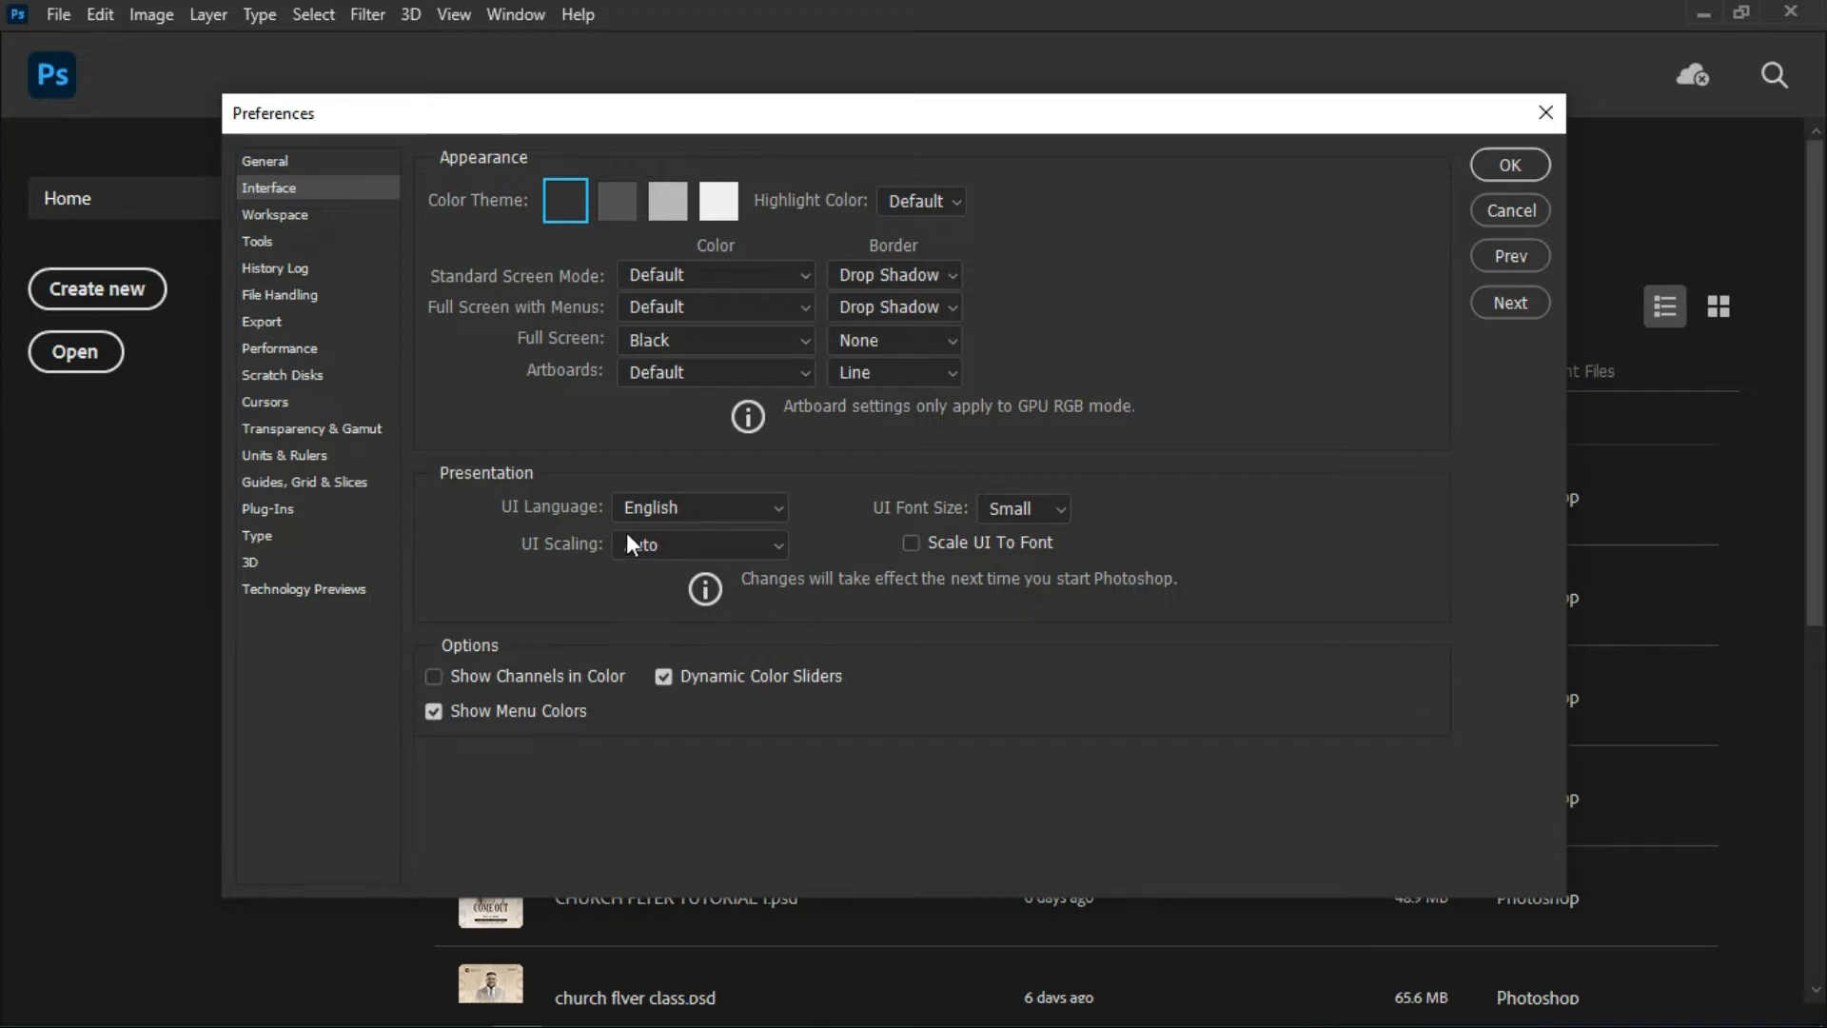
- Try the Large UI font size in the interface preferences, set it back to Small, and discard the changes
{"action": "left_click", "coordinate": [762, 505]}
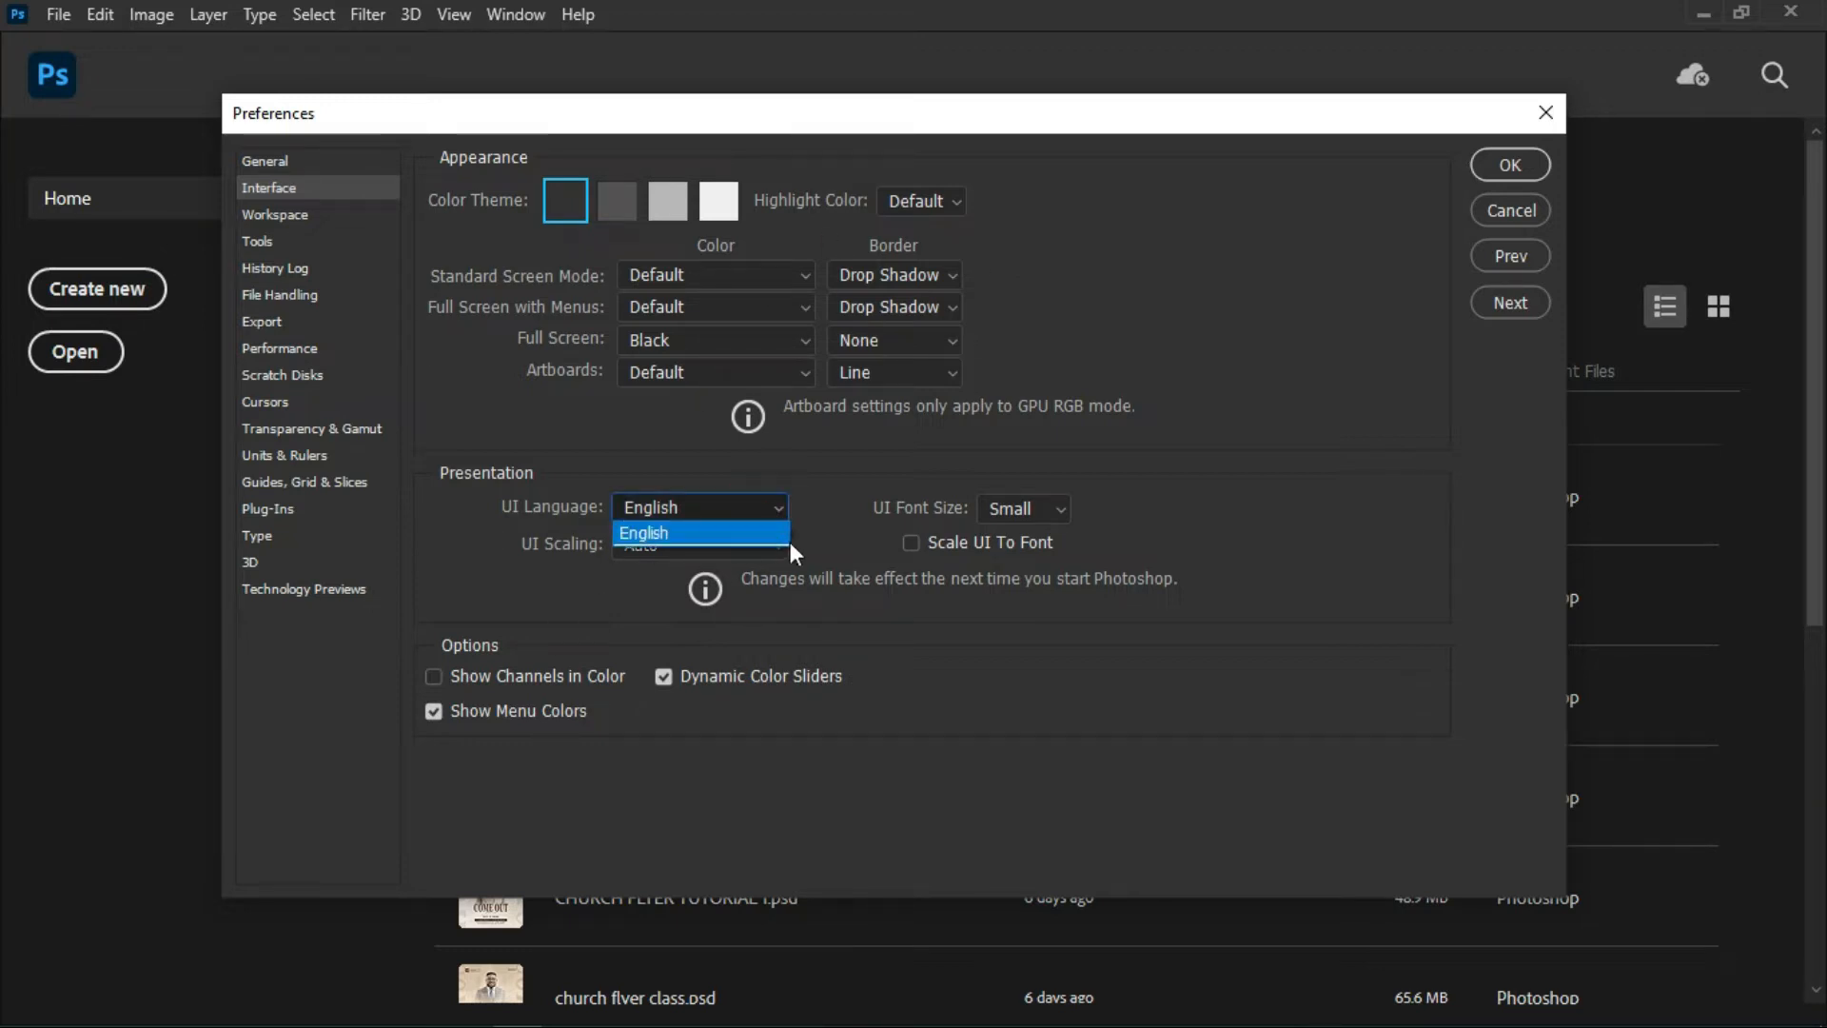
{"action": "left_click", "coordinate": [1028, 510]}
{"action": "left_click", "coordinate": [1005, 595]}
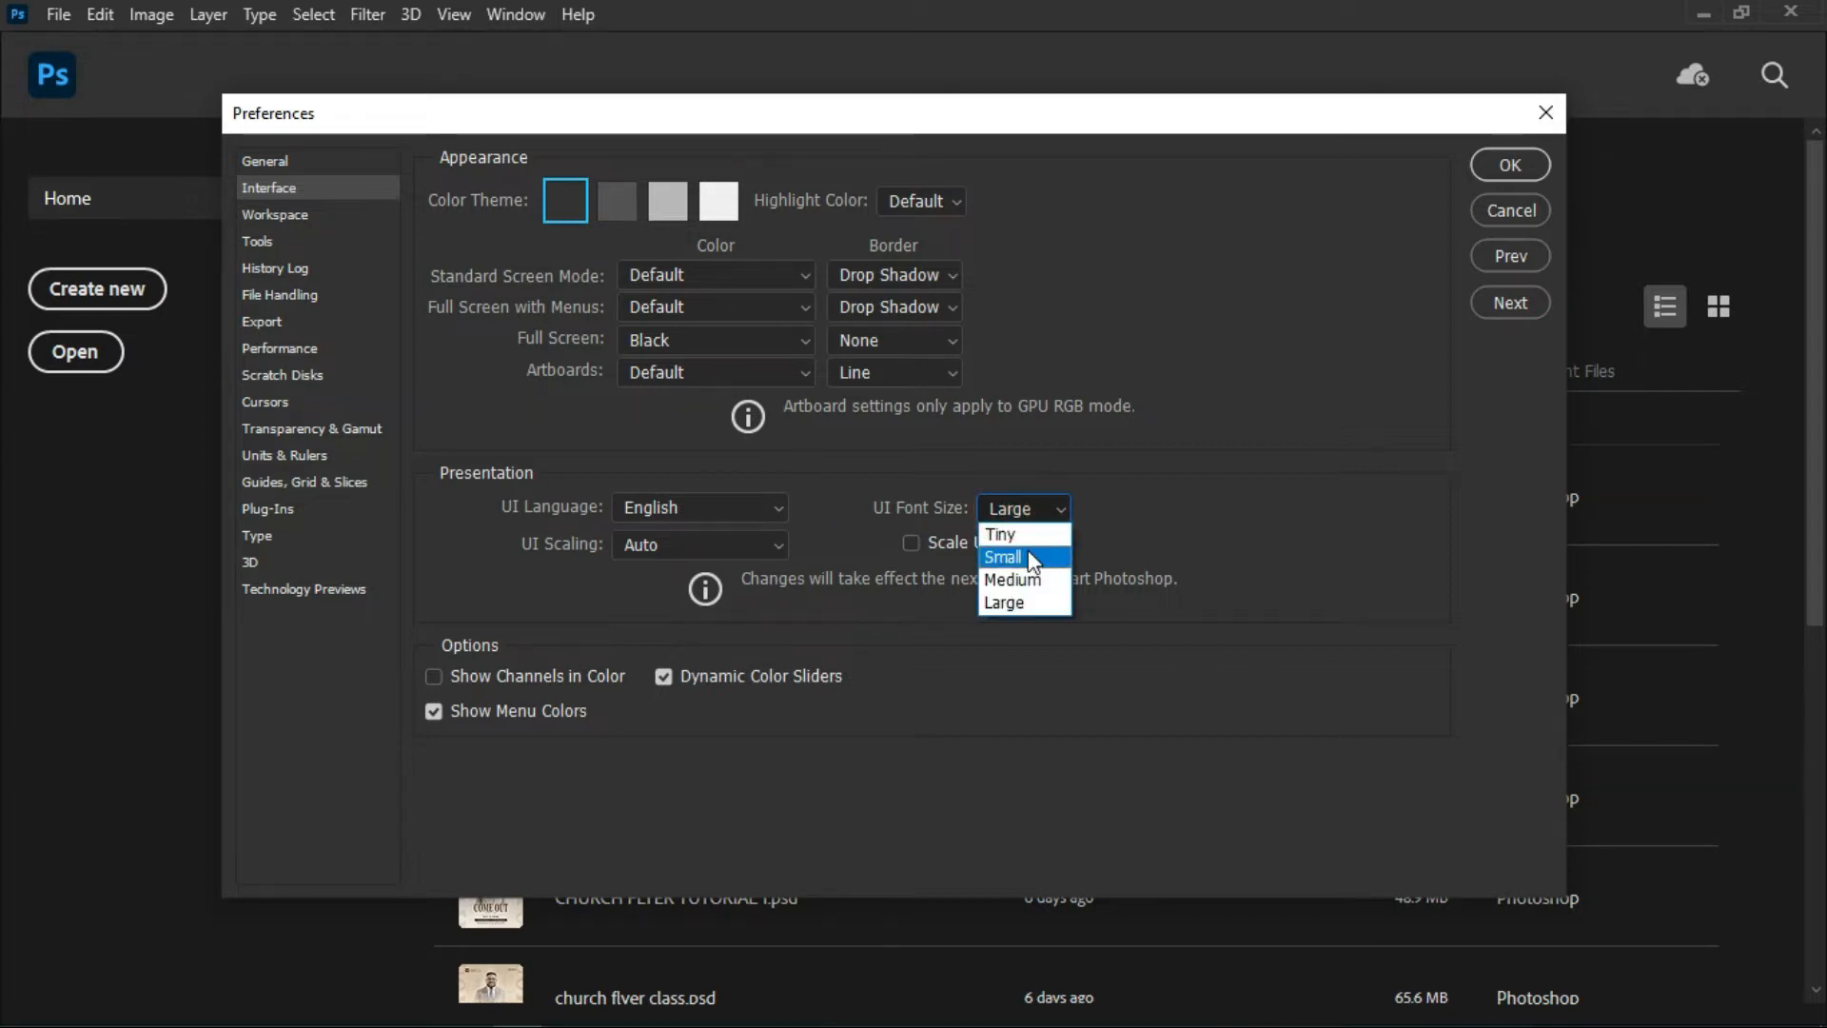
{"action": "left_click", "coordinate": [1028, 552]}
{"action": "left_click", "coordinate": [1048, 511]}
{"action": "left_click", "coordinate": [1048, 531]}
{"action": "left_click", "coordinate": [1046, 513]}
{"action": "left_click", "coordinate": [1056, 519]}
{"action": "left_click", "coordinate": [1061, 557]}
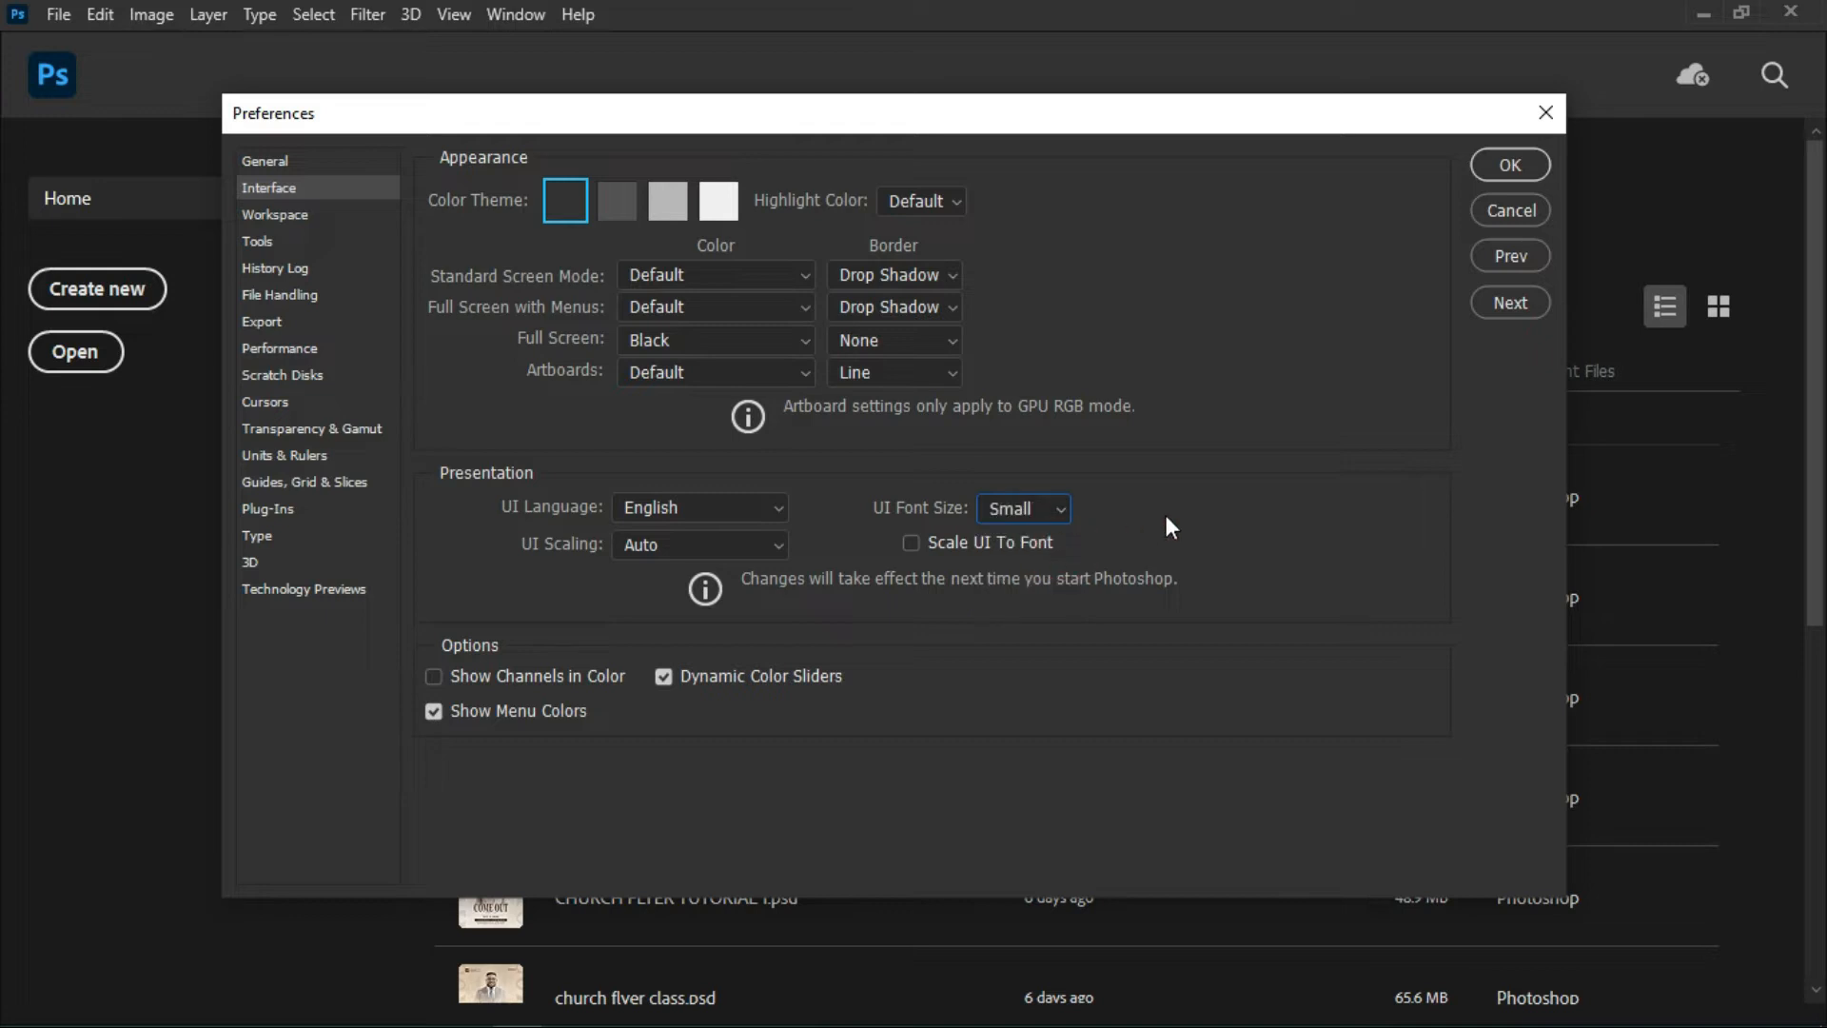
{"action": "left_click", "coordinate": [1503, 212]}
- Preview the color themes in the interface preferences, set the darkest theme with the Default highlight color, and apply
{"action": "left_click", "coordinate": [100, 14]}
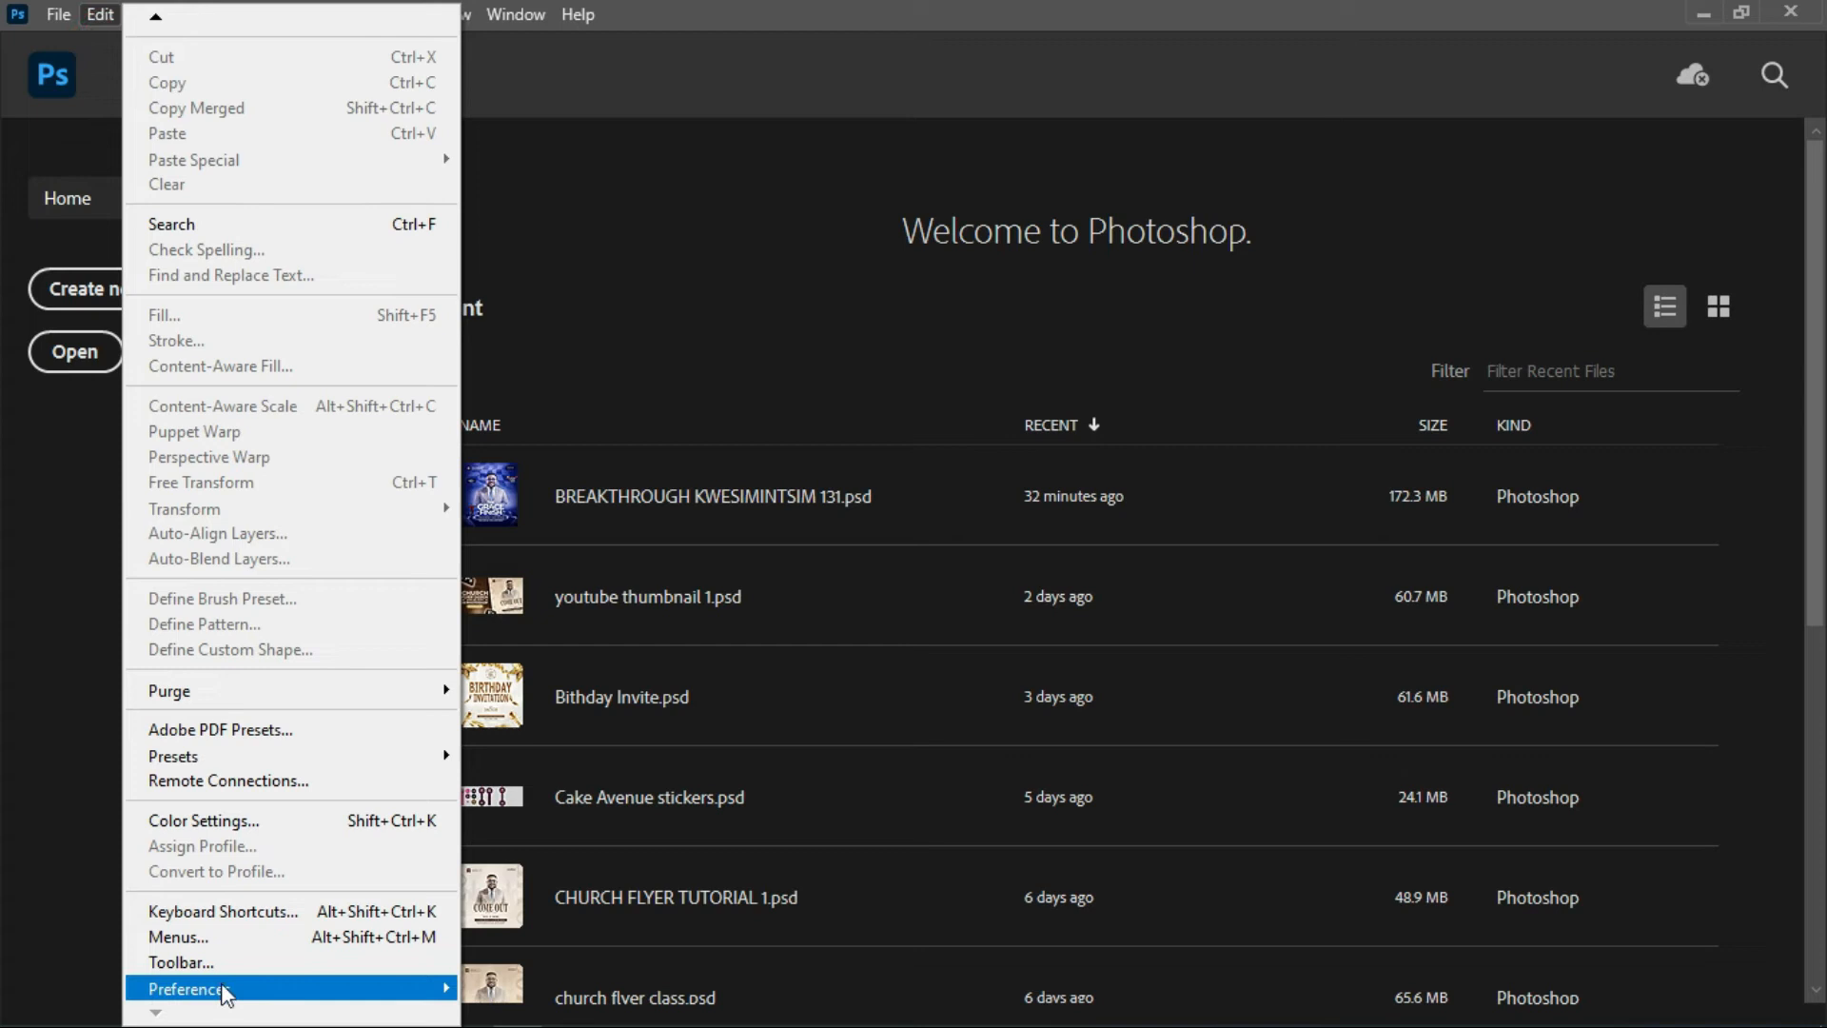
{"action": "mouse_move", "coordinate": [232, 988]}
{"action": "left_click", "coordinate": [564, 549]}
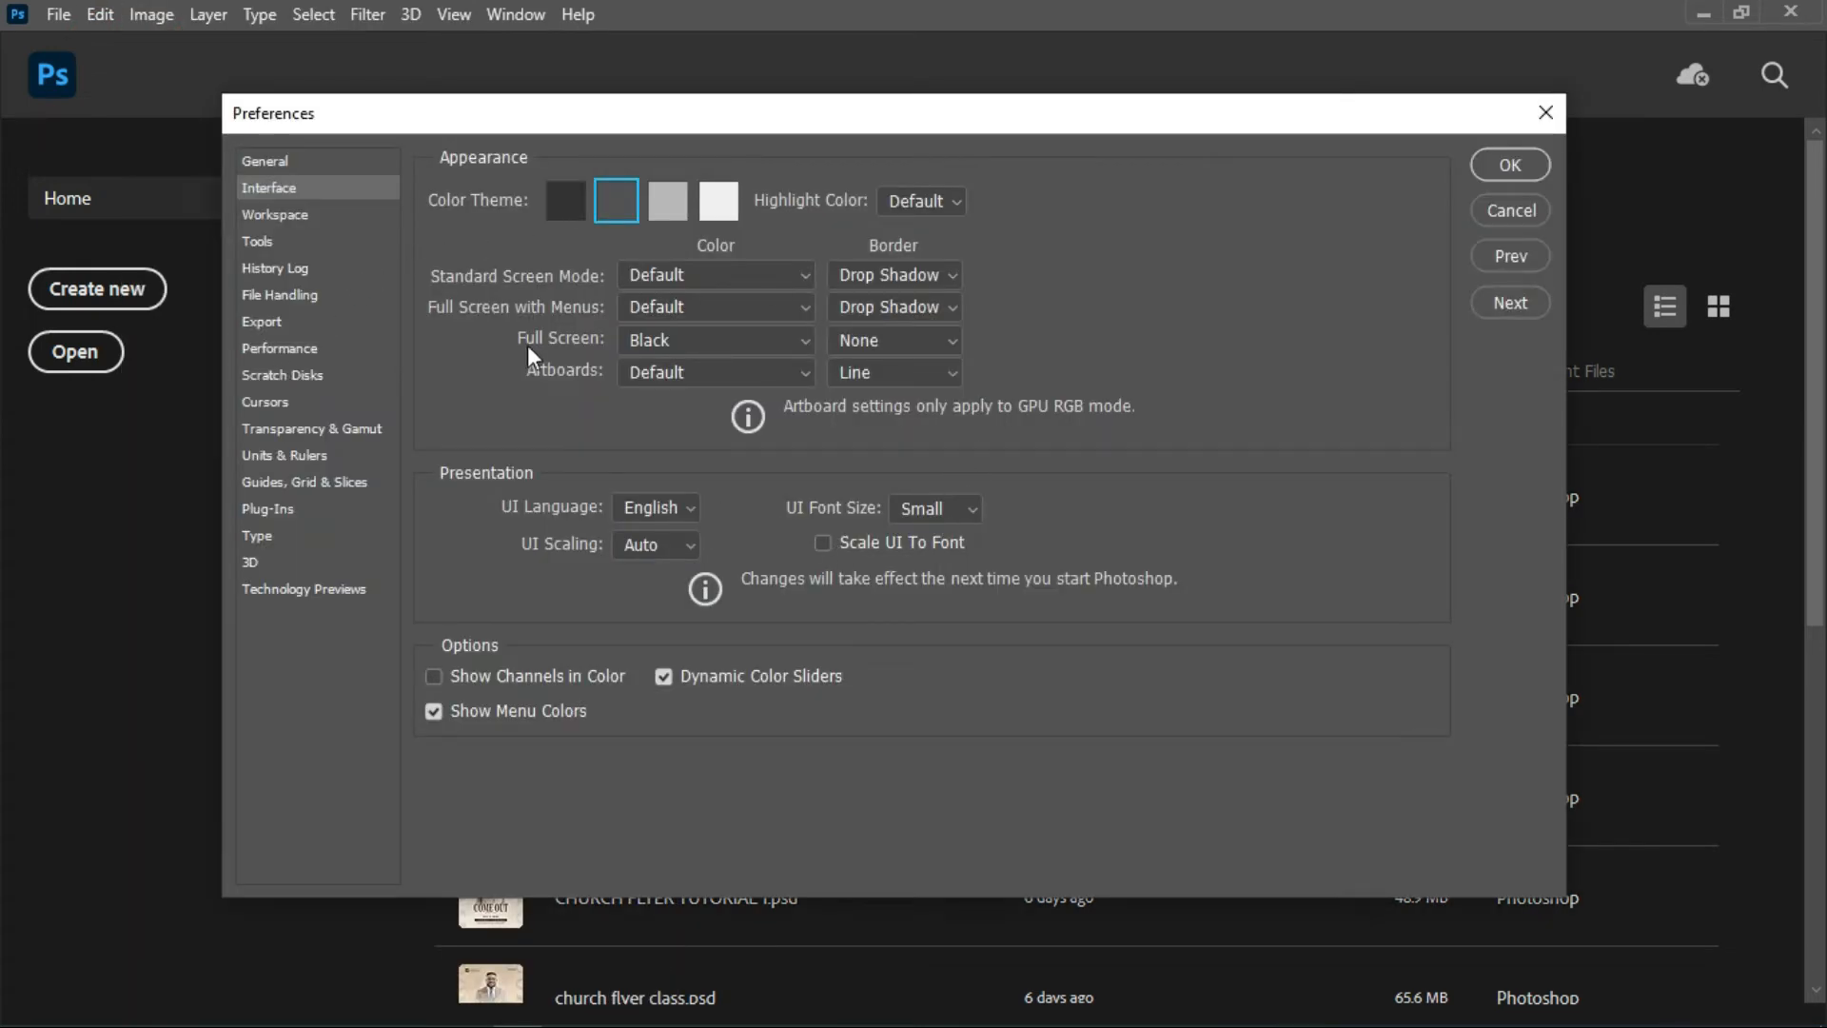
{"action": "left_click", "coordinate": [565, 201]}
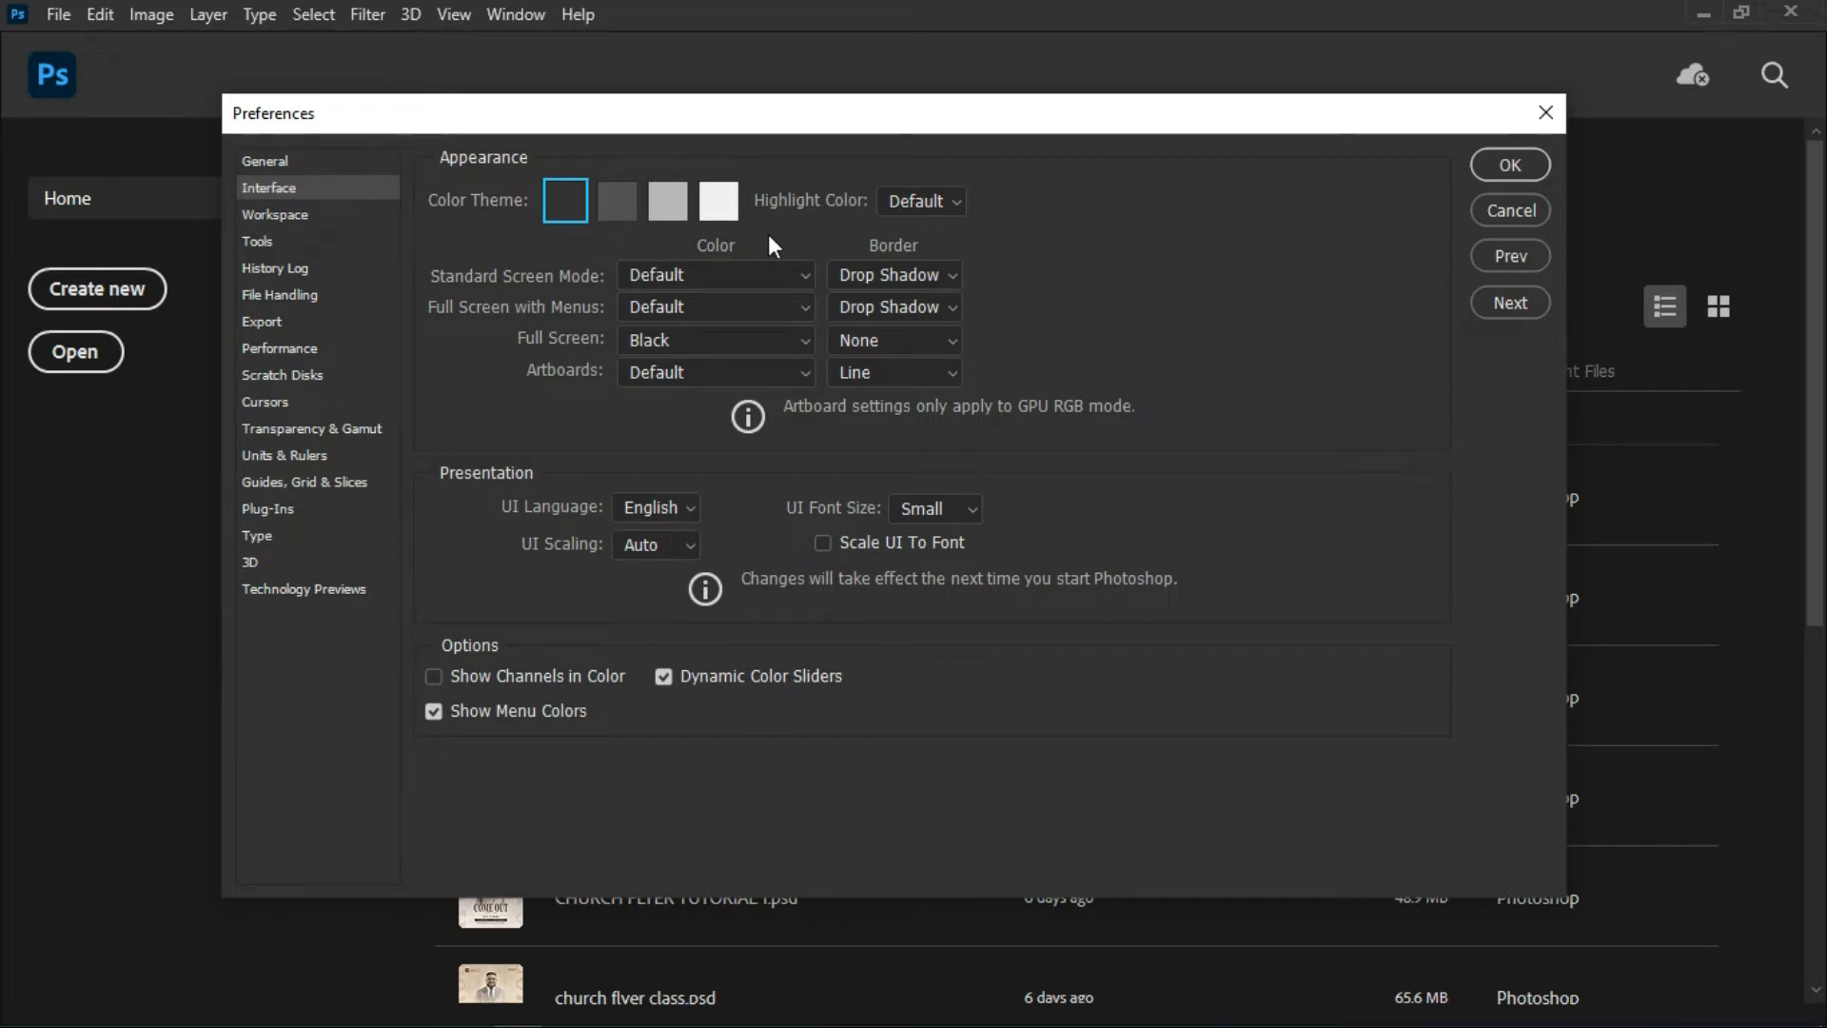
{"action": "left_click", "coordinate": [719, 203]}
{"action": "left_click", "coordinate": [619, 195]}
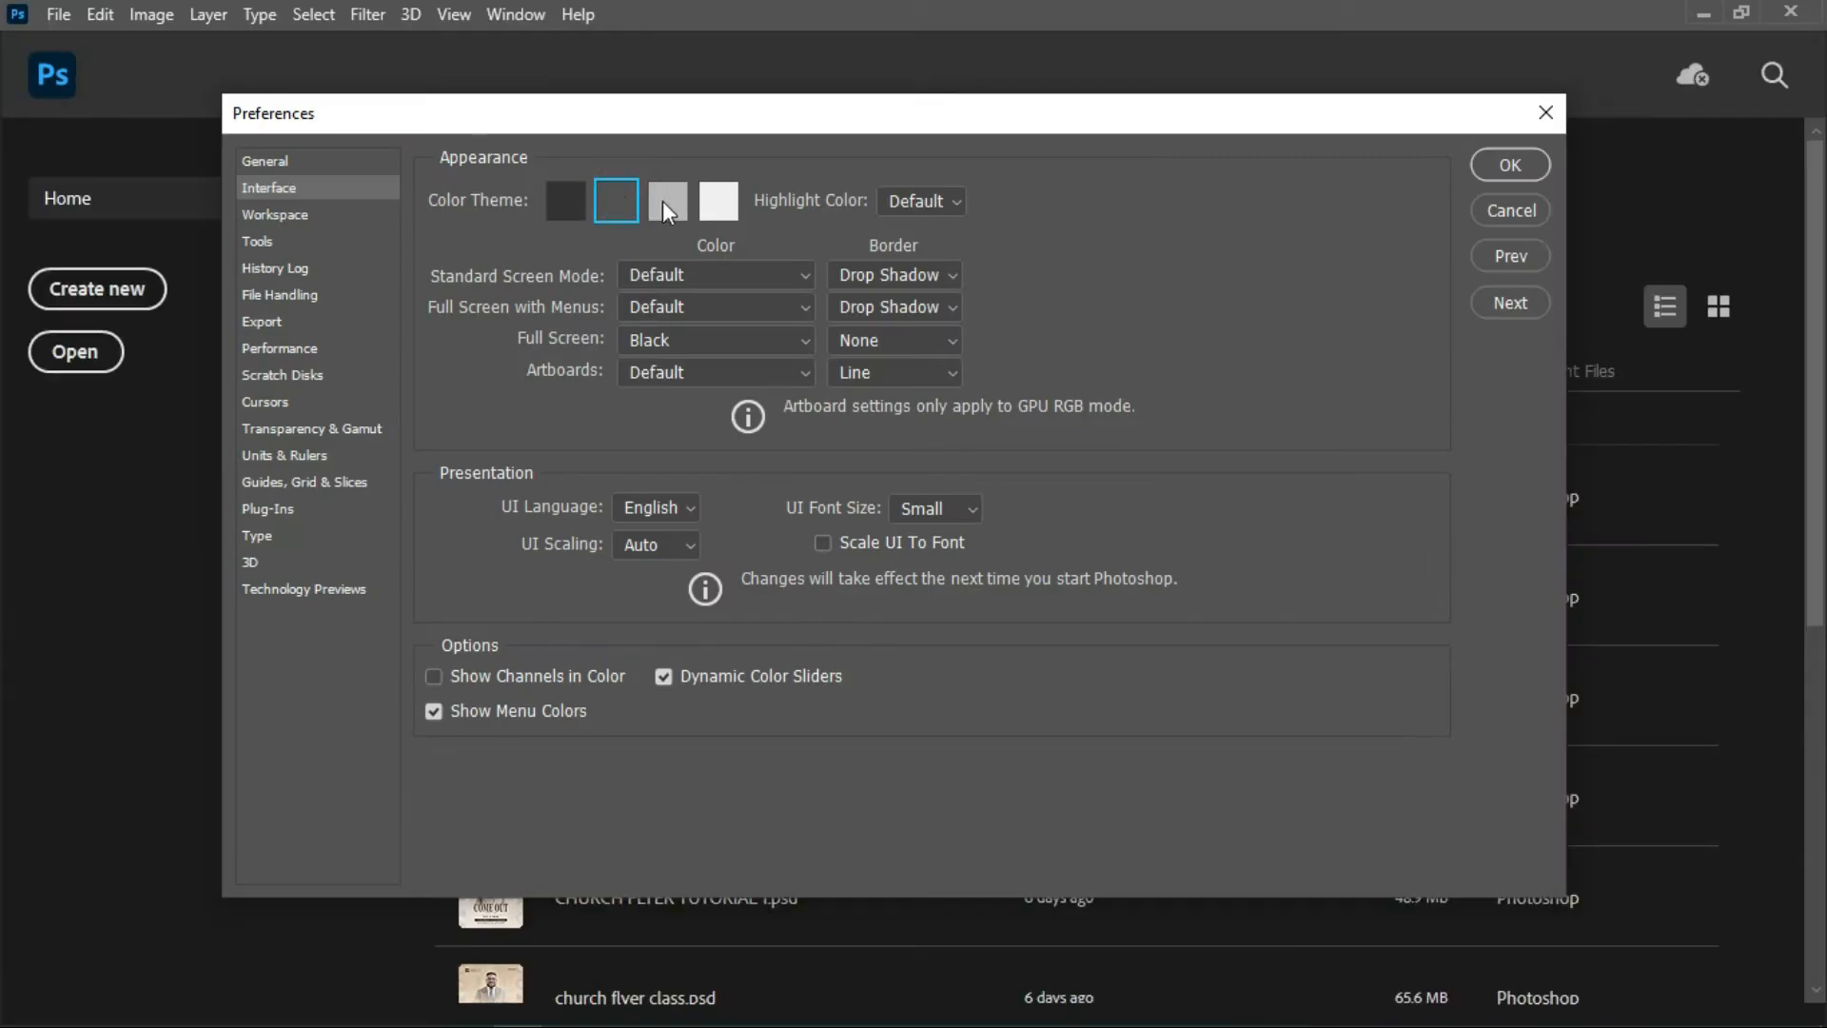
{"action": "left_click", "coordinate": [568, 210]}
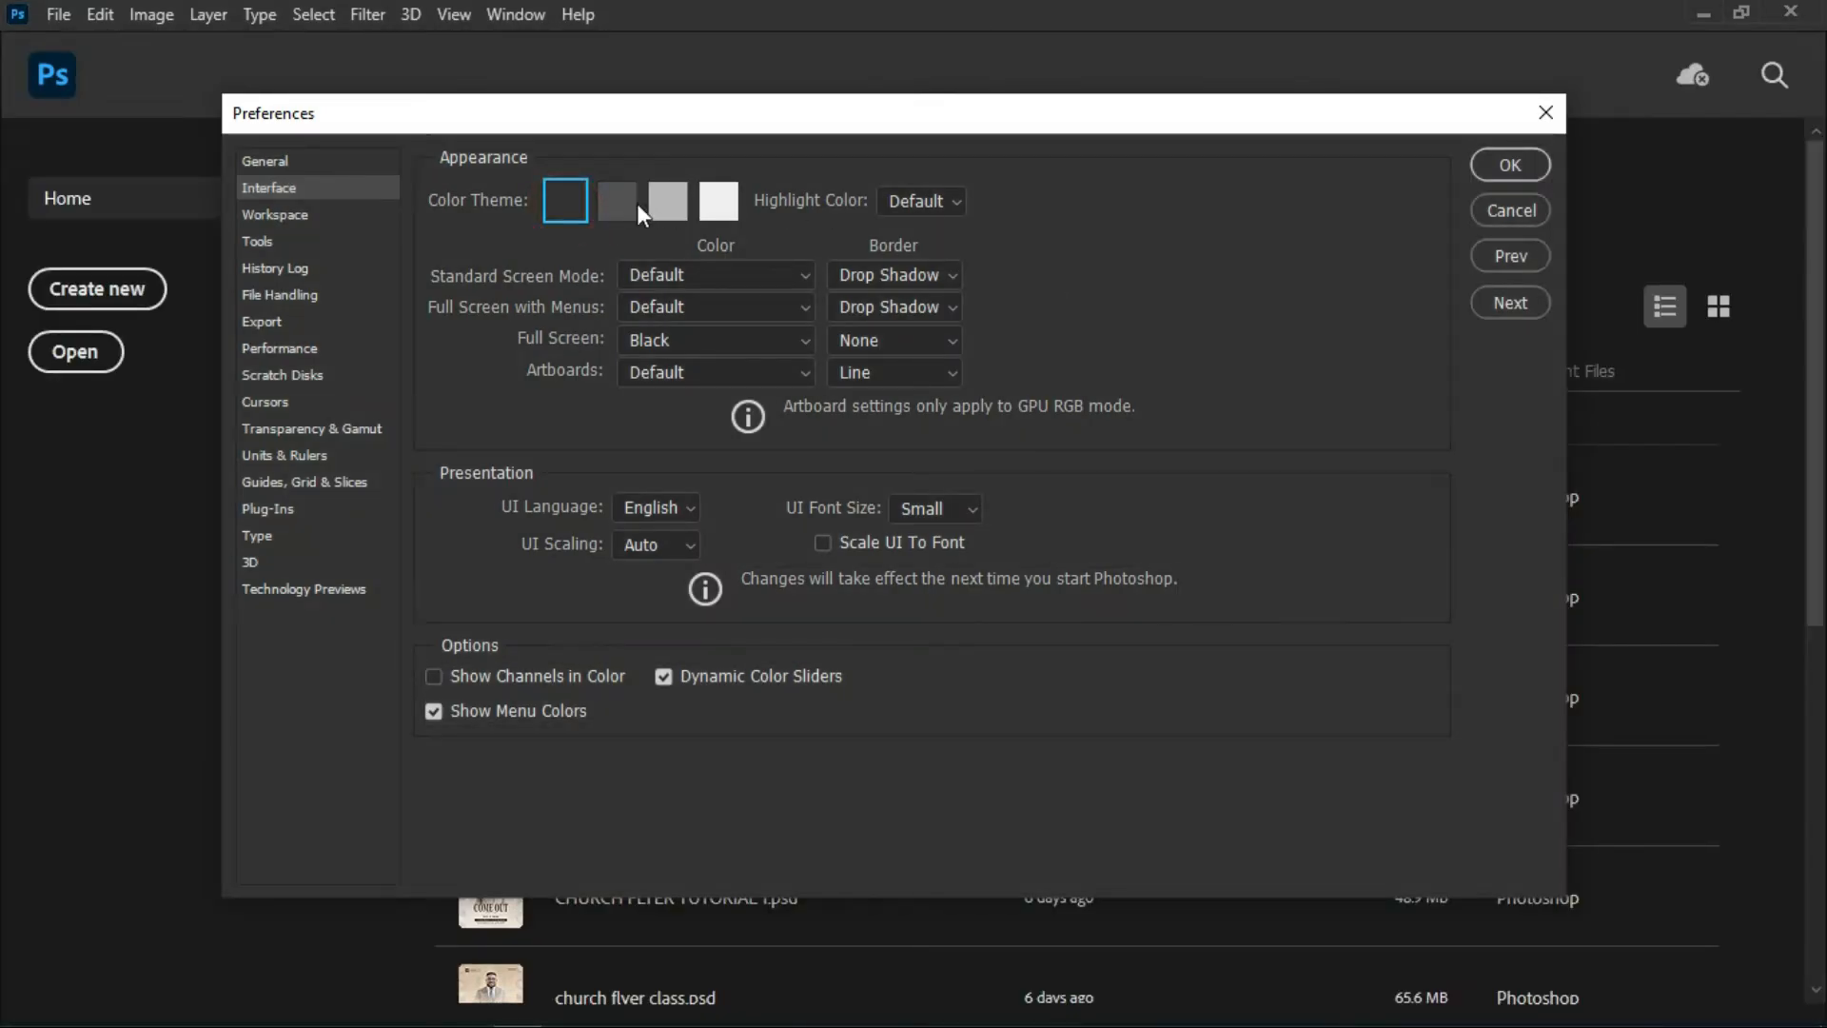
{"action": "left_click", "coordinate": [880, 203]}
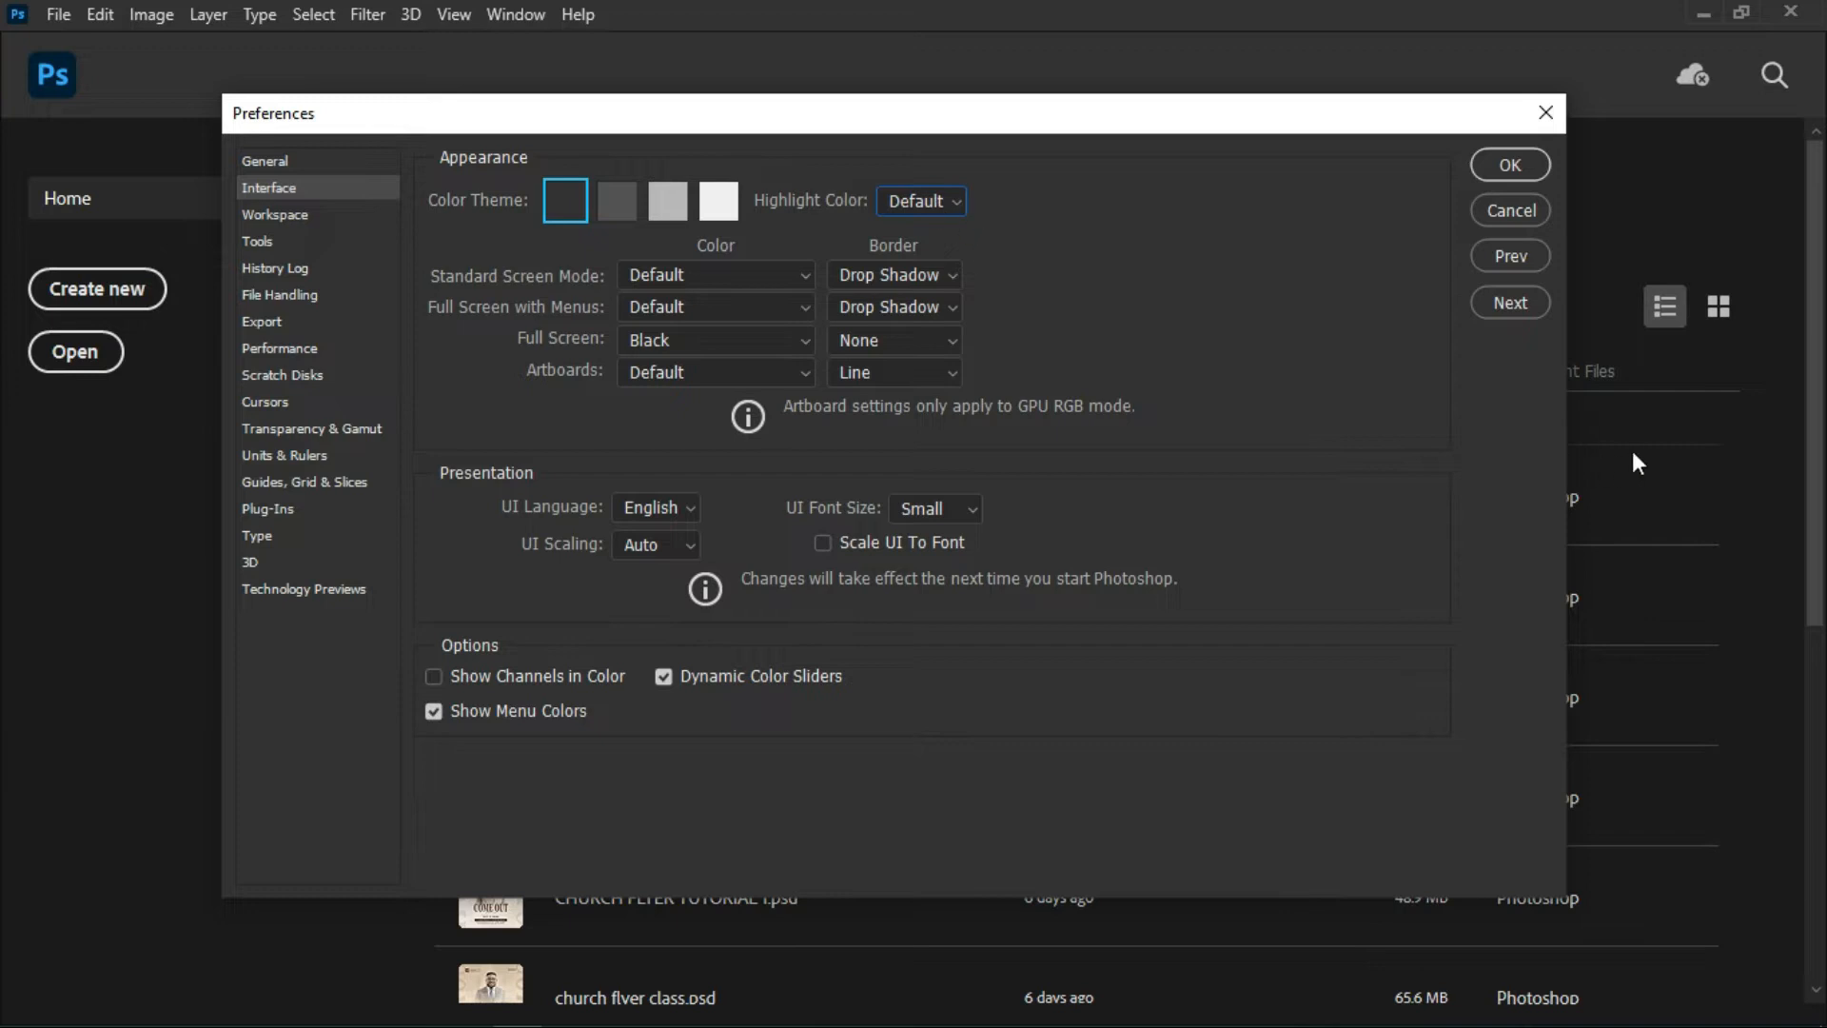
{"action": "left_click", "coordinate": [1511, 165]}
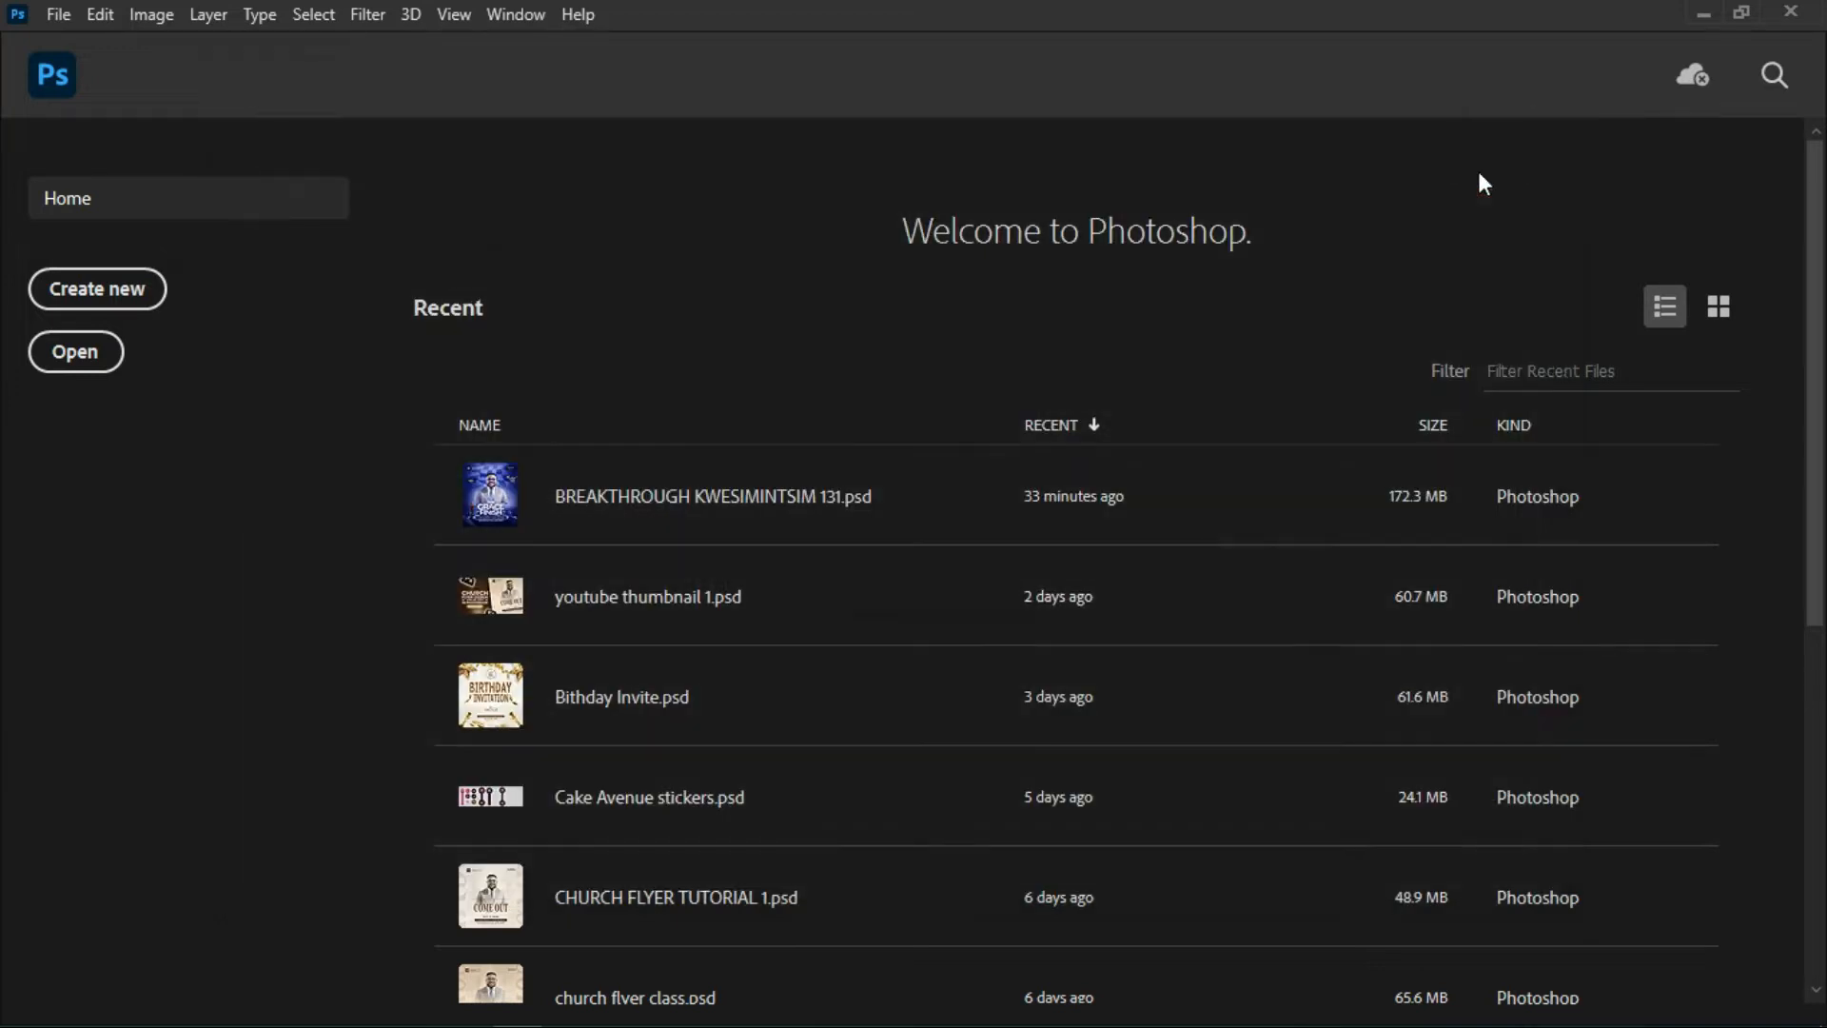
- Switch to the Essentials (Default) workspace, bring the Color picker to the front of its group, and shrink that group's height
{"action": "left_click", "coordinate": [518, 5]}
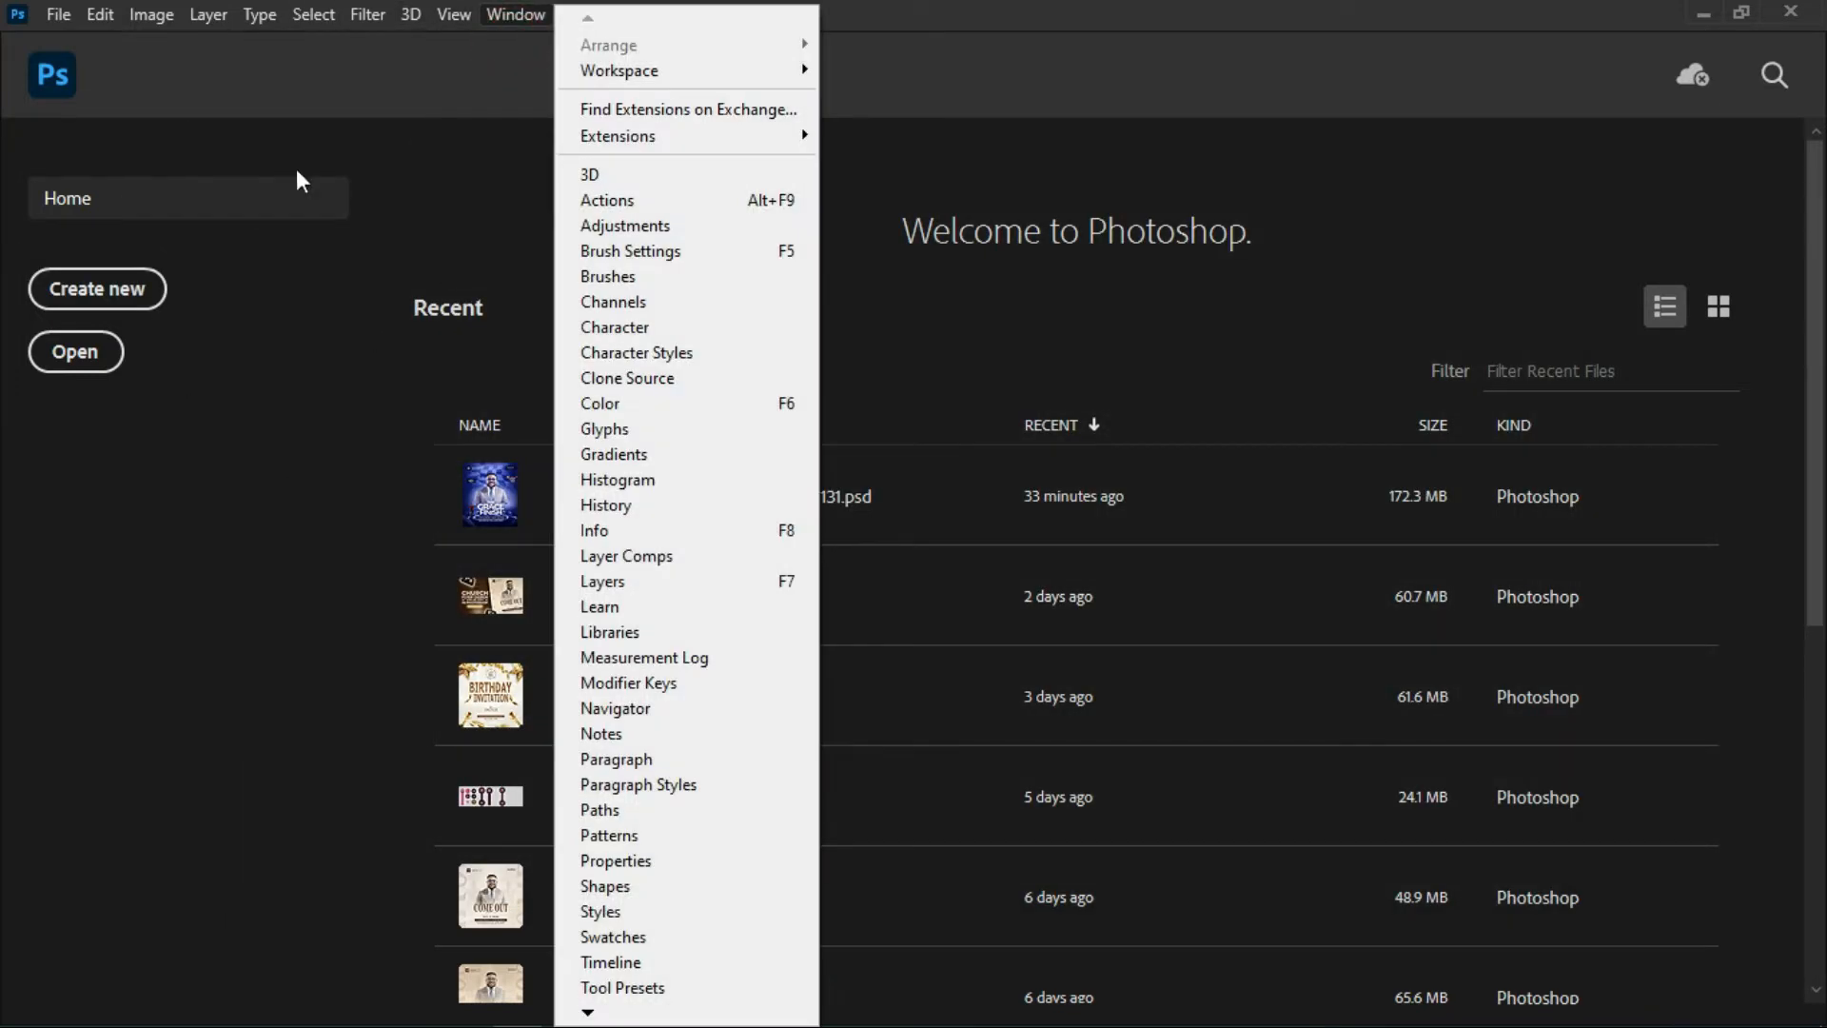
{"action": "mouse_move", "coordinate": [658, 145]}
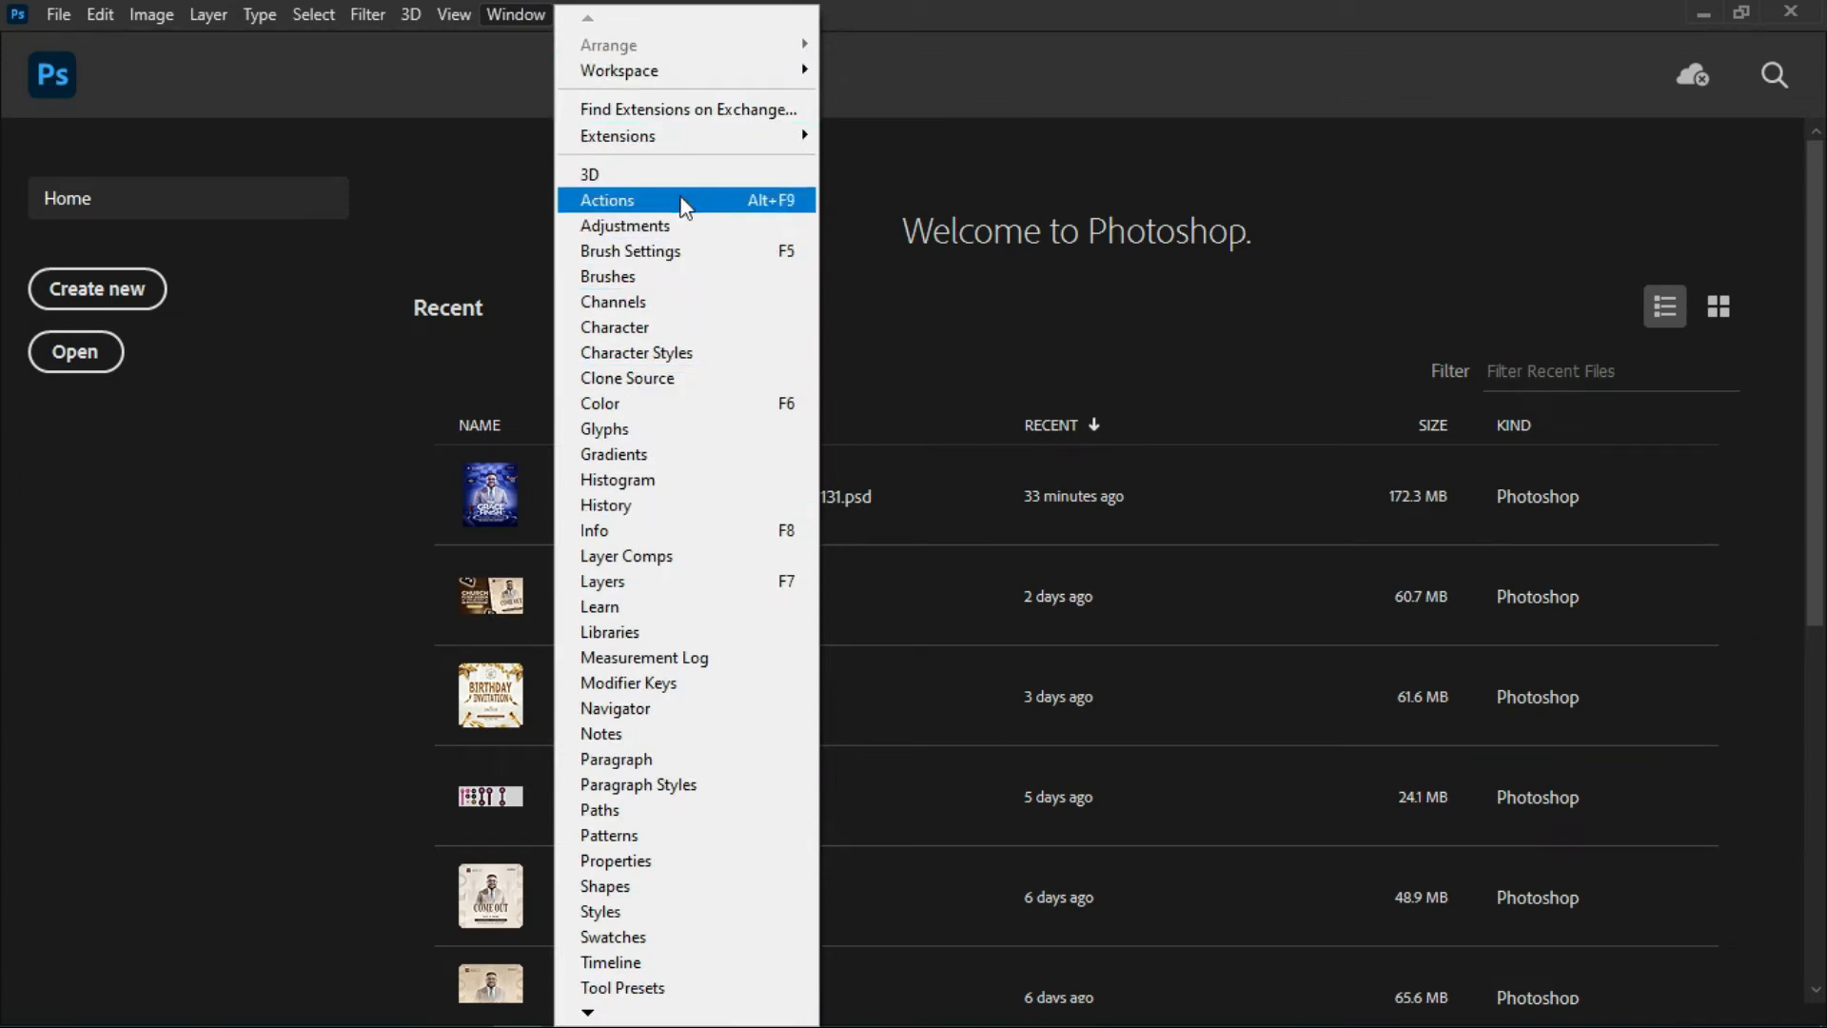
{"action": "mouse_move", "coordinate": [666, 70]}
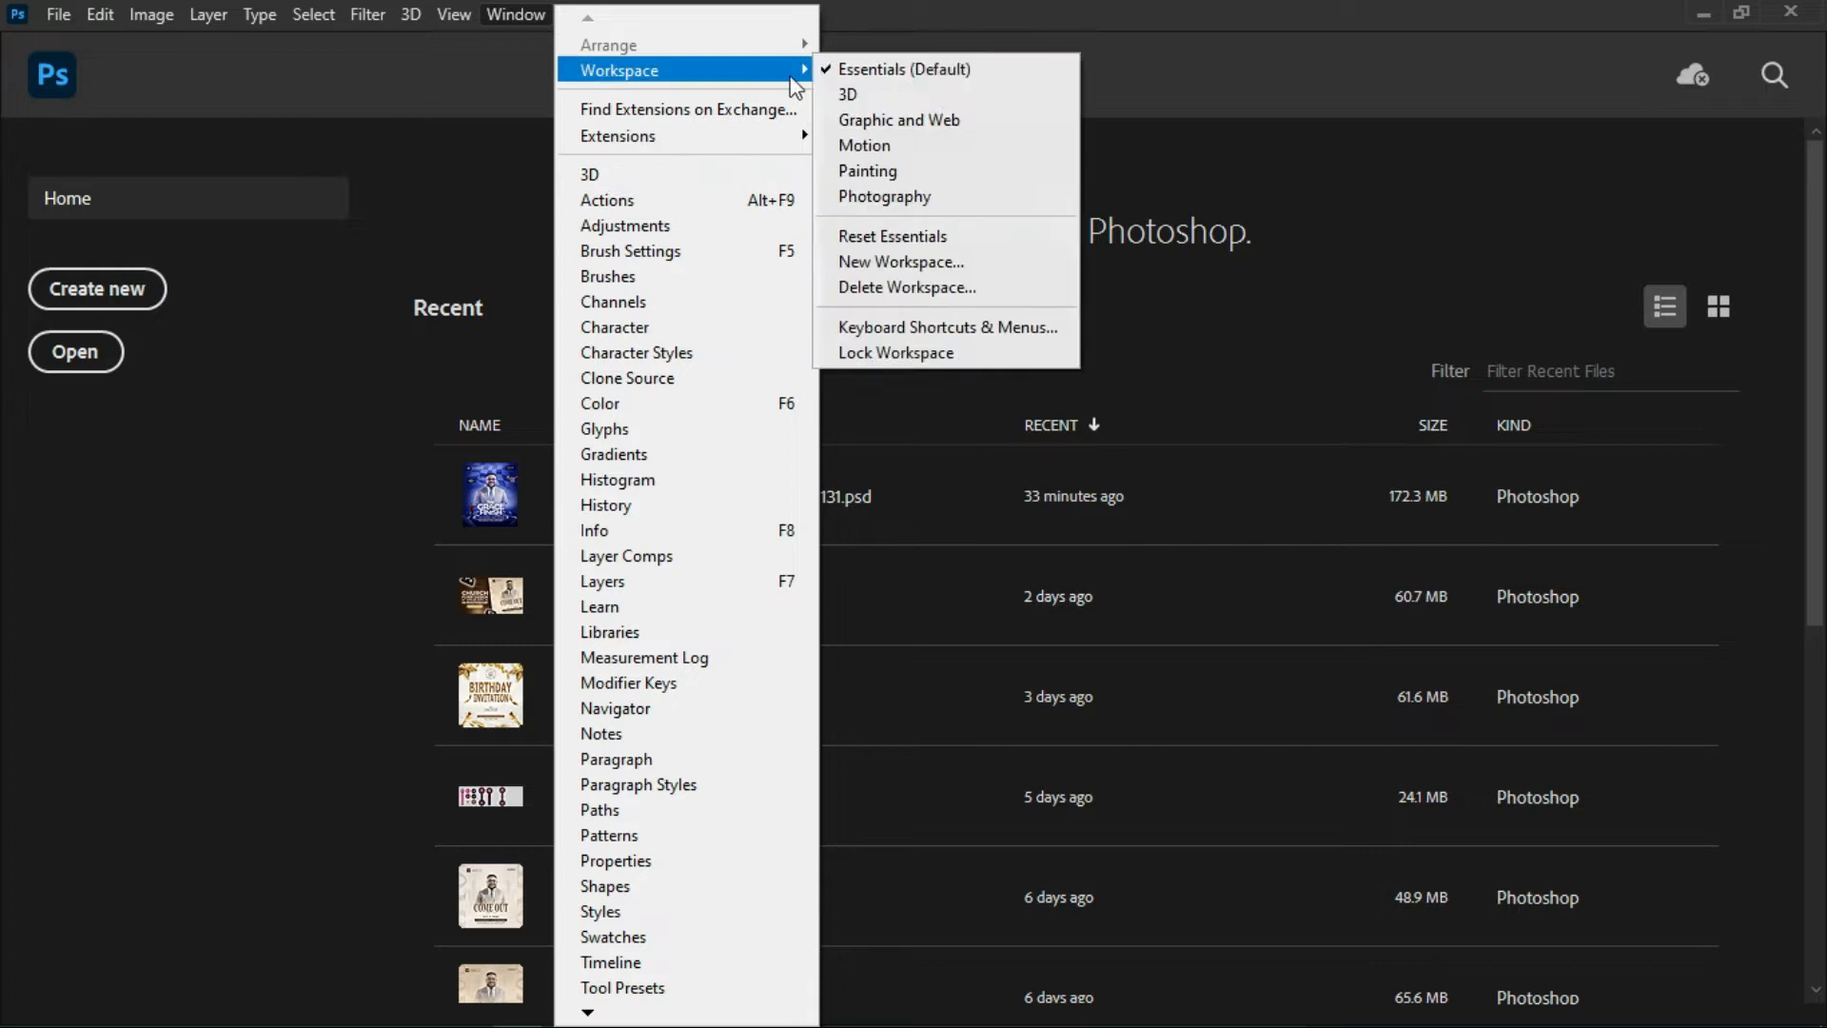
{"action": "left_click", "coordinate": [918, 81]}
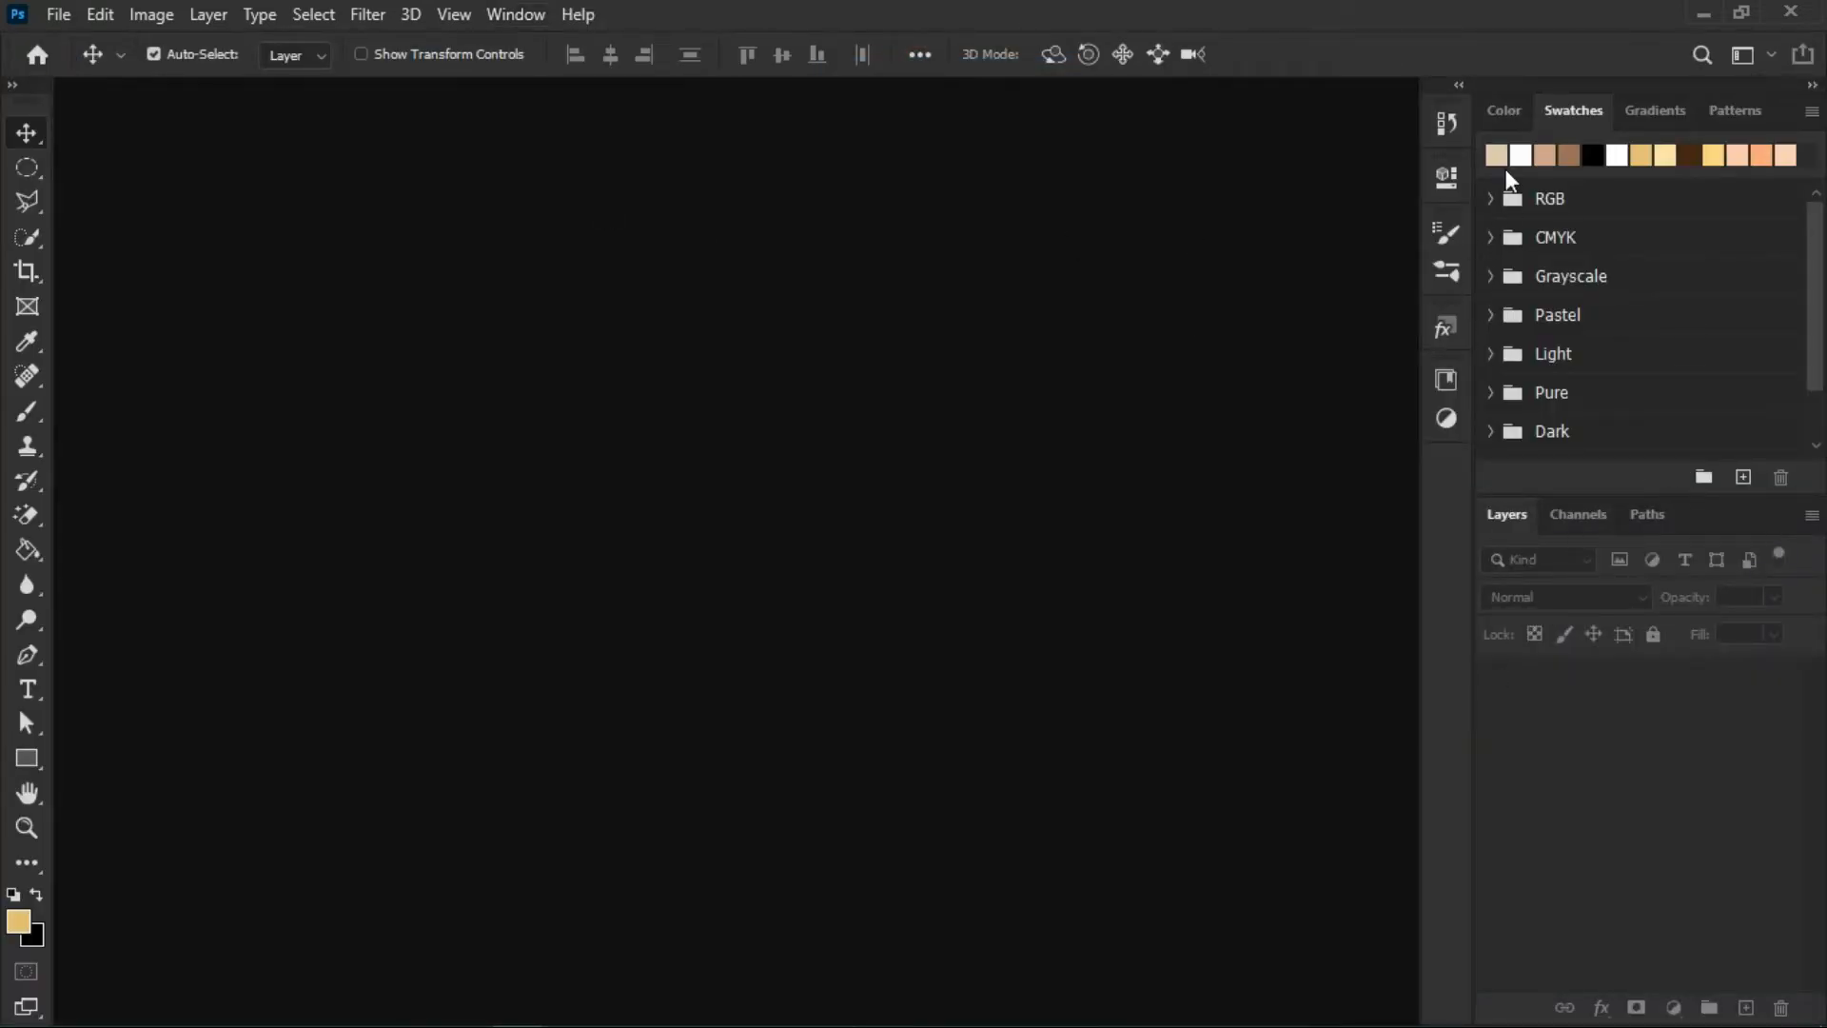
{"action": "left_click", "coordinate": [1501, 110]}
{"action": "left_click_drag", "start_coordinate": [1691, 495], "coordinate": [1671, 308]}
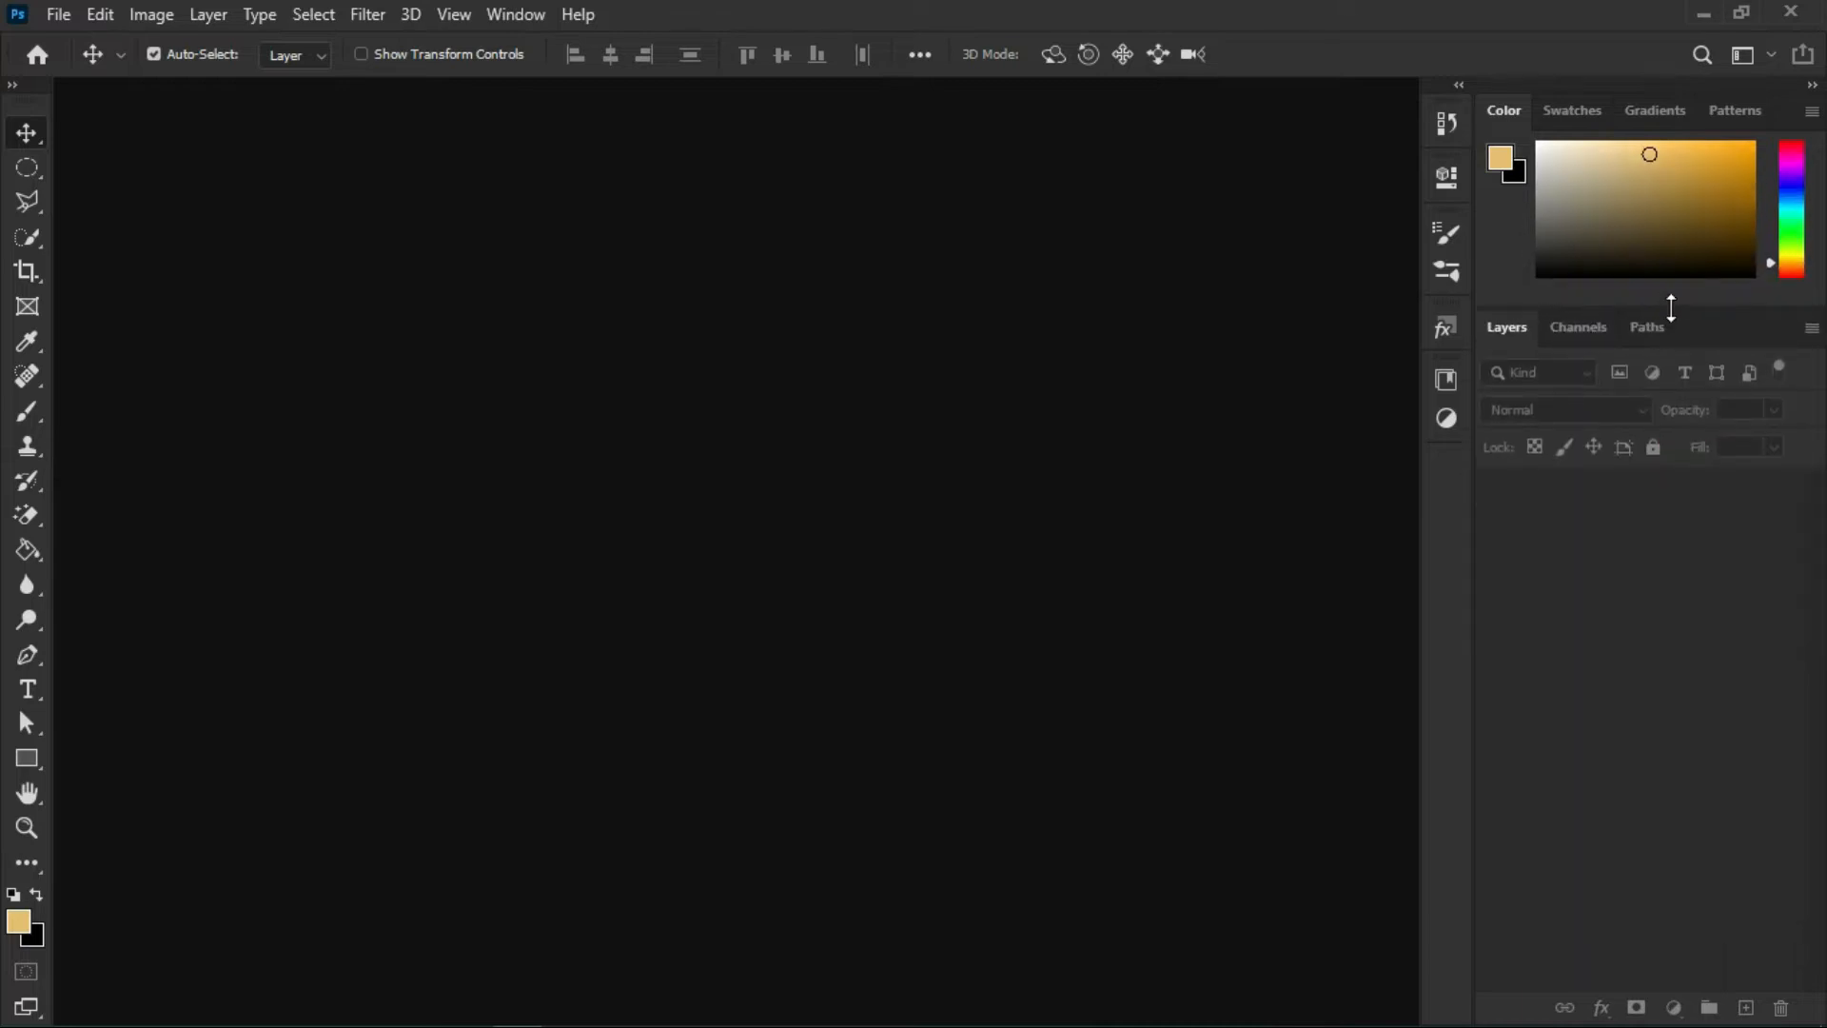
- Create a blank 1280 × 720 px document at 300 ppi
{"action": "left_click", "coordinate": [58, 14]}
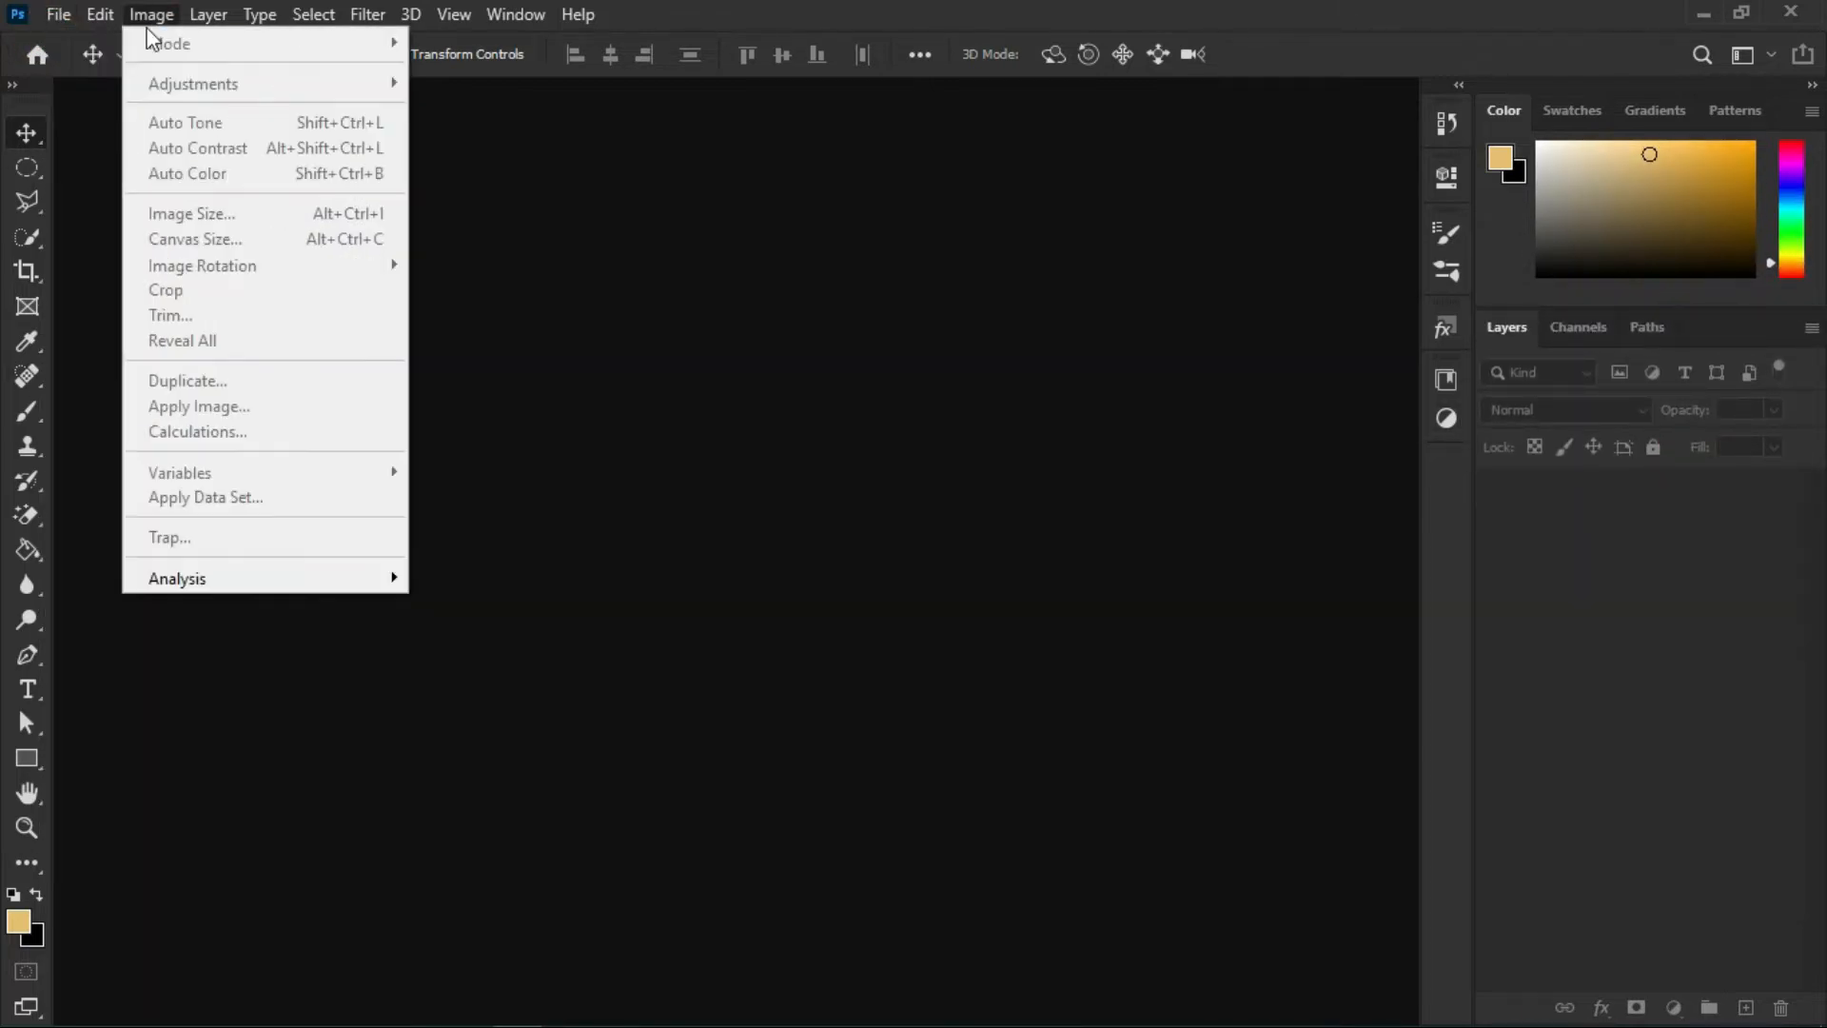
{"action": "left_click", "coordinate": [58, 14]}
{"action": "left_click", "coordinate": [1418, 917]}
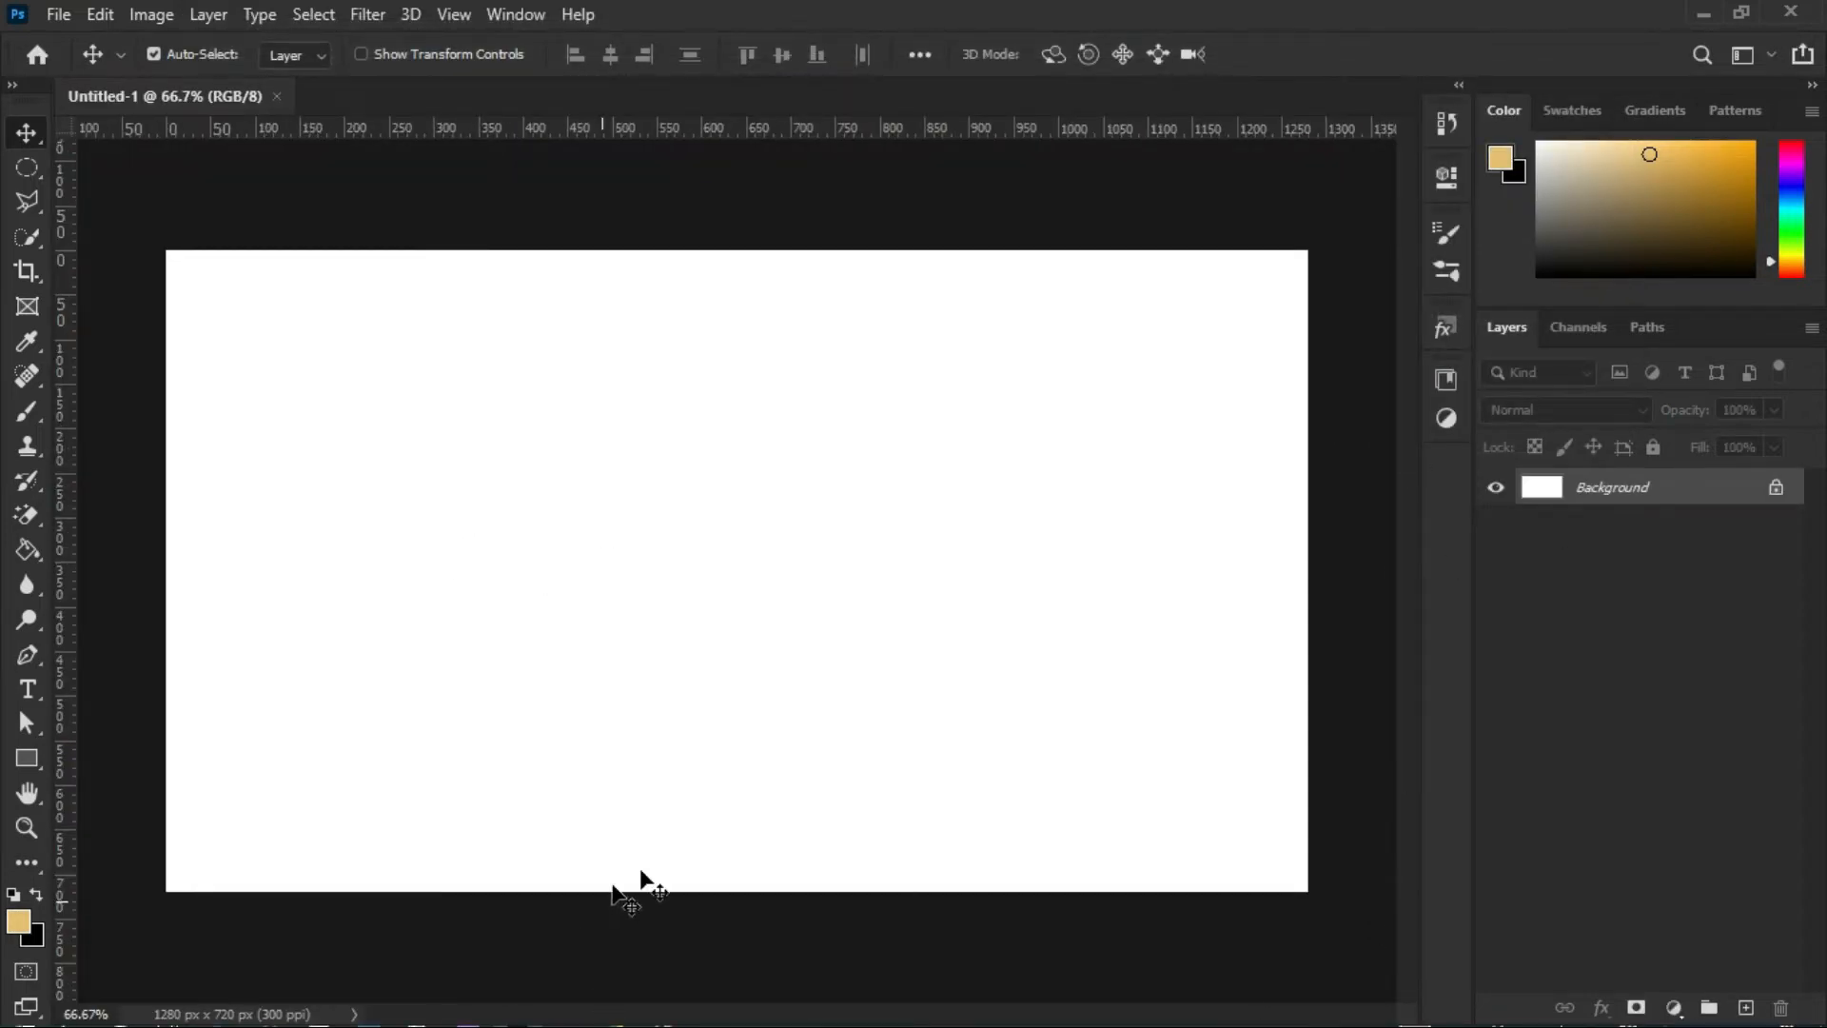
{"action": "scroll", "coordinate": [442, 535], "scroll_direction": "up", "scroll_amount": 4}
{"action": "left_click_drag", "start_coordinate": [753, 1014], "coordinate": [795, 999]}
{"action": "mouse_move", "coordinate": [1405, 530]}
{"action": "left_mouse_down"}
{"action": "mouse_move", "coordinate": [1411, 457]}
{"action": "mouse_move", "coordinate": [1412, 530]}
{"action": "left_mouse_up"}
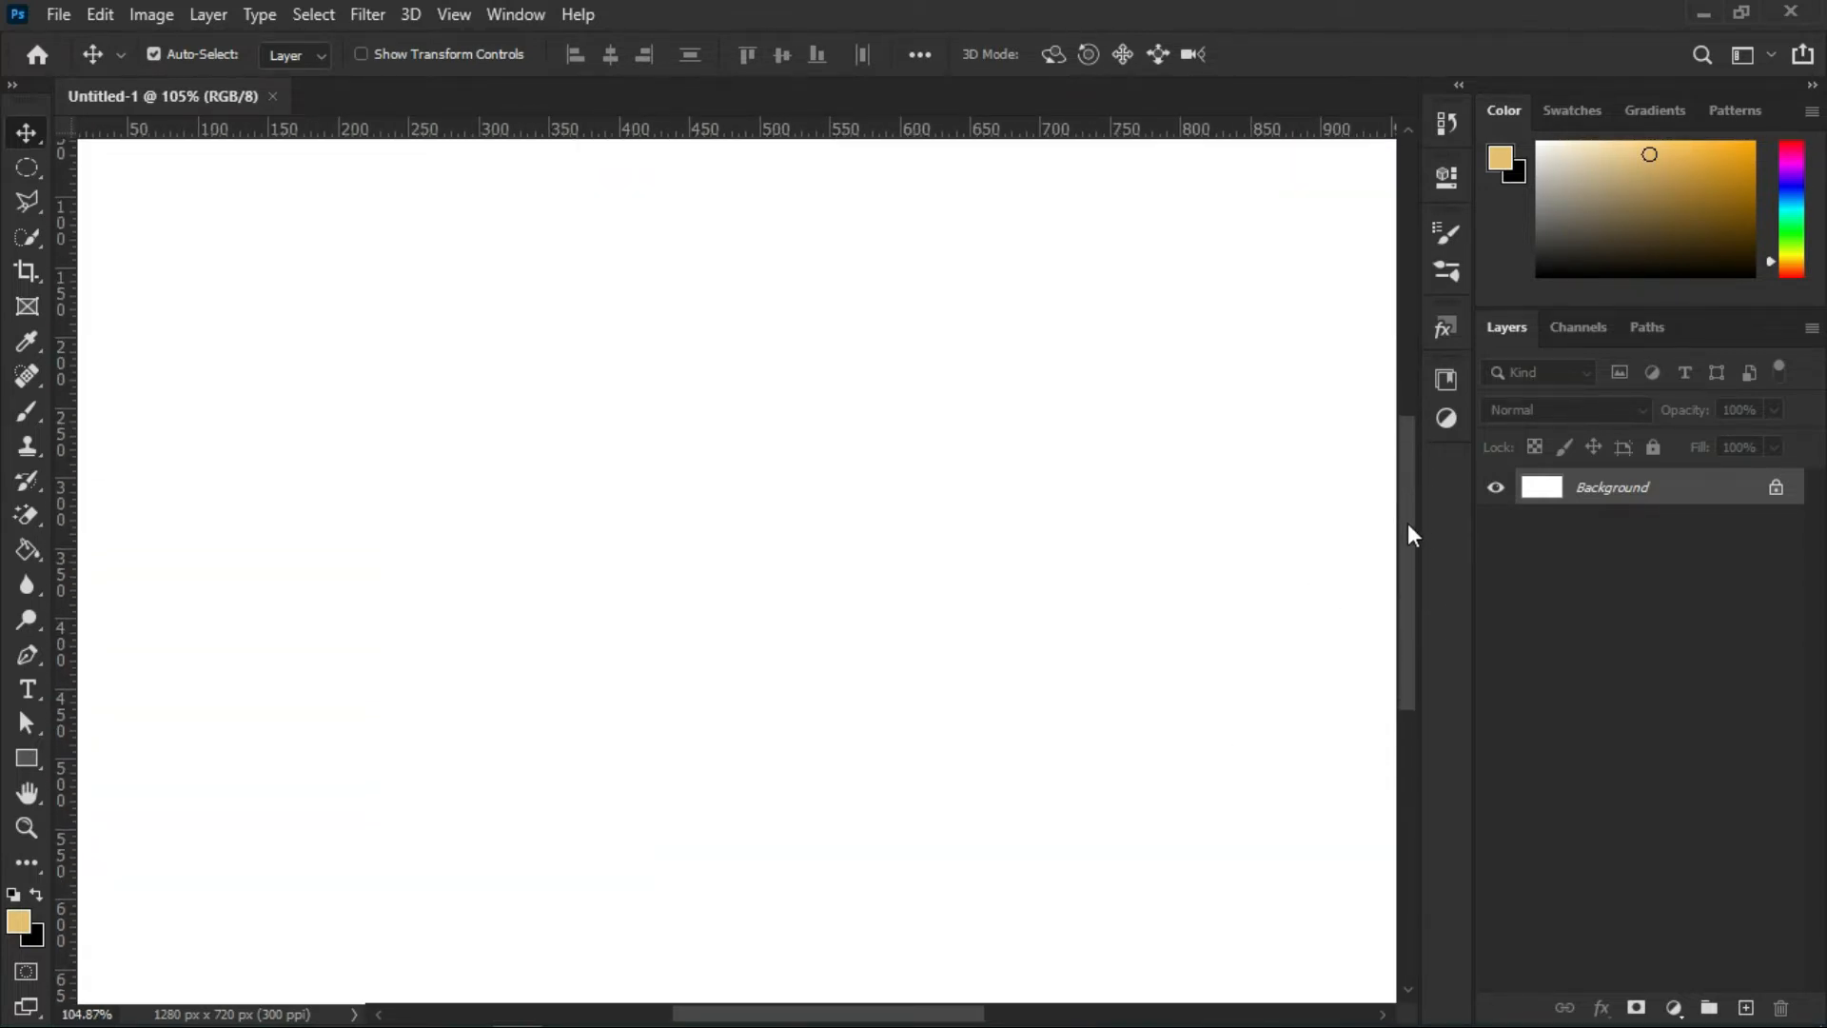
{"action": "scroll", "coordinate": [1016, 352], "scroll_direction": "down", "scroll_amount": 2}
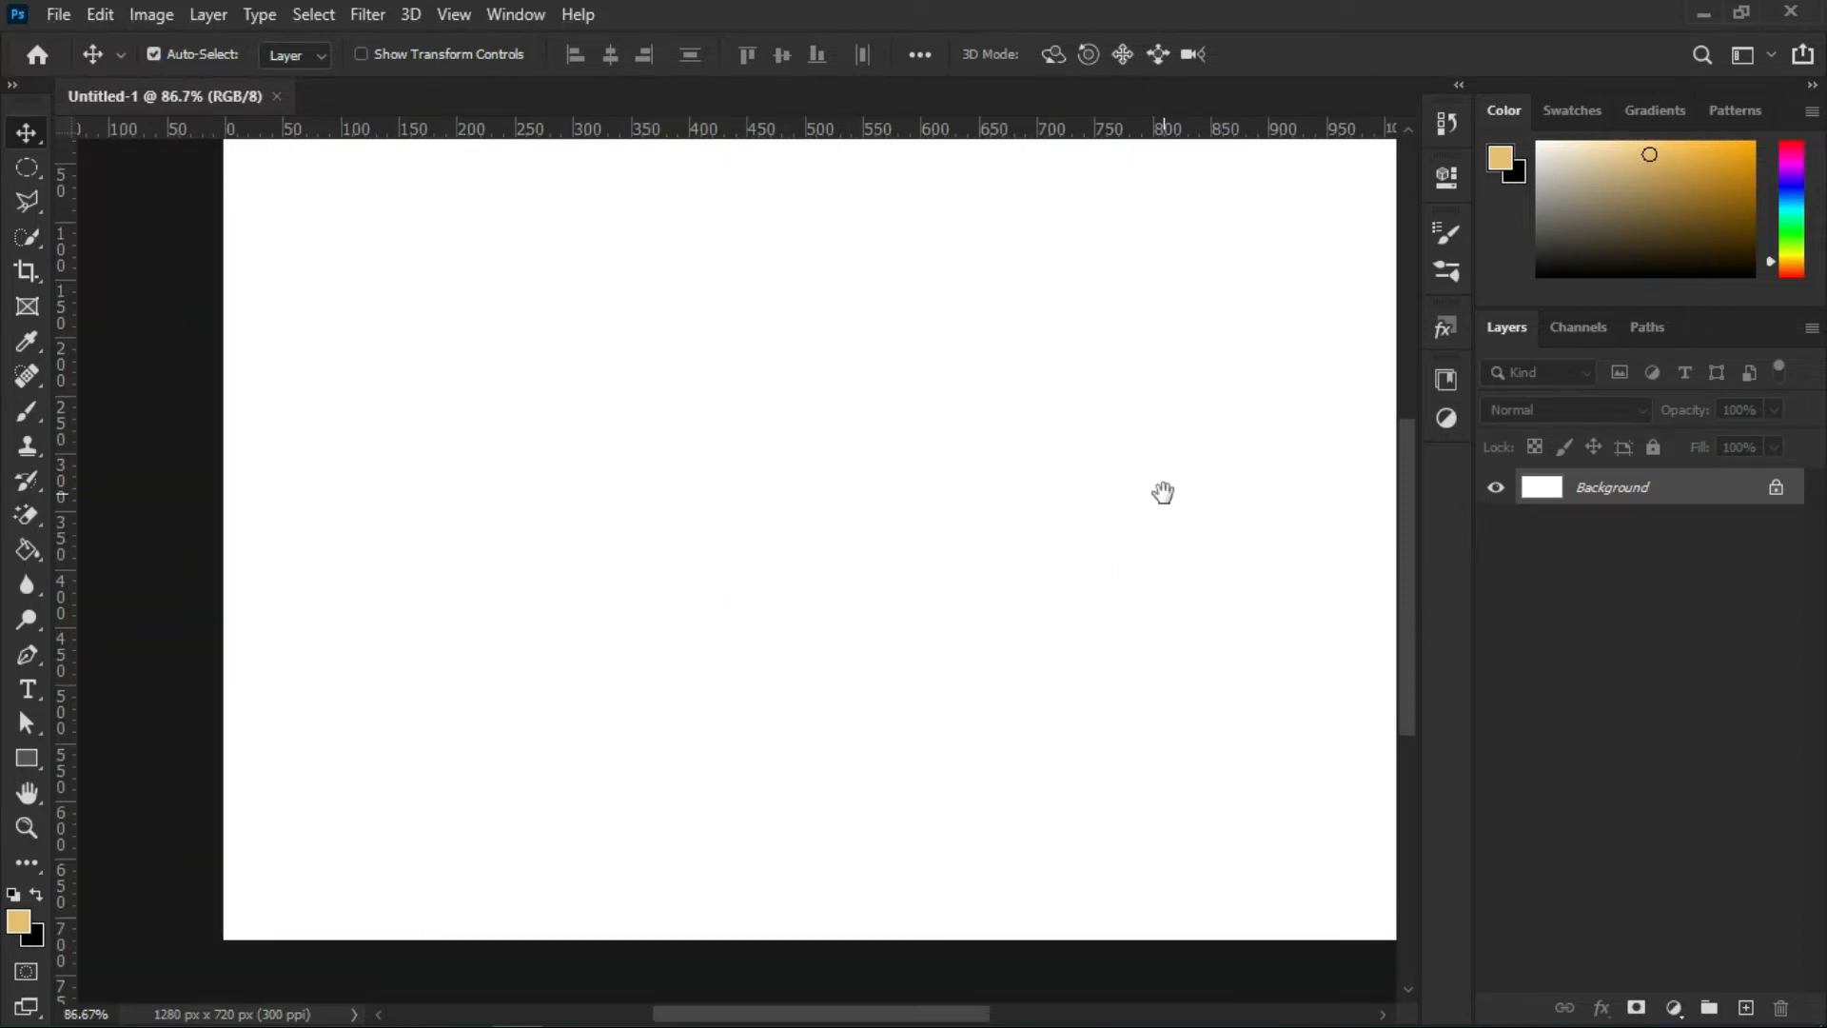
{"action": "left_click_drag", "start_coordinate": [1161, 494], "coordinate": [889, 553]}
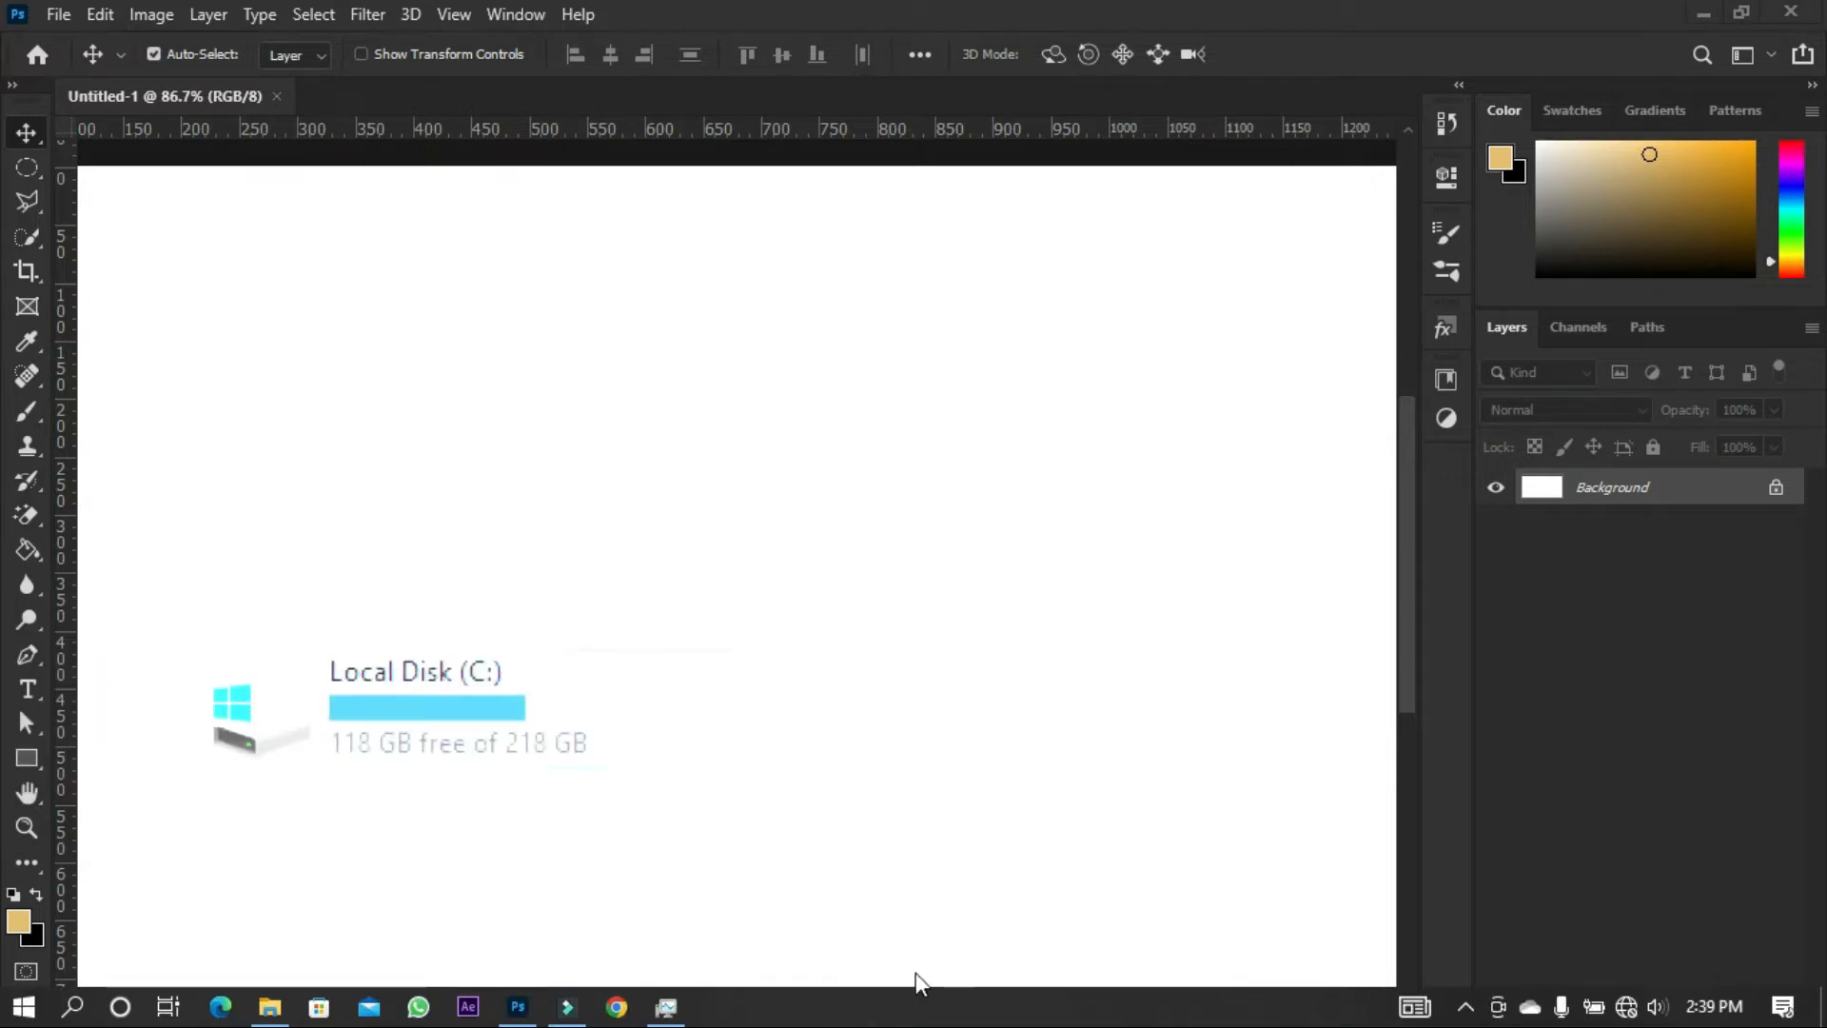
- Switch to File Explorer and go to the Adobe Photoshop 2020 folder under Program Files\Adobe on Local Disk (C:)
{"action": "left_click", "coordinate": [280, 1006]}
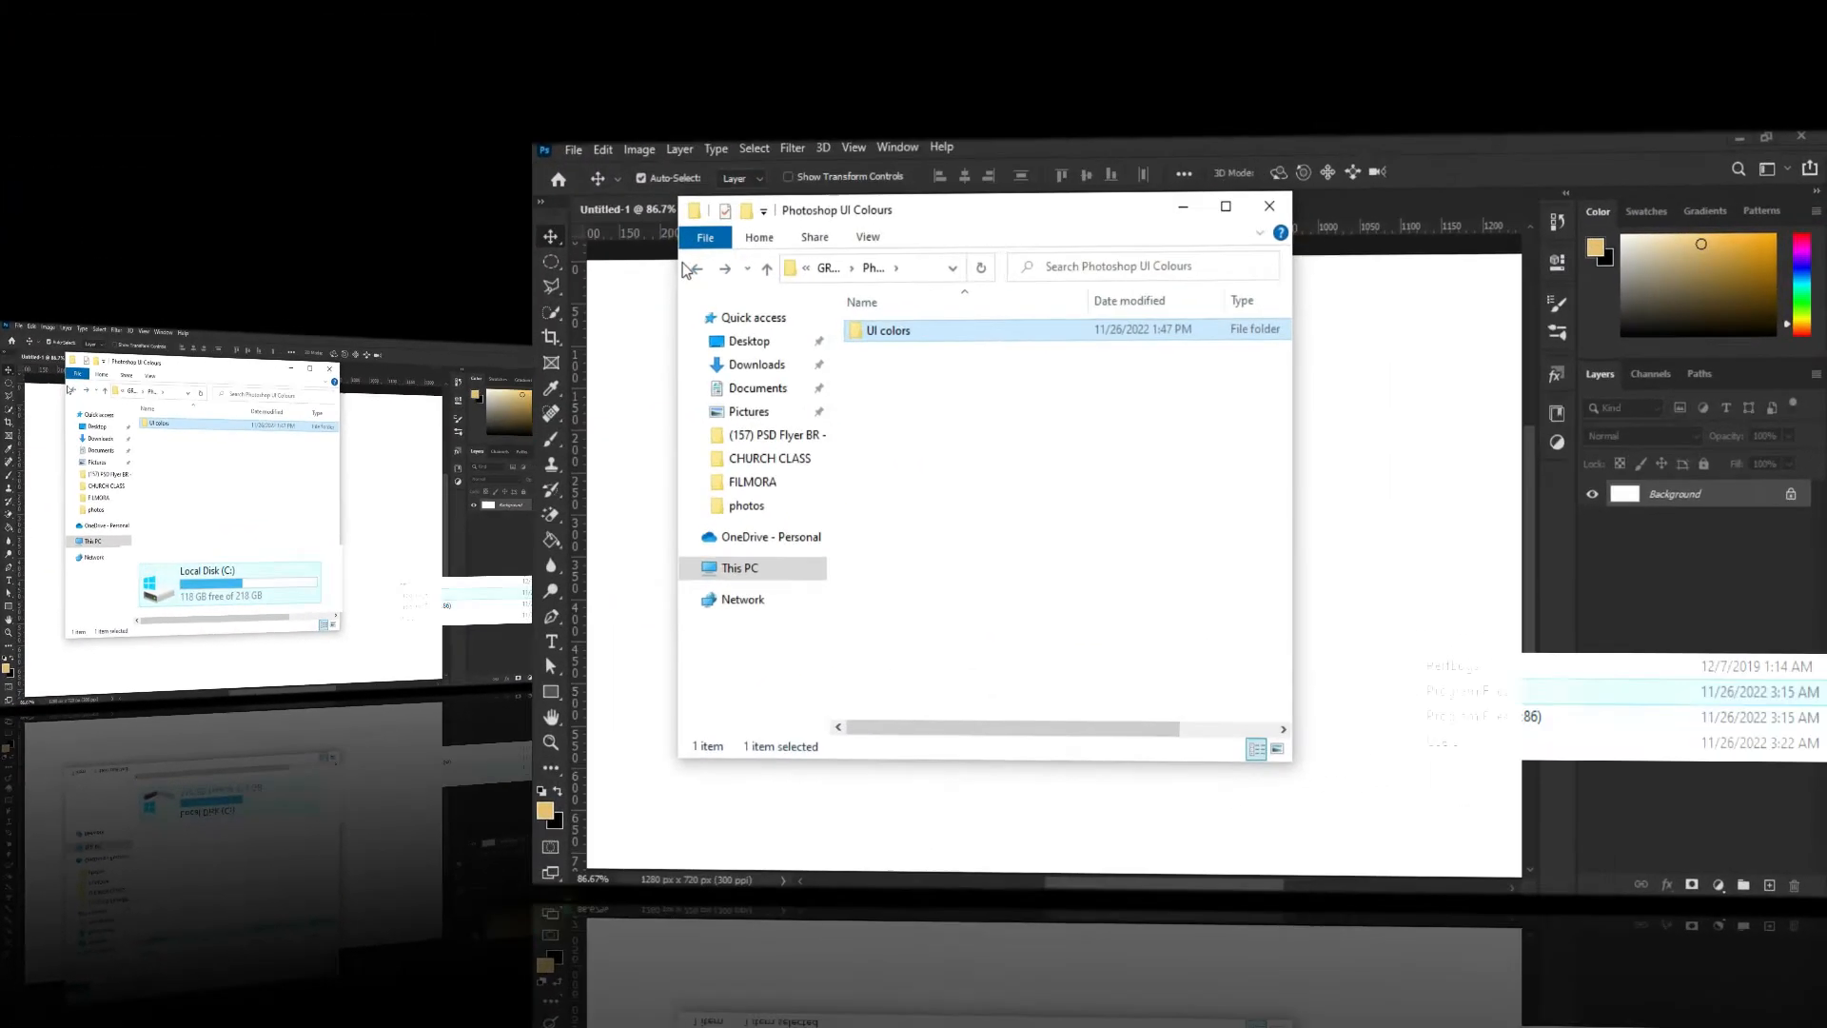
{"action": "left_click", "coordinate": [227, 178]}
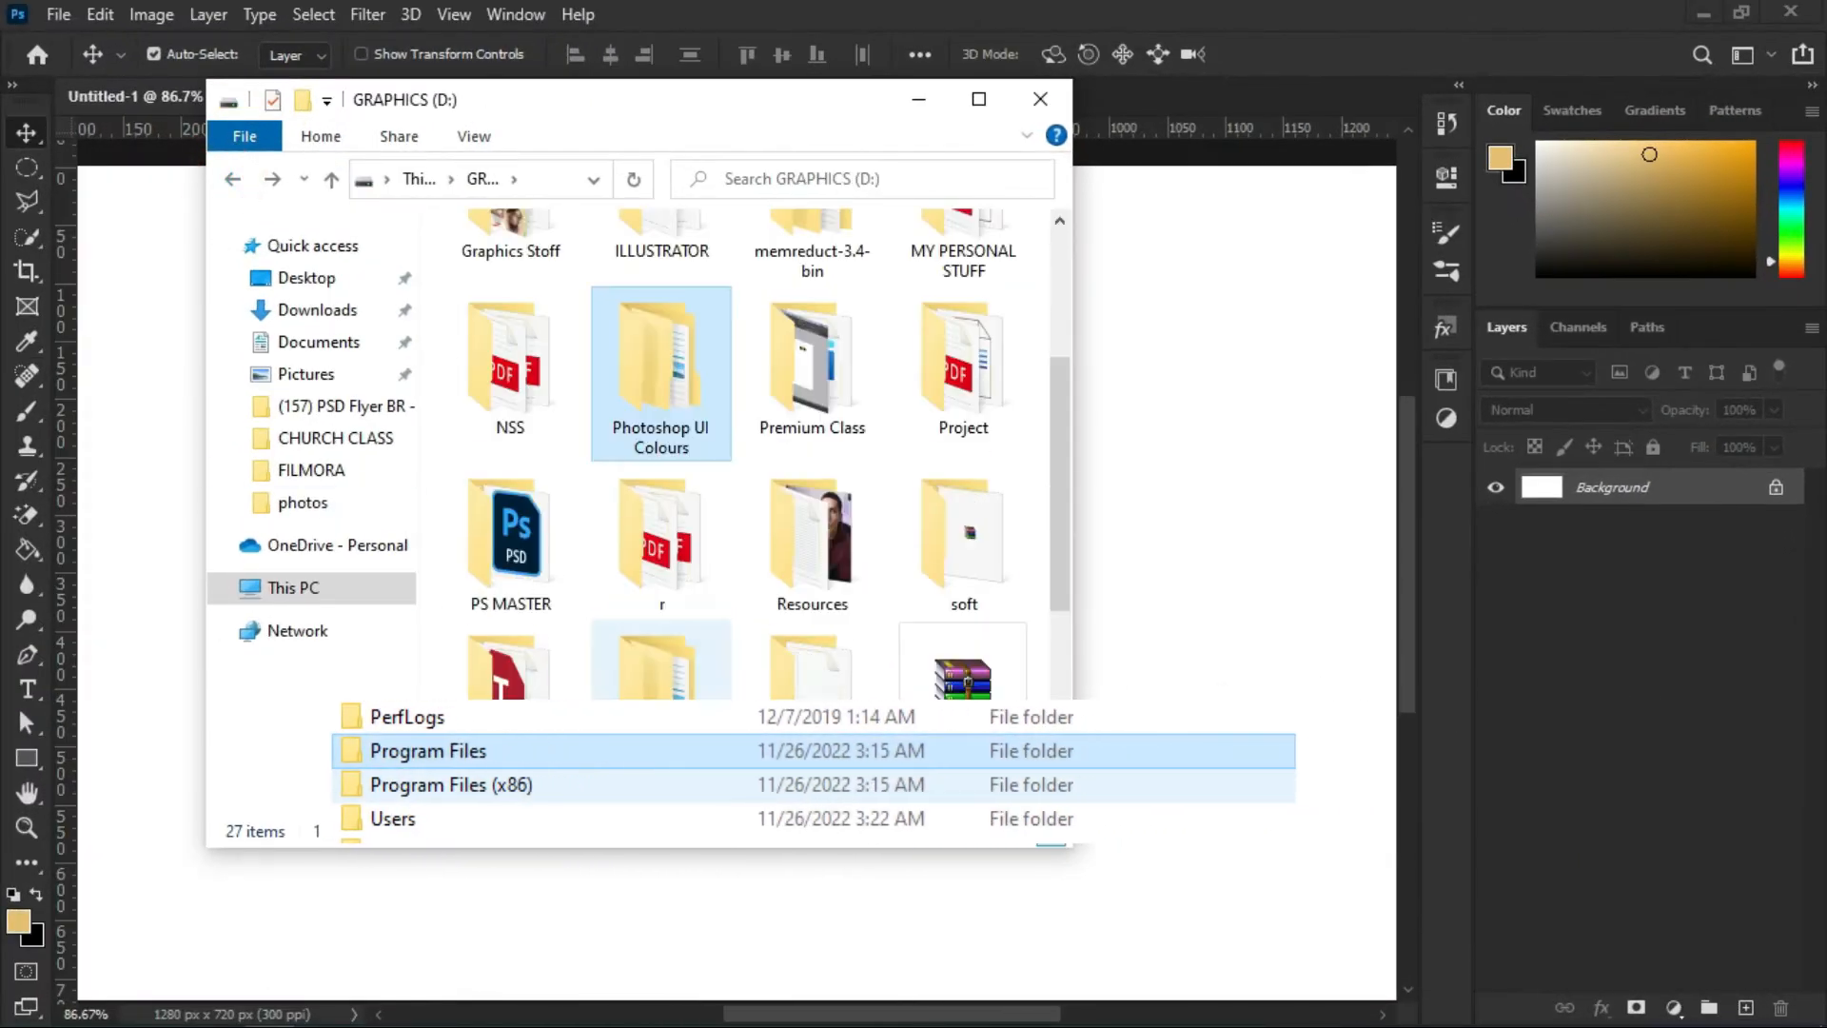
{"action": "left_click", "coordinate": [290, 587]}
{"action": "double_click", "coordinate": [539, 725]}
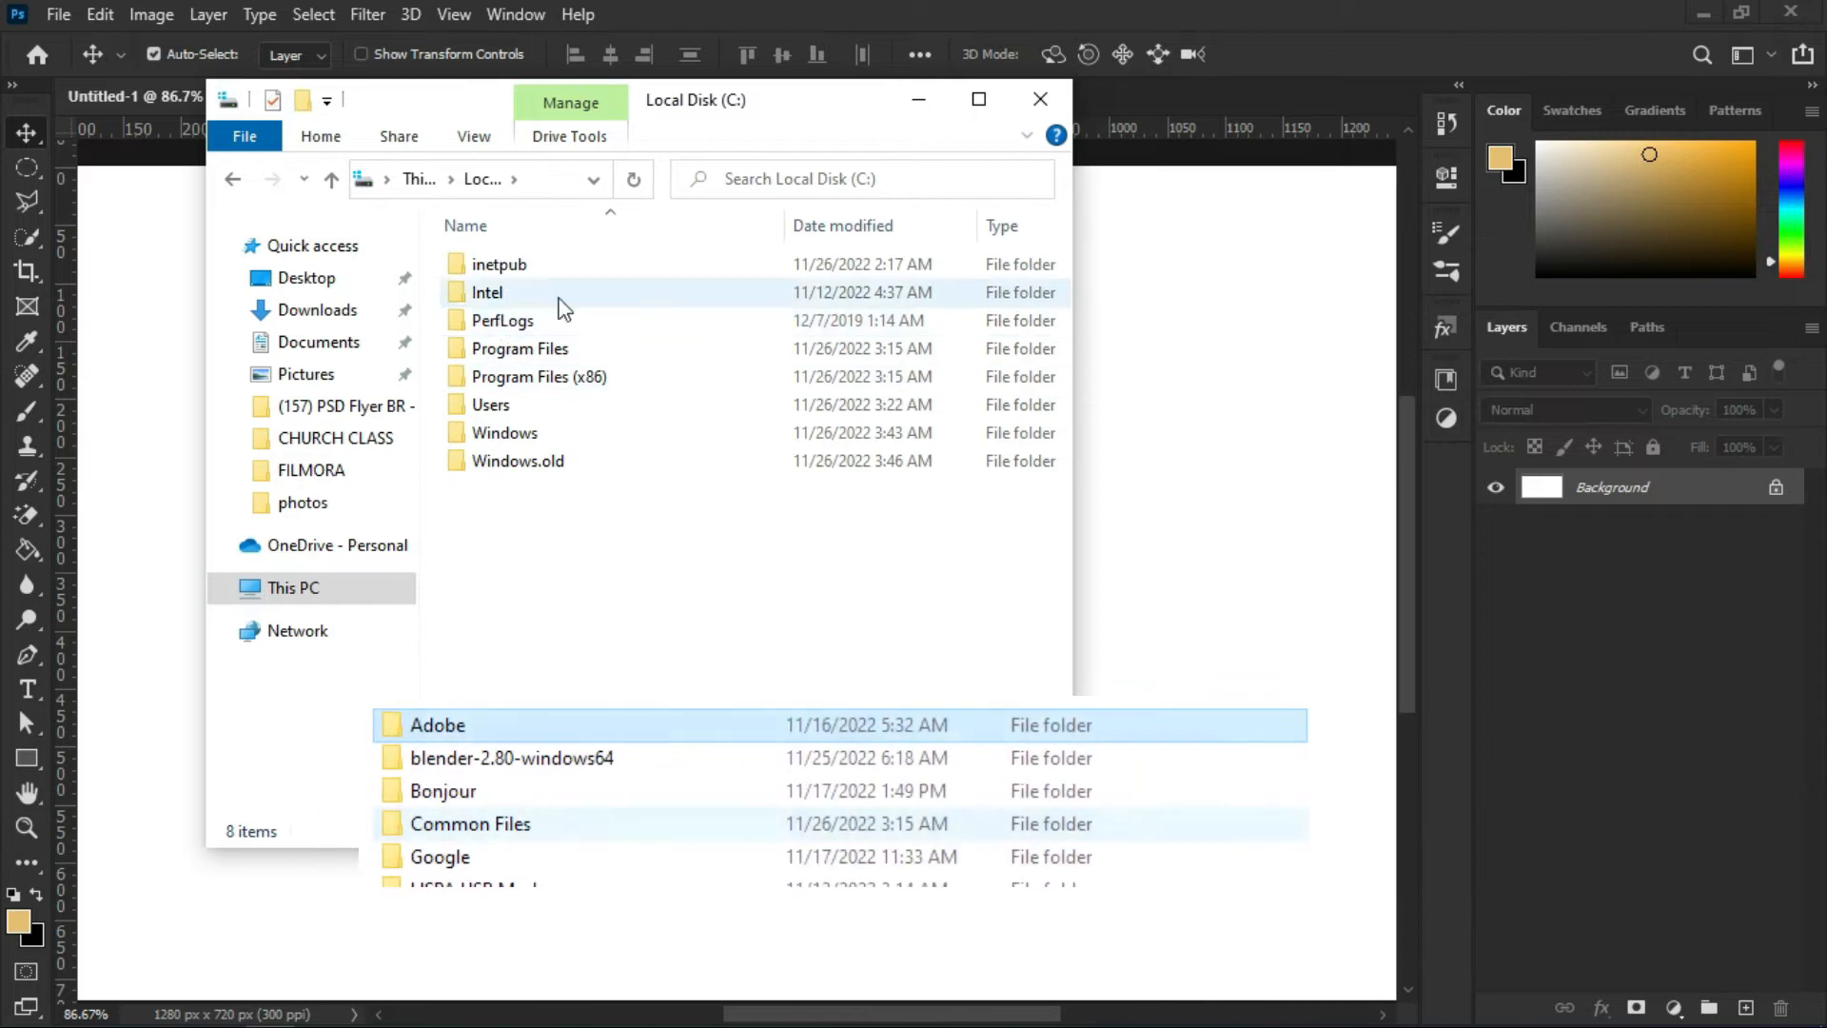
{"action": "double_click", "coordinate": [591, 352]}
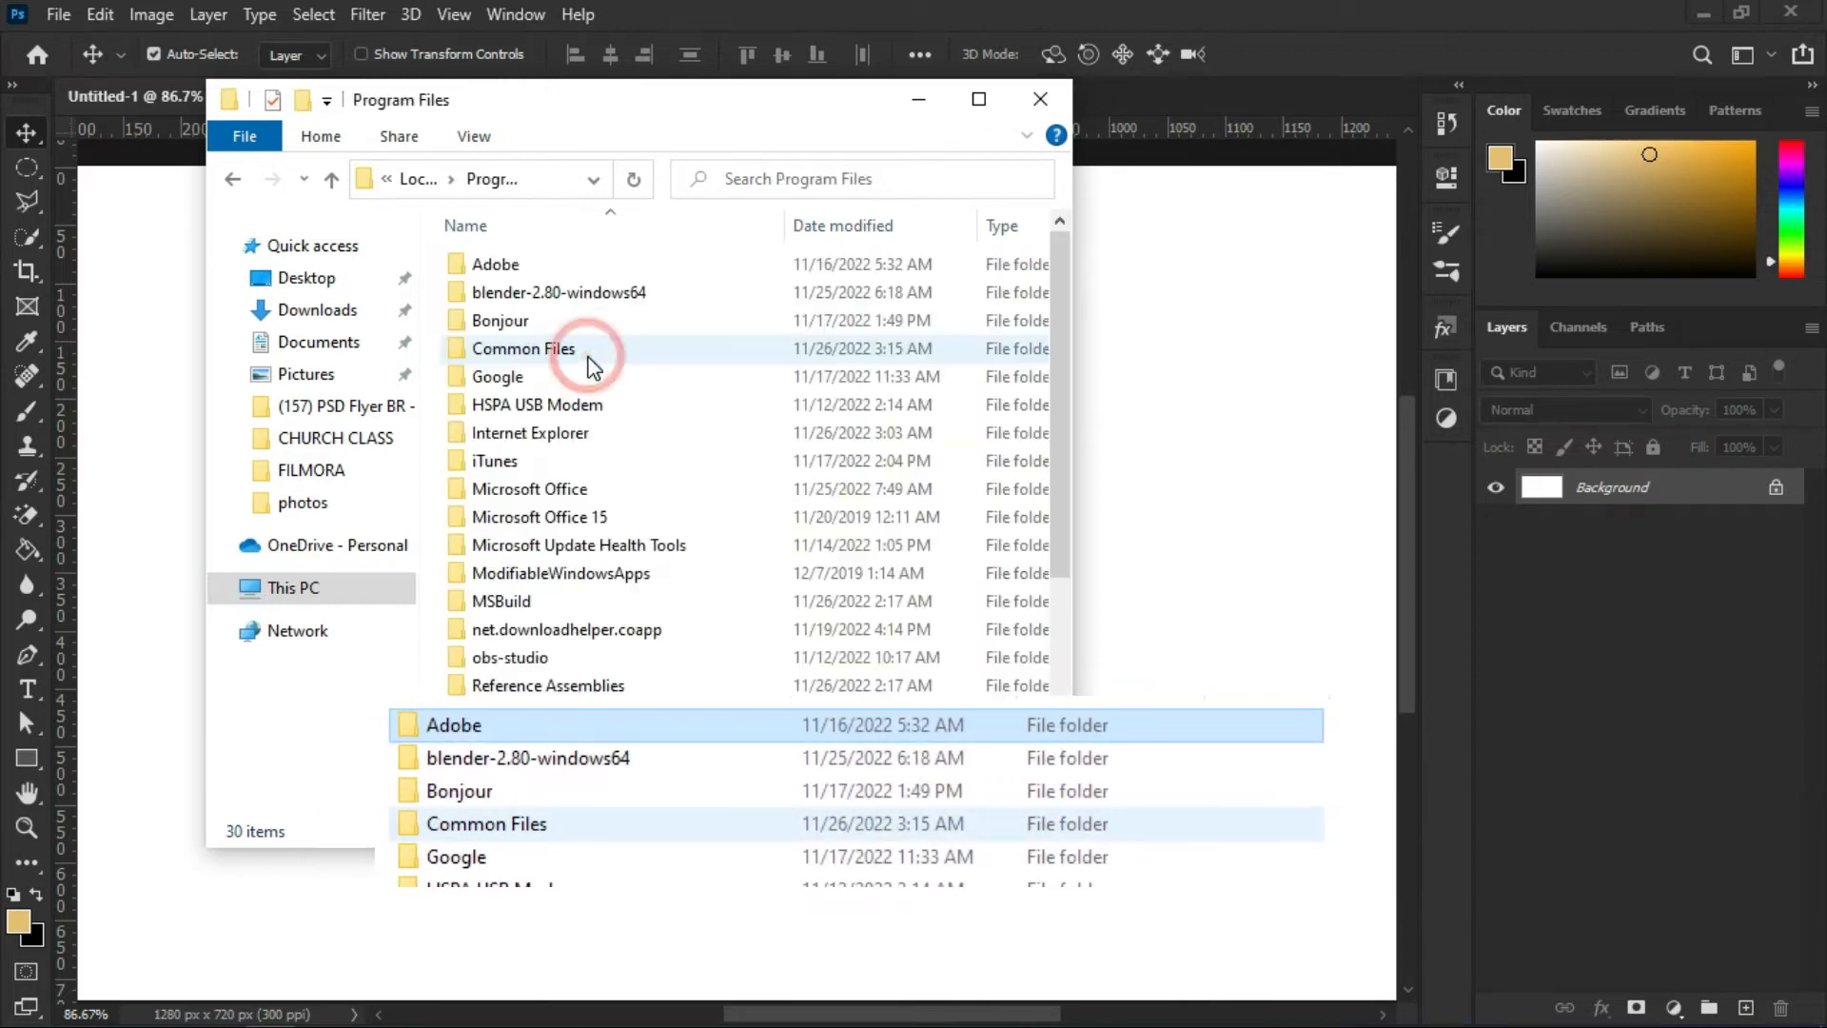
{"action": "double_click", "coordinate": [591, 264]}
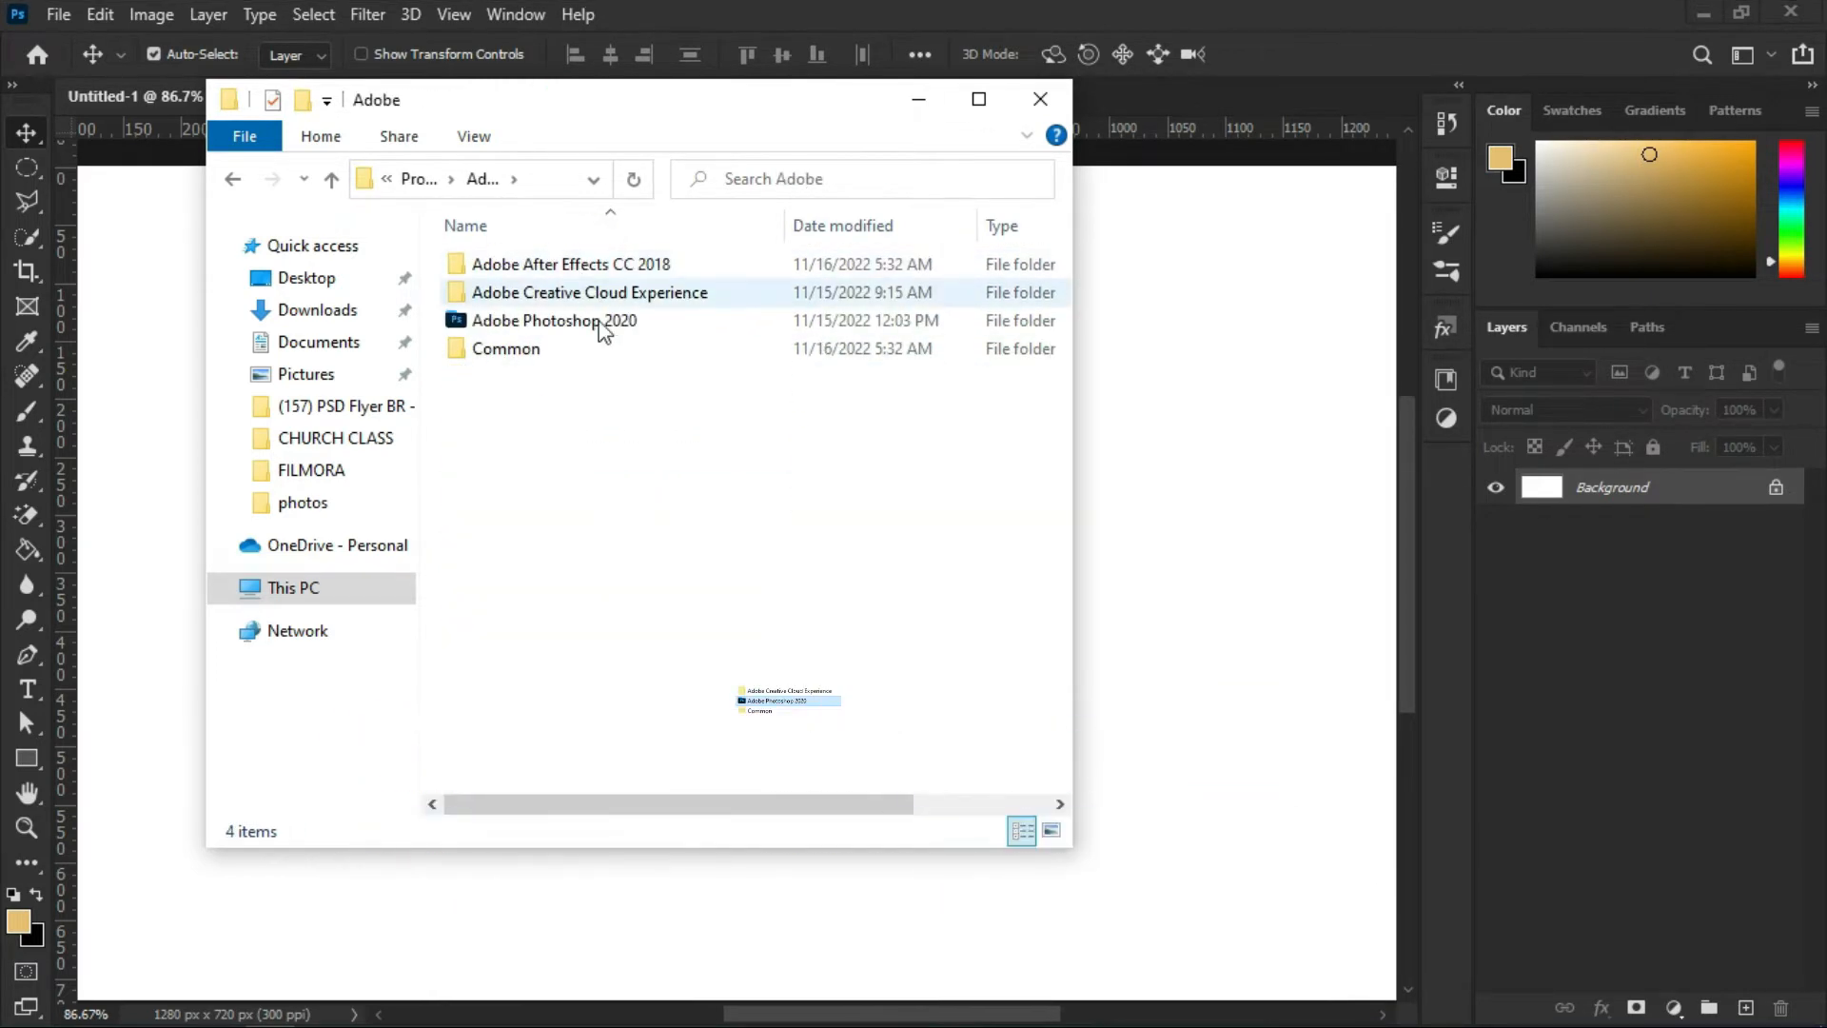
{"action": "double_click", "coordinate": [667, 321]}
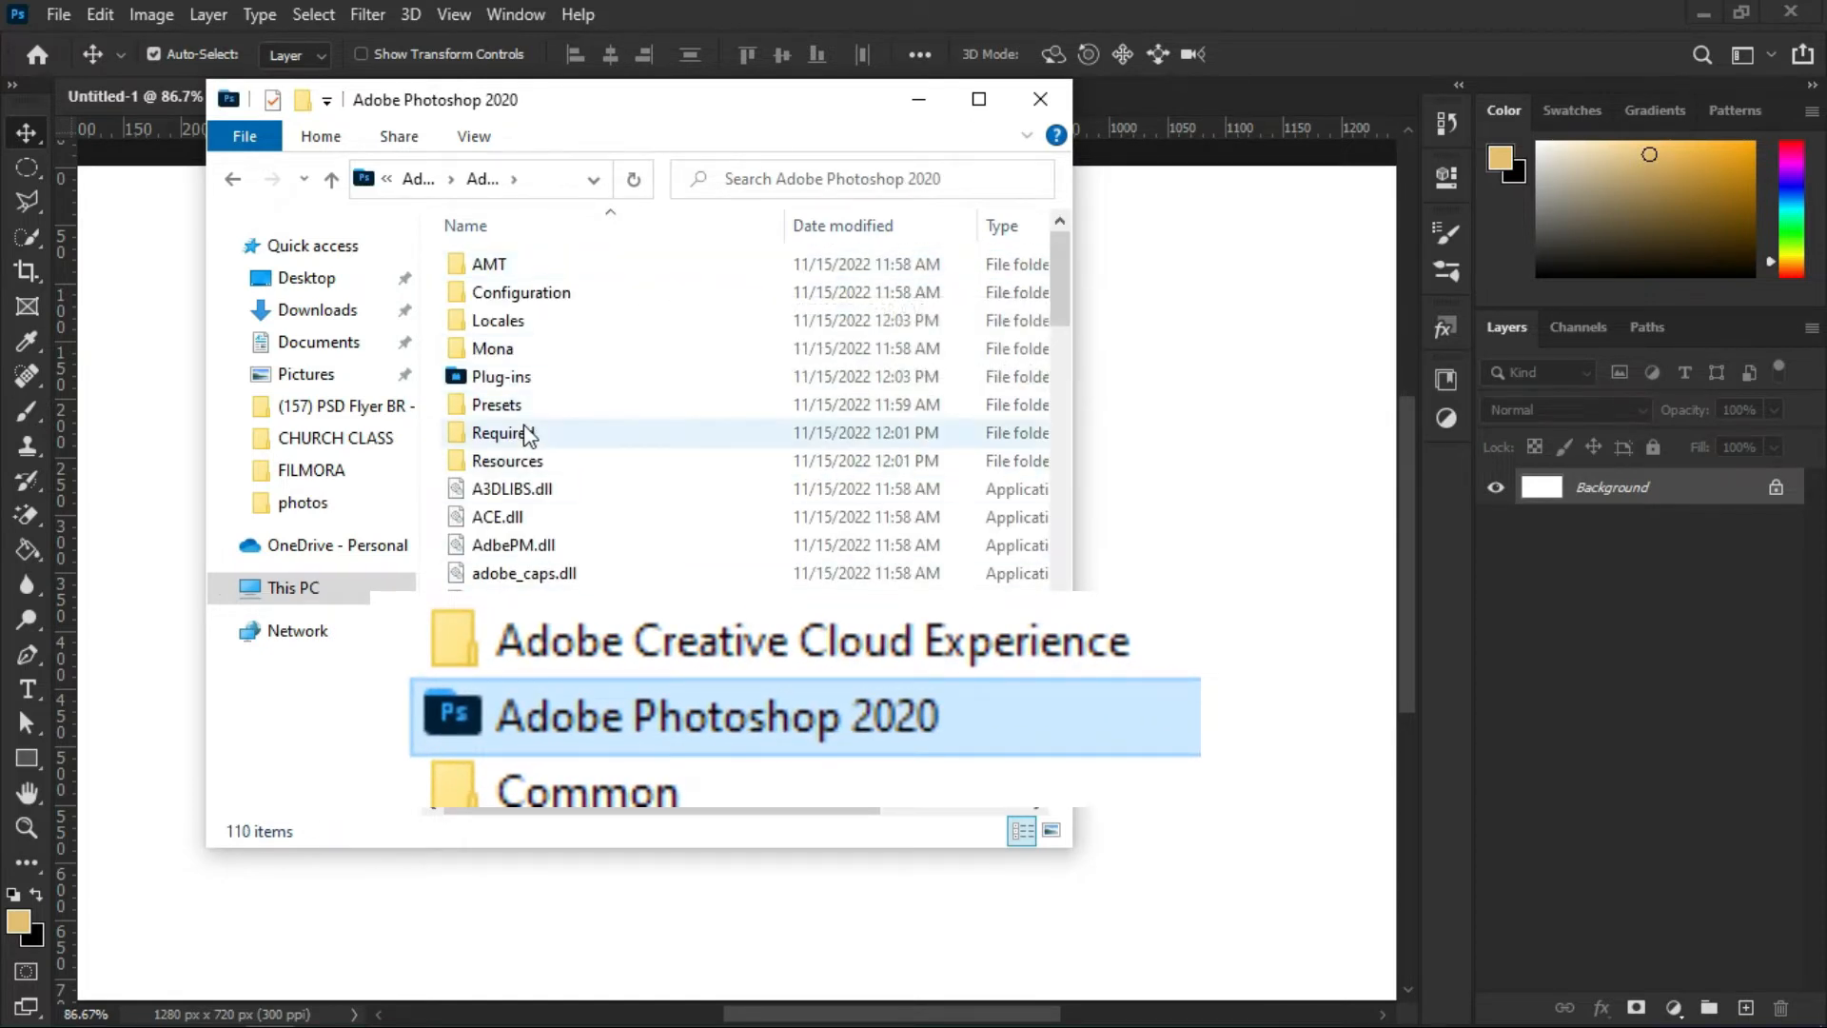
- Open the UIColors file from the Required folder of Adobe Photoshop 2020 in Notepad
{"action": "scroll", "coordinate": [571, 346], "scroll_direction": "down", "scroll_amount": 5}
{"action": "scroll", "coordinate": [580, 399], "scroll_direction": "down", "scroll_amount": 20}
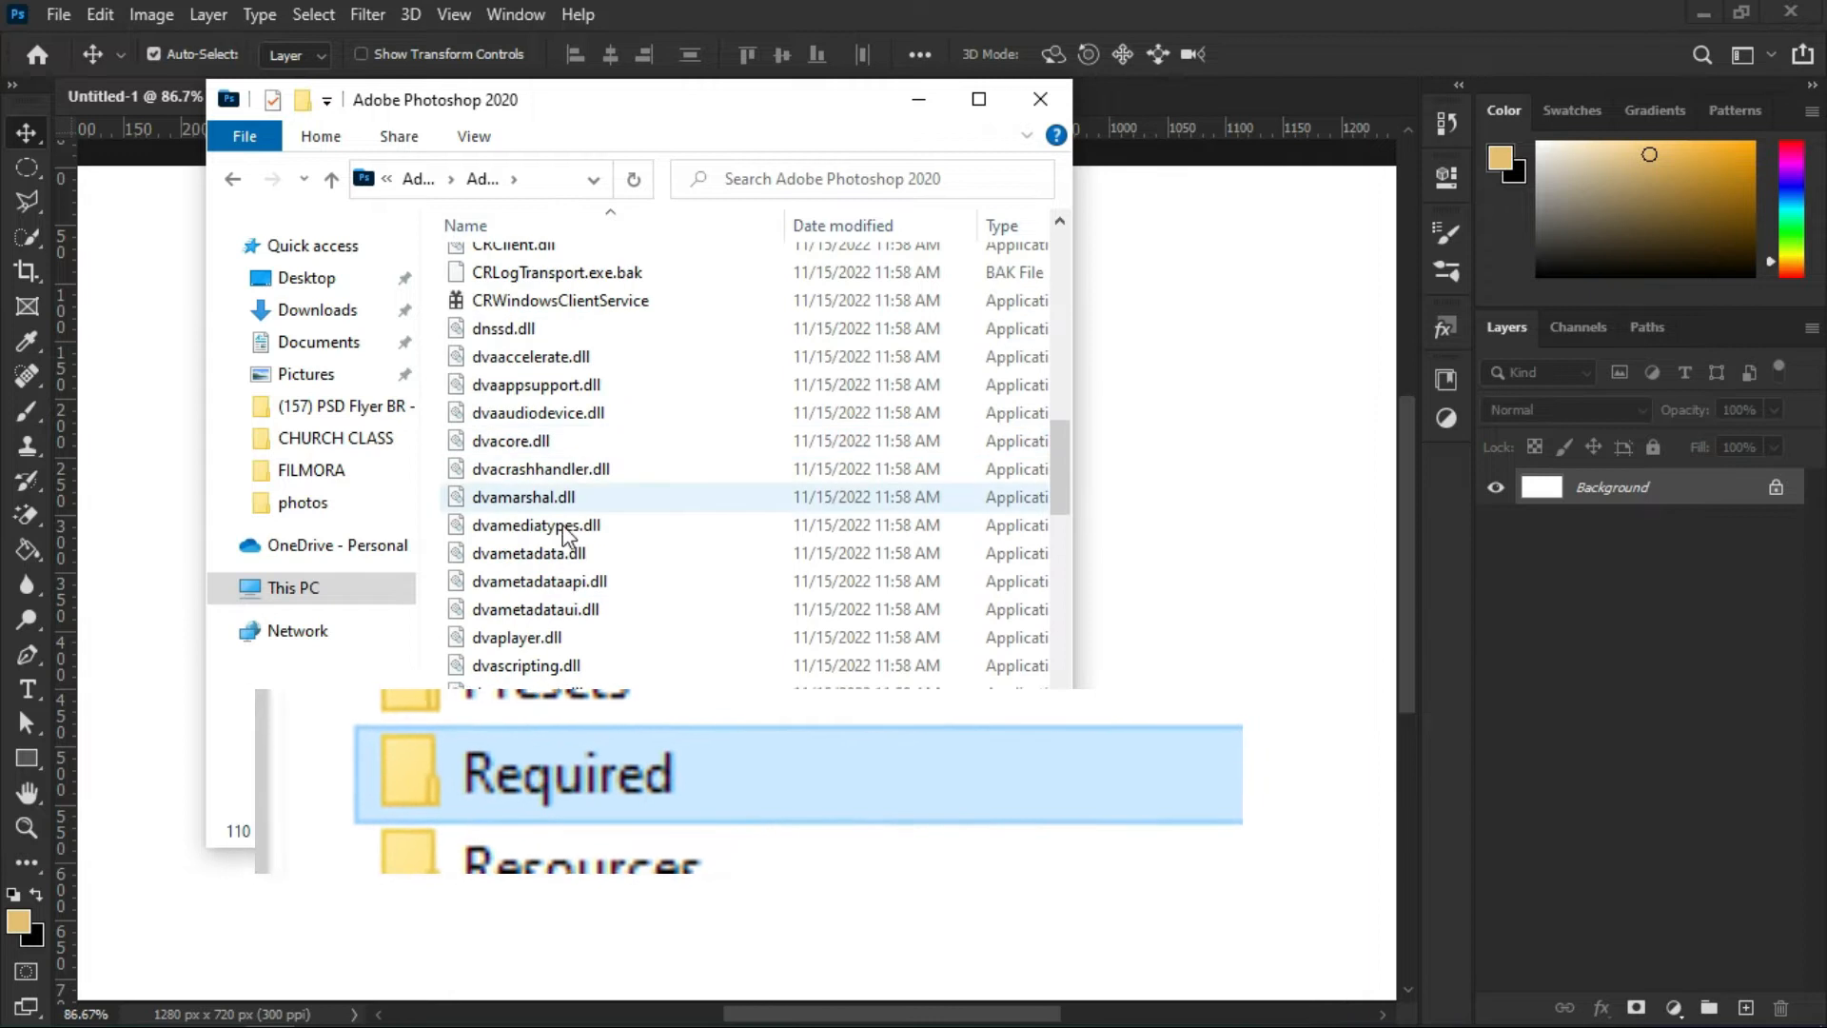
{"action": "scroll", "coordinate": [603, 502], "scroll_direction": "down", "scroll_amount": 1}
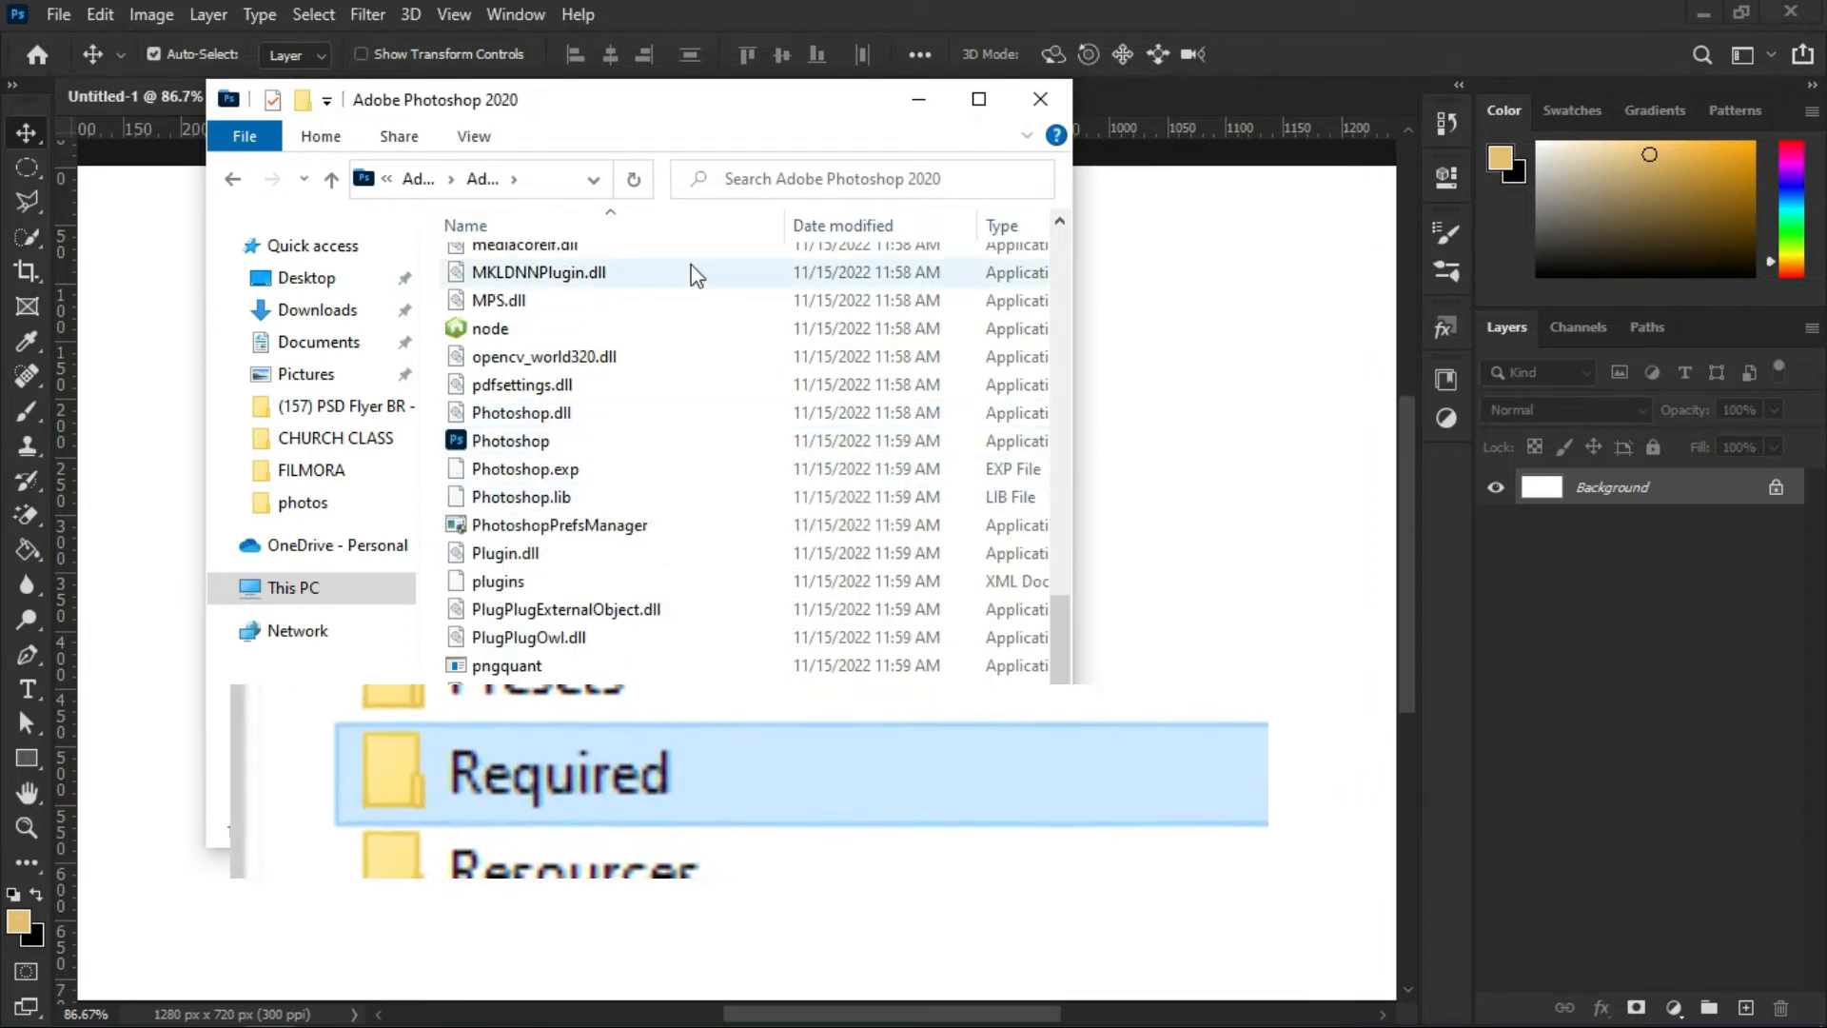
{"action": "scroll", "coordinate": [816, 455], "scroll_direction": "down", "scroll_amount": 5}
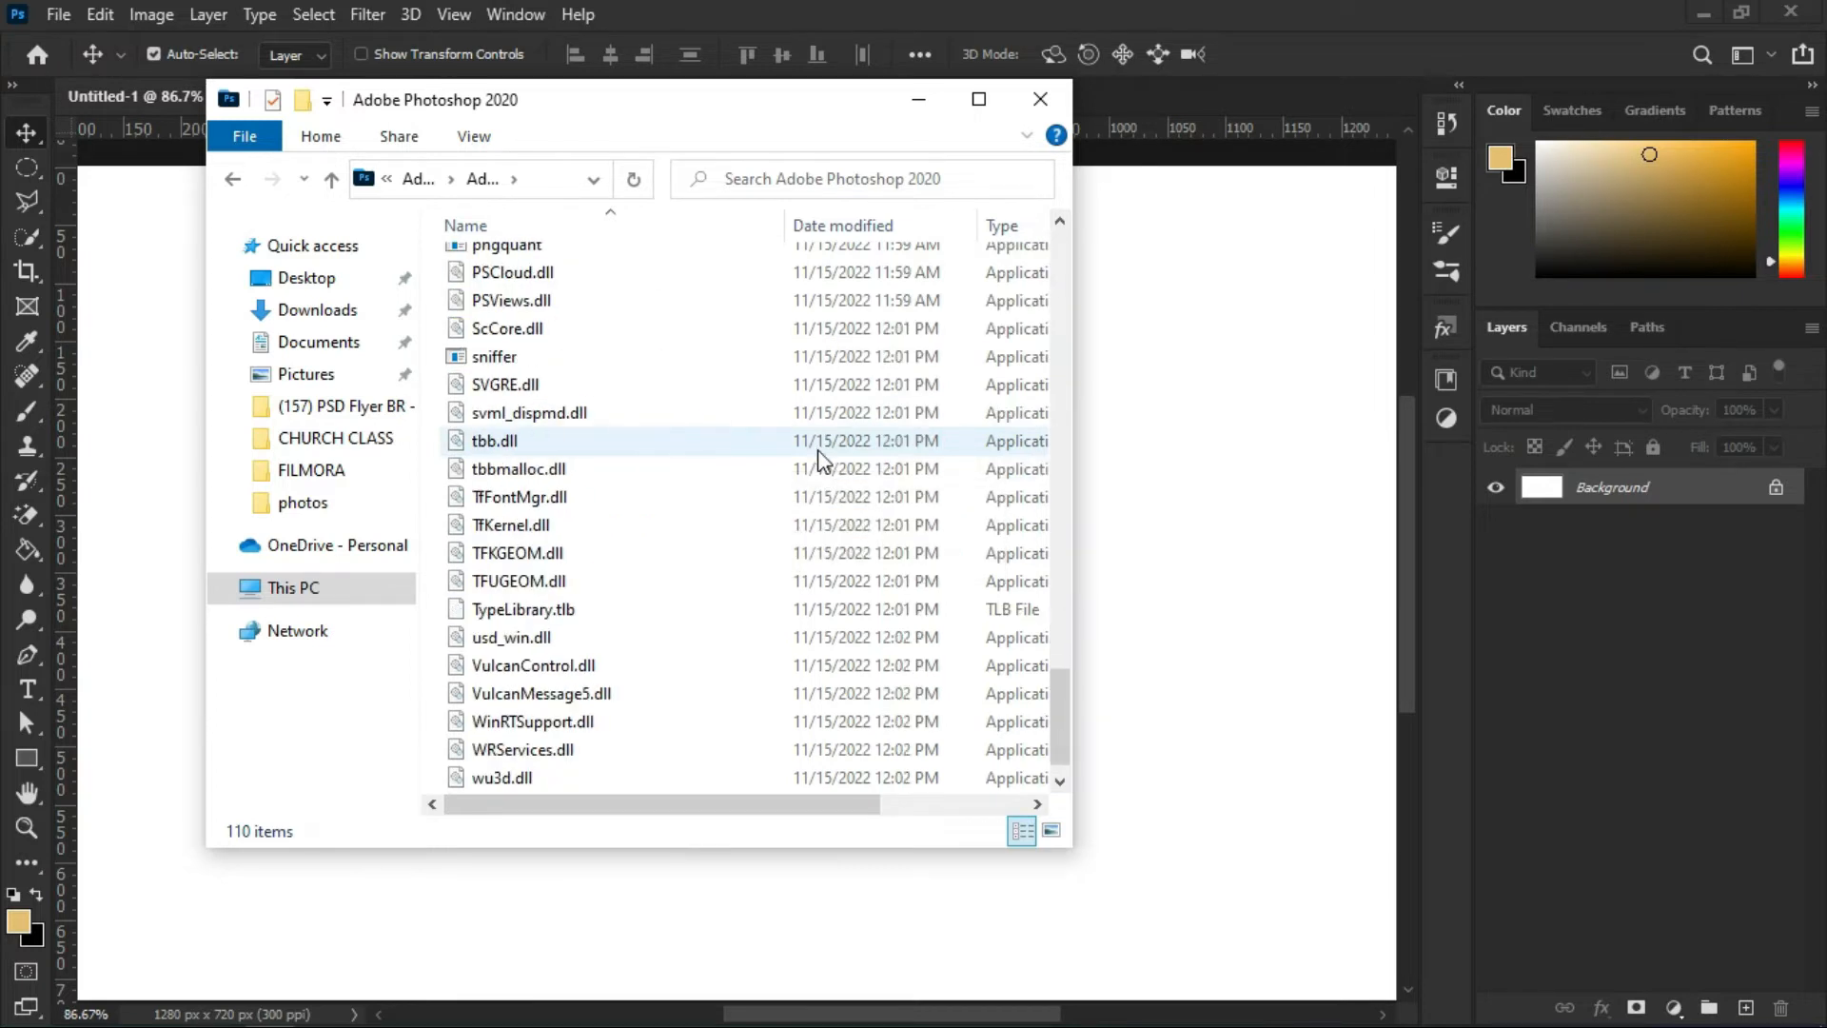
{"action": "scroll", "coordinate": [818, 457], "scroll_direction": "up", "scroll_amount": 14}
{"action": "scroll", "coordinate": [820, 457], "scroll_direction": "up", "scroll_amount": 13}
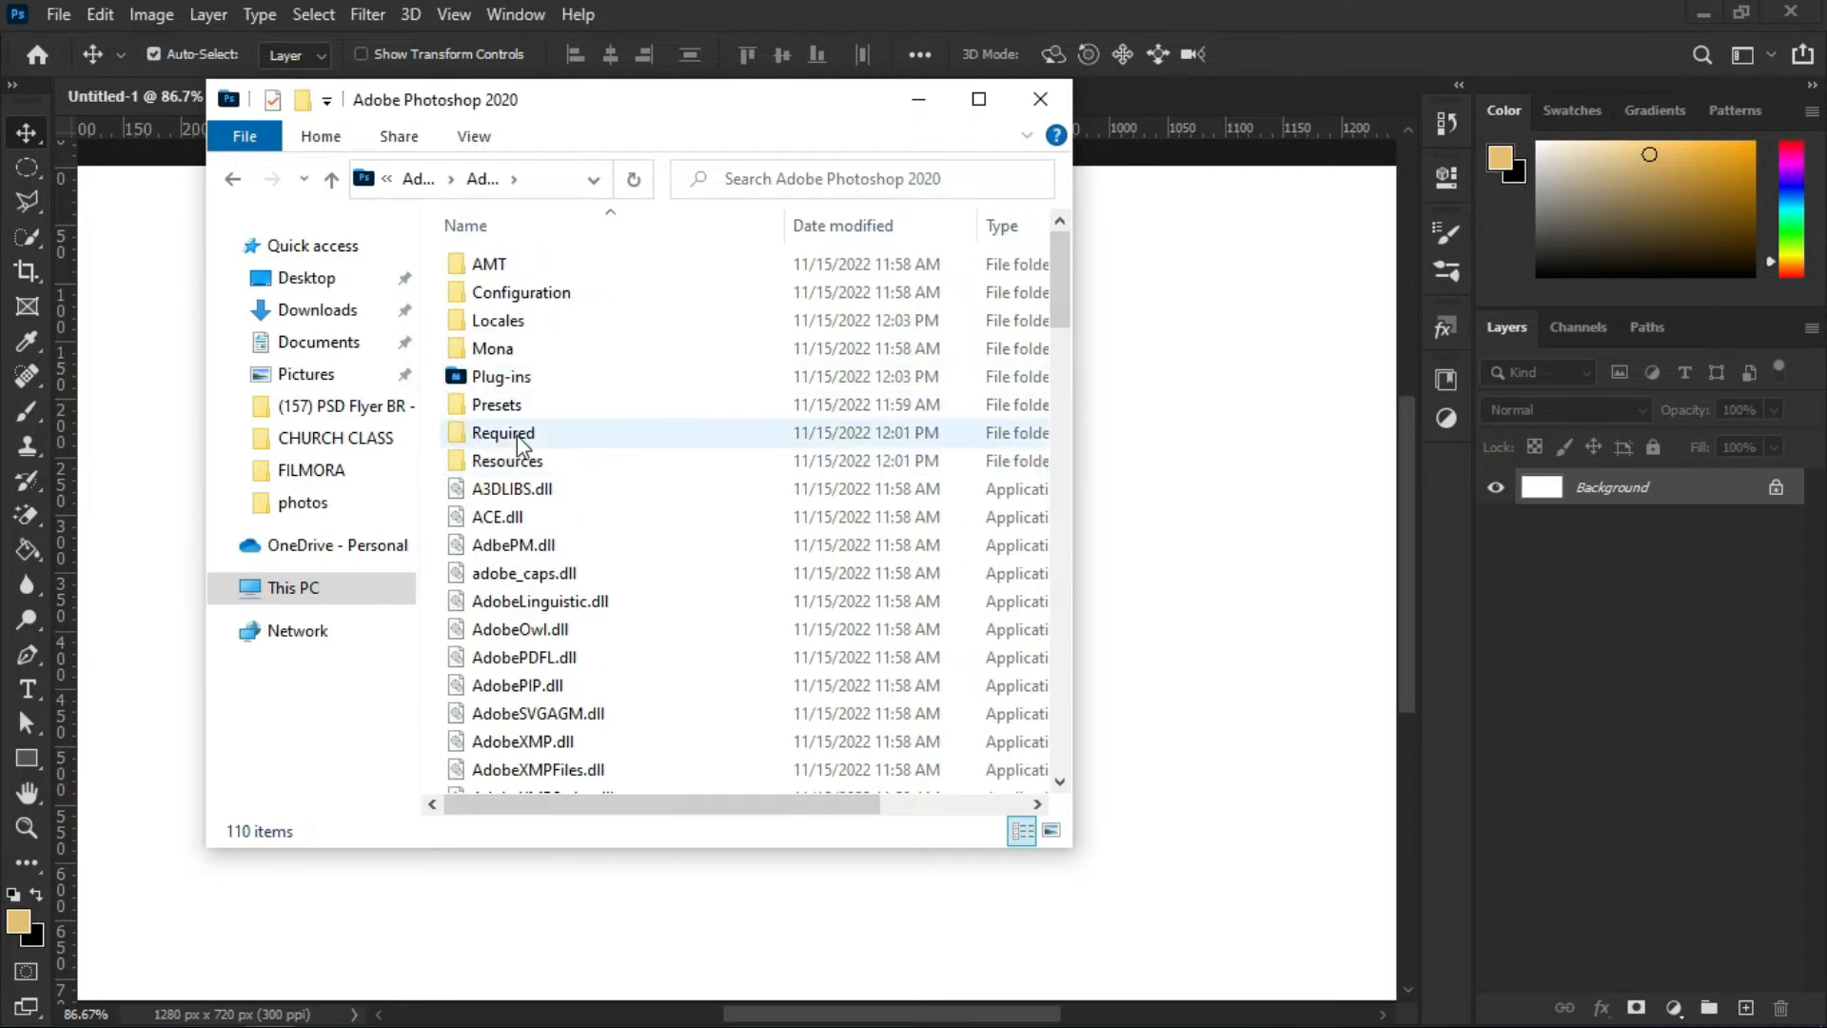
{"action": "double_click", "coordinate": [569, 437]}
{"action": "scroll", "coordinate": [666, 447], "scroll_direction": "down", "scroll_amount": 12}
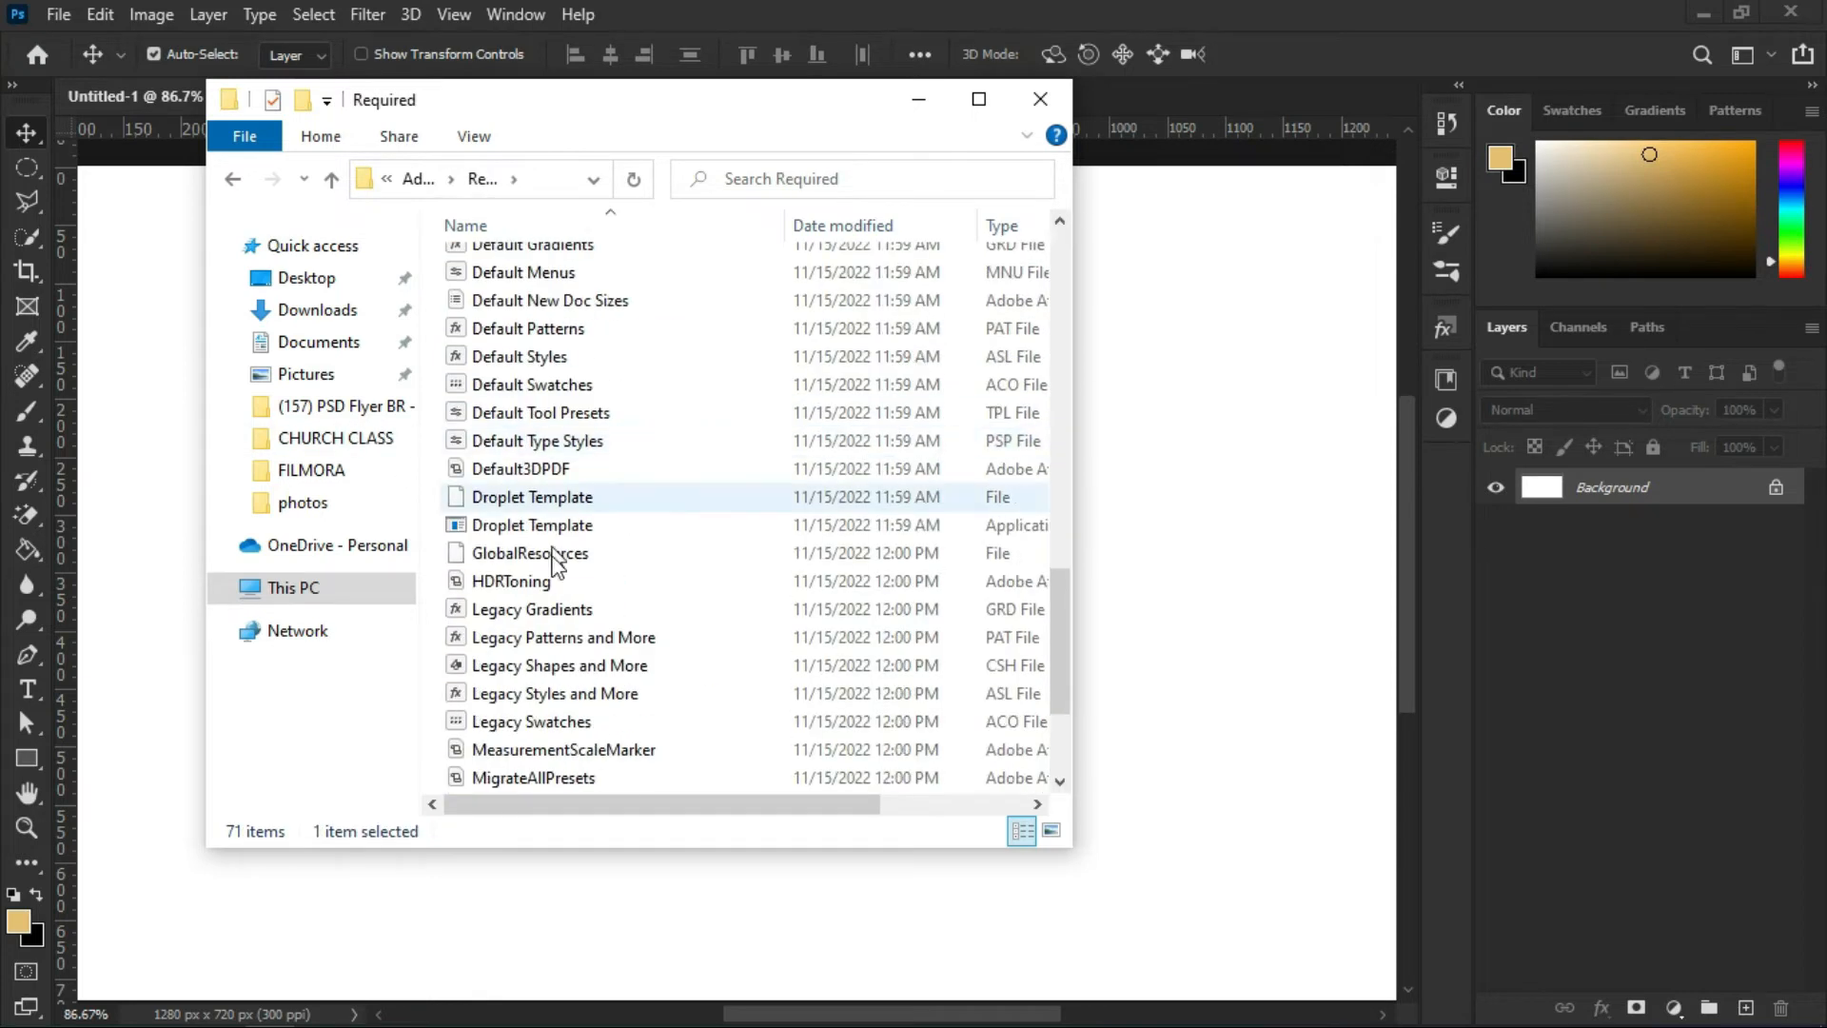
{"action": "scroll", "coordinate": [602, 504], "scroll_direction": "down", "scroll_amount": 2}
{"action": "double_click", "coordinate": [471, 701]}
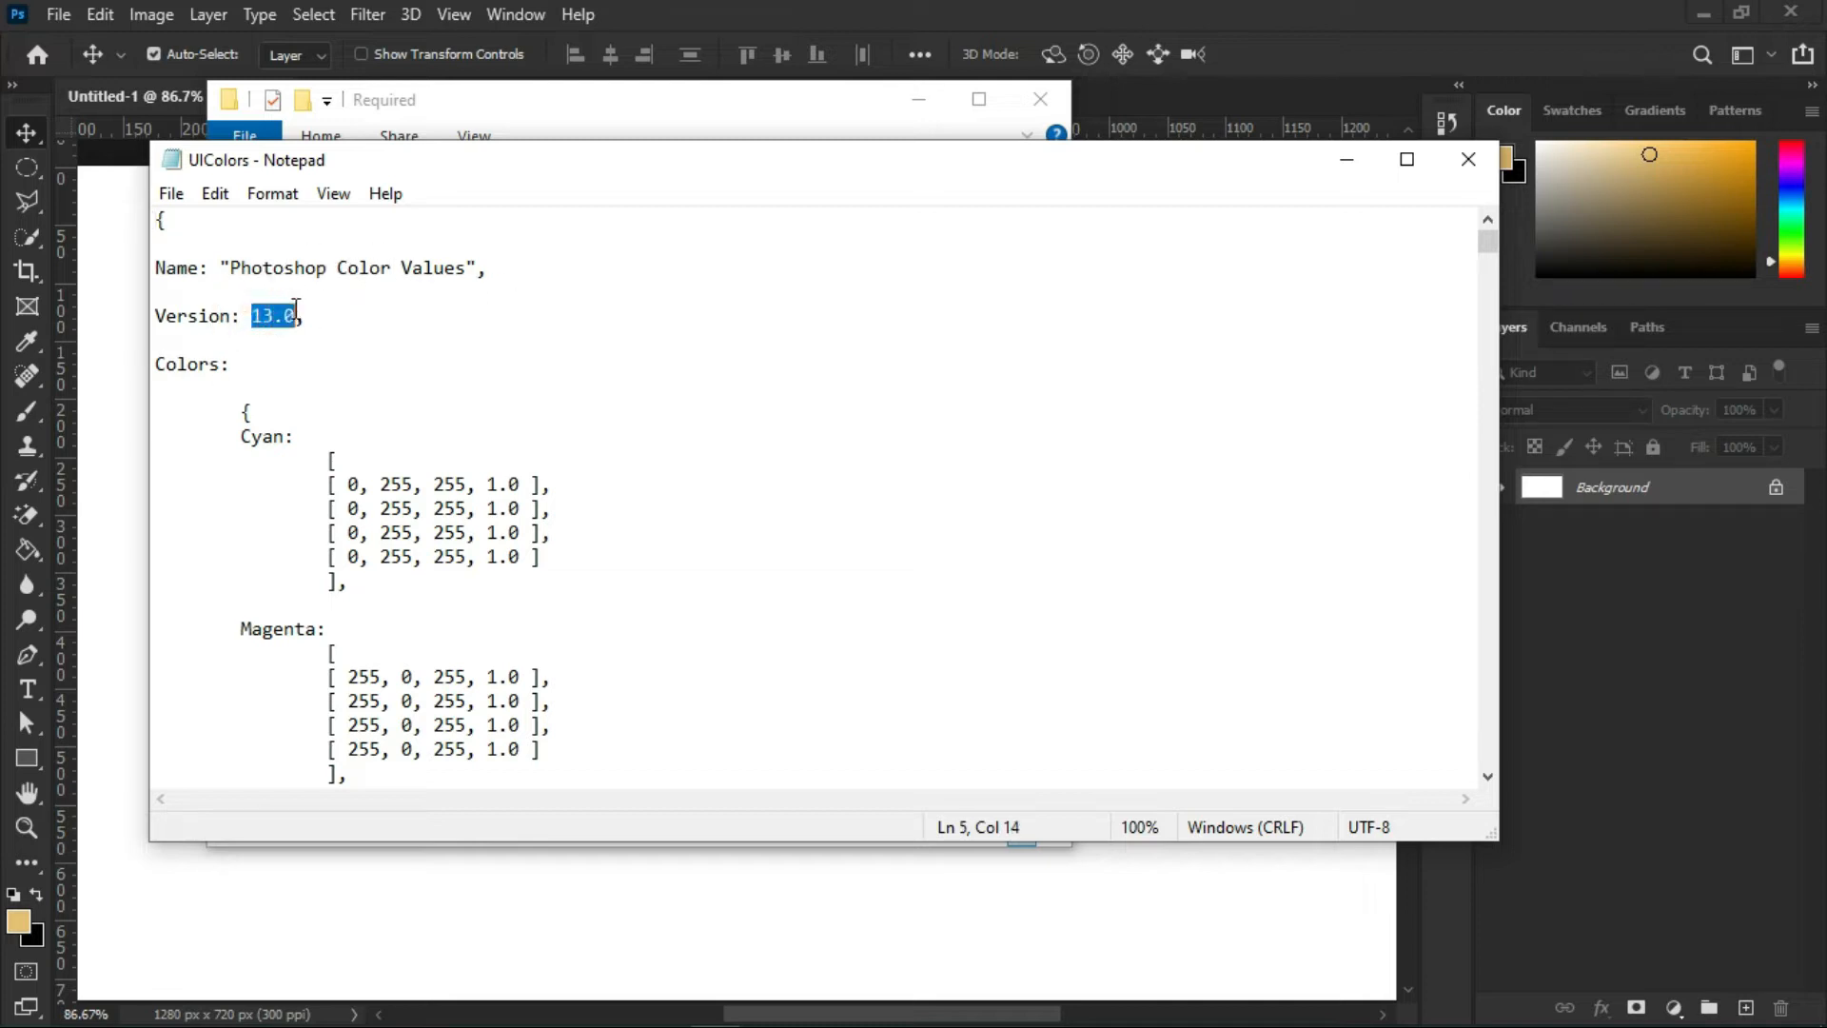
- Look through the named color entries and their RGB values at the beginning of the UIColors file
{"action": "scroll", "coordinate": [506, 376], "scroll_direction": "down", "scroll_amount": 2}
{"action": "scroll", "coordinate": [396, 434], "scroll_direction": "down", "scroll_amount": 2}
{"action": "scroll", "coordinate": [396, 433], "scroll_direction": "up", "scroll_amount": 3}
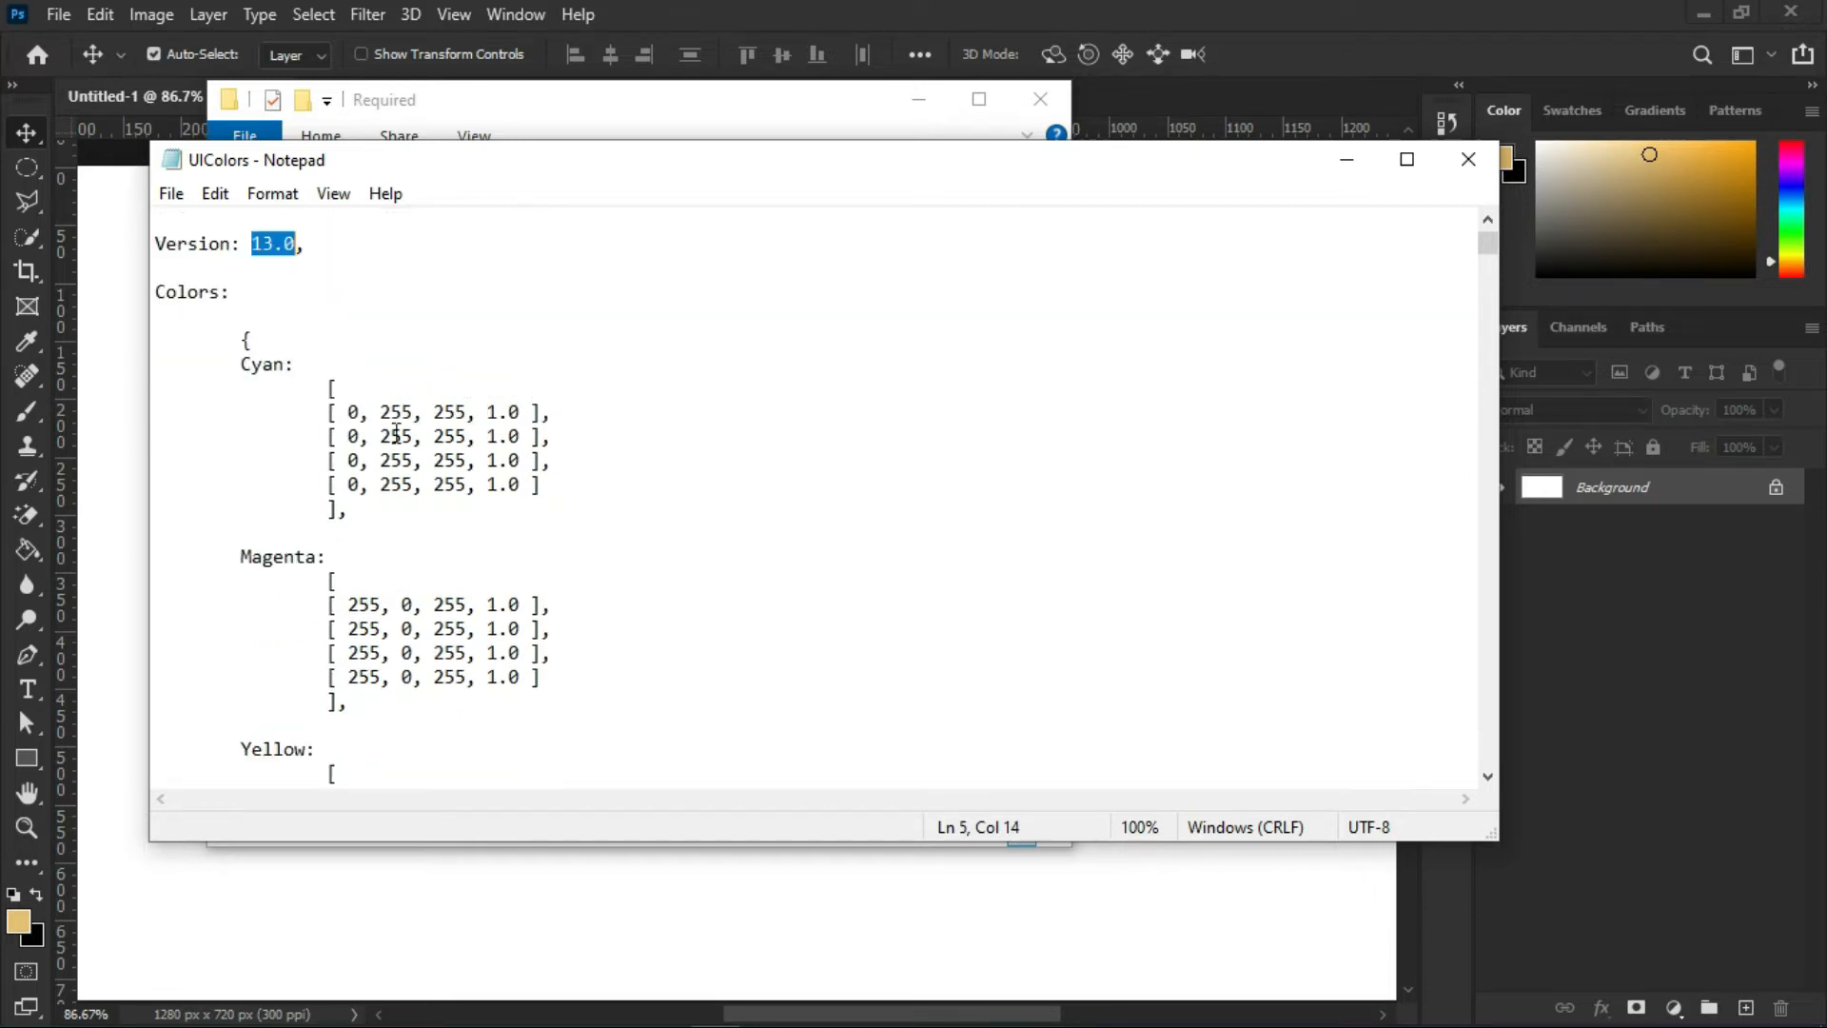
{"action": "scroll", "coordinate": [597, 372], "scroll_direction": "down", "scroll_amount": 20}
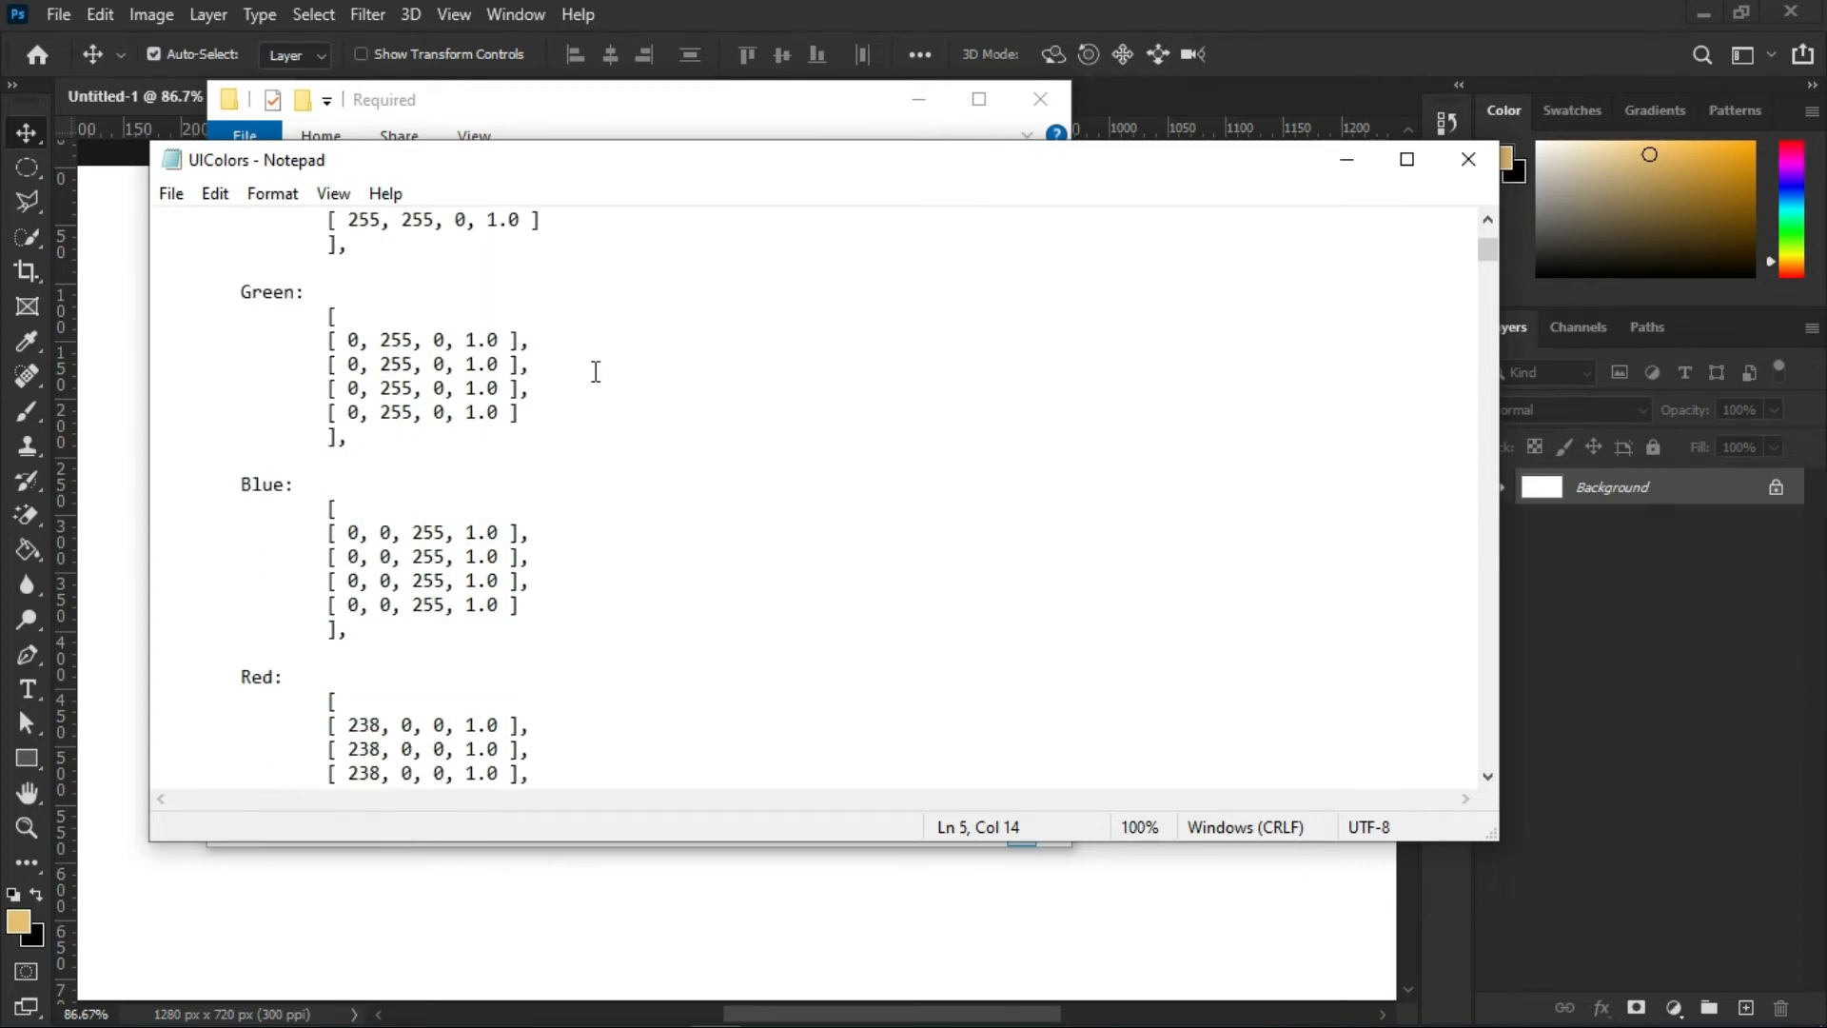
{"action": "scroll", "coordinate": [595, 371], "scroll_direction": "down", "scroll_amount": 6}
{"action": "scroll", "coordinate": [596, 371], "scroll_direction": "up", "scroll_amount": 12}
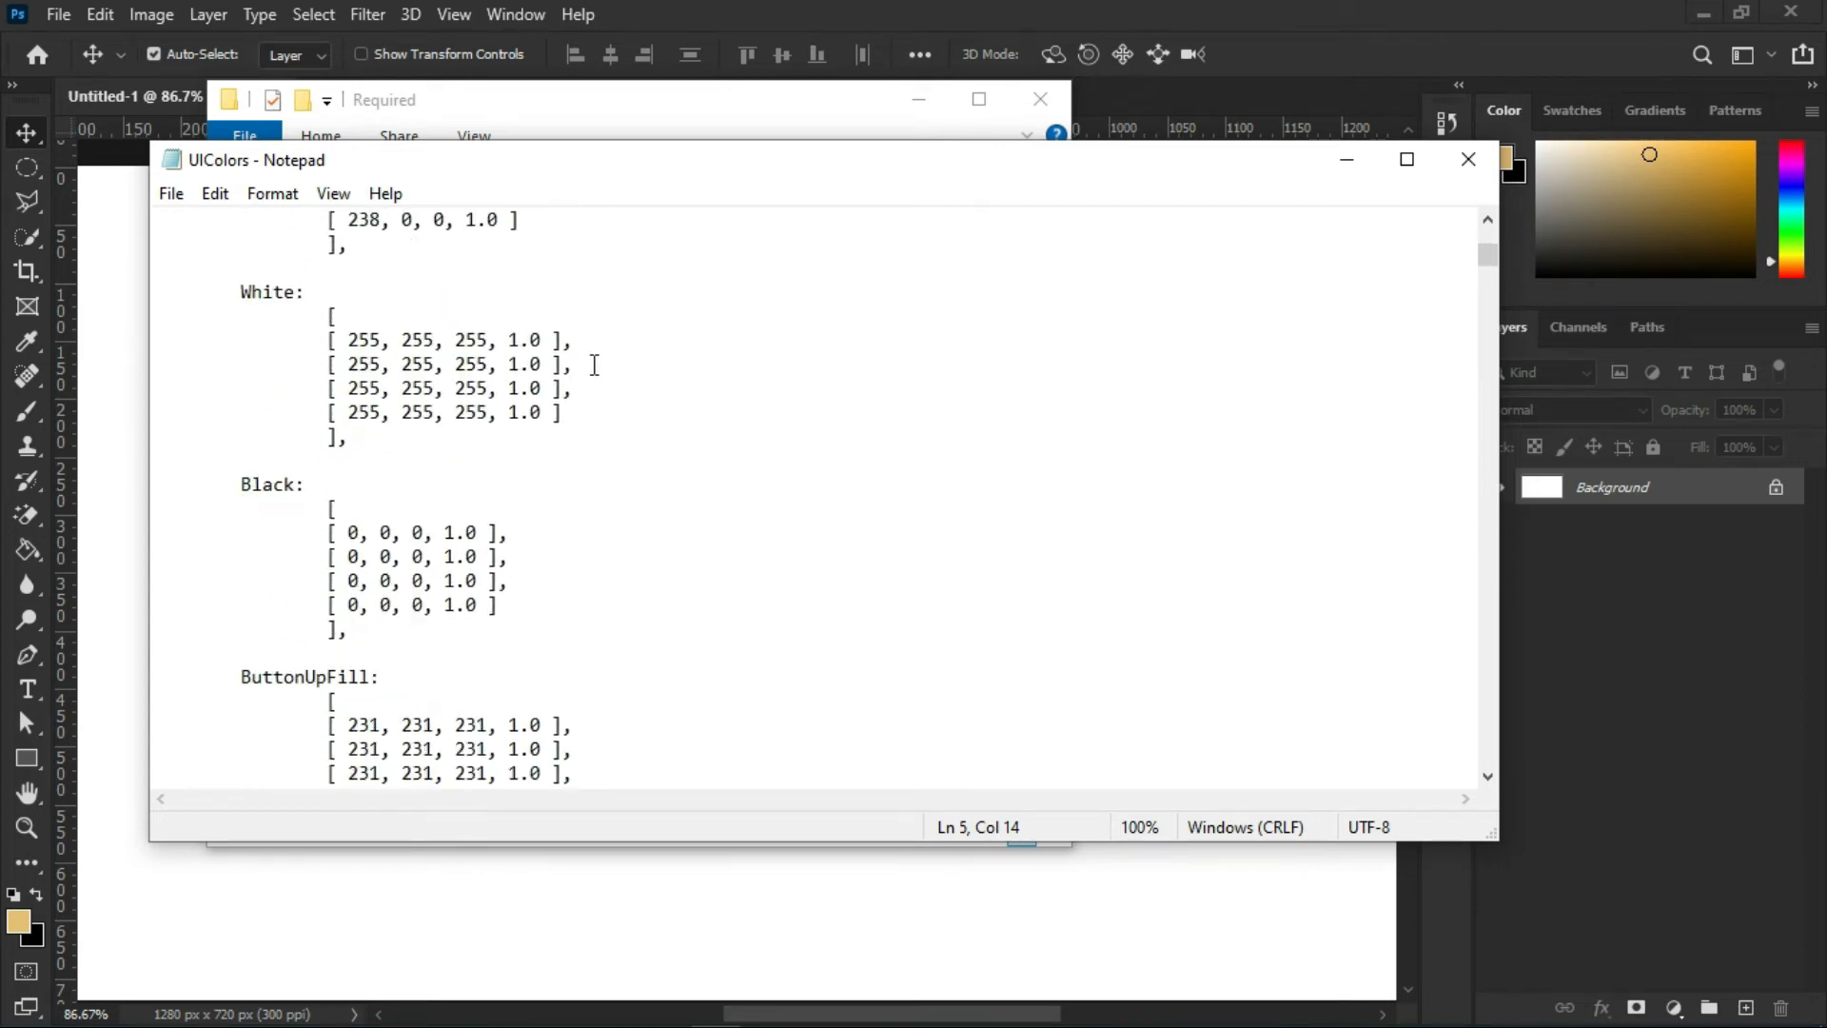
- Look through the interface color entries in UIColors, from the basic colors through ButtonUpFill, BevelHighlight and CanvasColor, and close the file
{"action": "scroll", "coordinate": [368, 365], "scroll_direction": "down", "scroll_amount": 3}
{"action": "scroll", "coordinate": [367, 365], "scroll_direction": "up", "scroll_amount": 8}
{"action": "scroll", "coordinate": [333, 399], "scroll_direction": "down", "scroll_amount": 7}
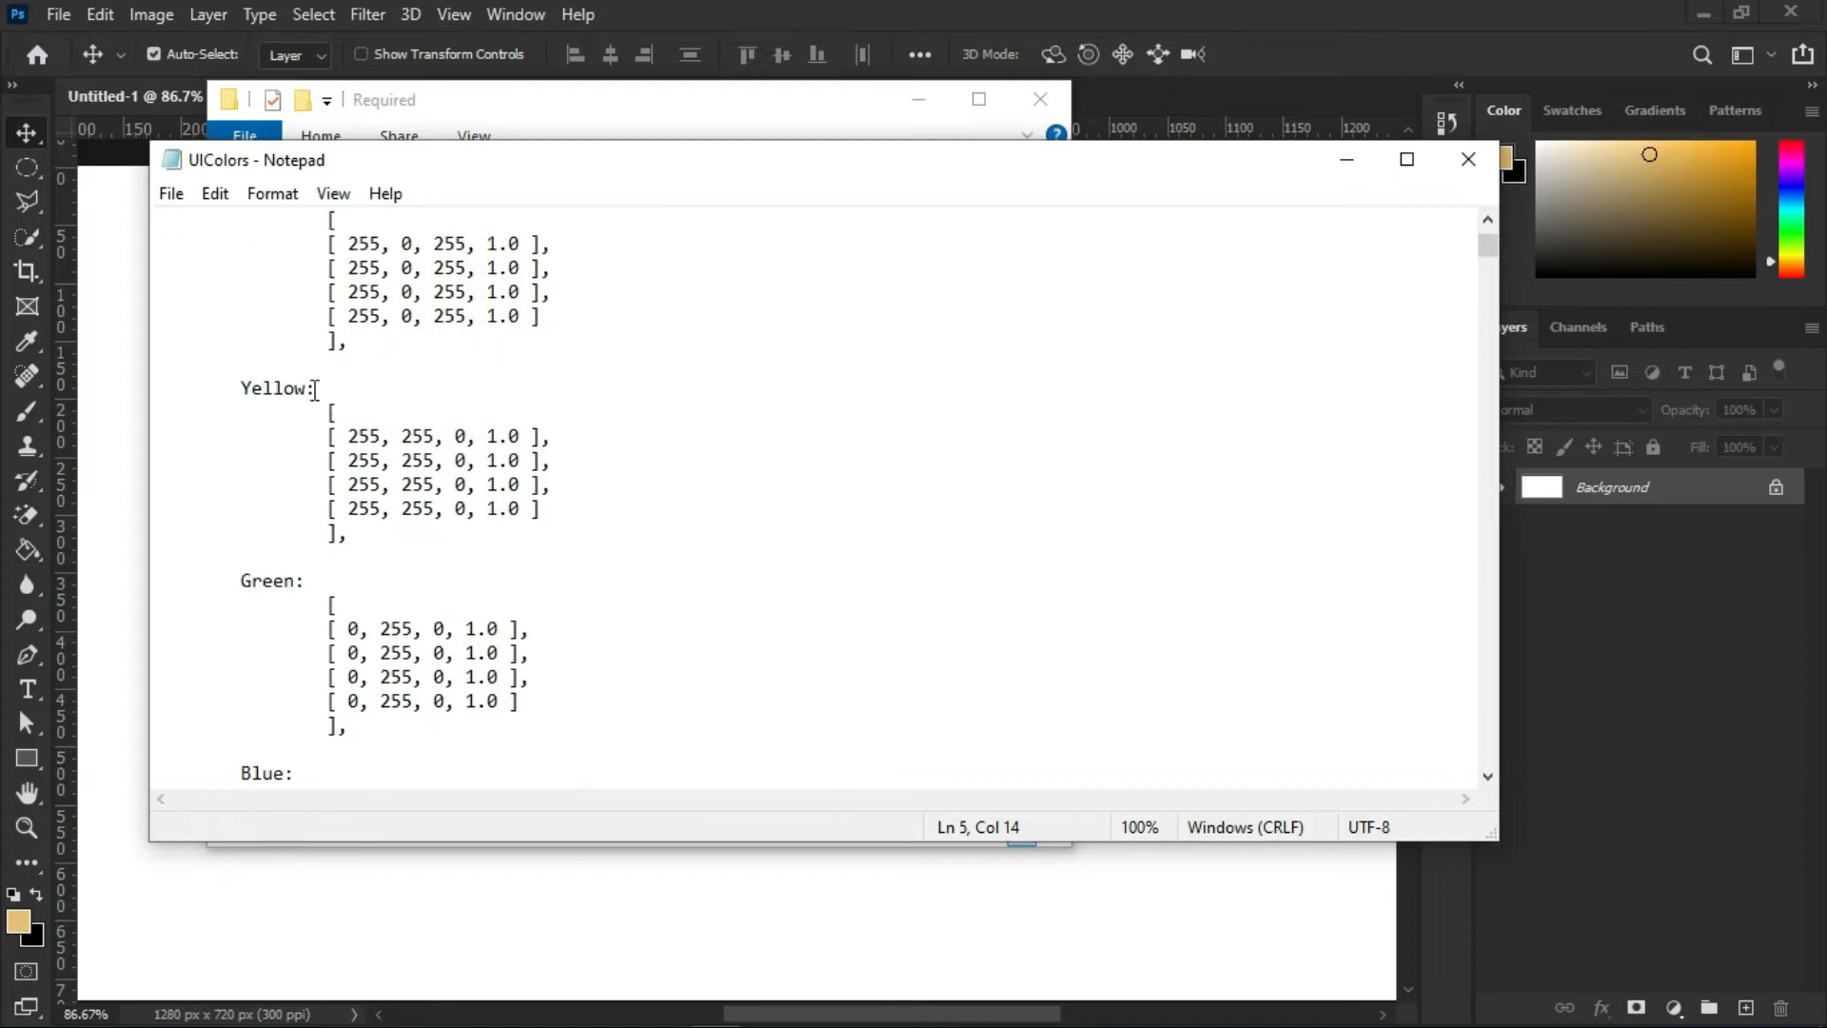
{"action": "scroll", "coordinate": [408, 448], "scroll_direction": "up", "scroll_amount": 1}
{"action": "scroll", "coordinate": [409, 438], "scroll_direction": "down", "scroll_amount": 12}
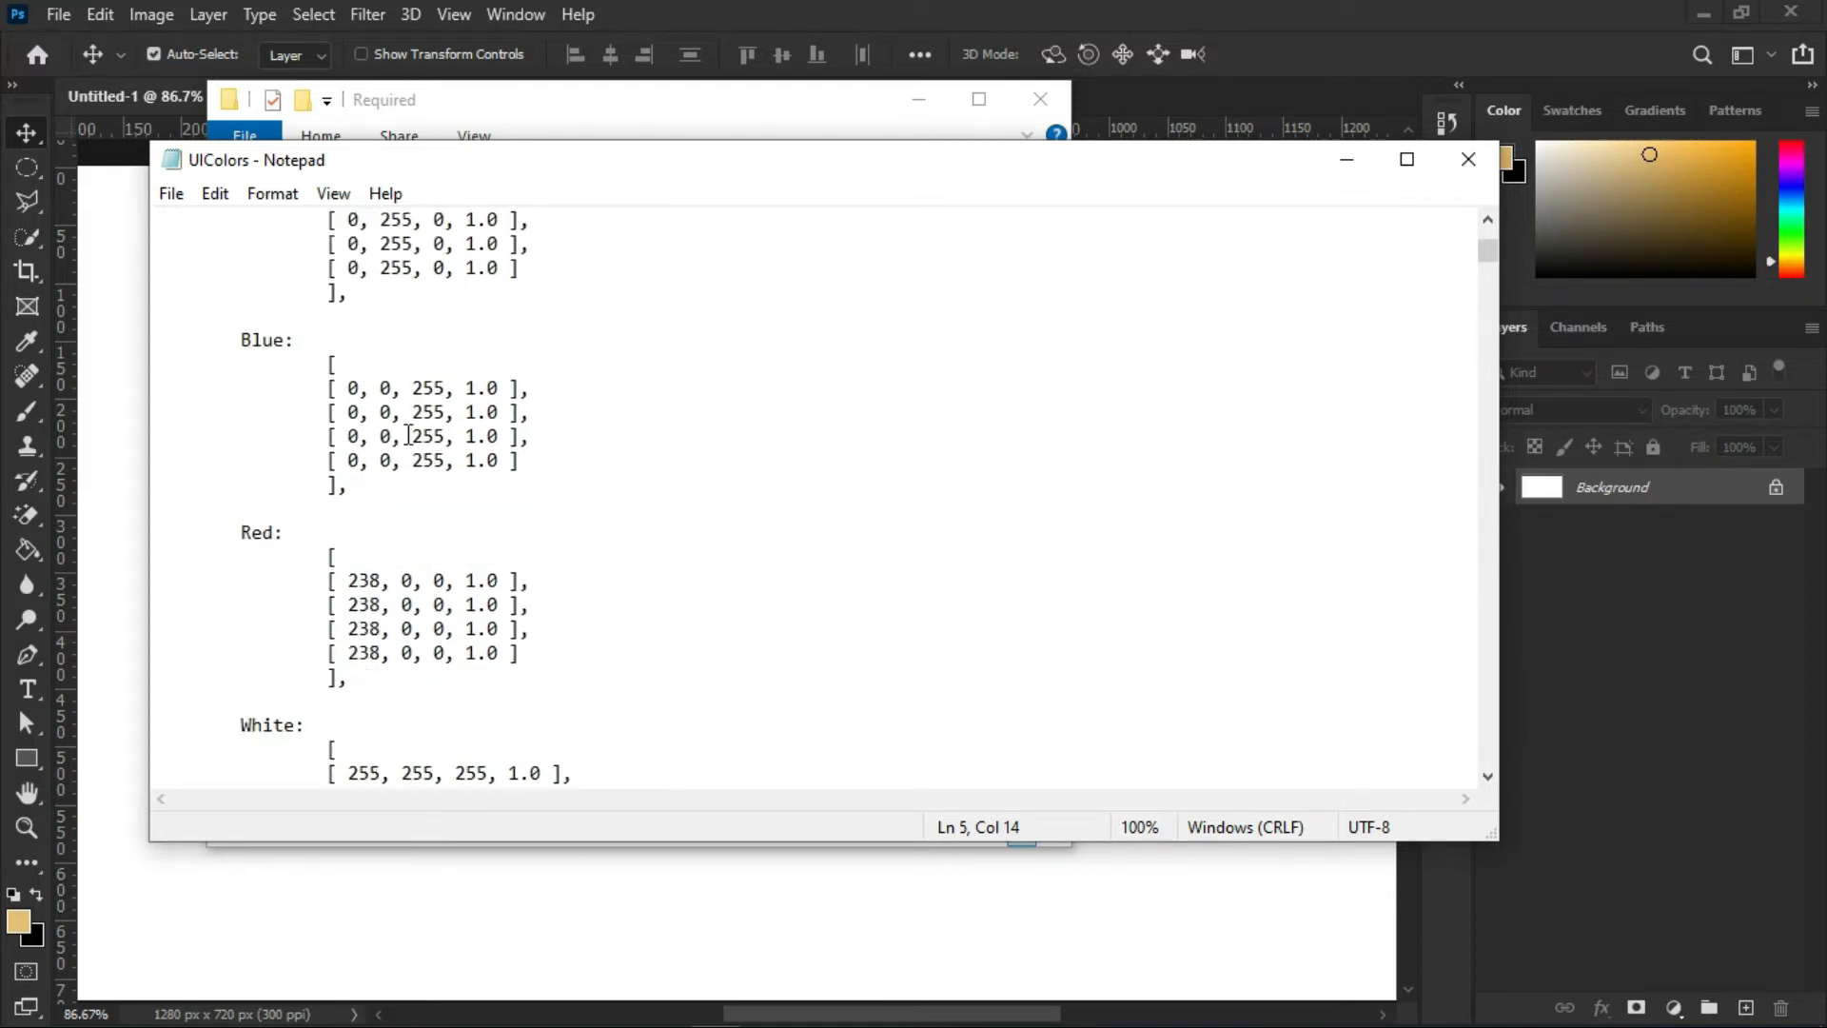
{"action": "scroll", "coordinate": [665, 400], "scroll_direction": "down", "scroll_amount": 19}
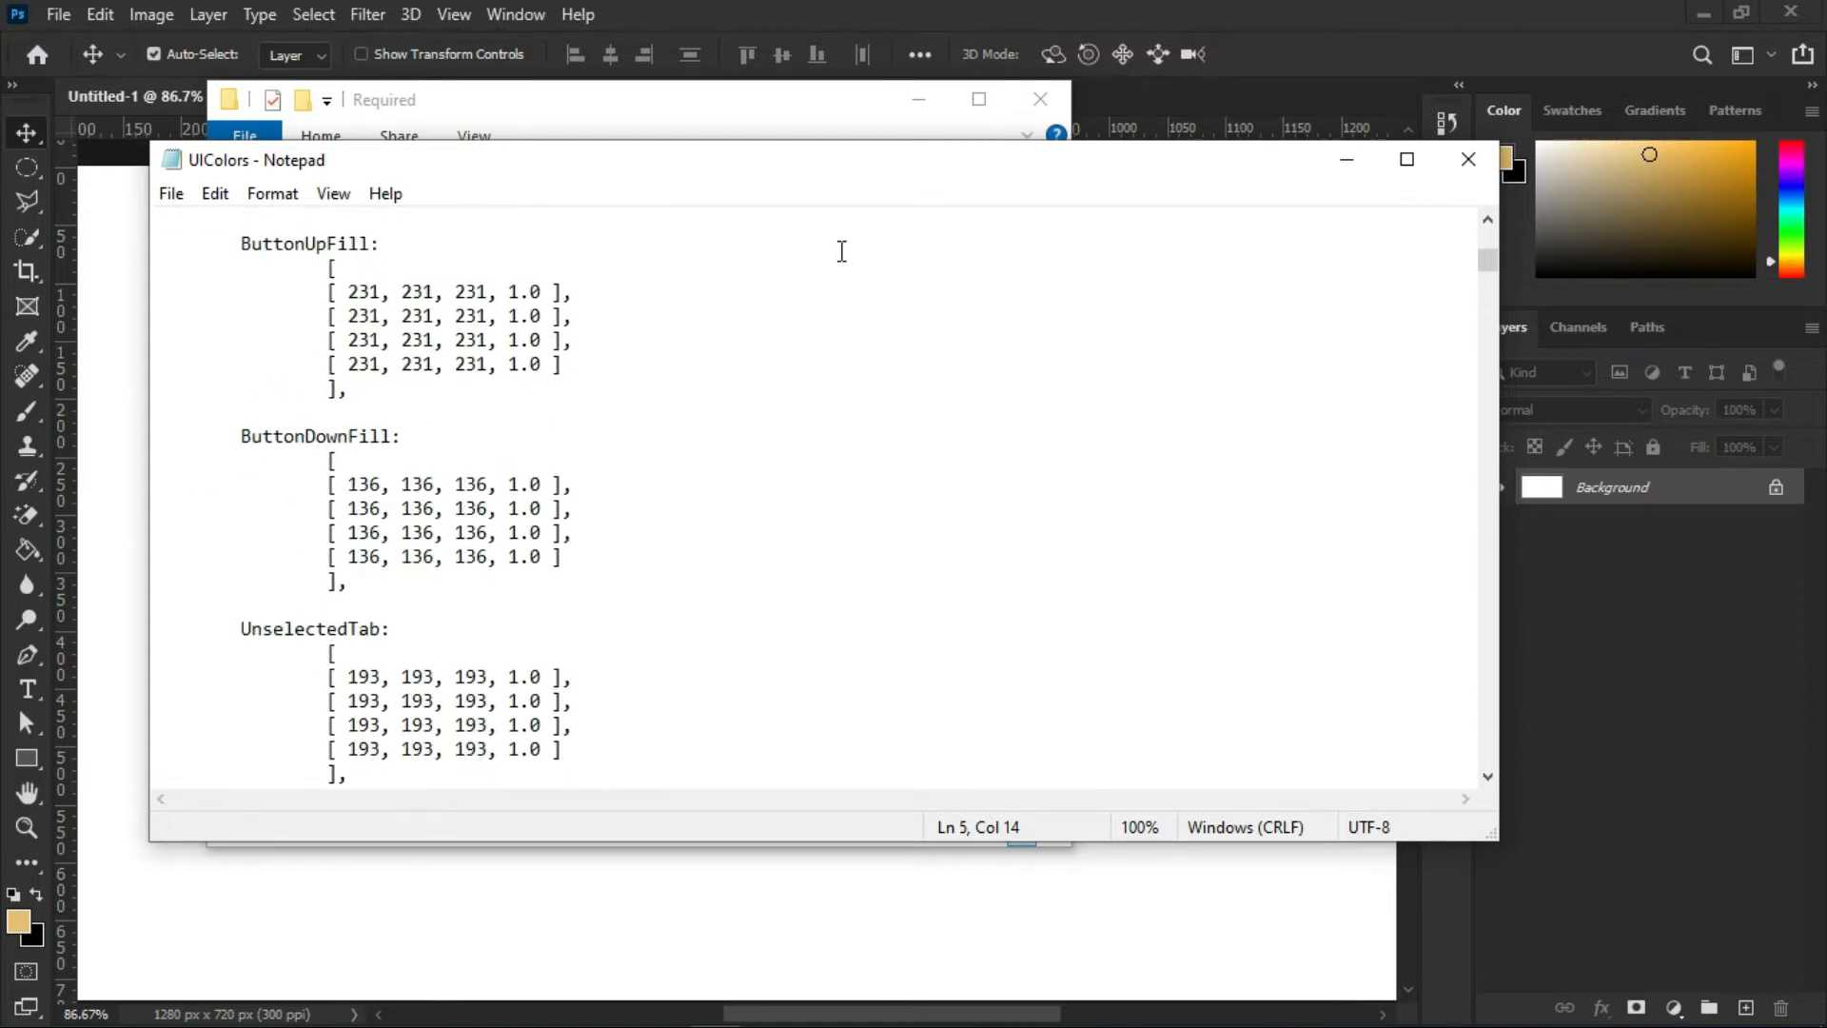
{"action": "scroll", "coordinate": [550, 315], "scroll_direction": "down", "scroll_amount": 18}
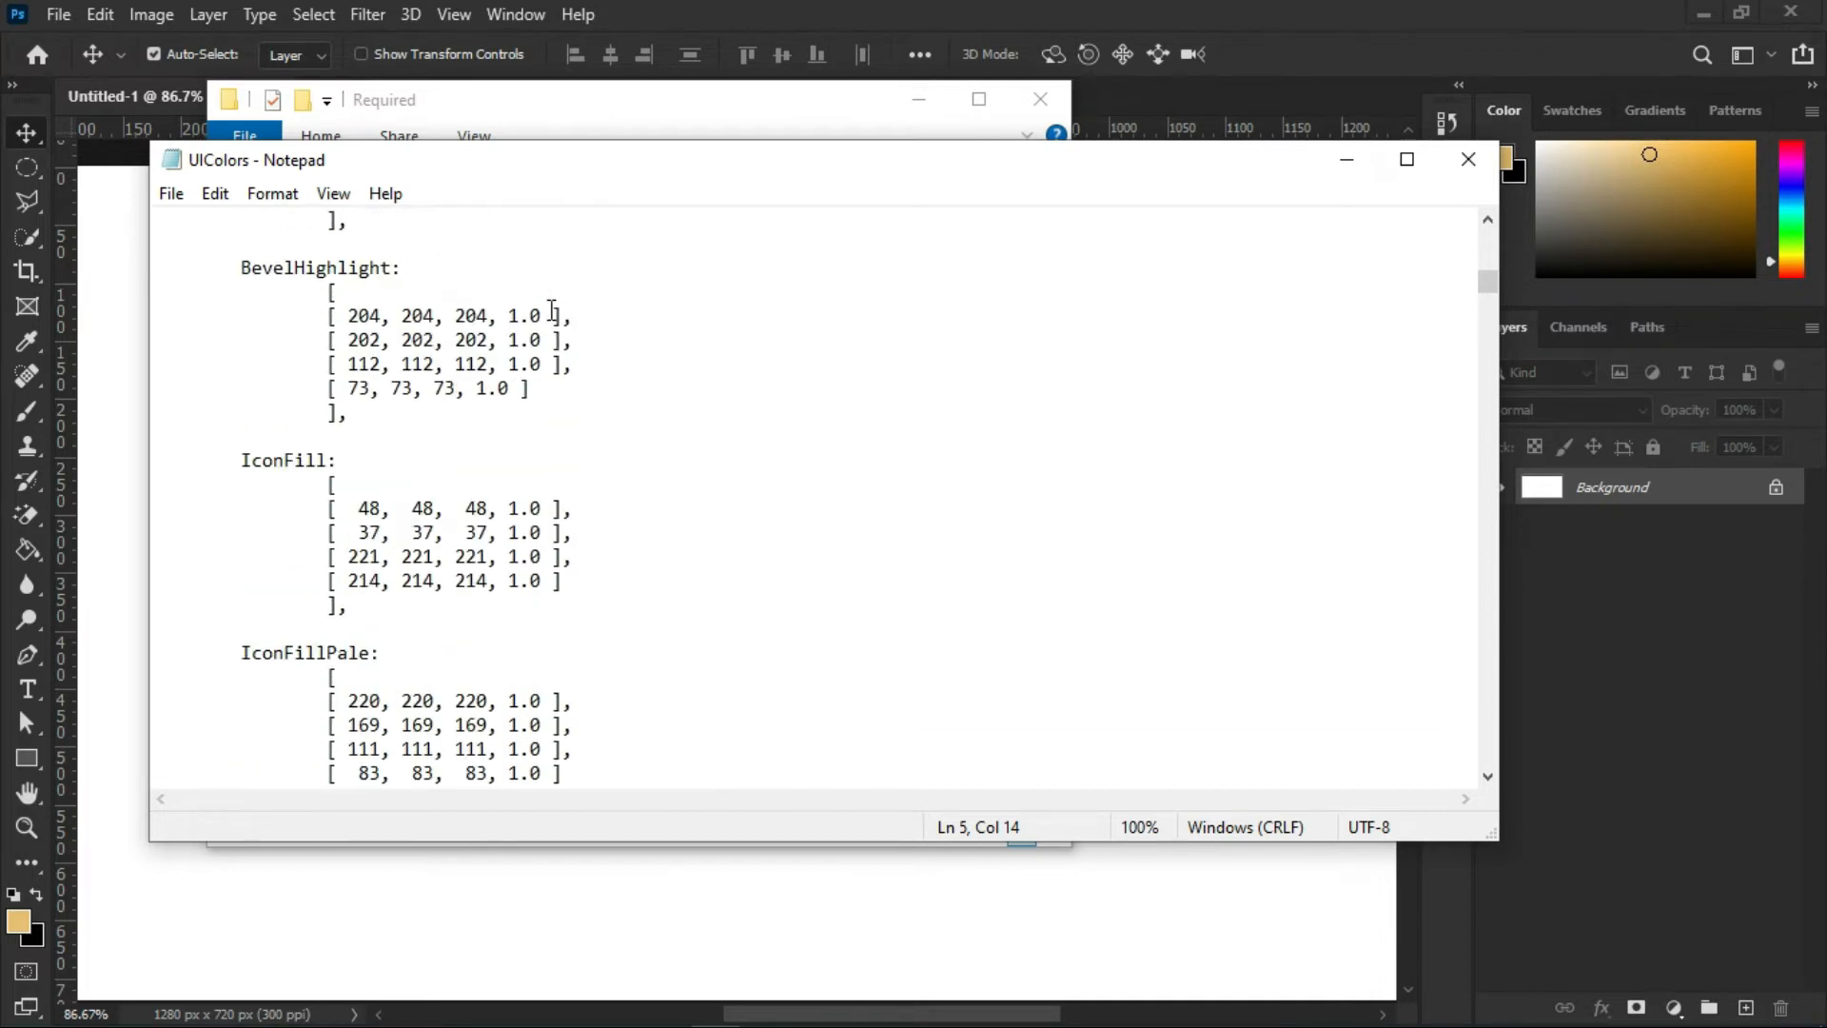
{"action": "scroll", "coordinate": [551, 310], "scroll_direction": "up", "scroll_amount": 8}
{"action": "scroll", "coordinate": [551, 310], "scroll_direction": "up", "scroll_amount": 2}
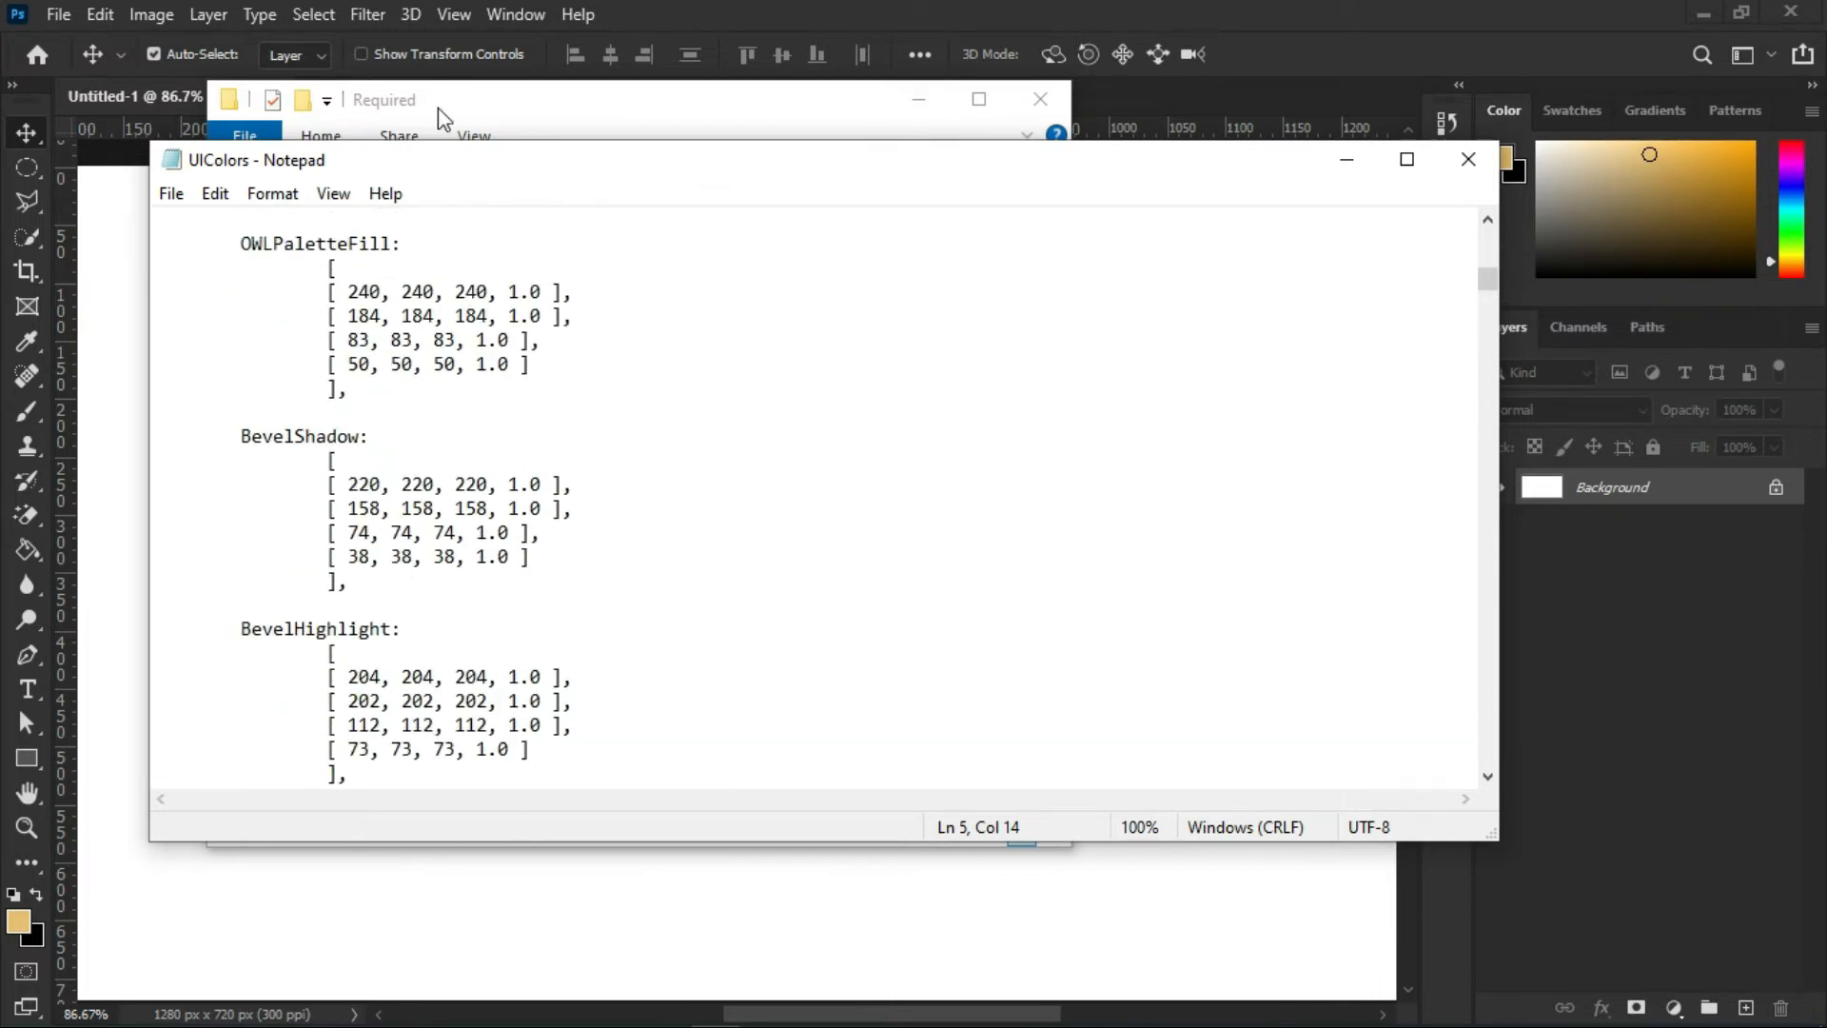
{"action": "scroll", "coordinate": [615, 371], "scroll_direction": "up", "scroll_amount": 10}
{"action": "scroll", "coordinate": [616, 370], "scroll_direction": "down", "scroll_amount": 13}
{"action": "scroll", "coordinate": [616, 371], "scroll_direction": "down", "scroll_amount": 20}
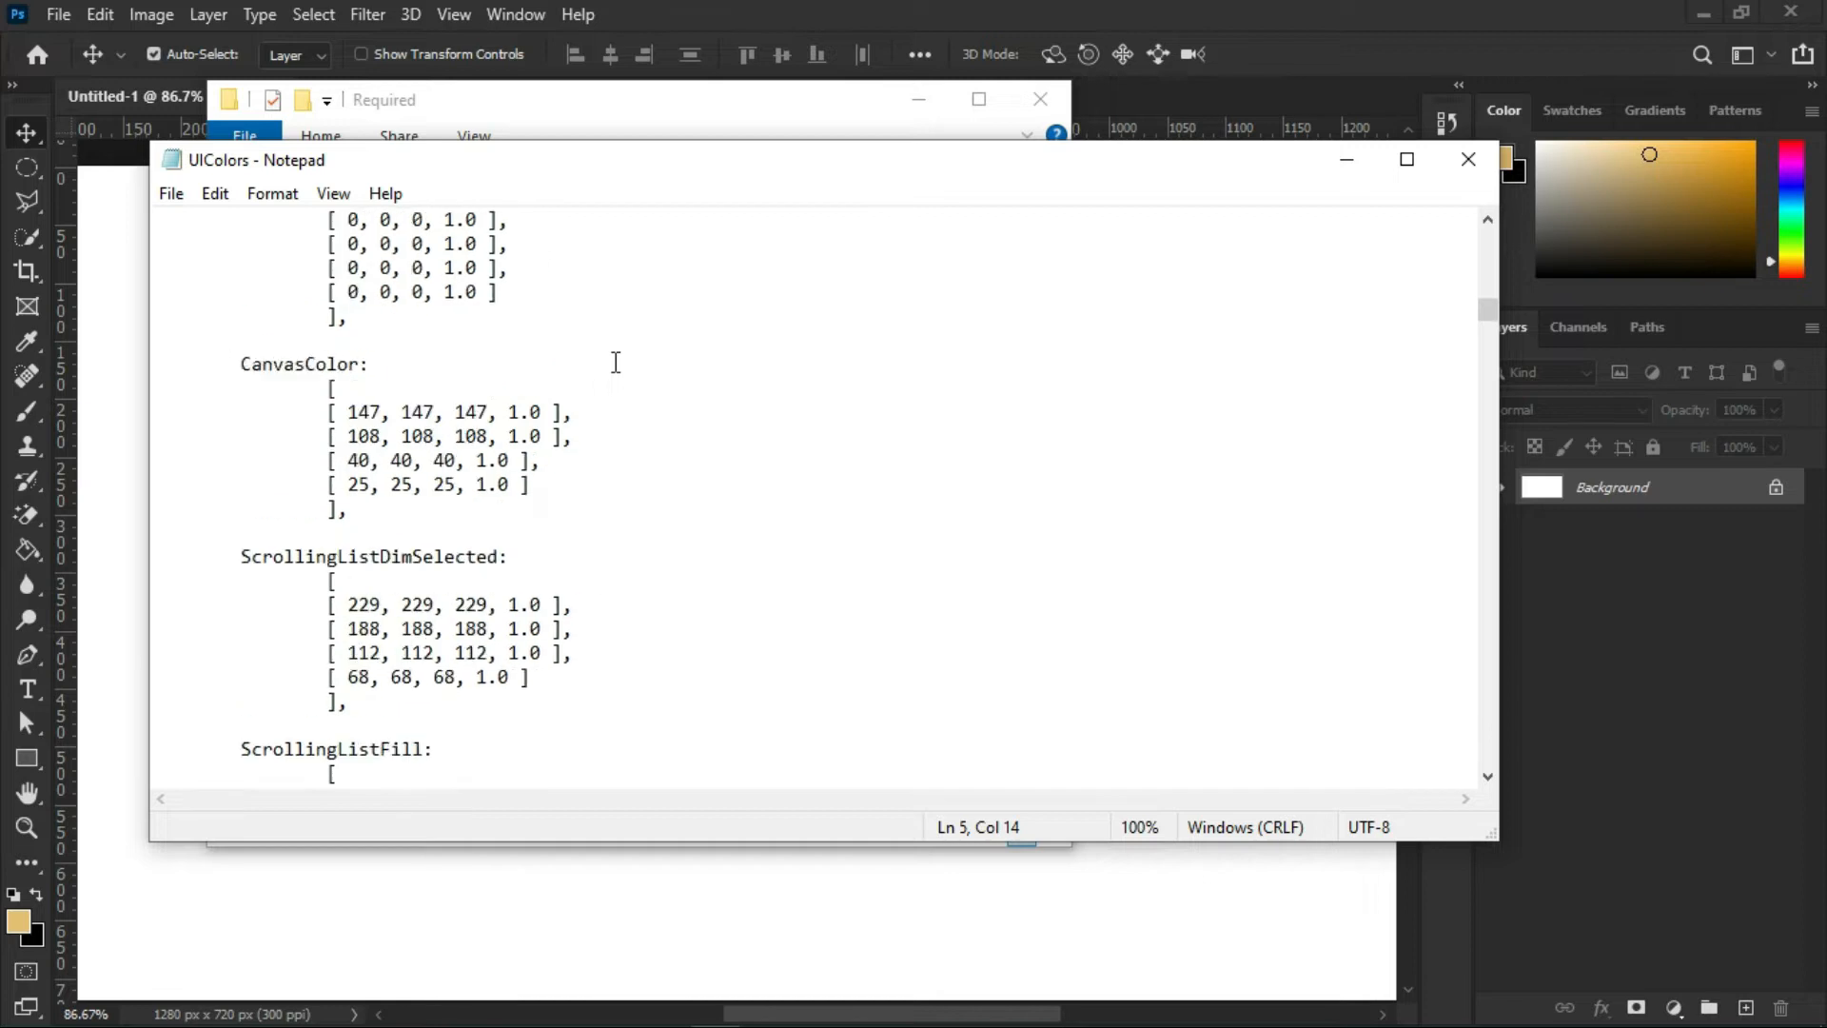
{"action": "left_click_drag", "start_coordinate": [1486, 318], "coordinate": [1487, 235]}
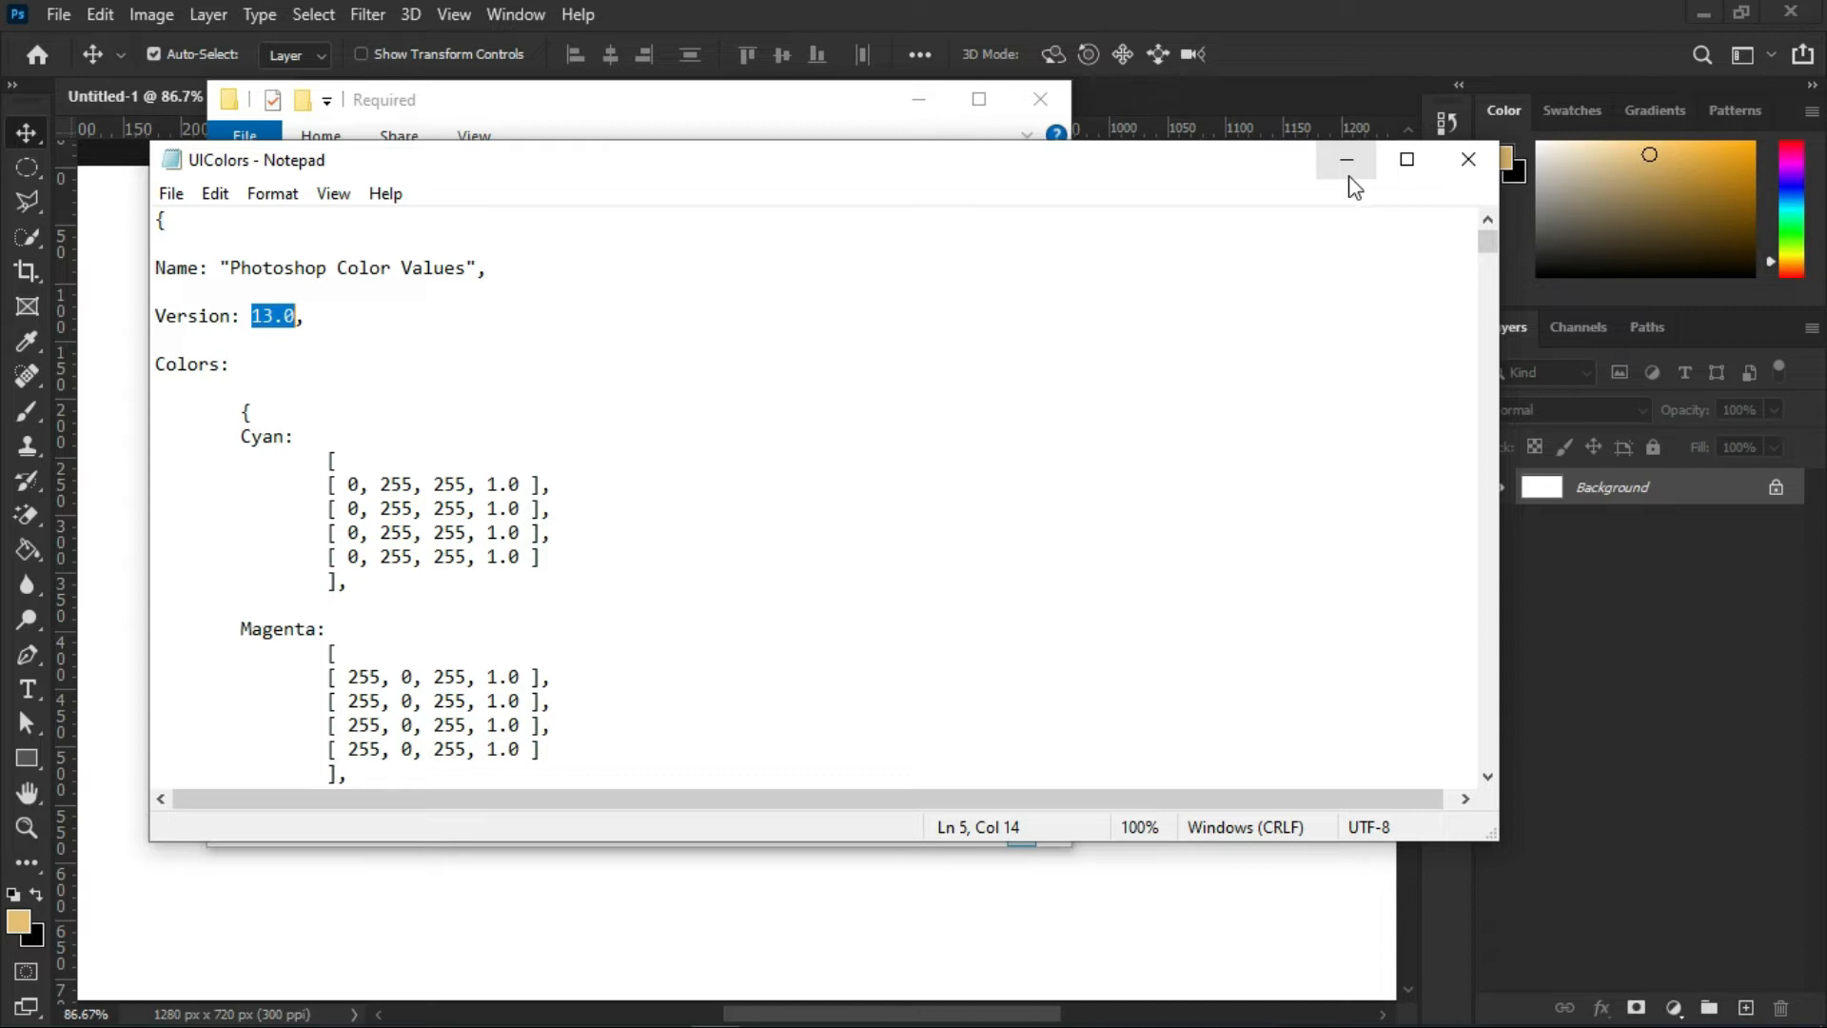
{"action": "left_click", "coordinate": [1468, 158]}
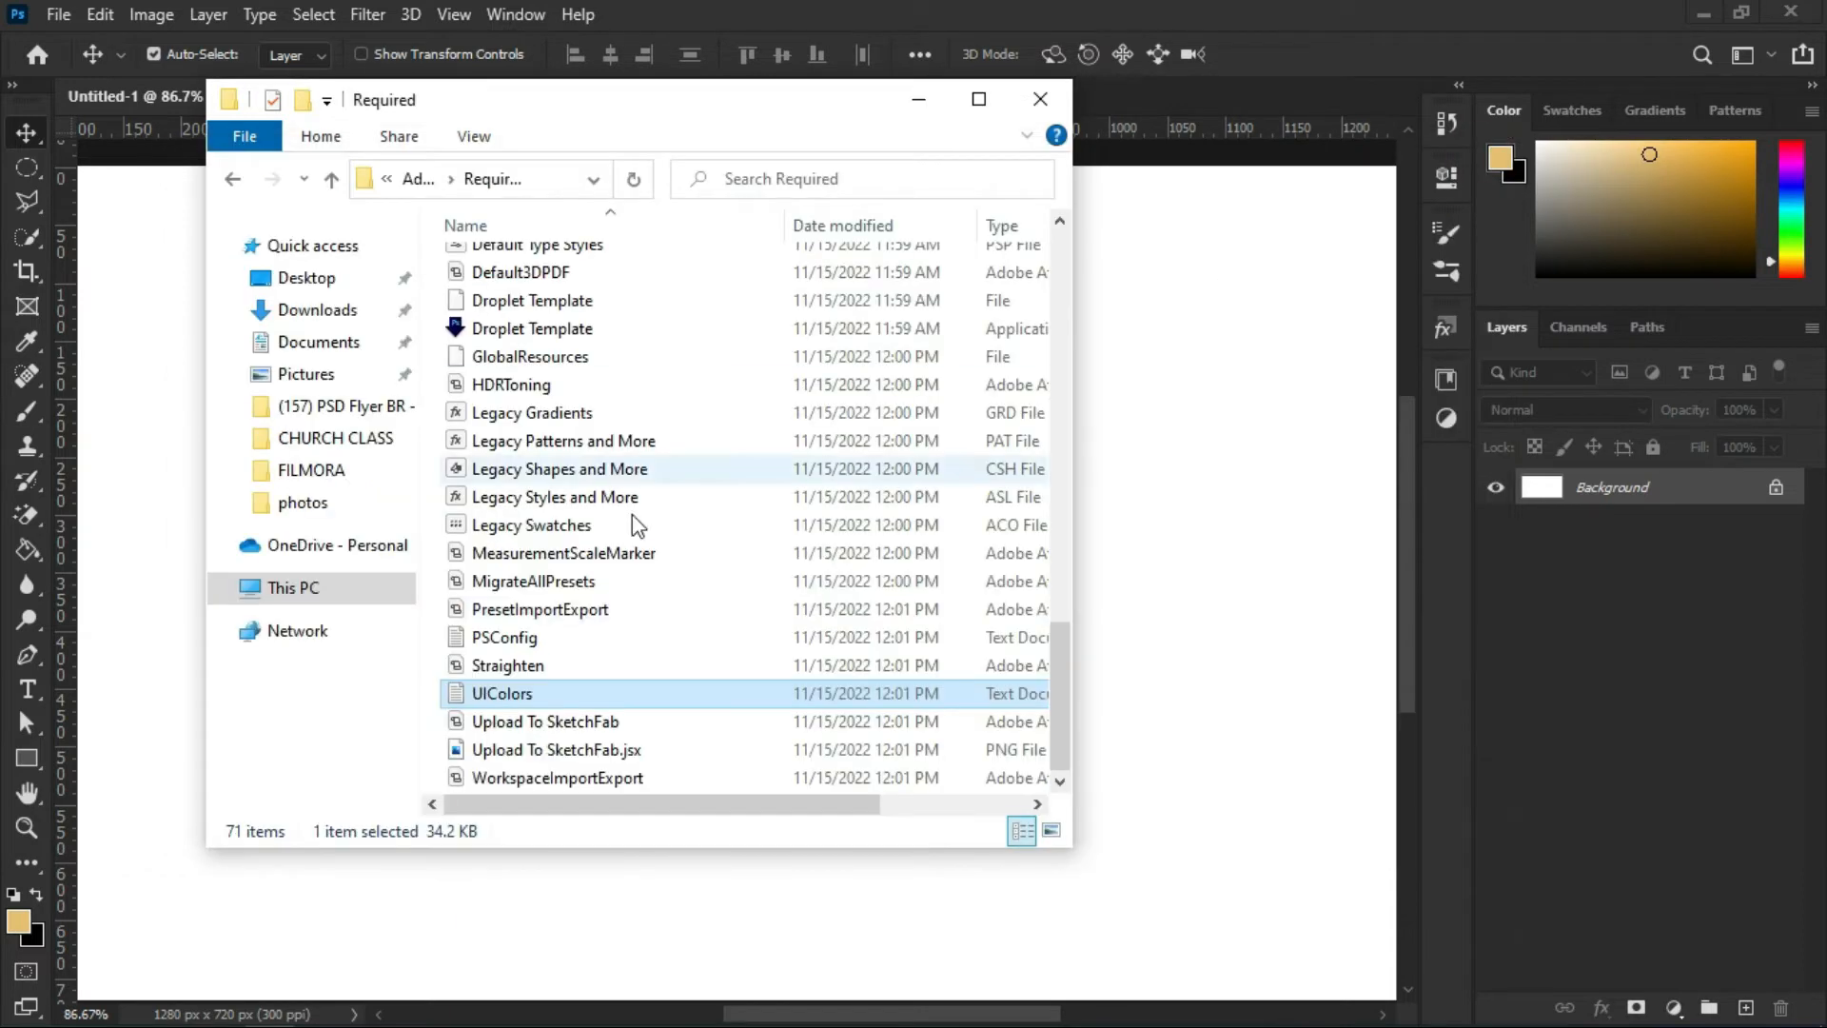
- Back up the original UIColors file by copying it from the Required folder into Documents
{"action": "double_click", "coordinate": [558, 702]}
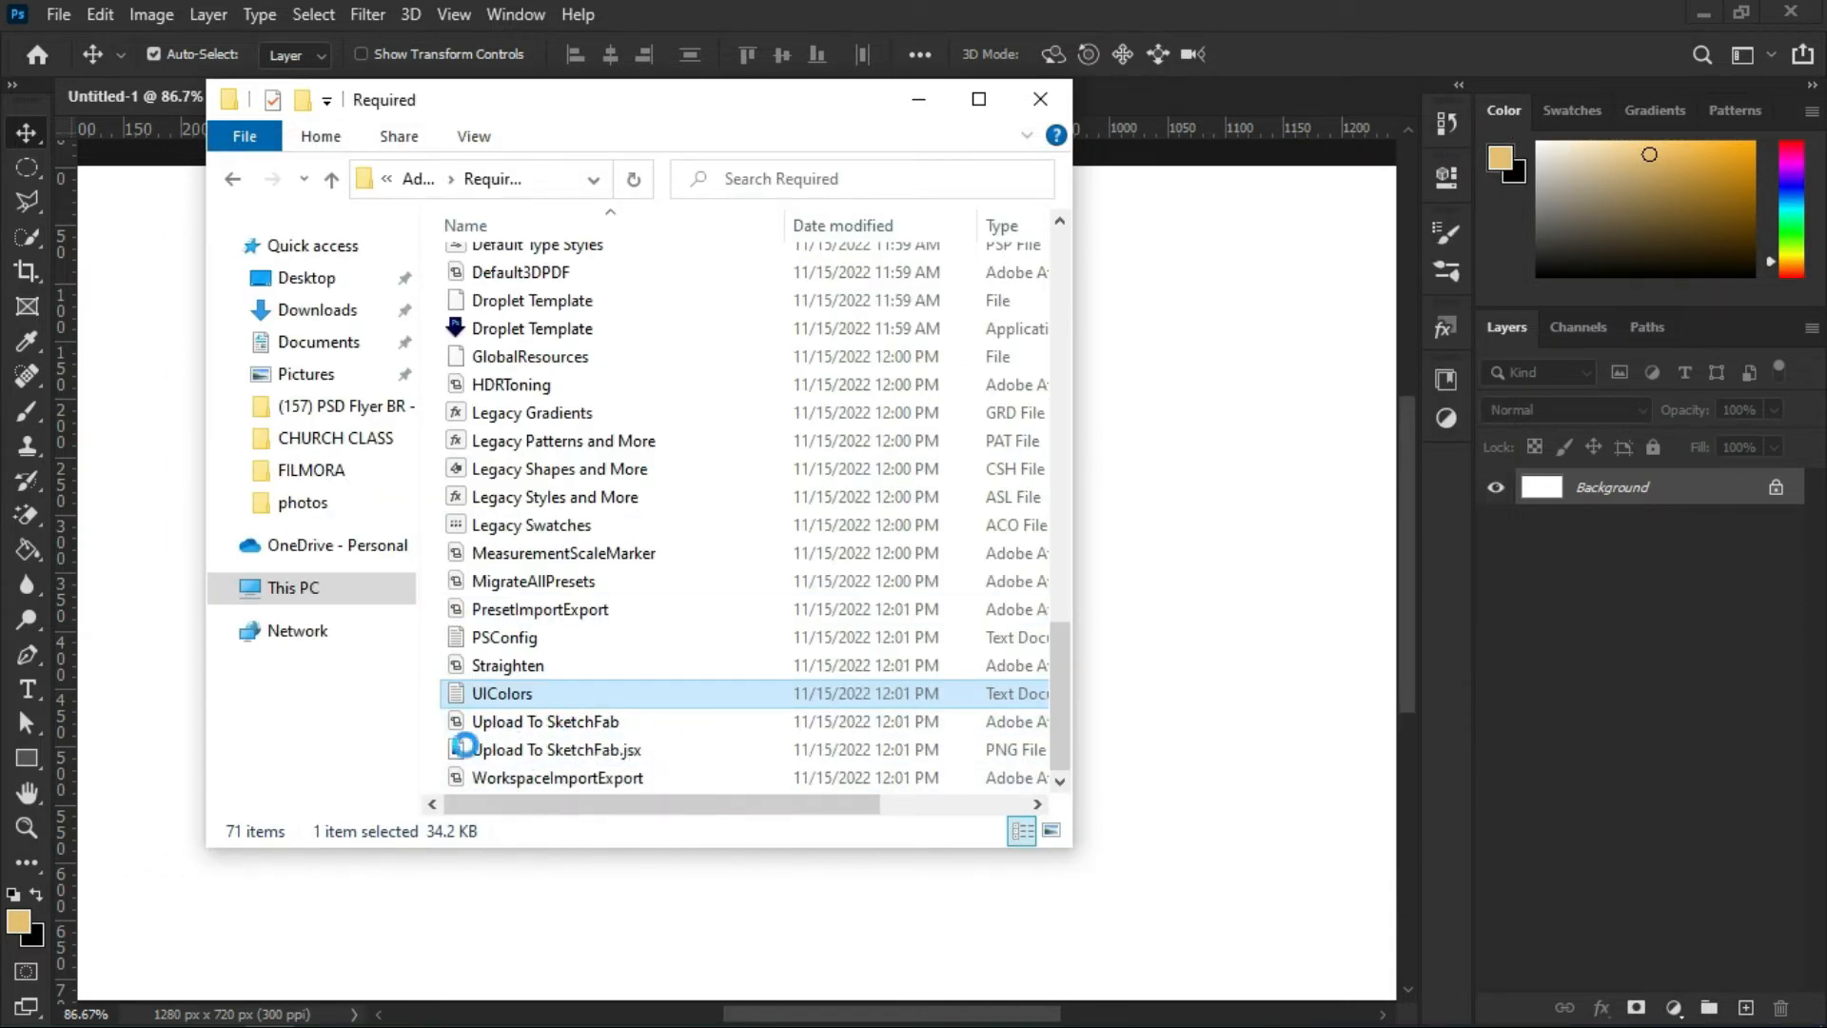
{"action": "right_click", "coordinate": [498, 701]}
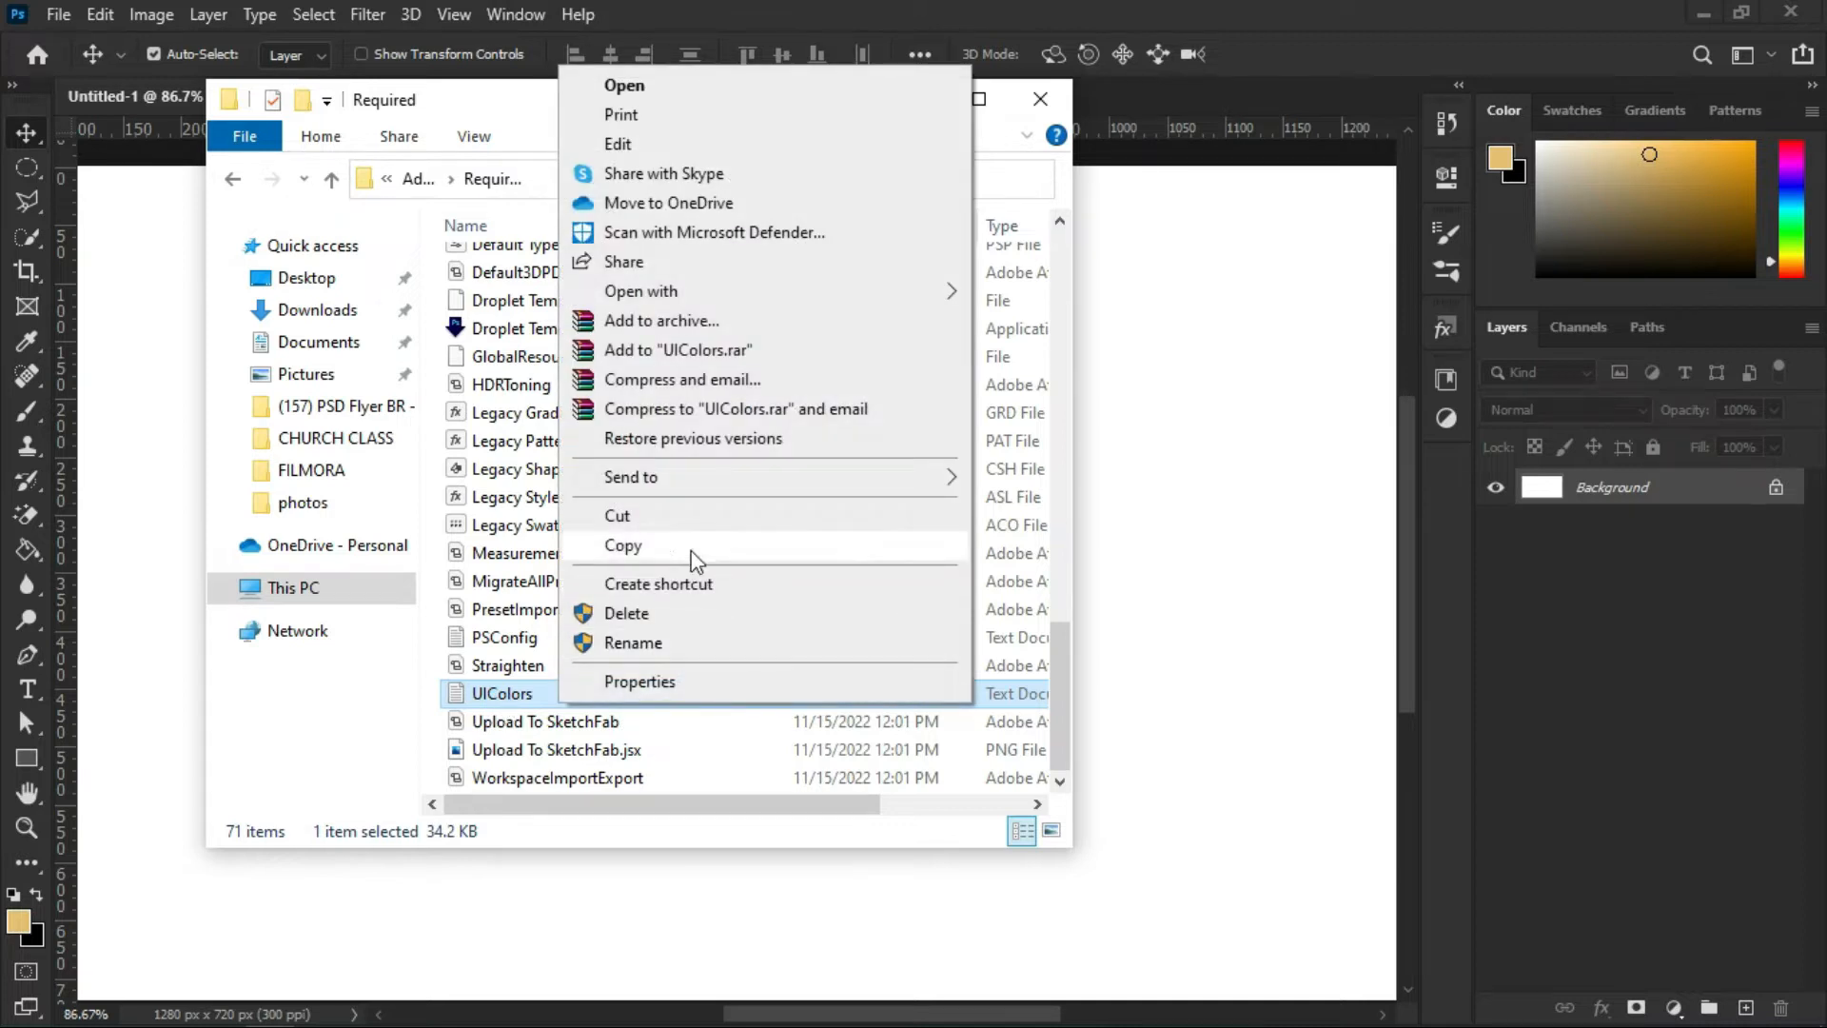
{"action": "left_click", "coordinate": [656, 544]}
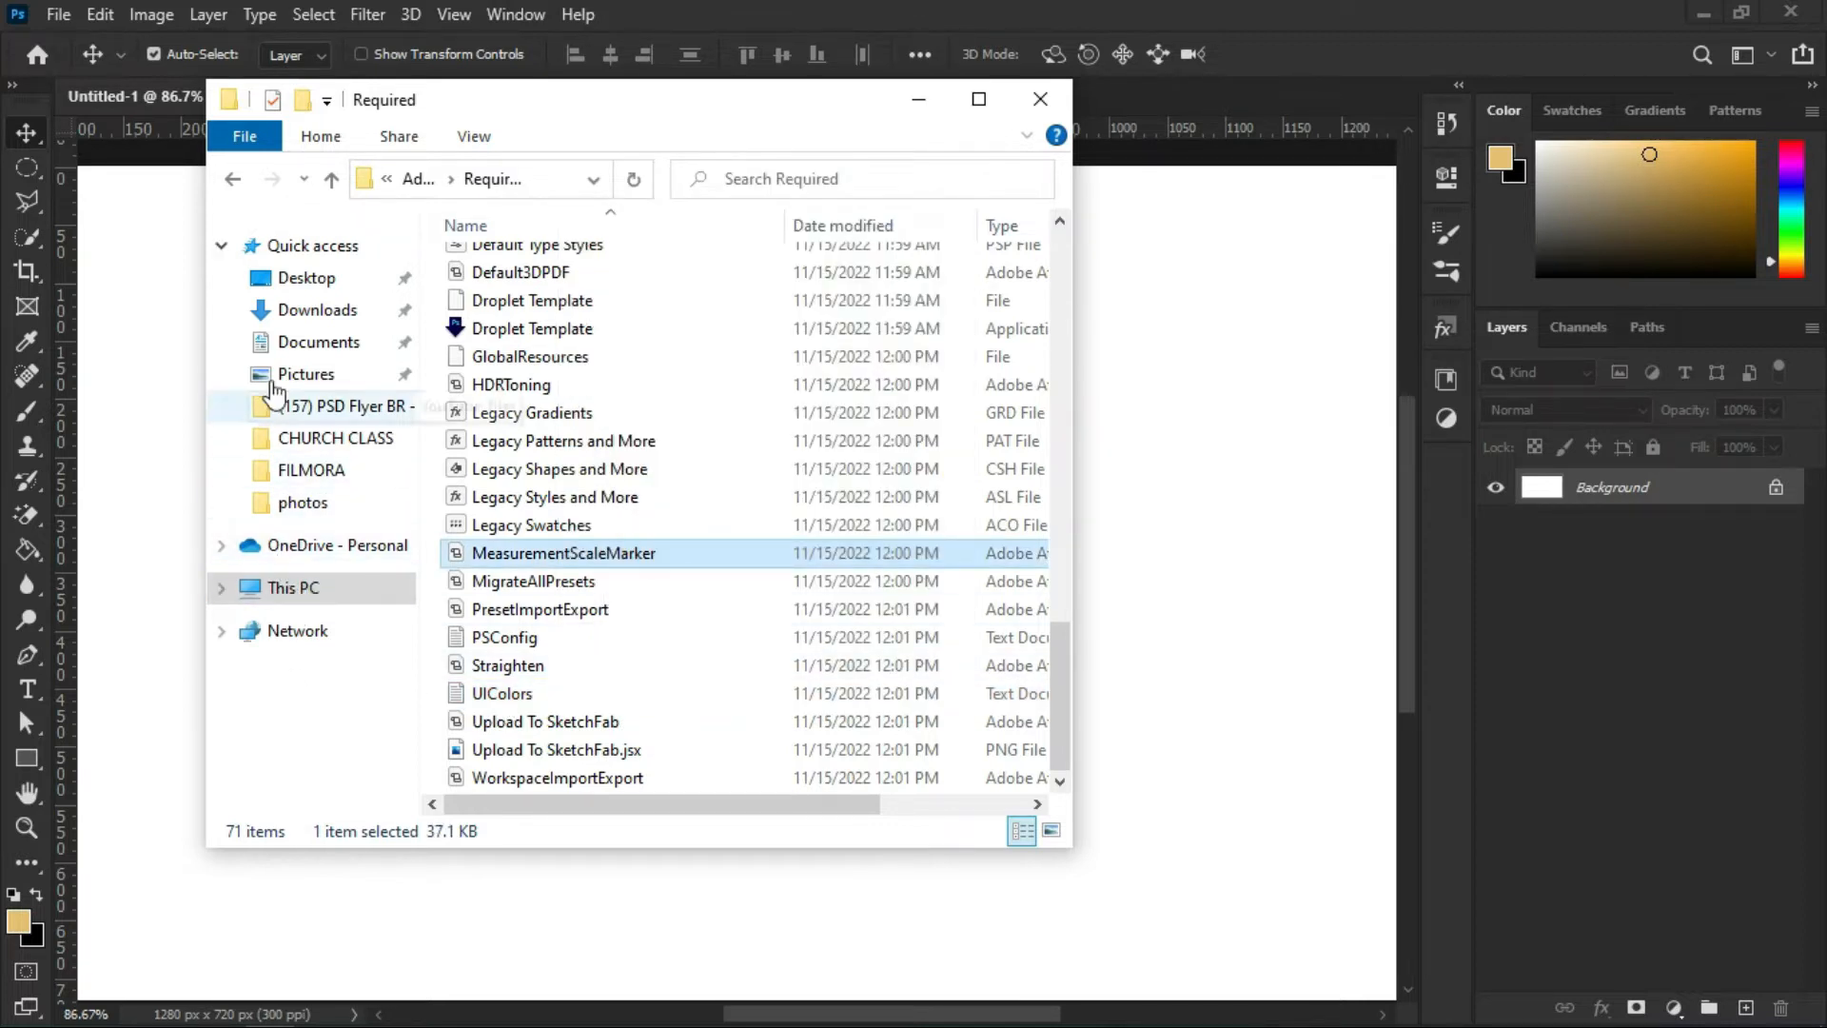
{"action": "left_click", "coordinate": [303, 343]}
{"action": "right_click", "coordinate": [477, 752]}
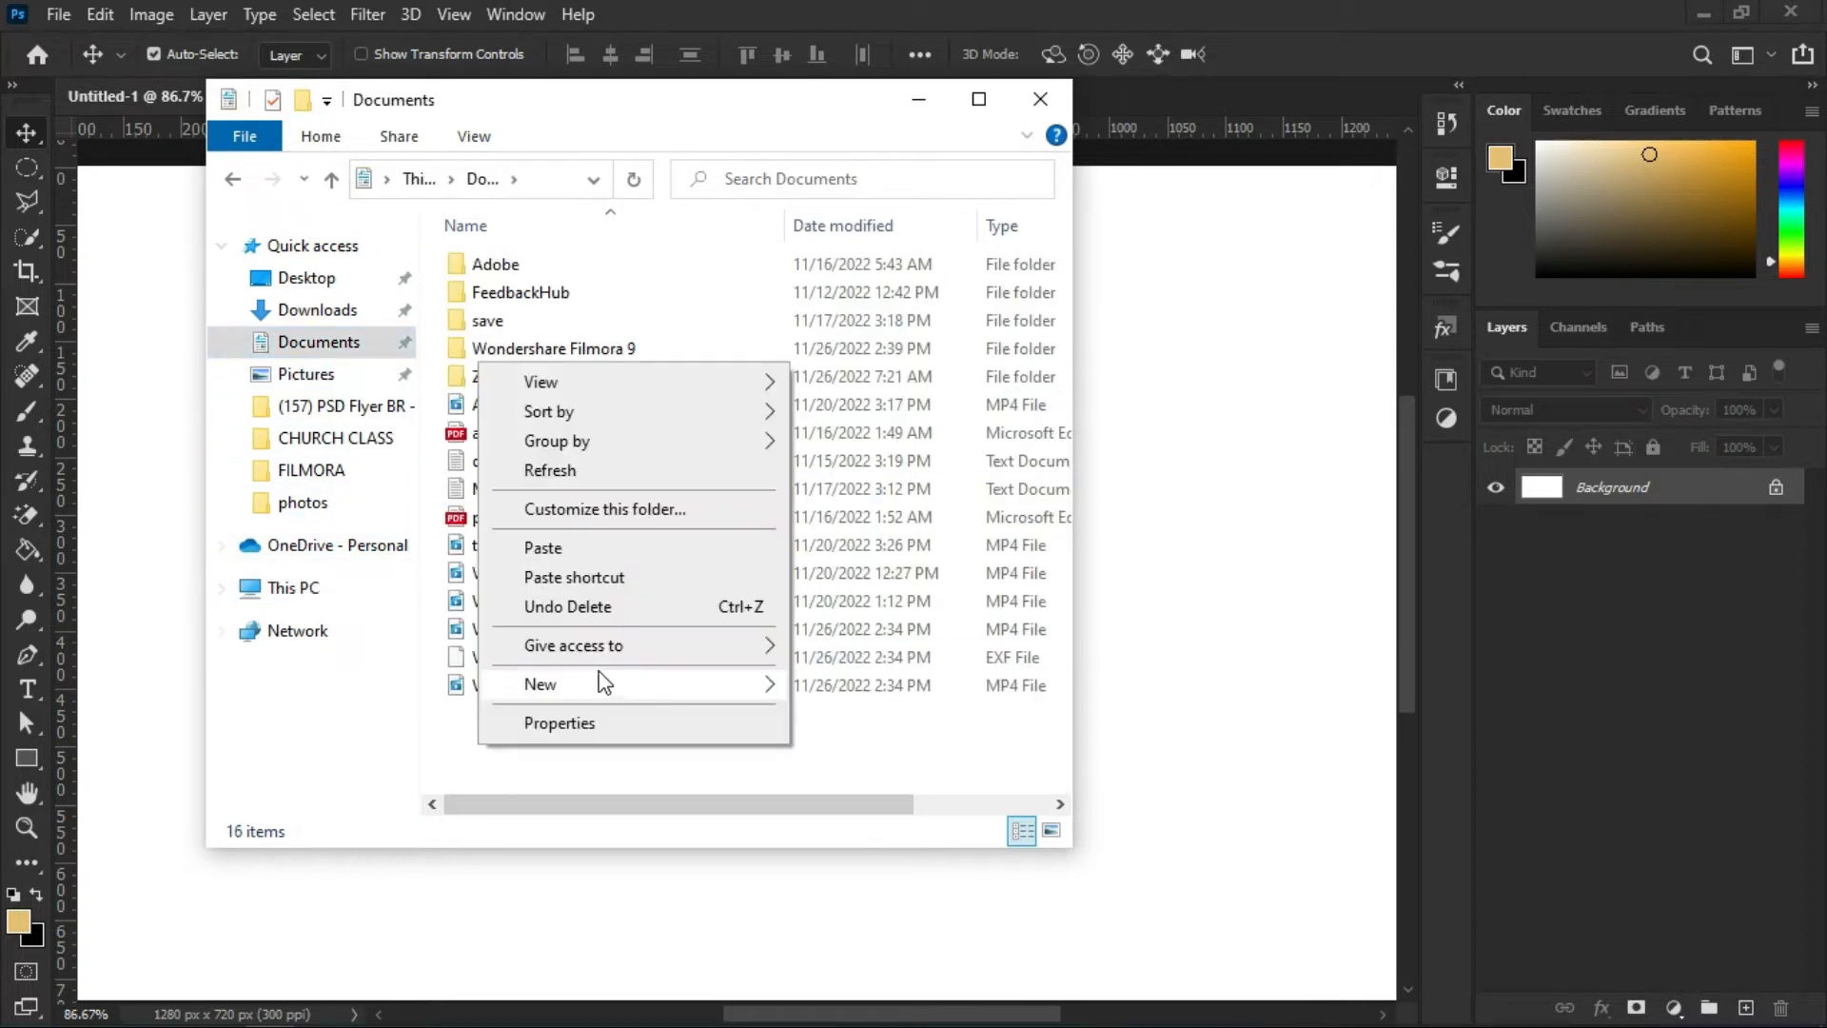
{"action": "left_click", "coordinate": [561, 548]}
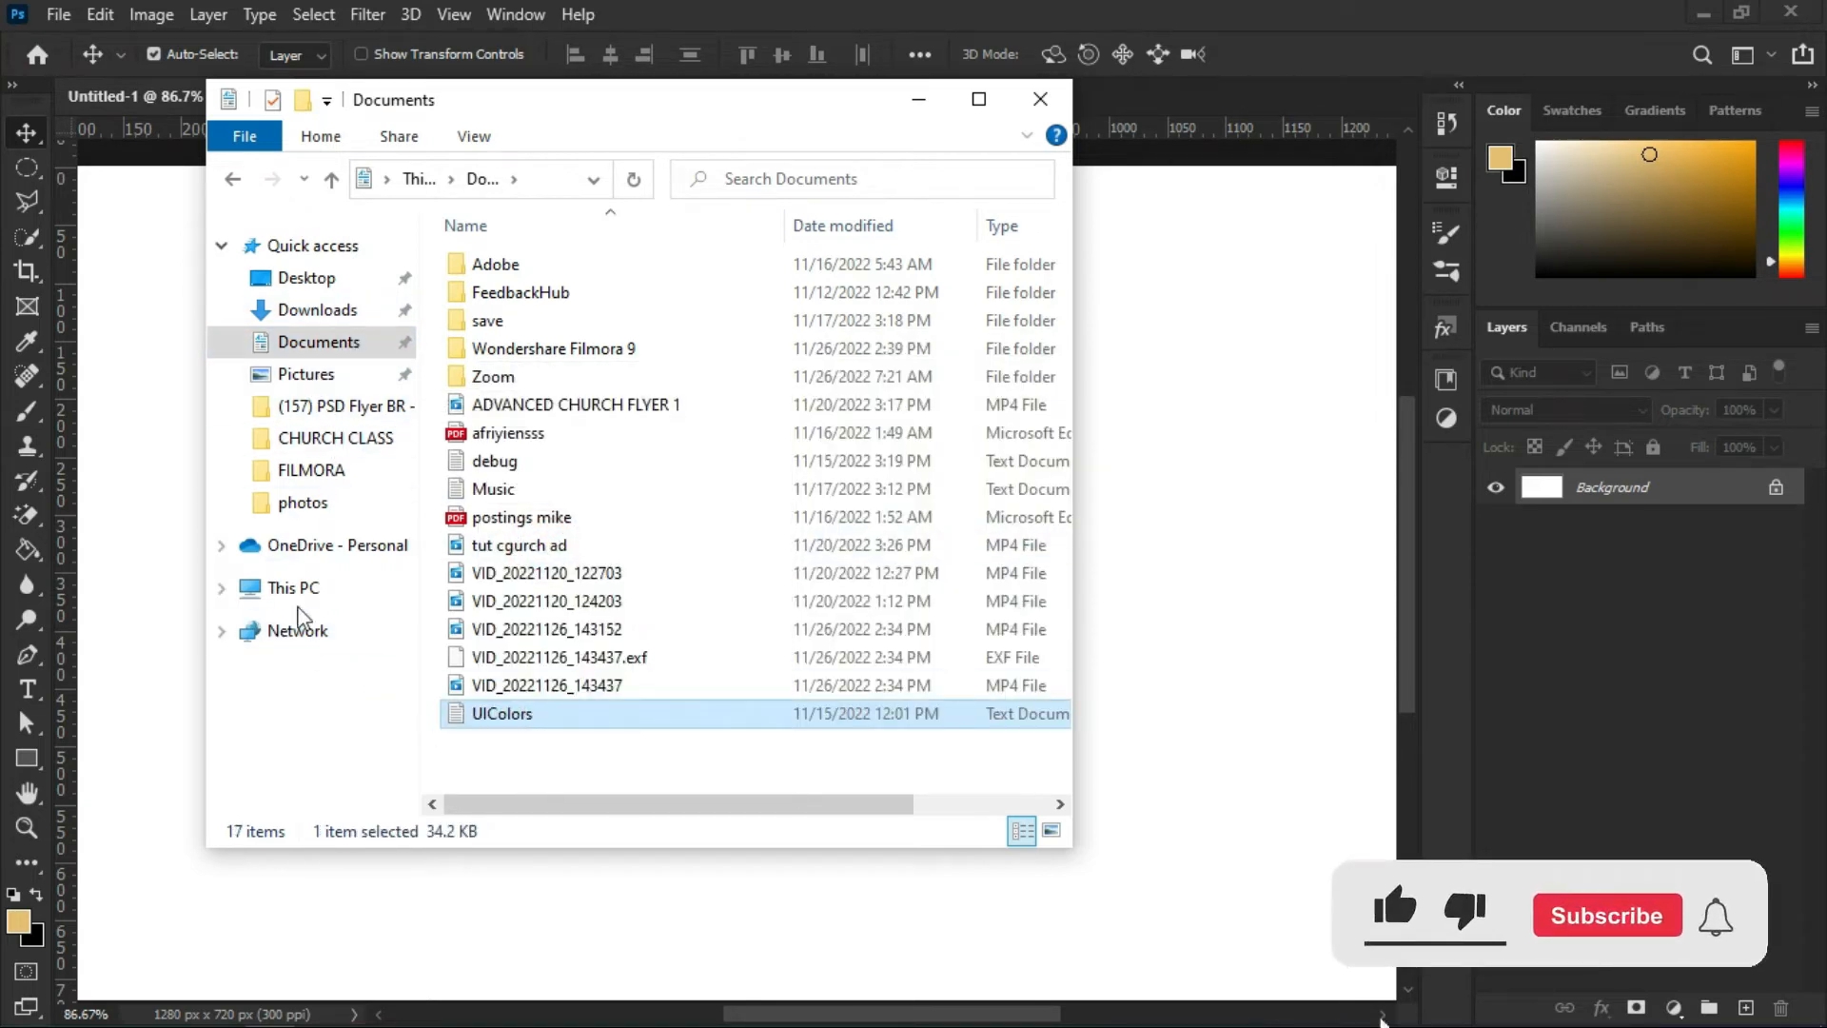
- Open the UI colors folder inside Photoshop UI Colours on the GRAPHICS (D:) drive
{"action": "left_click", "coordinate": [233, 181]}
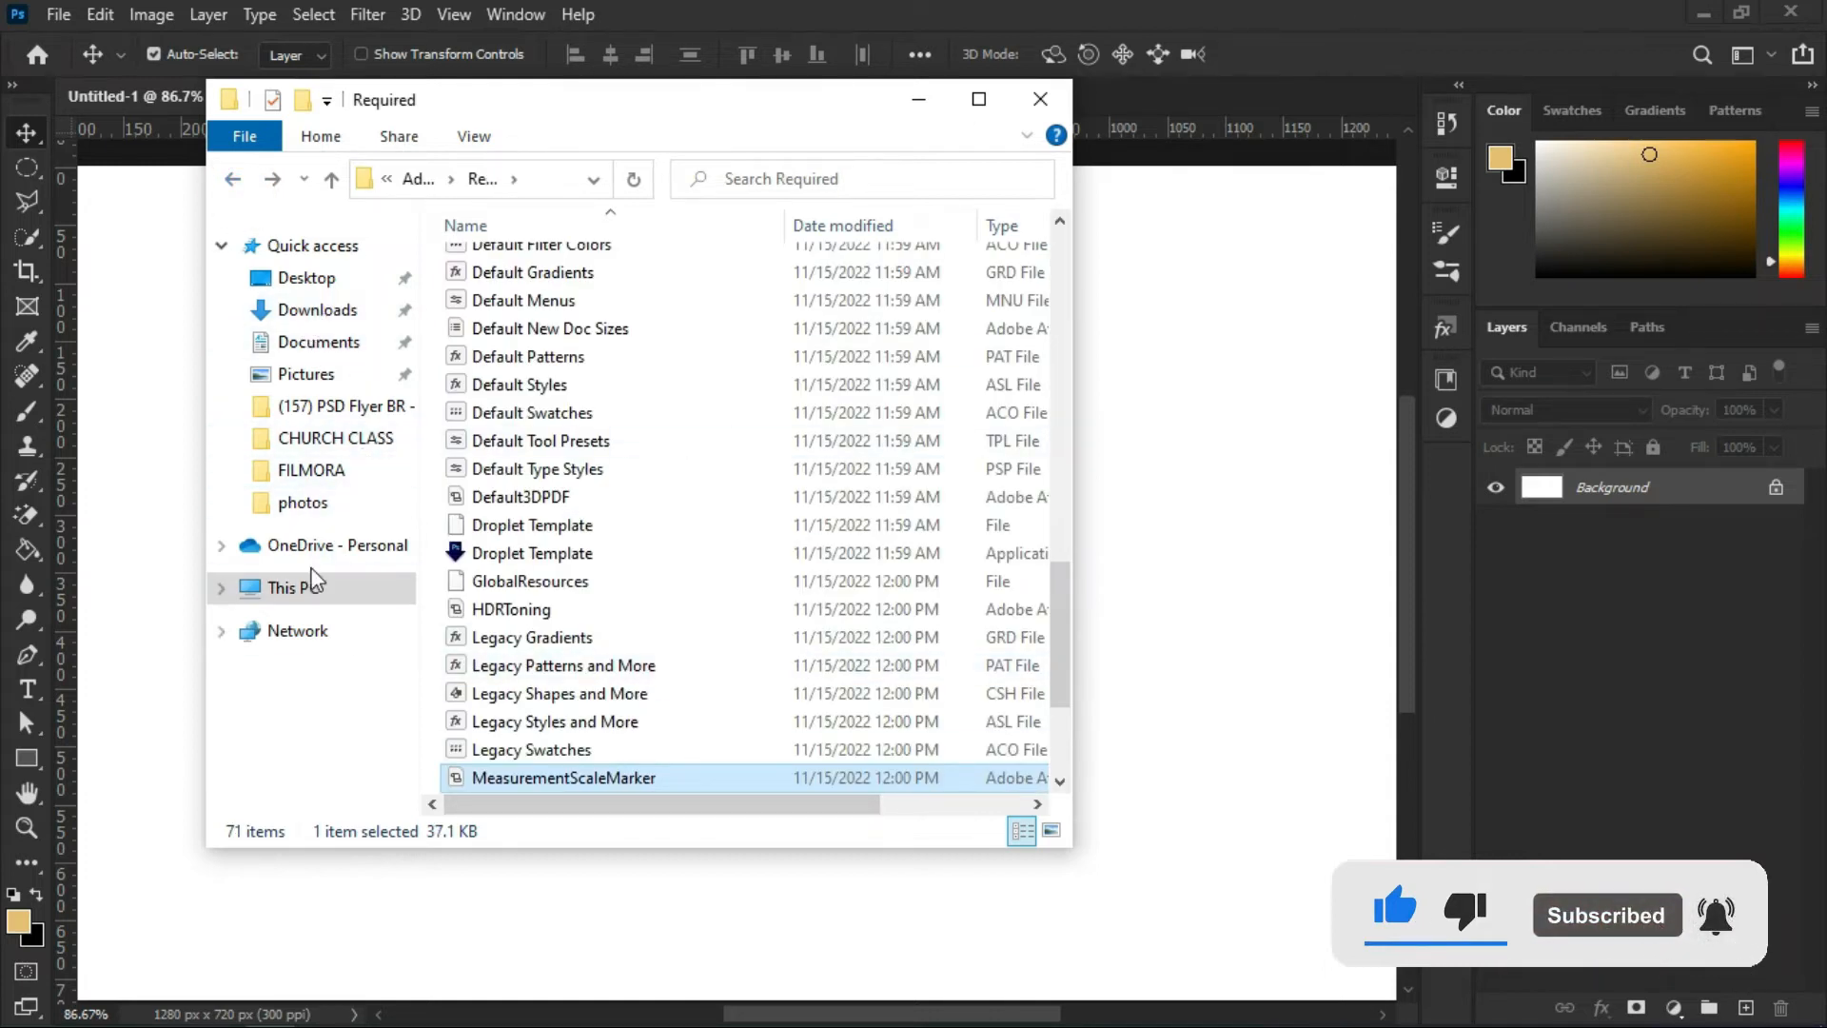
{"action": "left_click", "coordinate": [222, 594]}
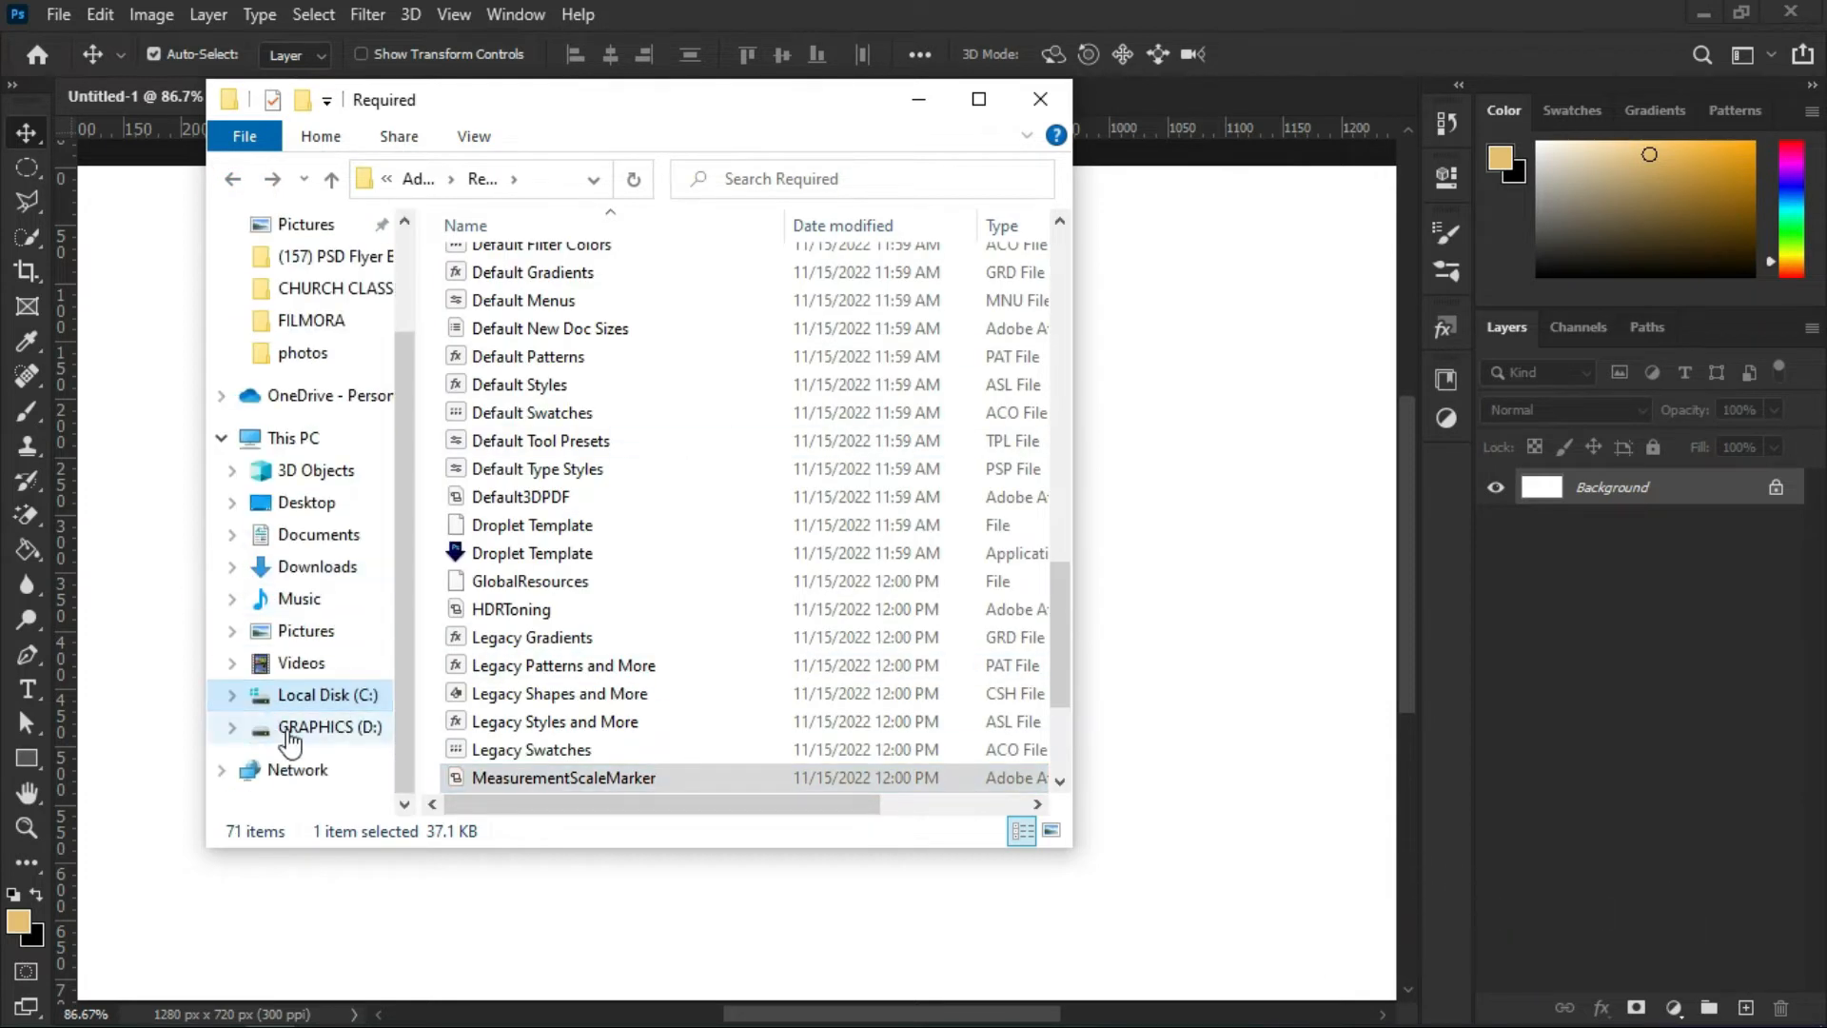
{"action": "left_click", "coordinate": [245, 737]}
{"action": "scroll", "coordinate": [285, 526], "scroll_direction": "up", "scroll_amount": 1}
{"action": "left_click", "coordinate": [277, 257]}
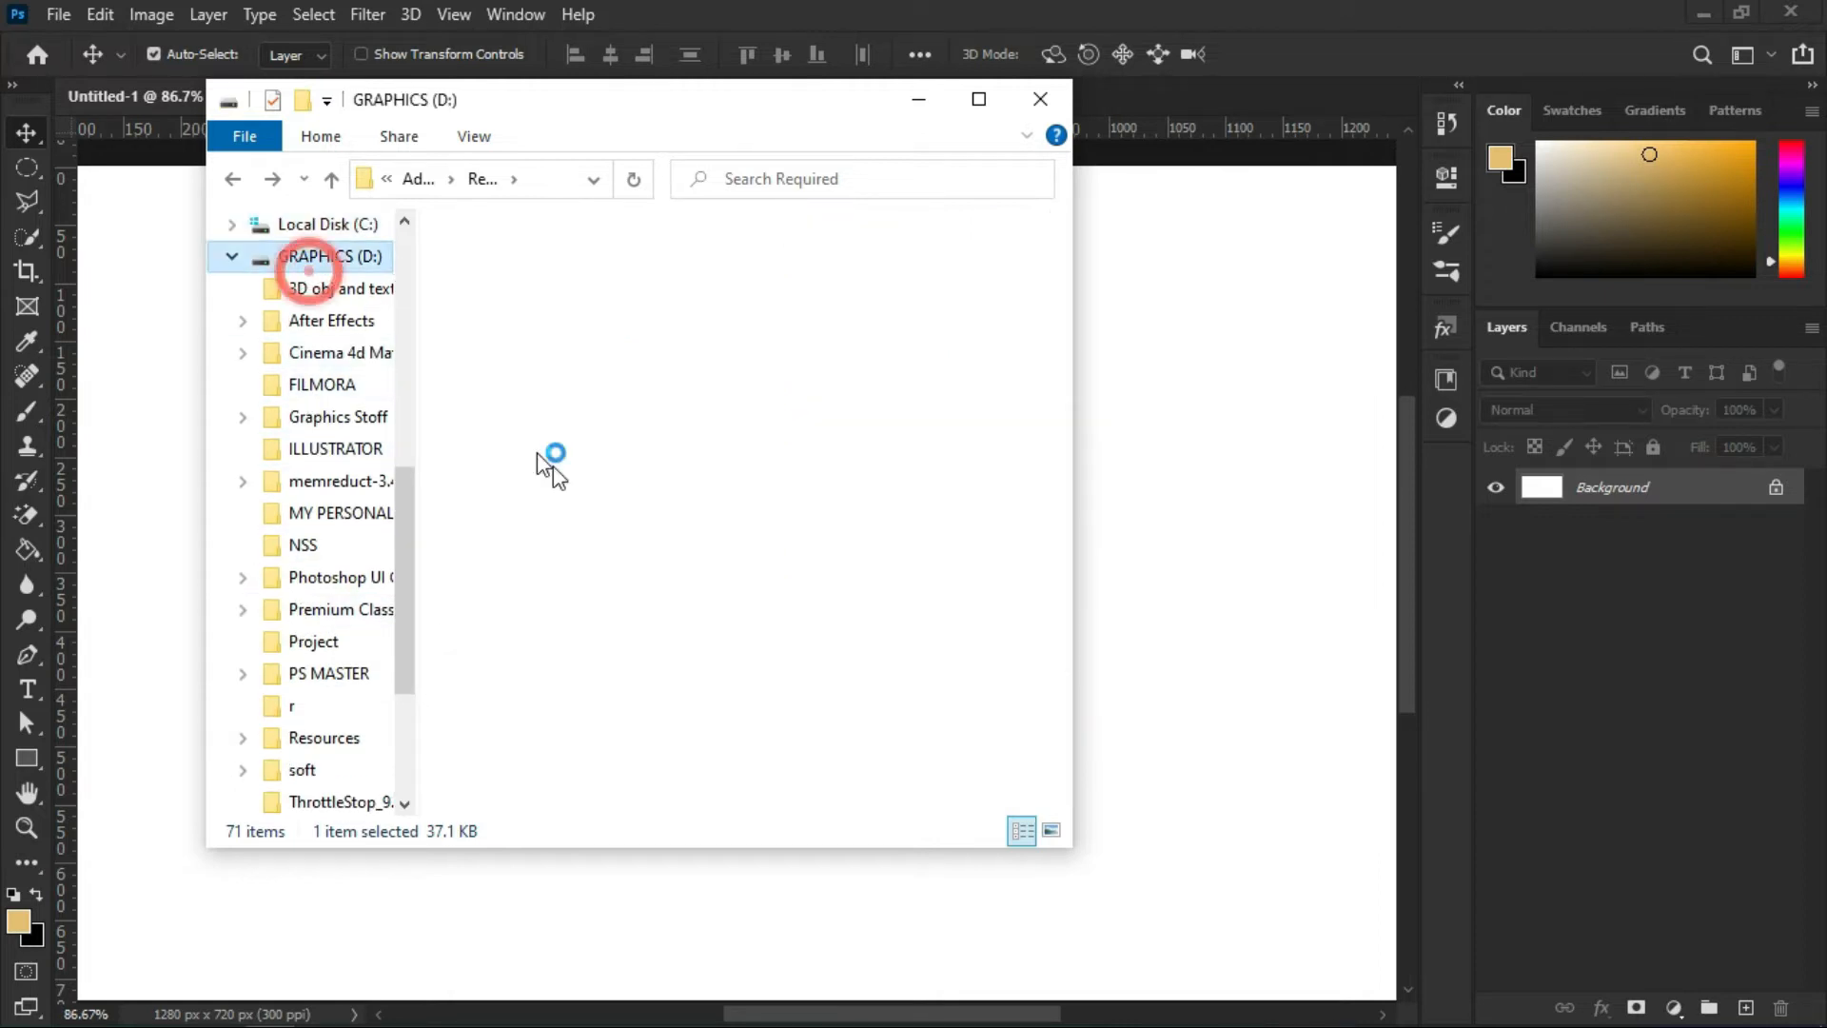
{"action": "scroll", "coordinate": [561, 466], "scroll_direction": "down", "scroll_amount": 5}
{"action": "scroll", "coordinate": [657, 571], "scroll_direction": "up", "scroll_amount": 5}
{"action": "scroll", "coordinate": [981, 481], "scroll_direction": "down", "scroll_amount": 8}
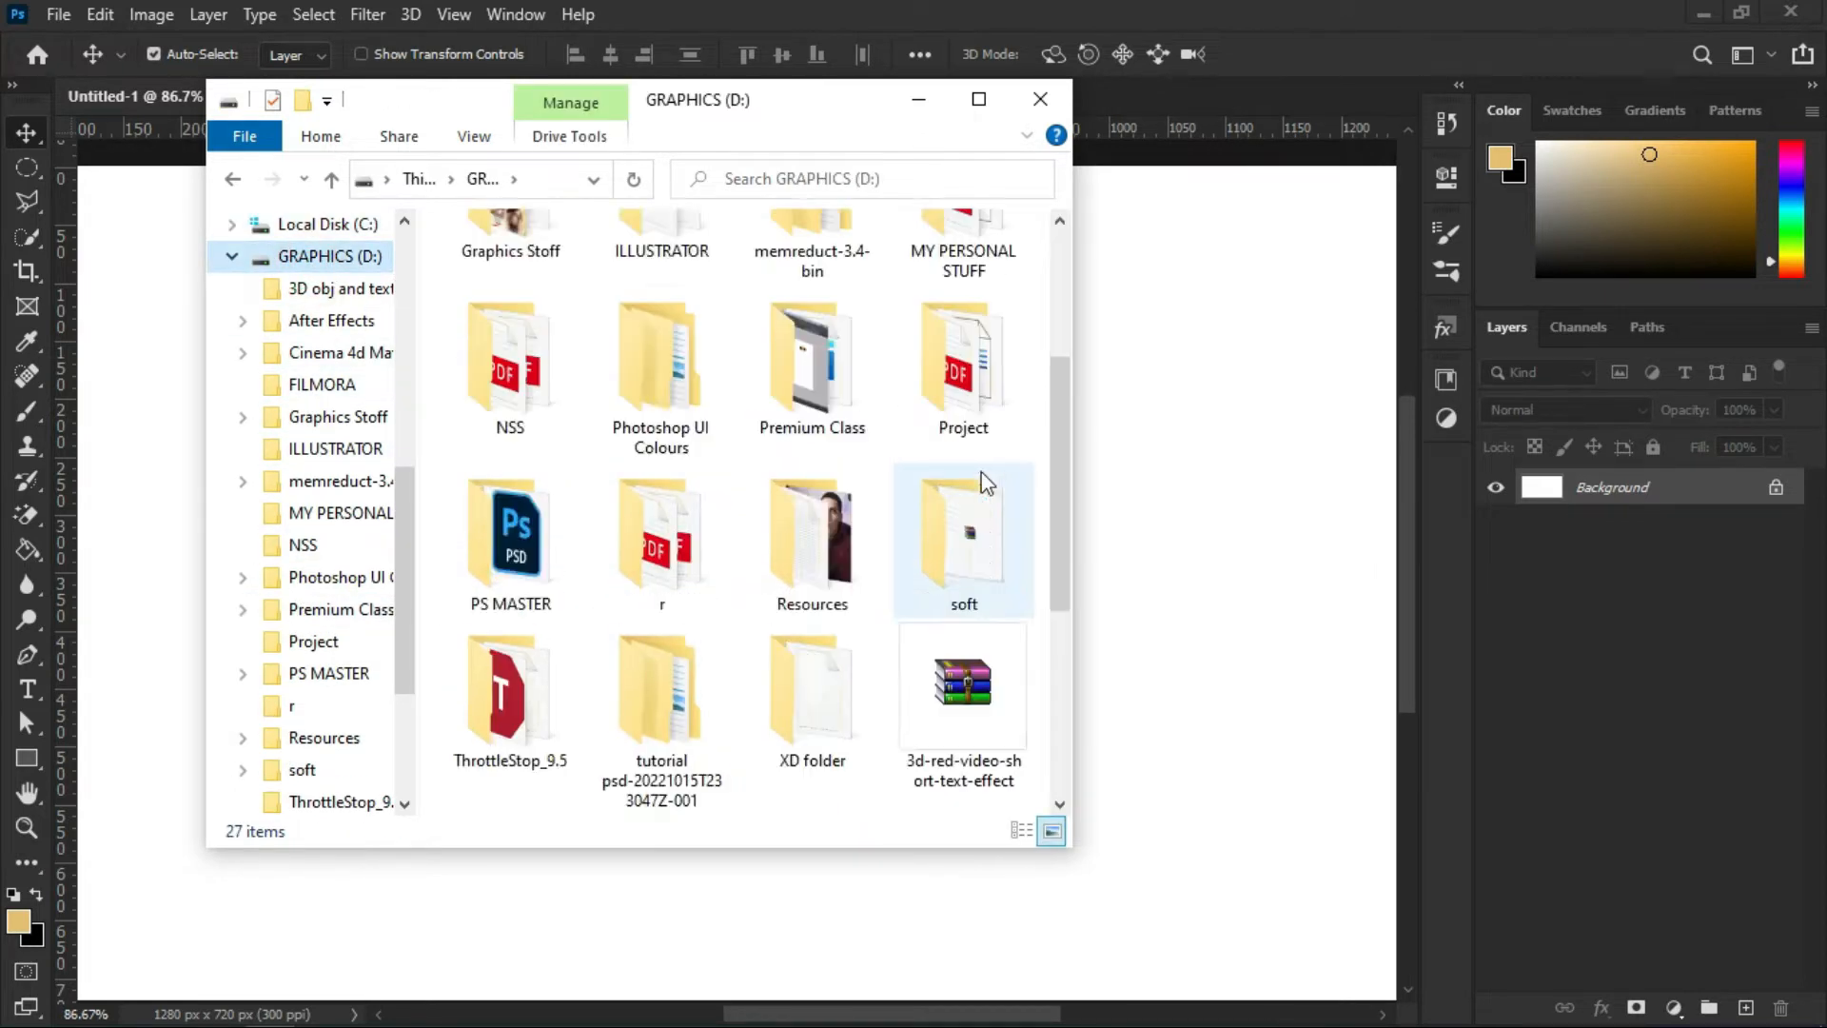
{"action": "scroll", "coordinate": [671, 680], "scroll_direction": "up", "scroll_amount": 6}
{"action": "double_click", "coordinate": [661, 466]}
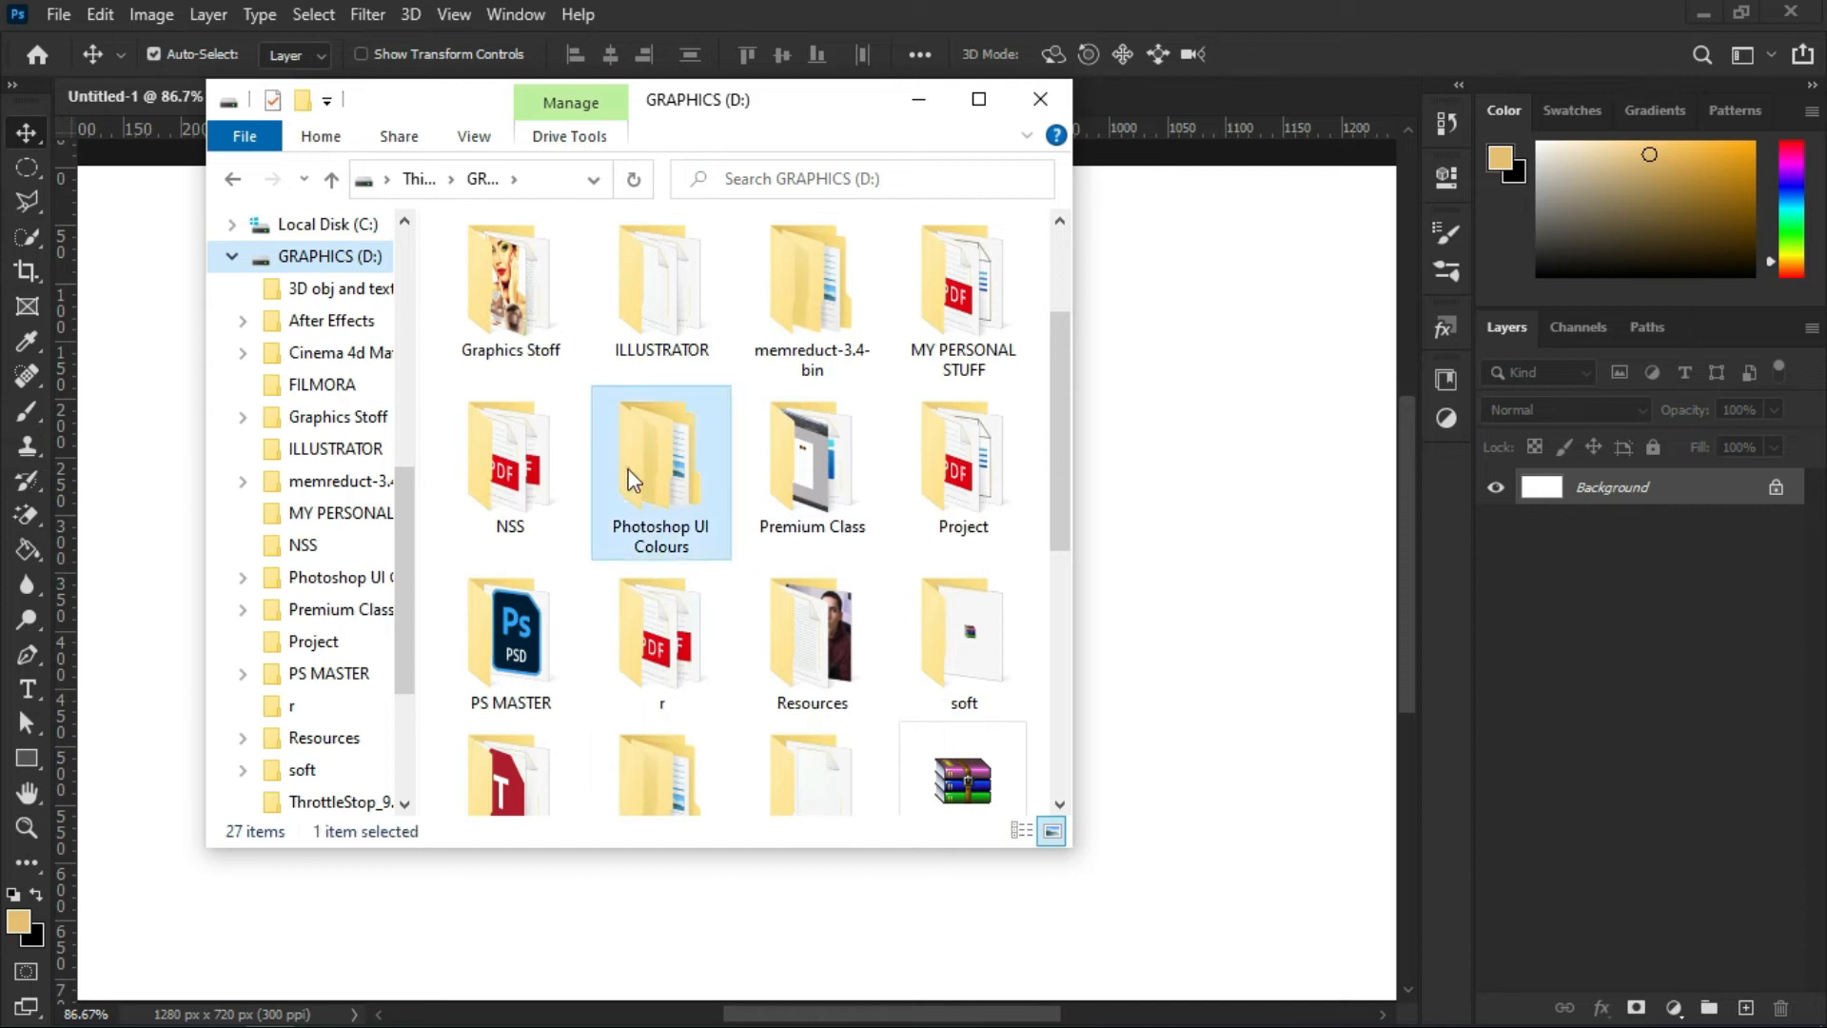
{"action": "left_click", "coordinate": [576, 266]}
{"action": "double_click", "coordinate": [576, 266]}
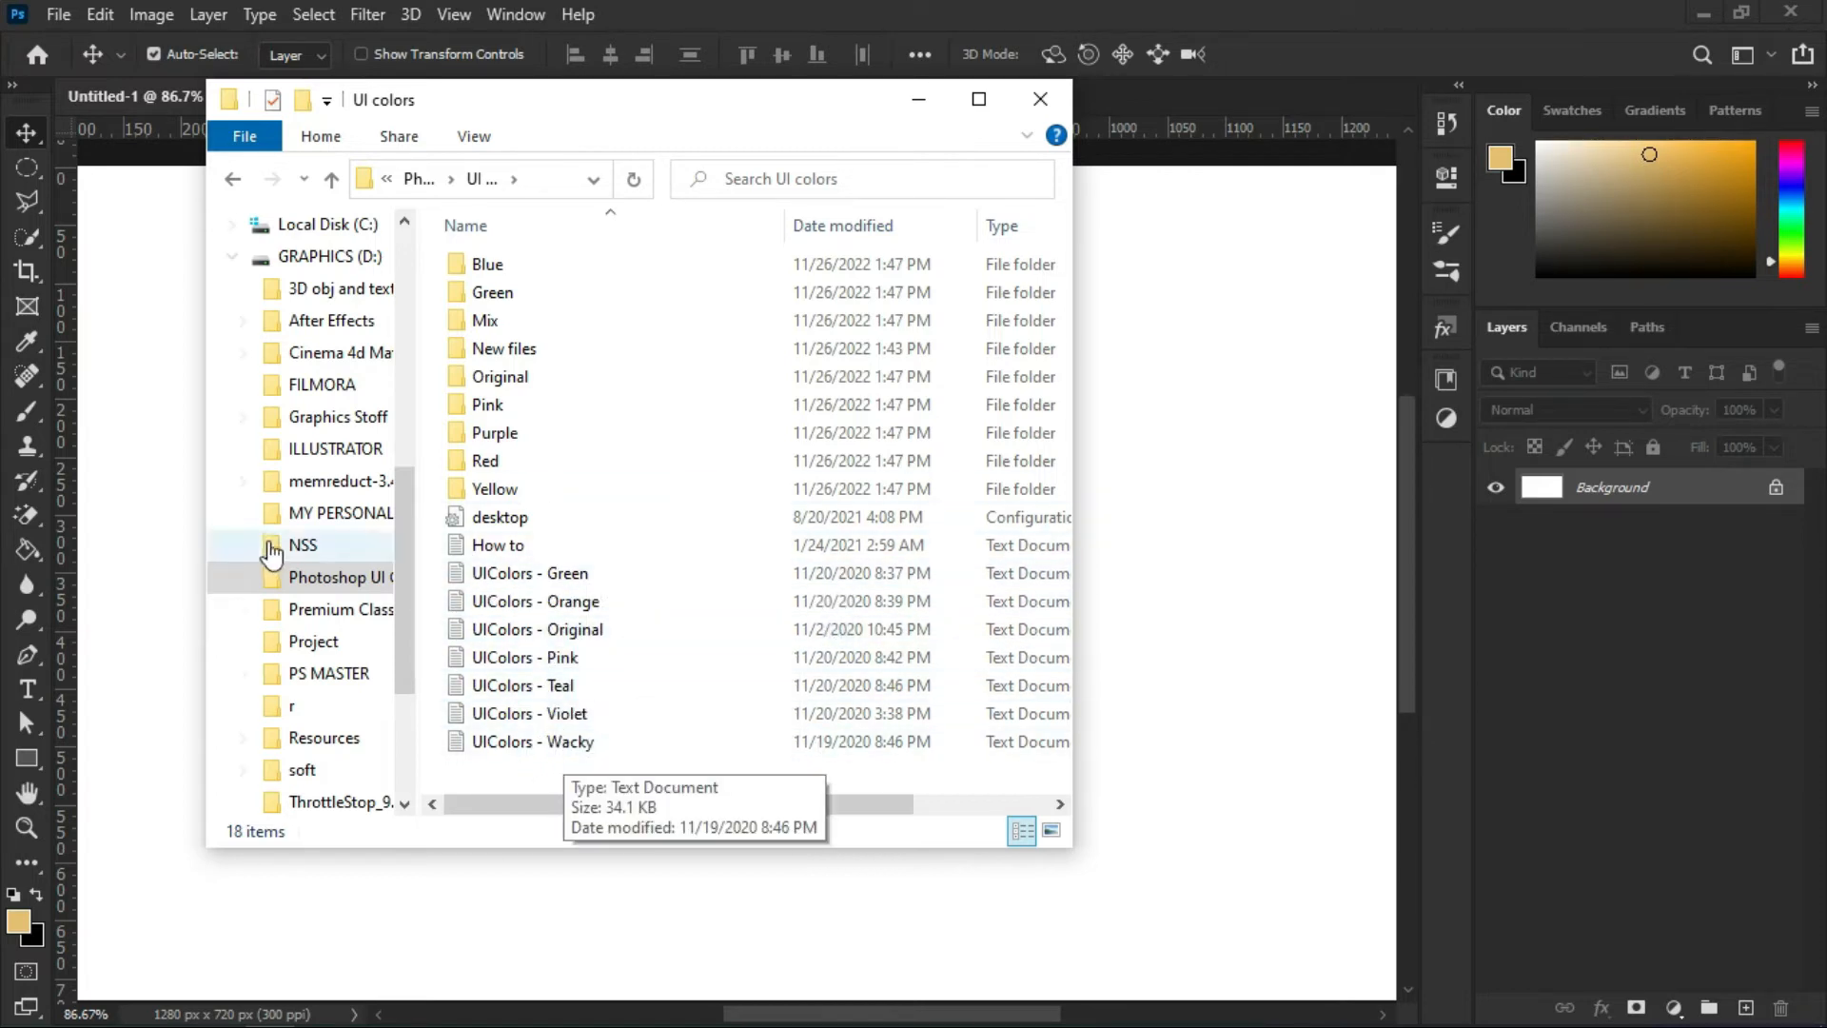
- Check the contents of the Blue and Mix theme folders and return to the UI colors folder
{"action": "double_click", "coordinate": [530, 263]}
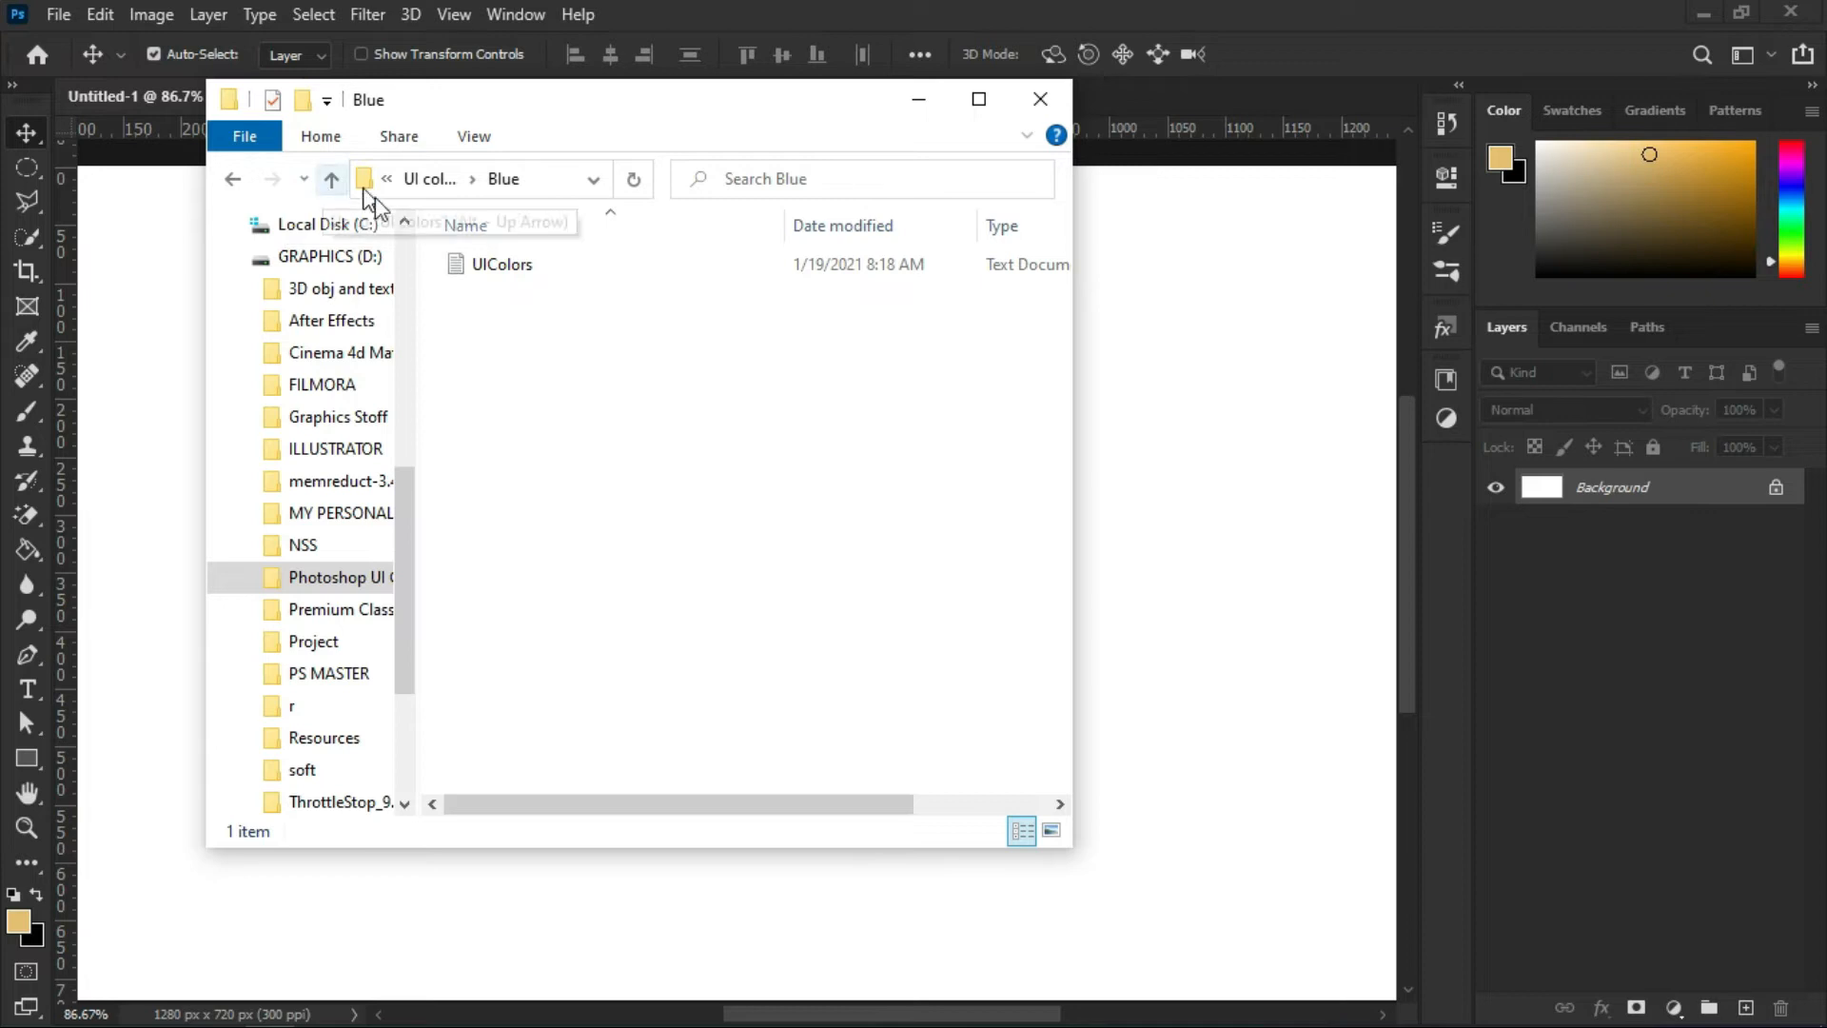
{"action": "left_click", "coordinate": [232, 179]}
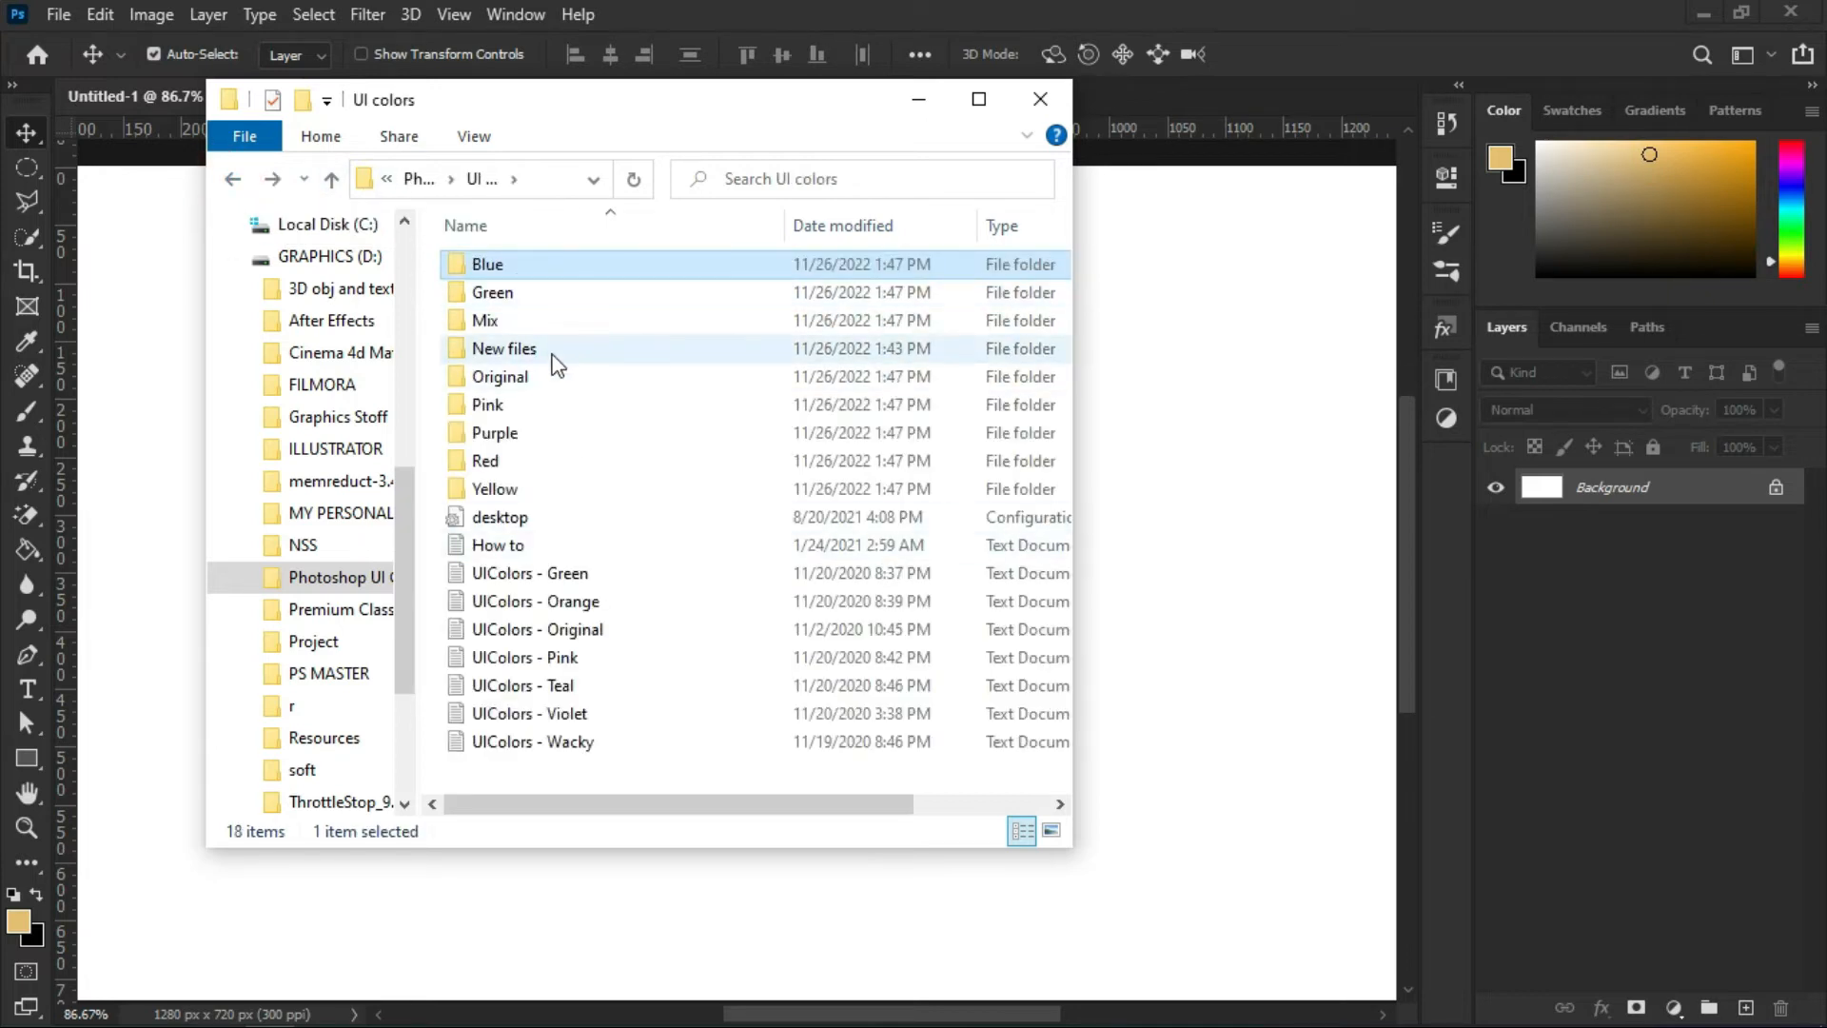
{"action": "double_click", "coordinate": [561, 321]}
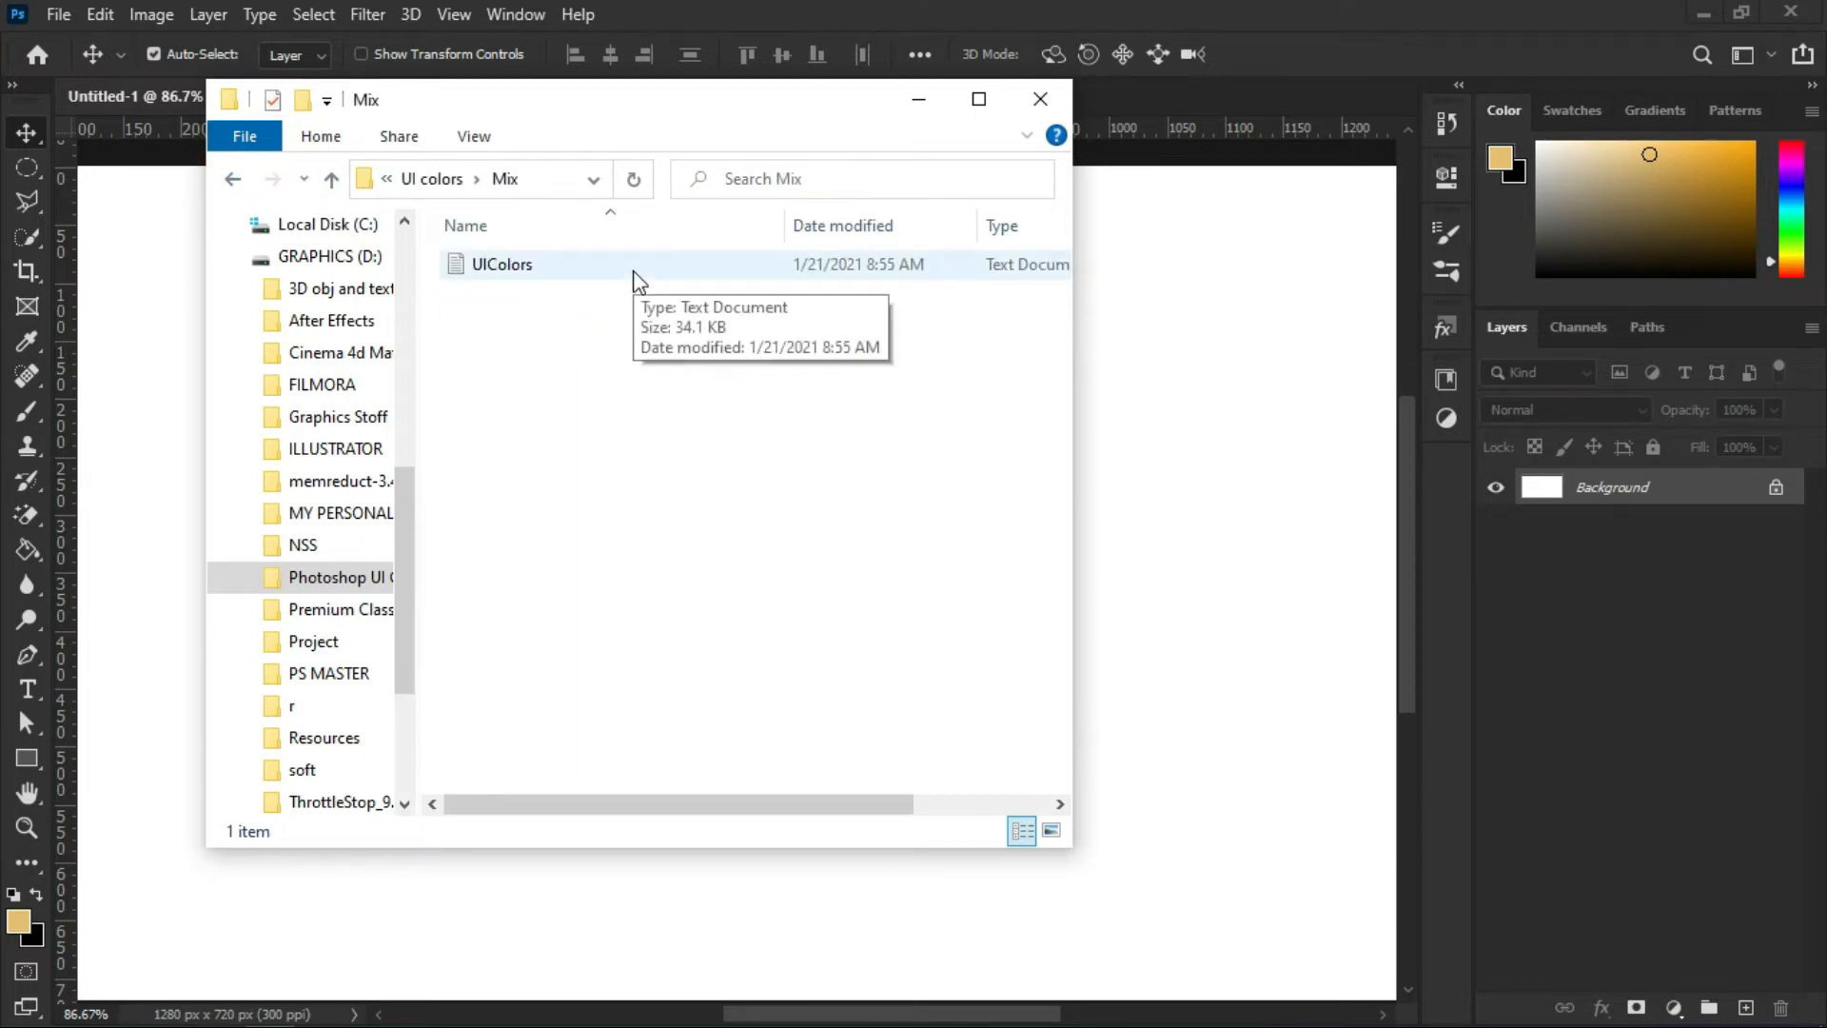
{"action": "left_click", "coordinate": [232, 180]}
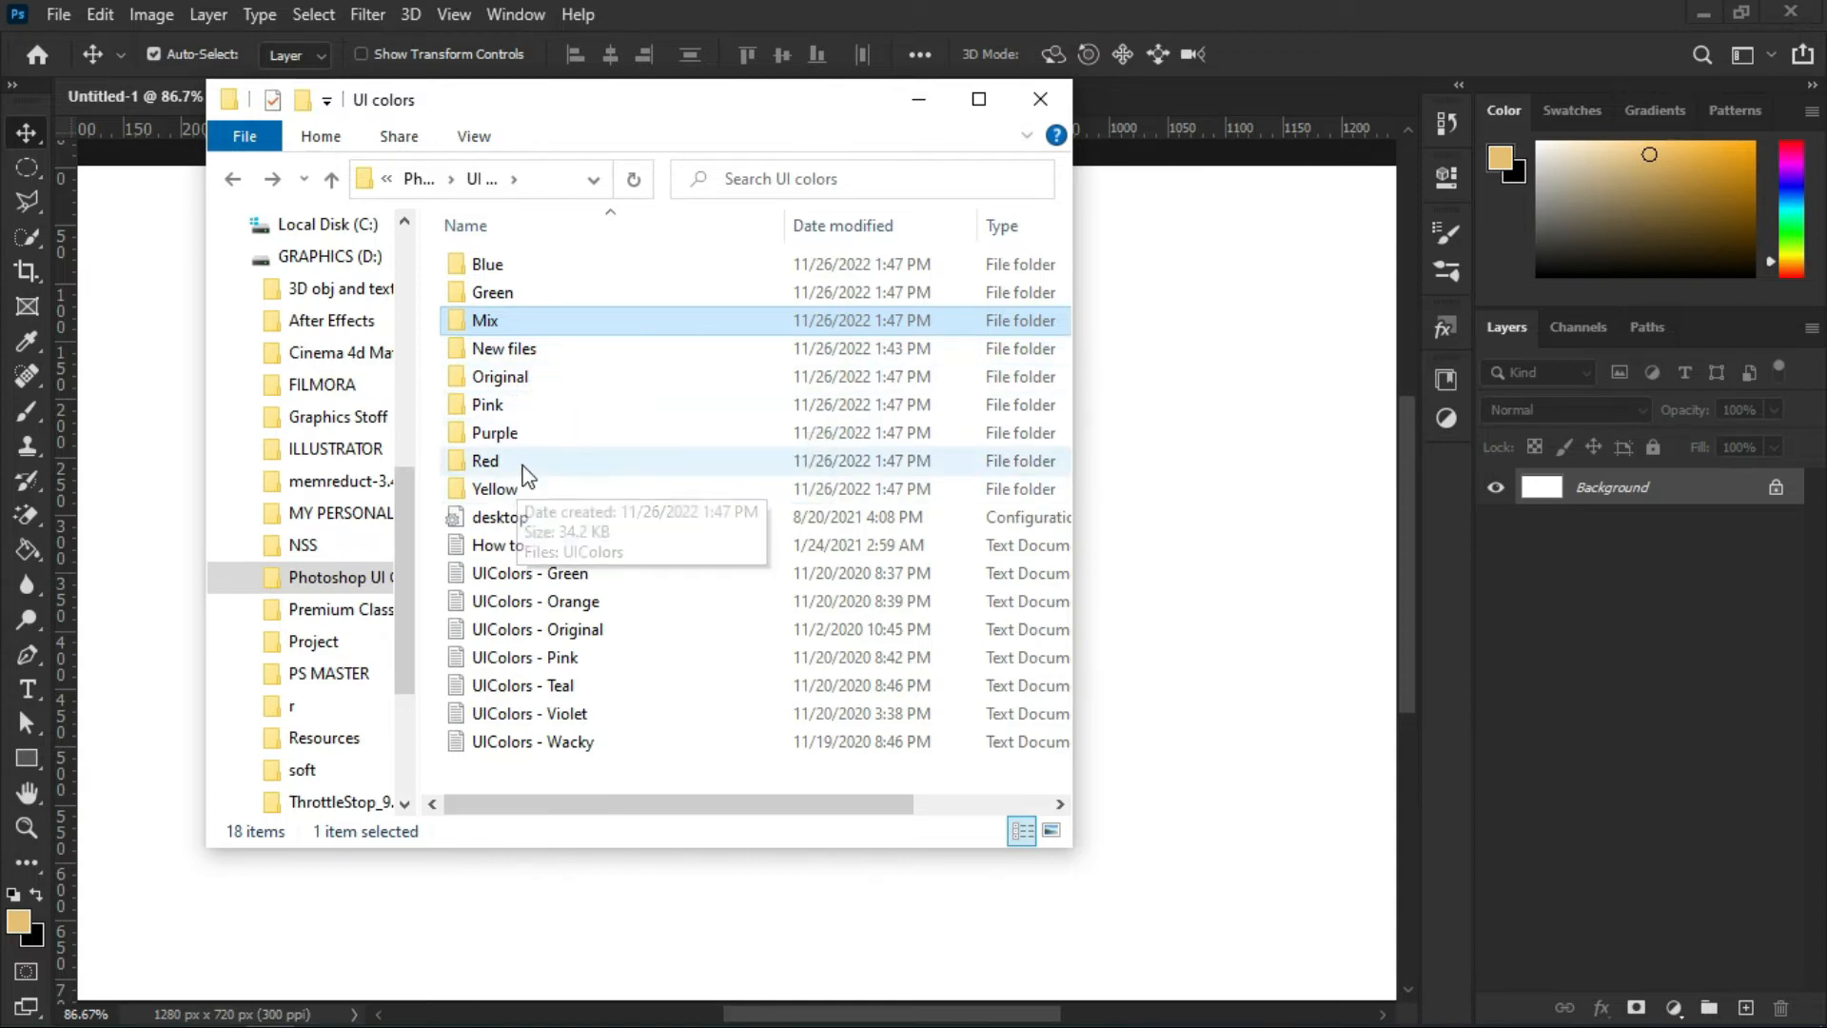
- Copy the UIColors file from the Yellow theme folder
{"action": "left_click", "coordinate": [517, 490]}
{"action": "double_click", "coordinate": [515, 488]}
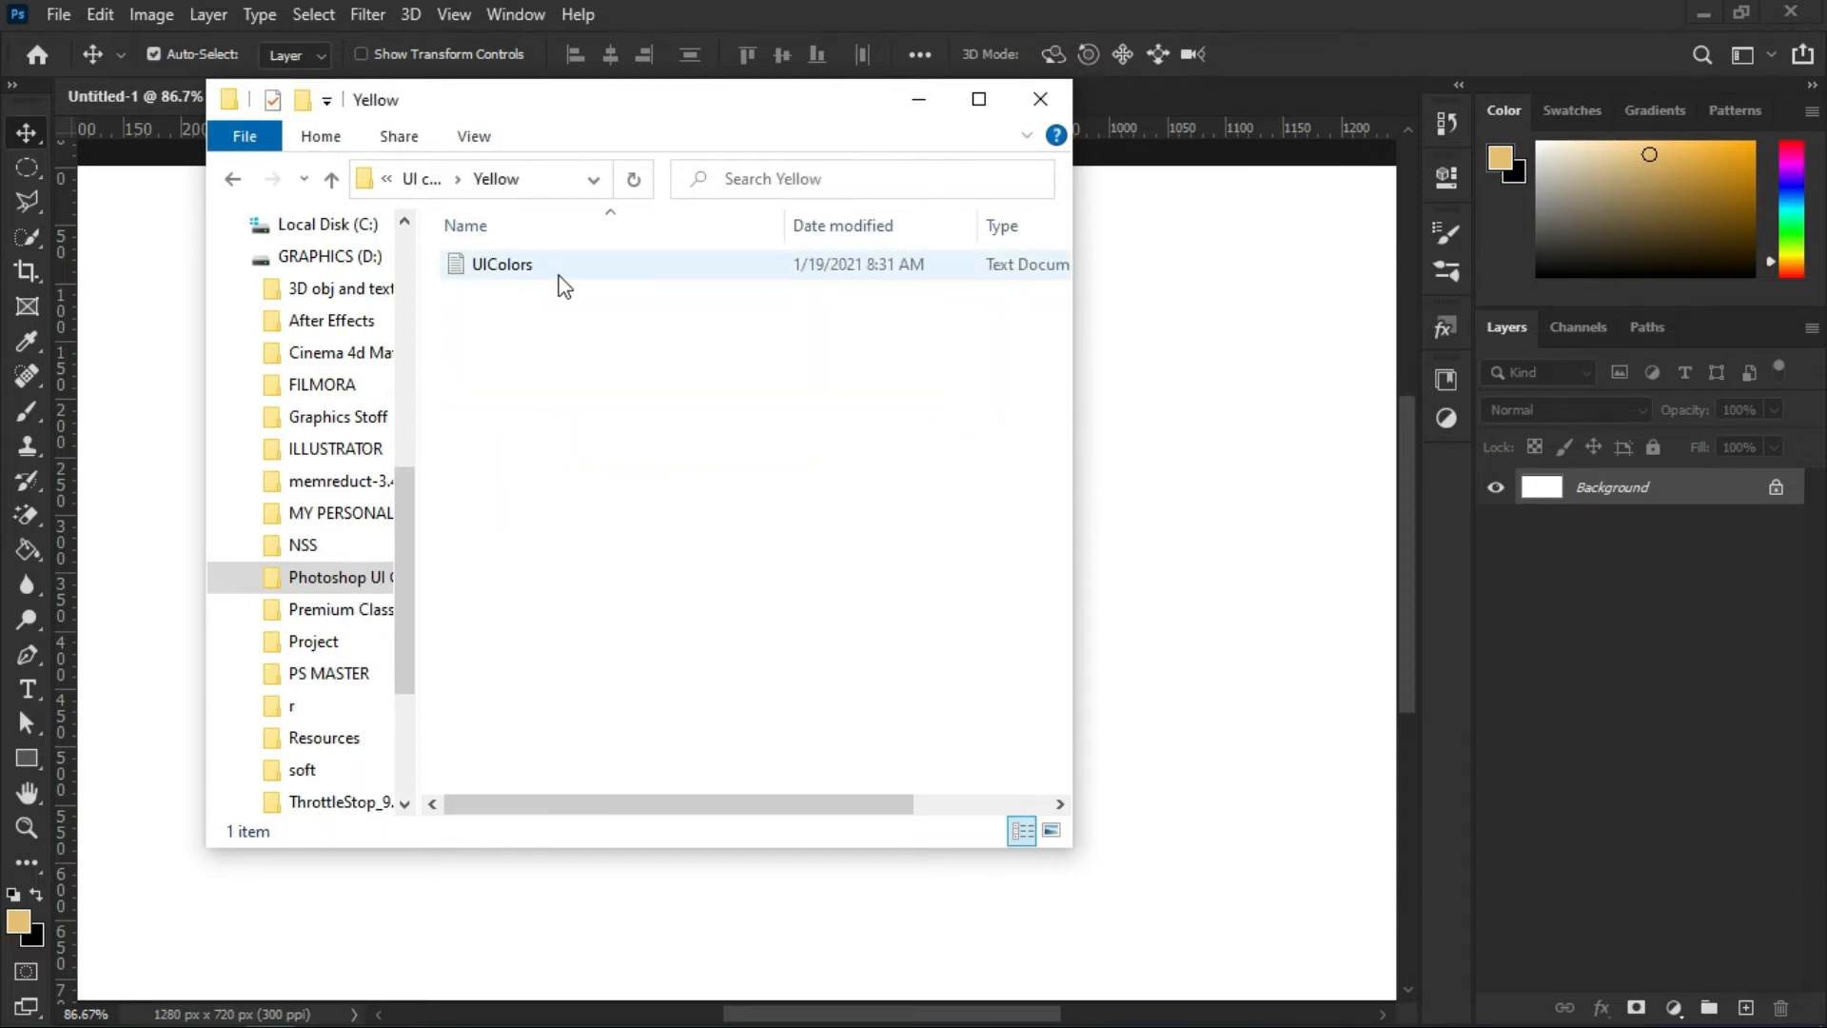
{"action": "right_click", "coordinate": [559, 278]}
{"action": "left_click", "coordinate": [530, 263]}
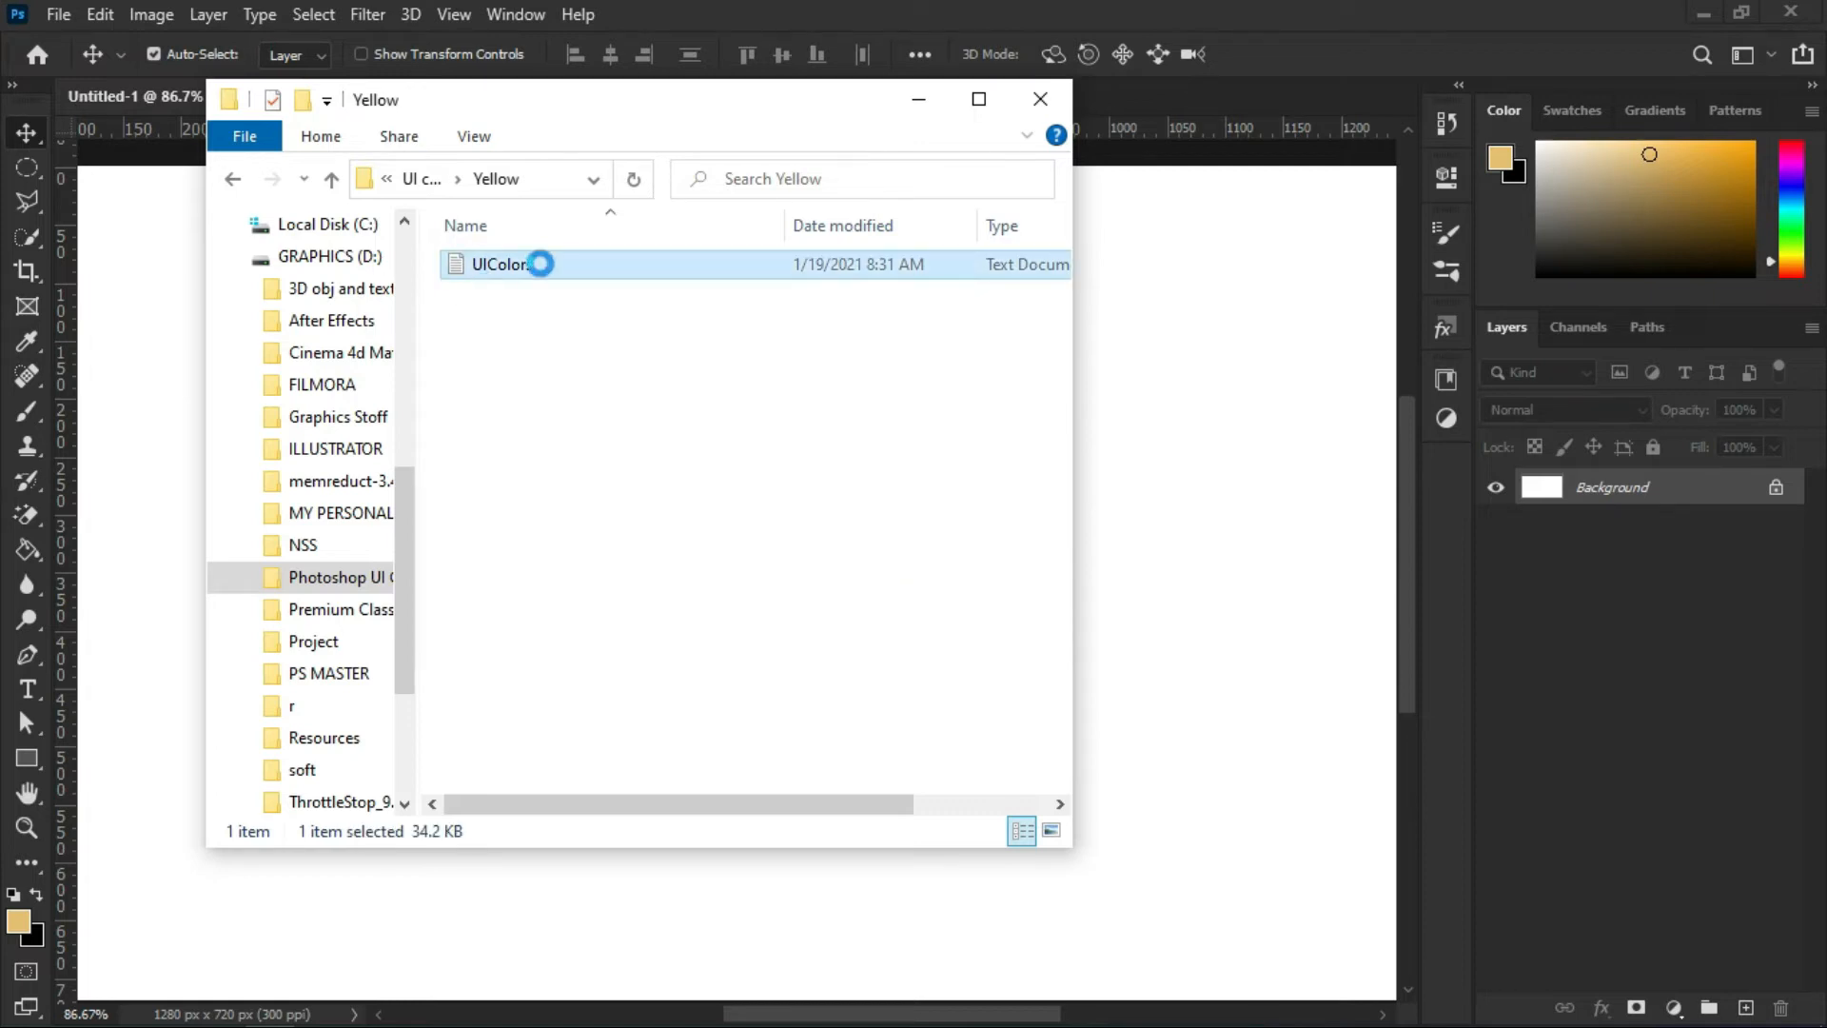
{"action": "right_click", "coordinate": [485, 267]}
{"action": "left_click", "coordinate": [547, 748]}
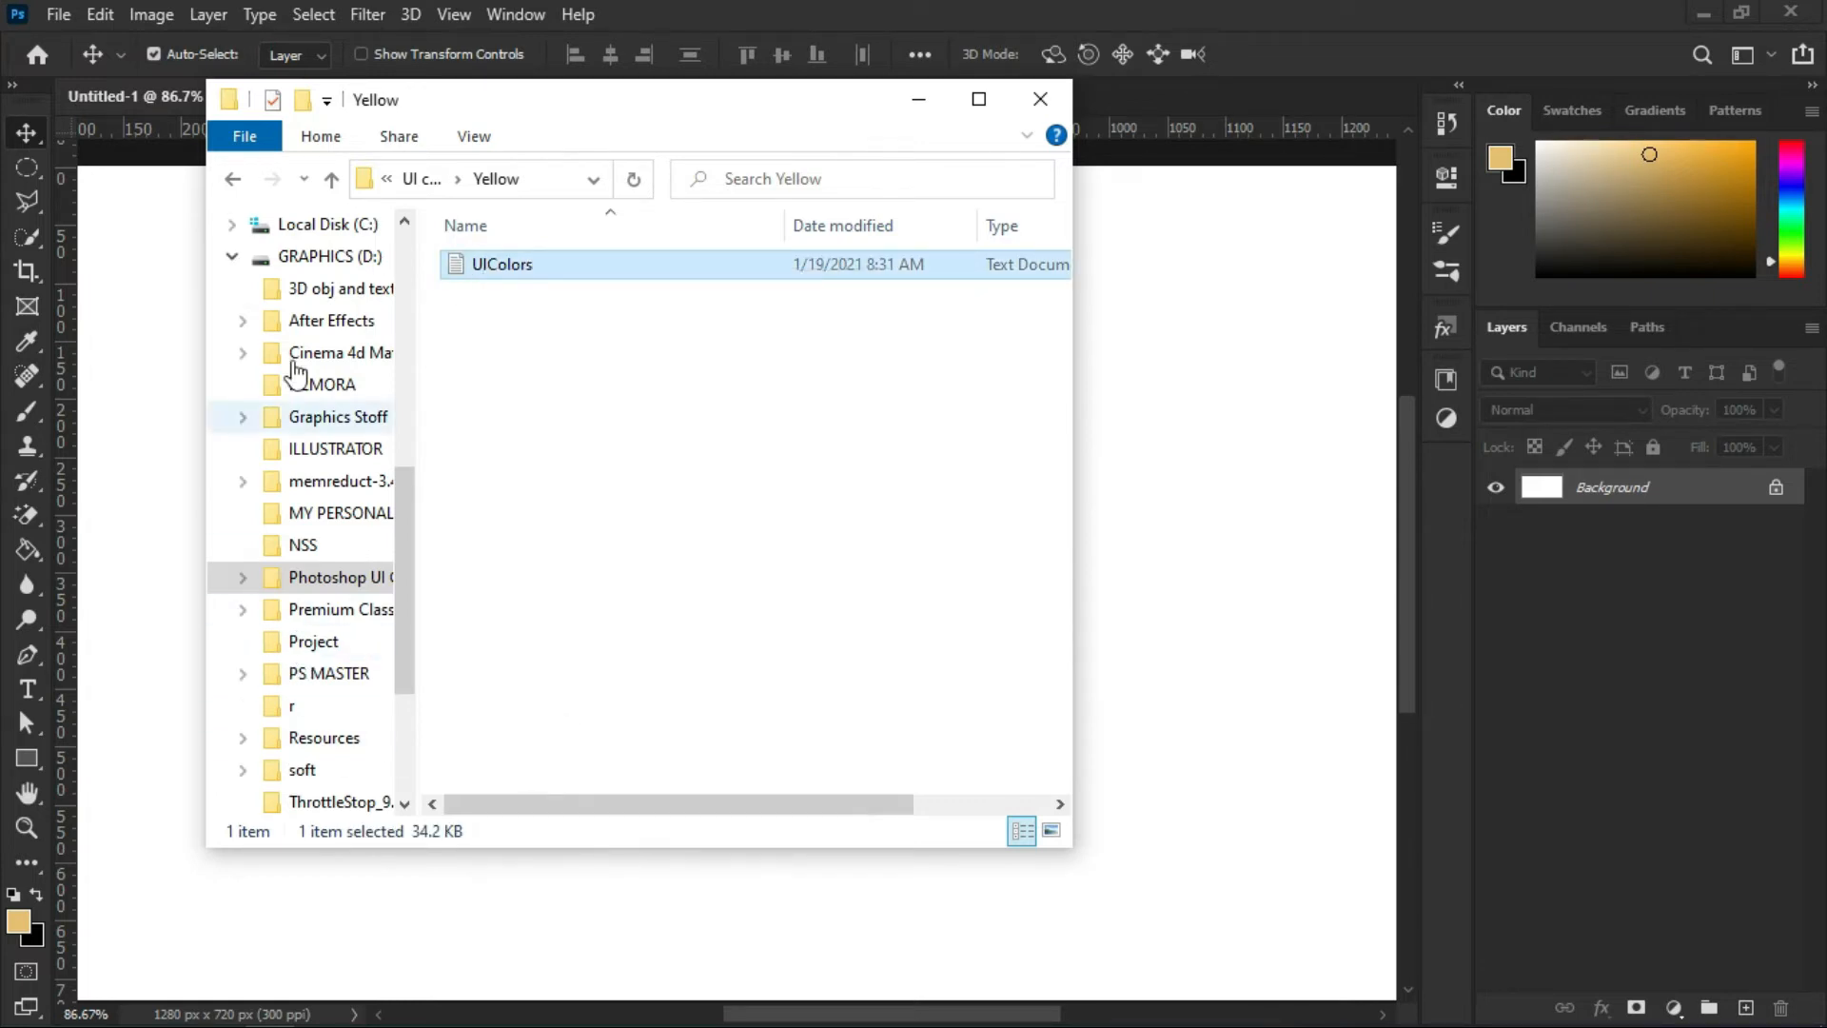
- Go to the Required folder of Adobe Photoshop 2020 under Program Files\Adobe on Local Disk (C:)
{"action": "left_click", "coordinate": [316, 229]}
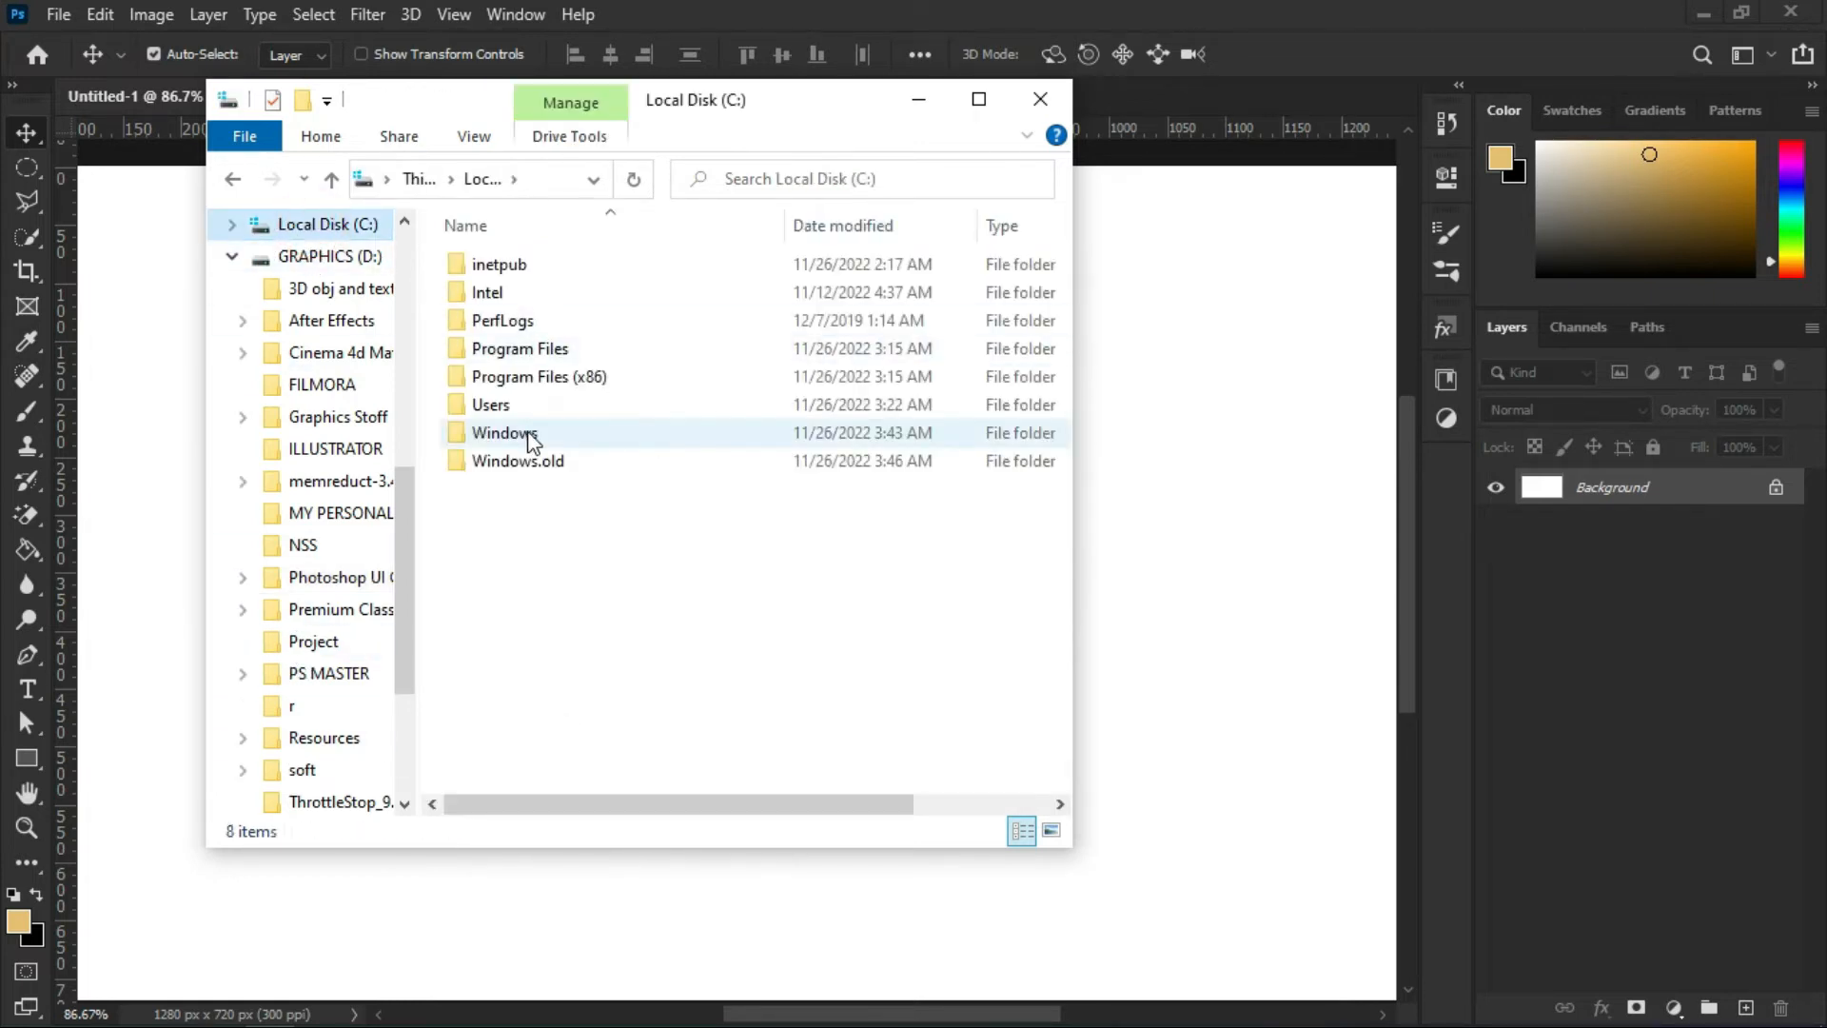
{"action": "double_click", "coordinate": [559, 352]}
{"action": "double_click", "coordinate": [538, 264]}
{"action": "double_click", "coordinate": [542, 318]}
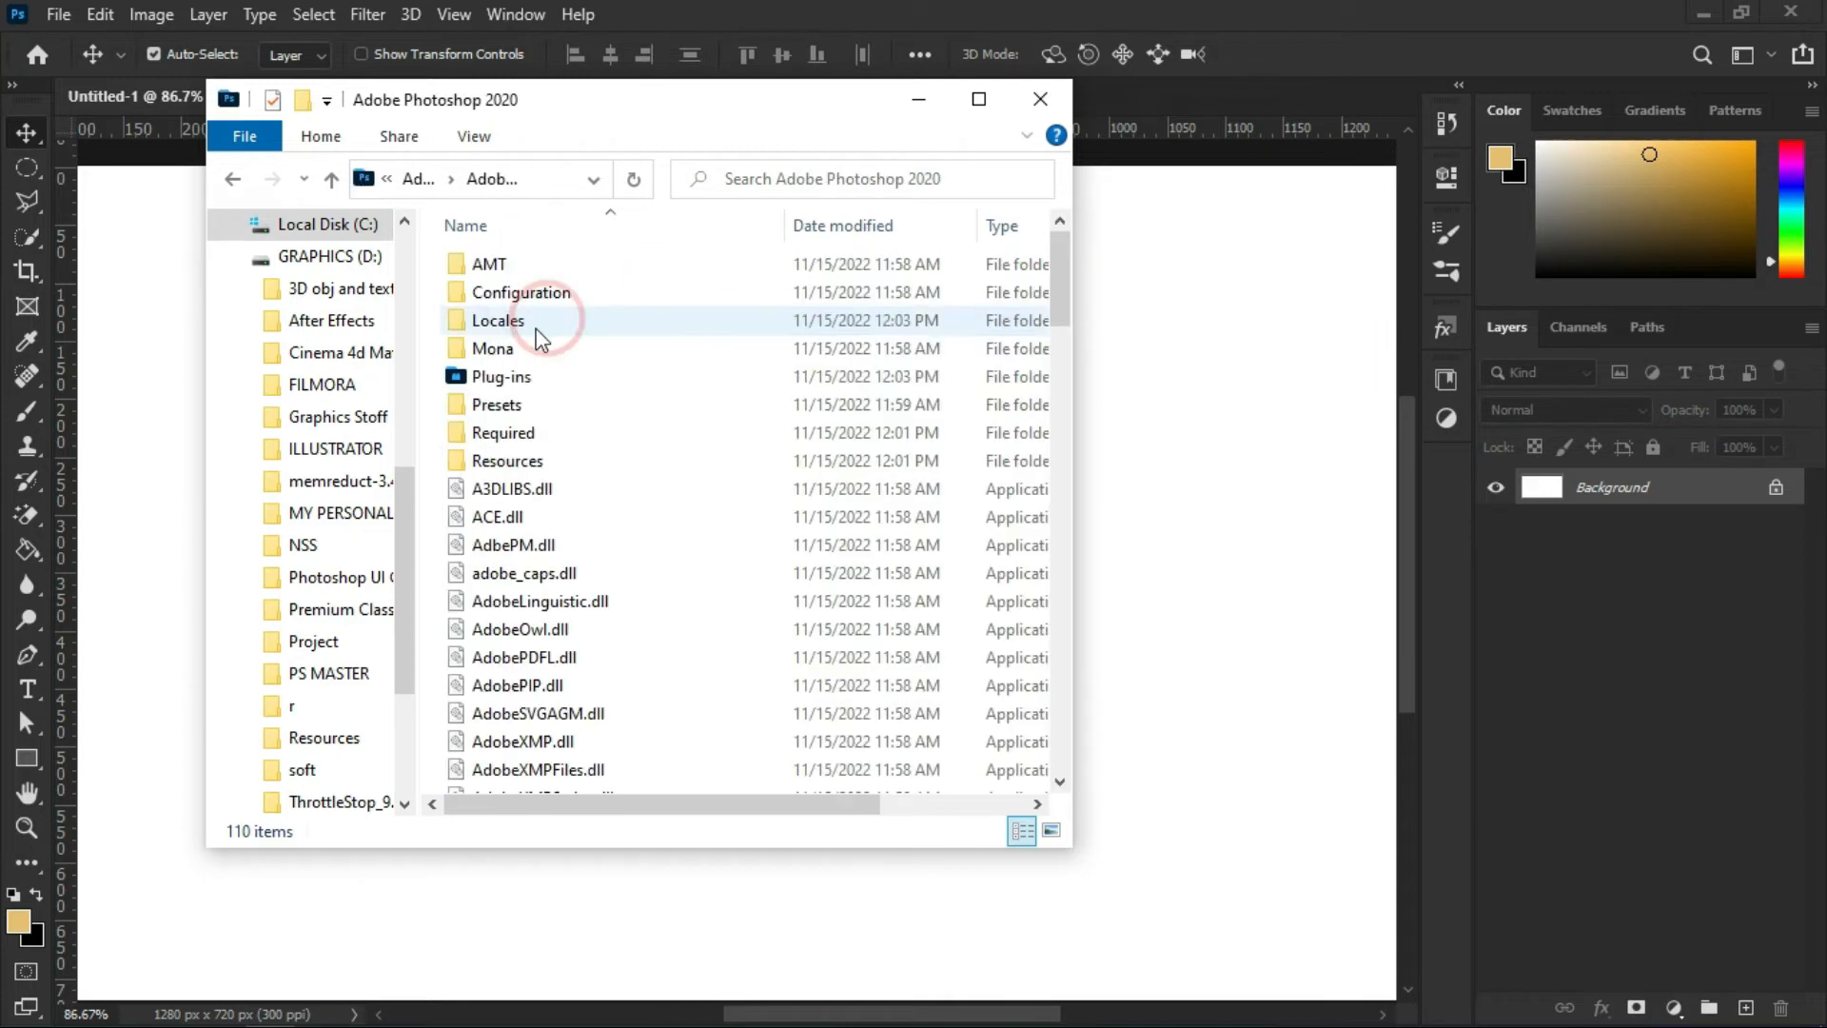
{"action": "double_click", "coordinate": [552, 440]}
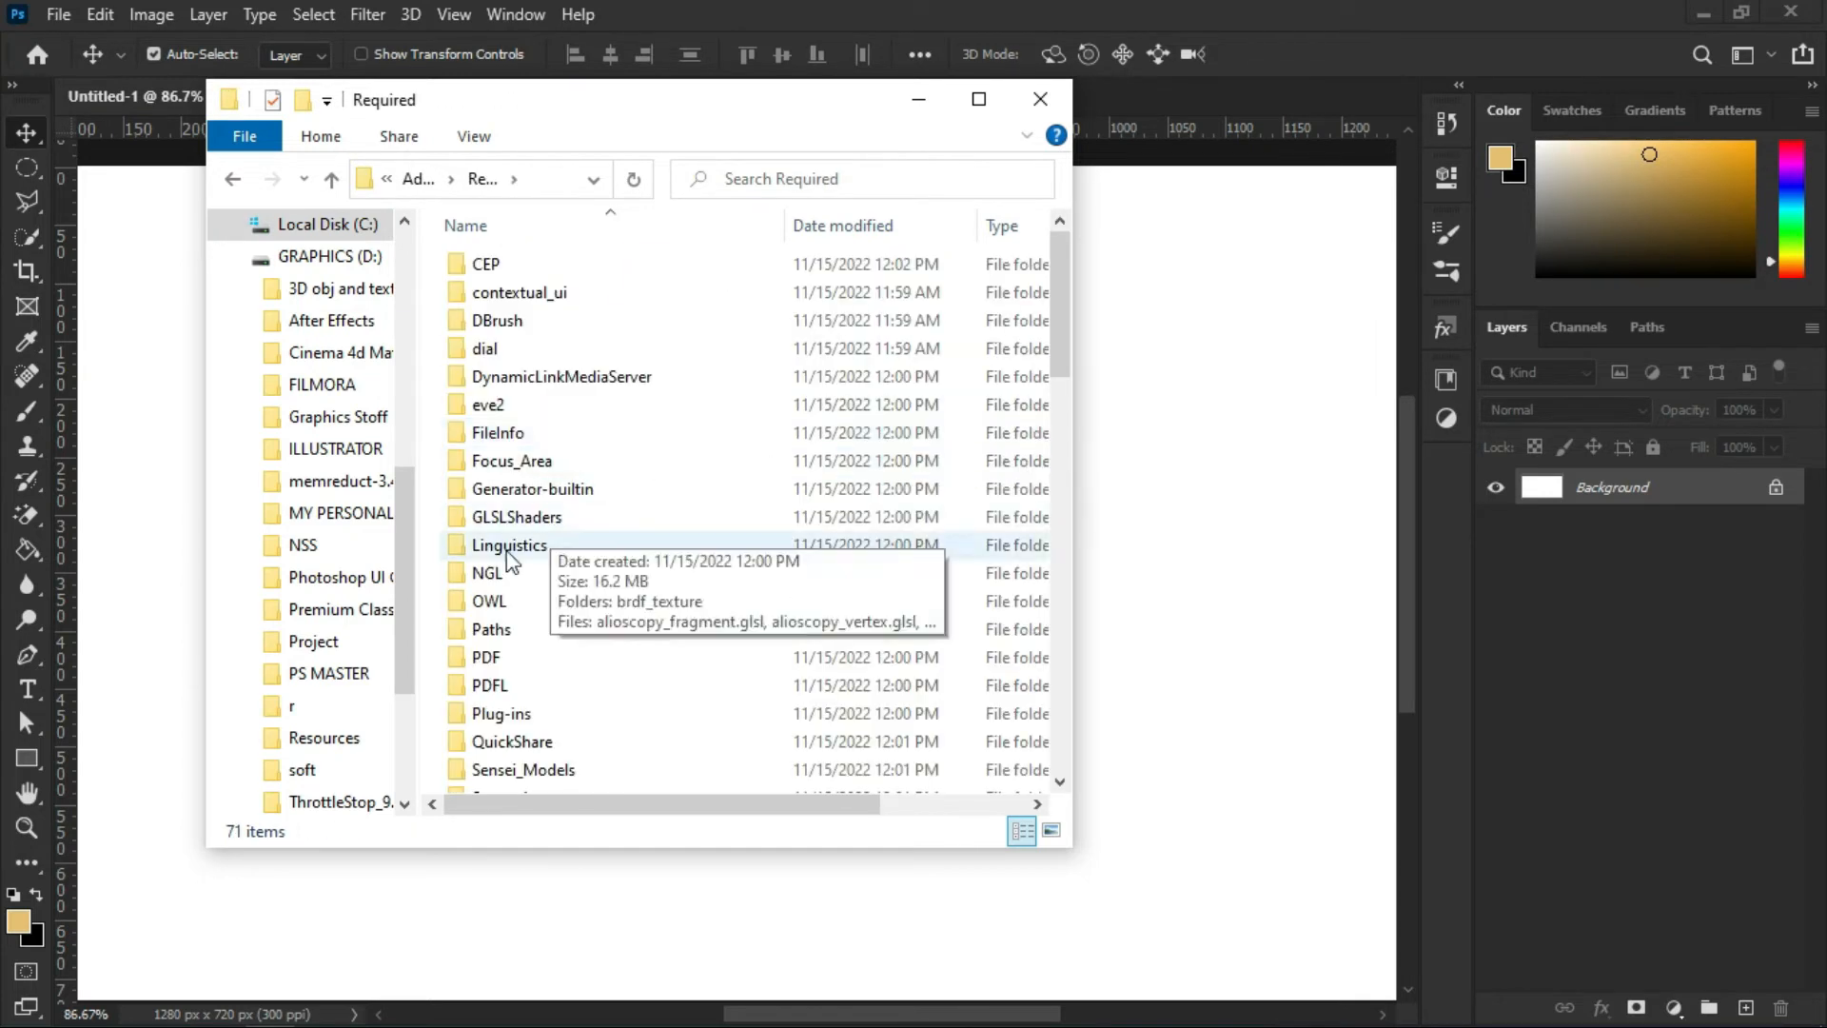
- Paste the yellow UIColors file into the Required folder, replacing the existing file, and switch back to Photoshop
{"action": "right_click", "coordinate": [426, 624]}
{"action": "left_click", "coordinate": [495, 807]}
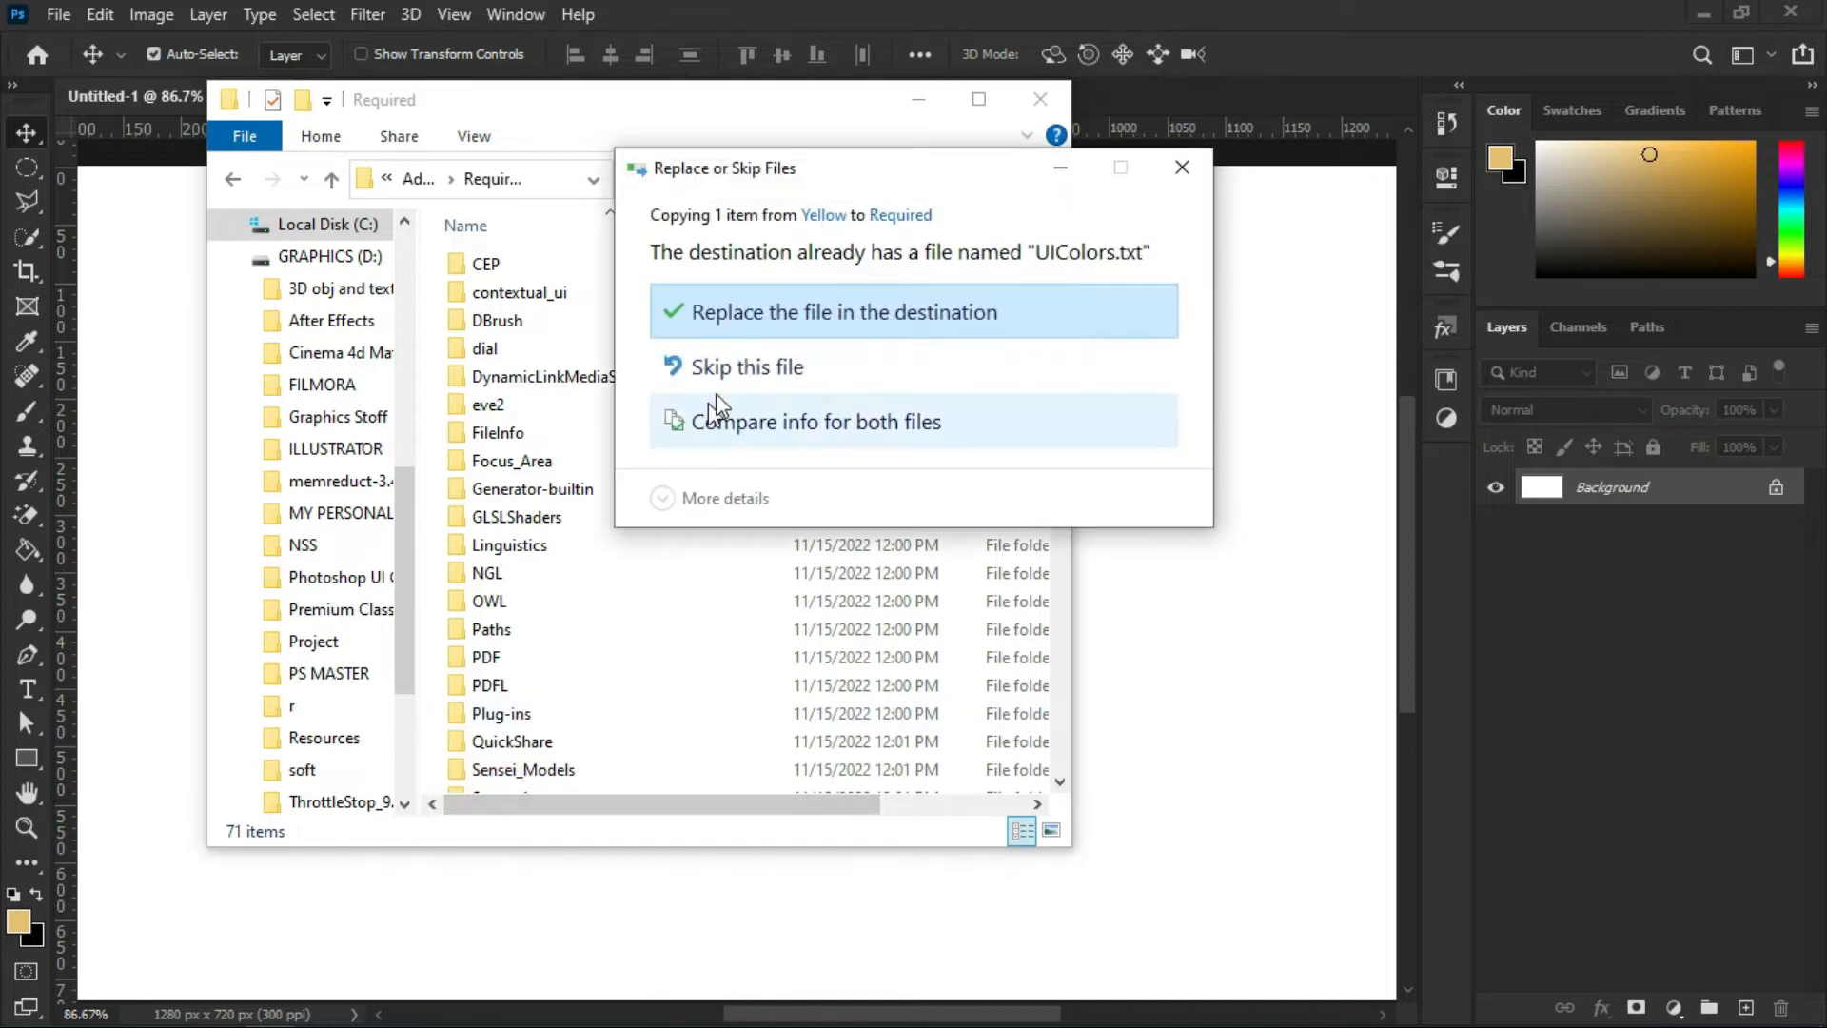
{"action": "left_click", "coordinate": [845, 312]}
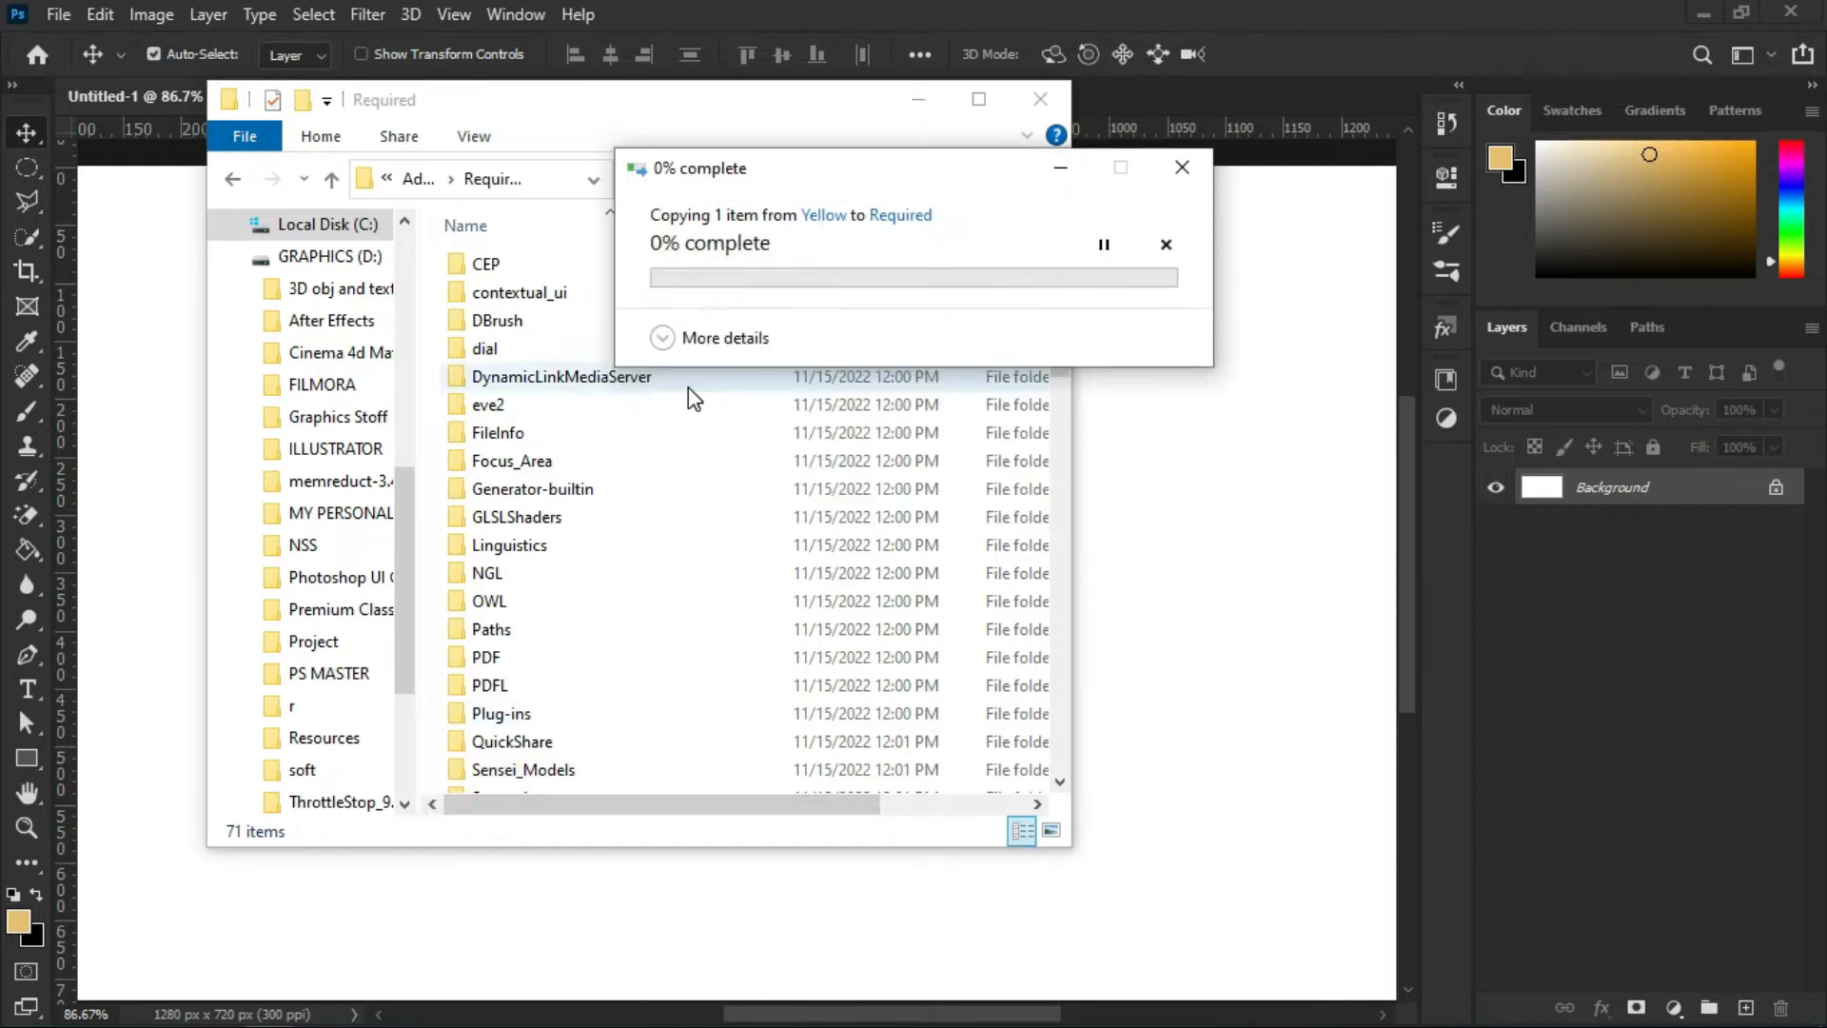
{"action": "left_click", "coordinate": [732, 347]}
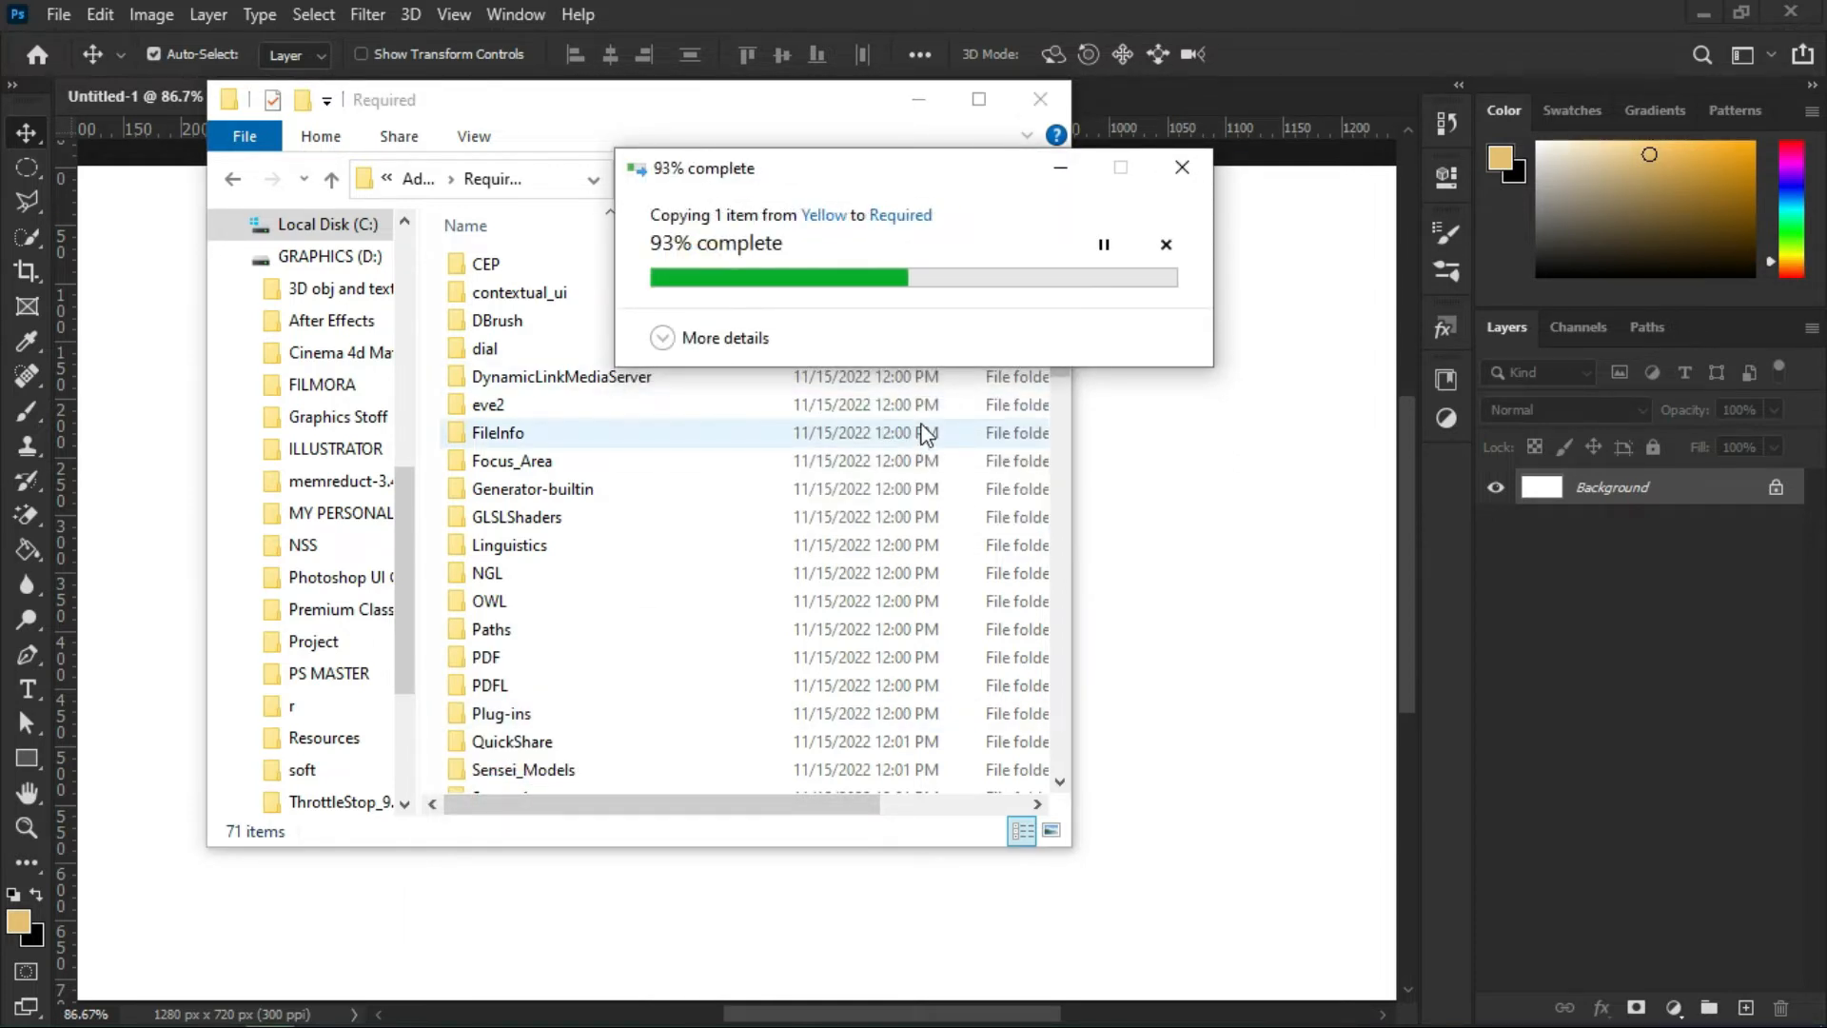
{"action": "left_click", "coordinate": [1269, 312]}
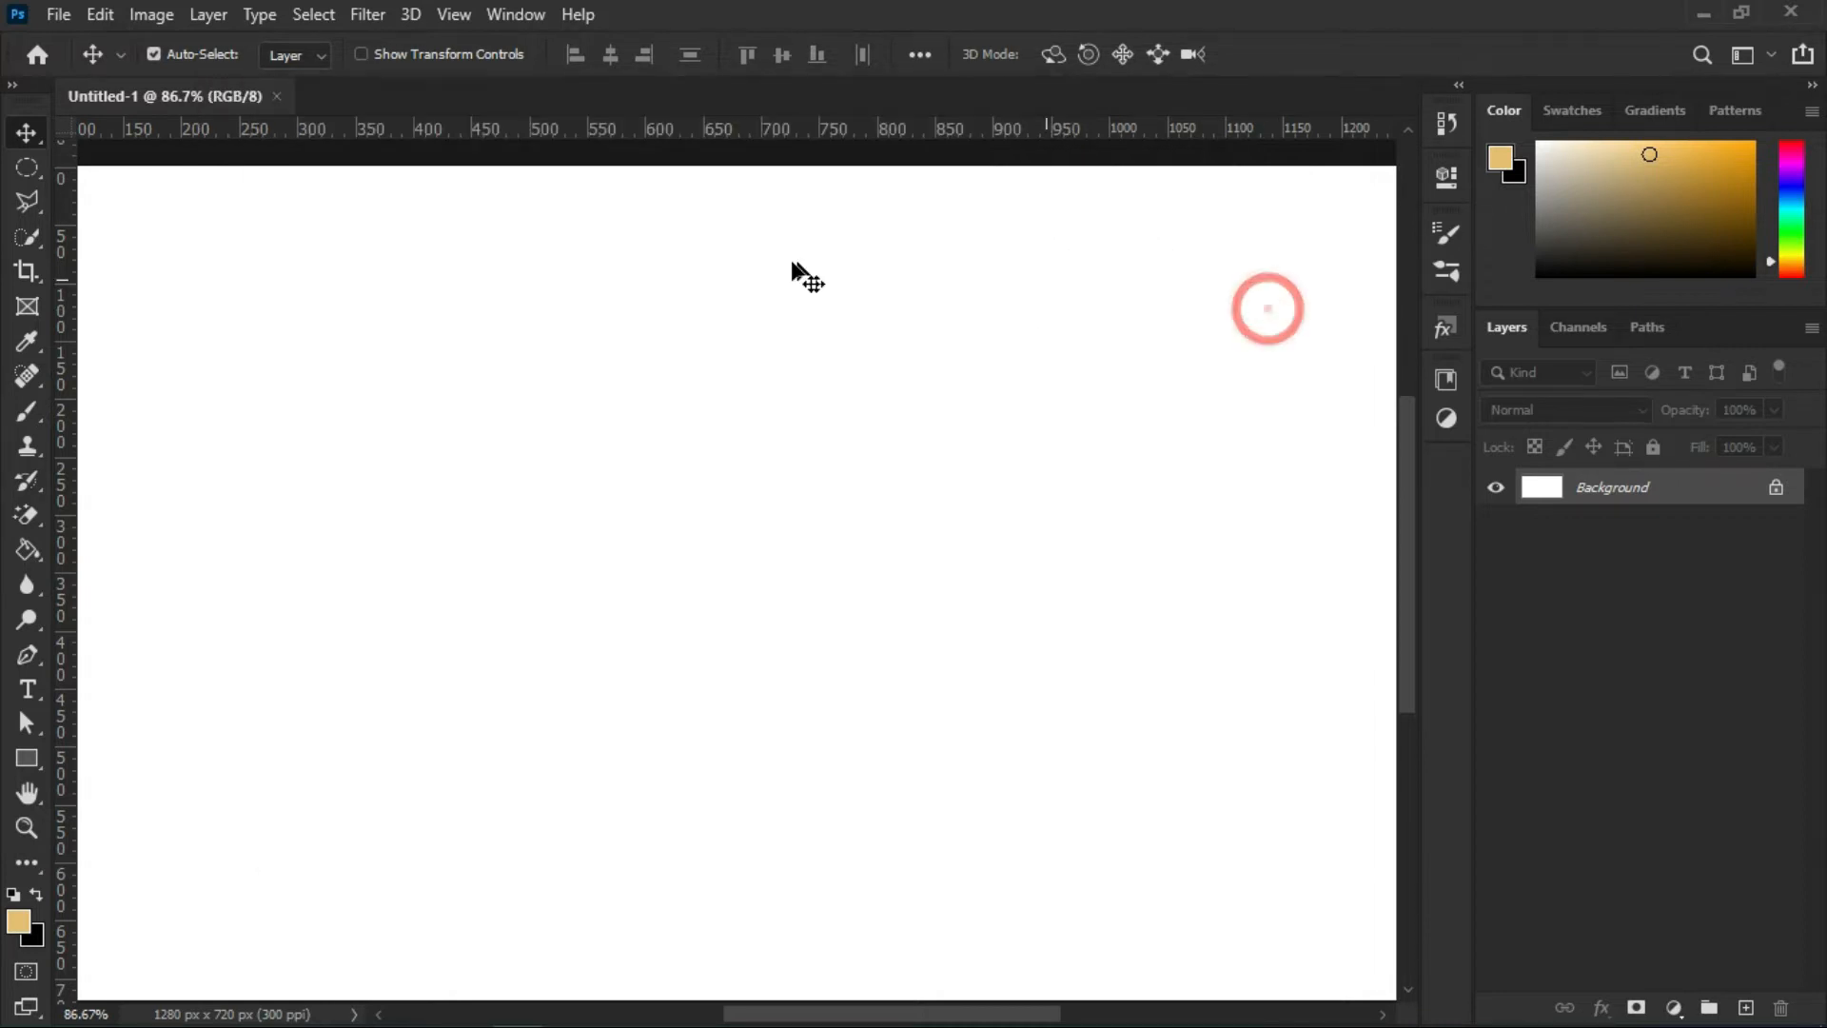
{"action": "left_click_drag", "start_coordinate": [803, 1014], "coordinate": [746, 1010]}
{"action": "left_click_drag", "start_coordinate": [1395, 423], "coordinate": [1407, 467]}
{"action": "left_click", "coordinate": [1128, 464]}
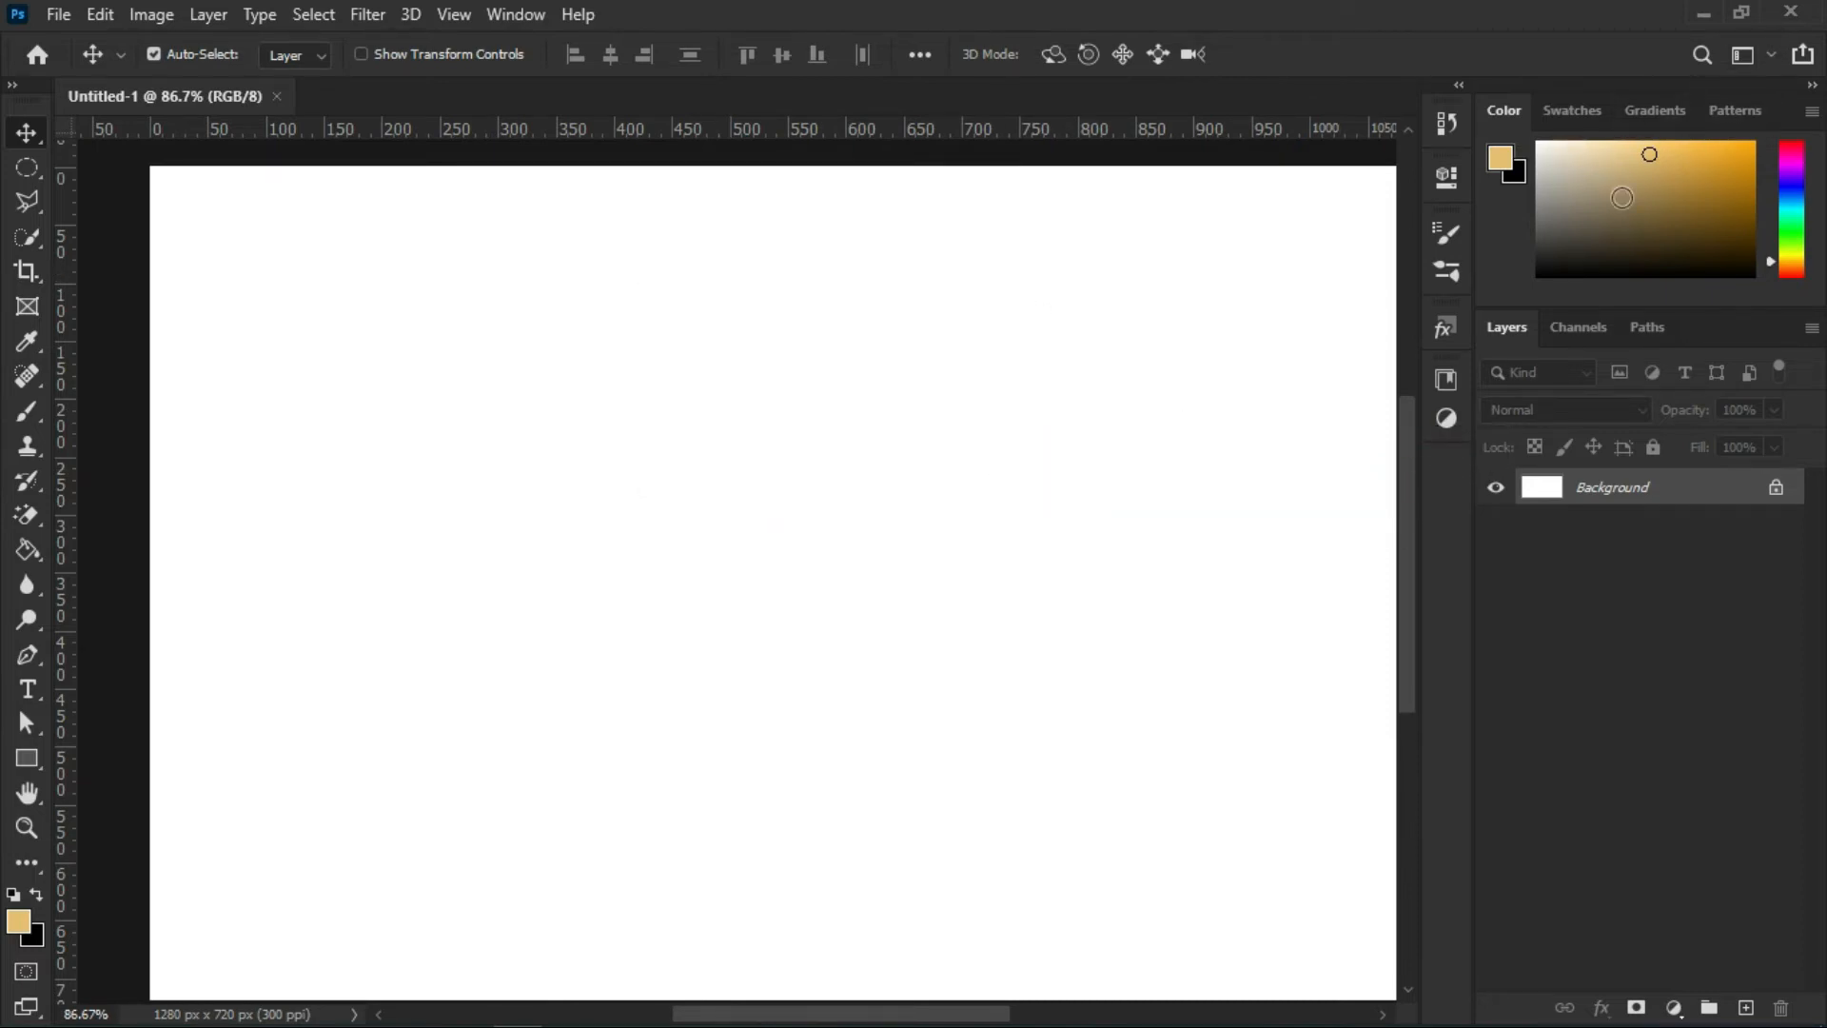
{"action": "left_click_drag", "start_coordinate": [759, 1016], "coordinate": [809, 1016]}
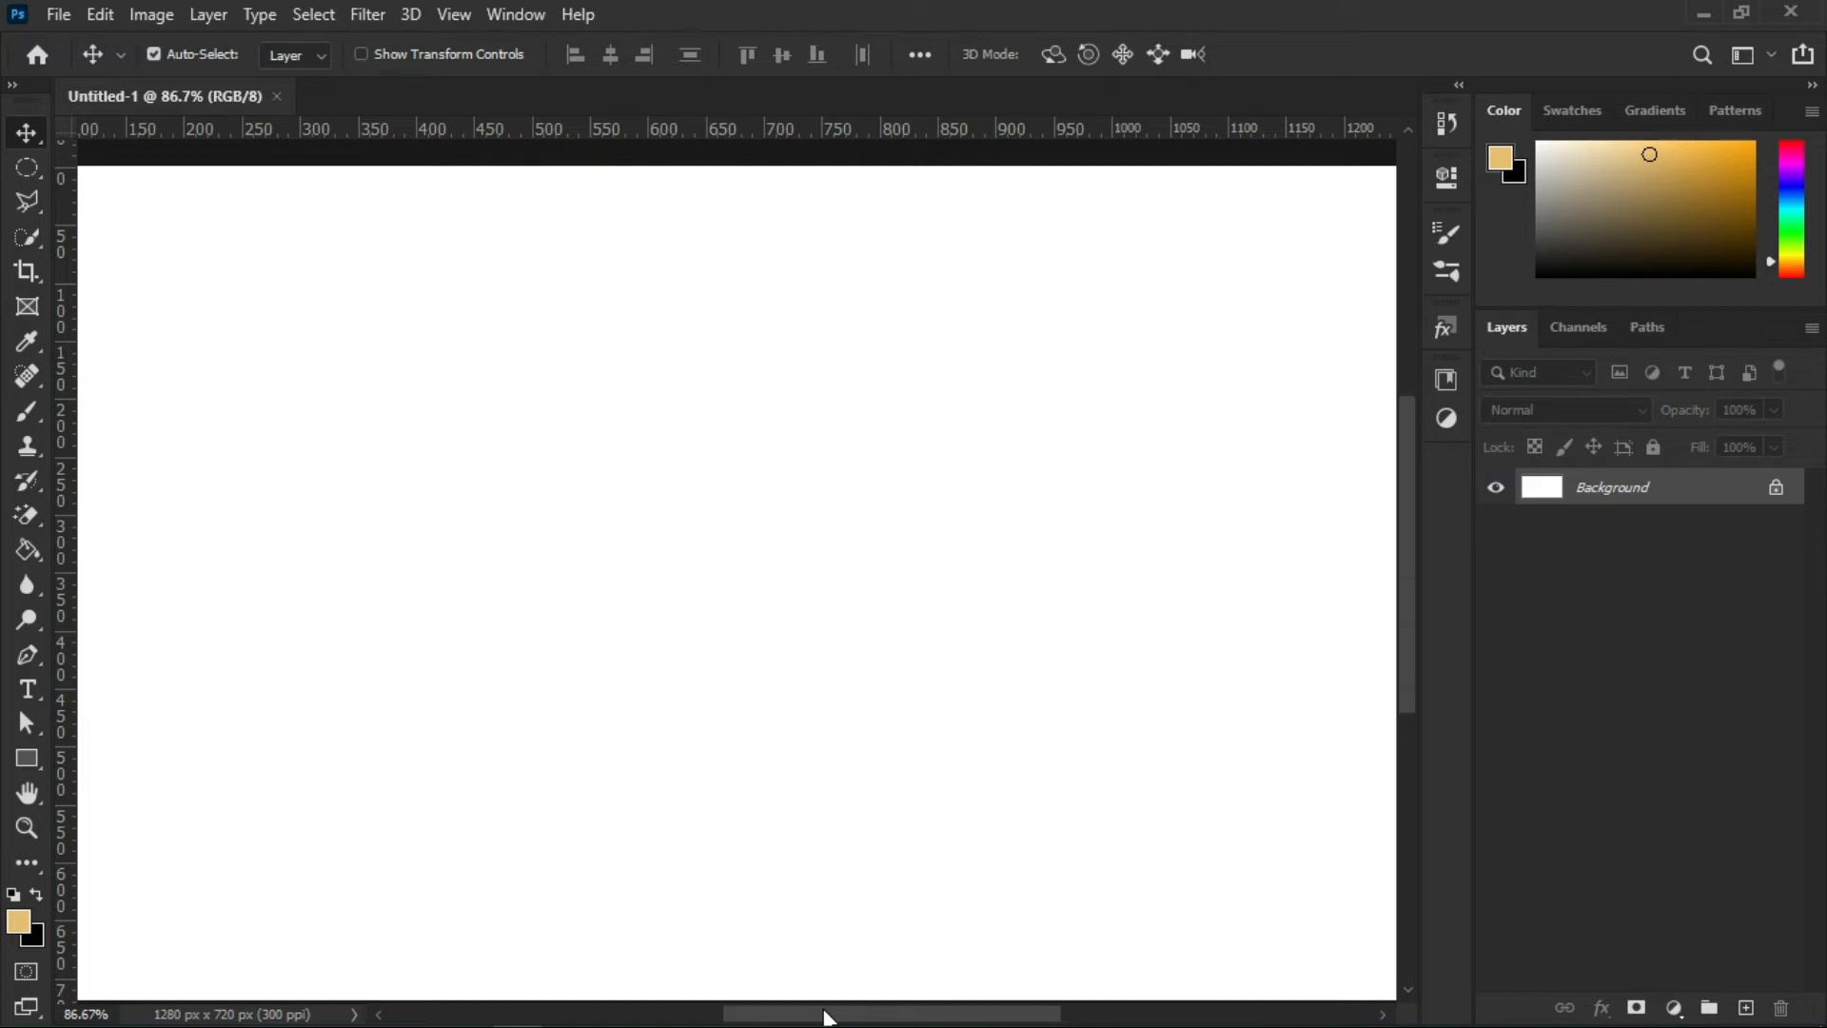
- Close Photoshop and the Required folder window, relaunch Photoshop, and minimize Task Manager
{"action": "left_click", "coordinate": [1808, 15]}
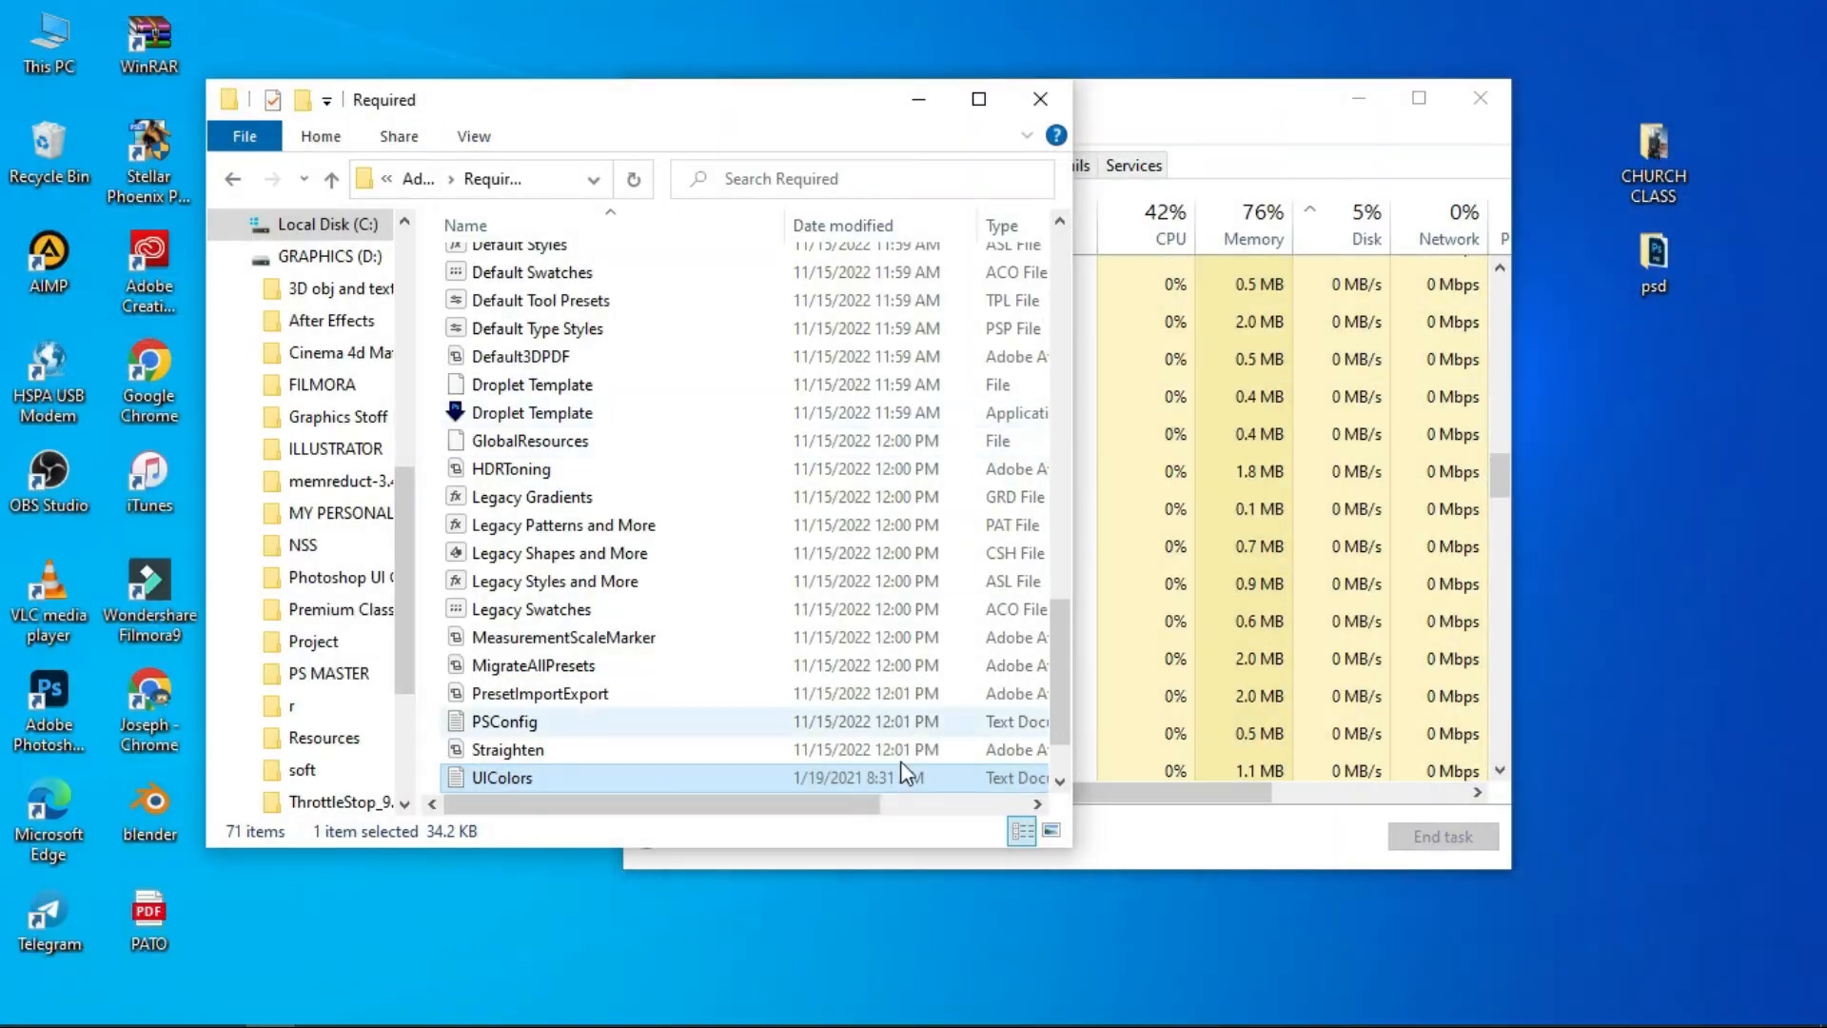
{"action": "left_click", "coordinate": [1038, 99]}
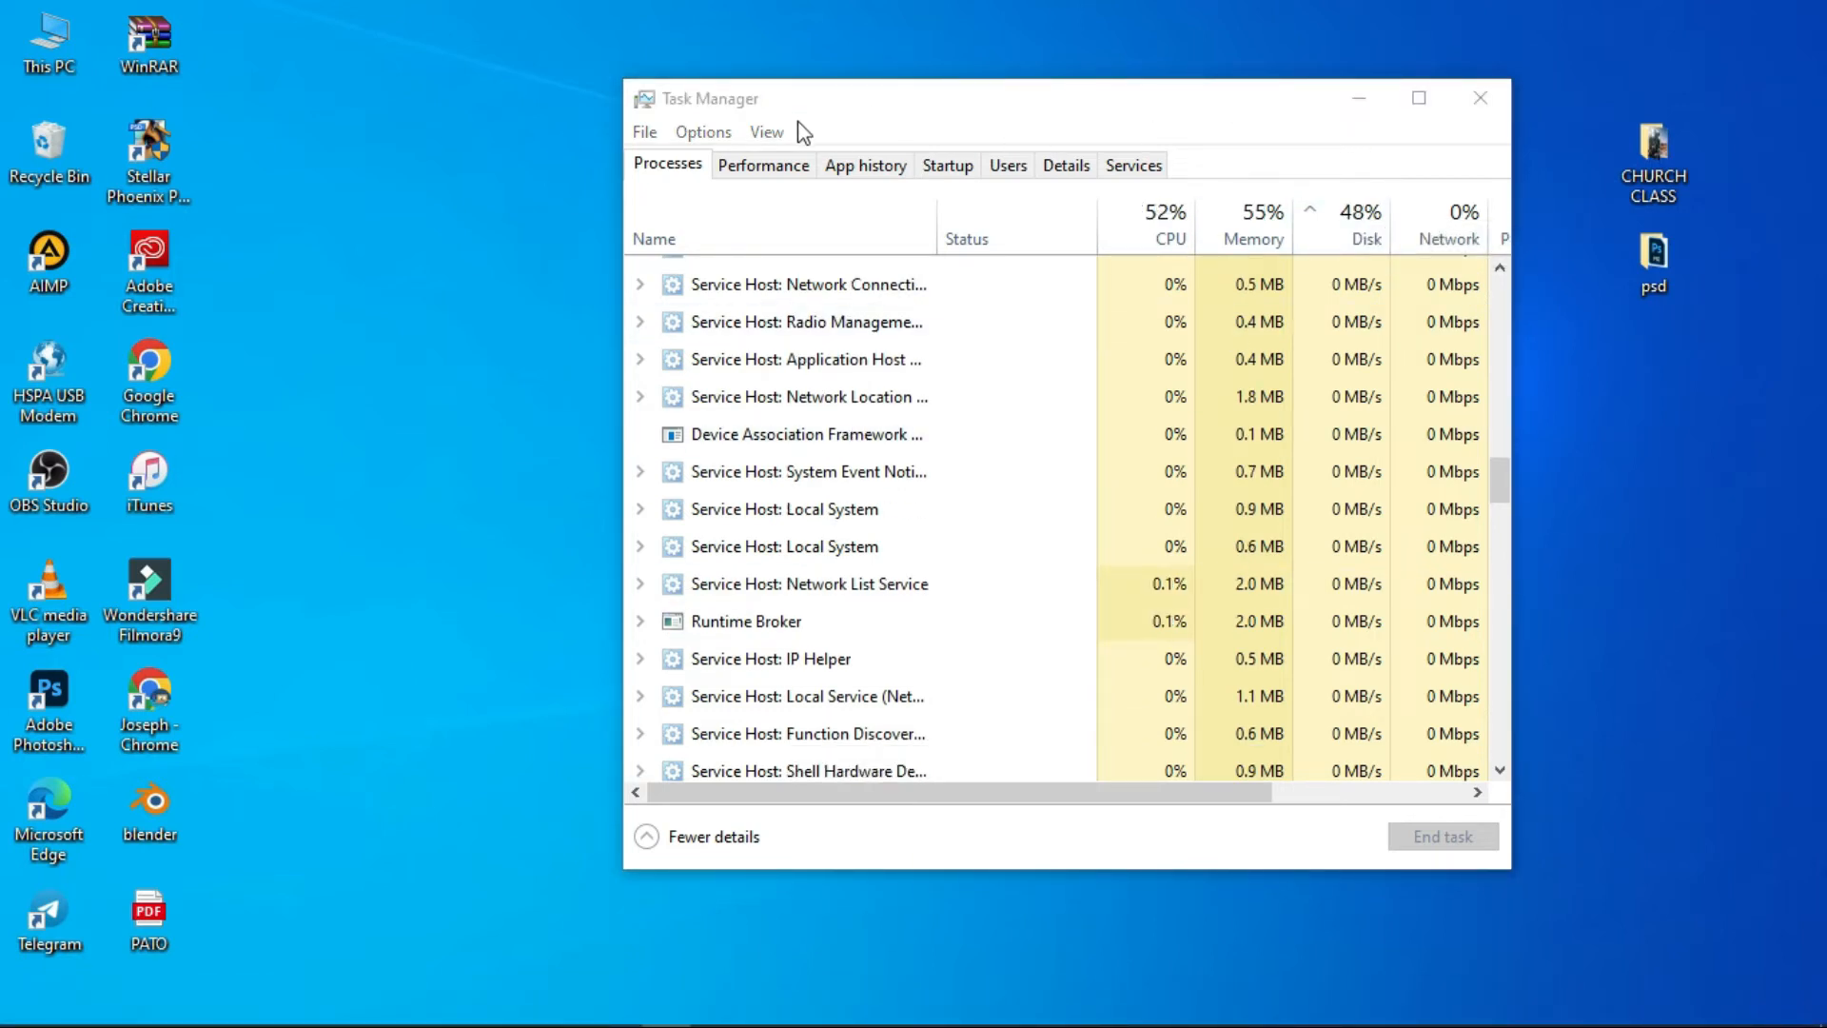
{"action": "left_click", "coordinate": [766, 132]}
{"action": "left_click", "coordinate": [794, 164]}
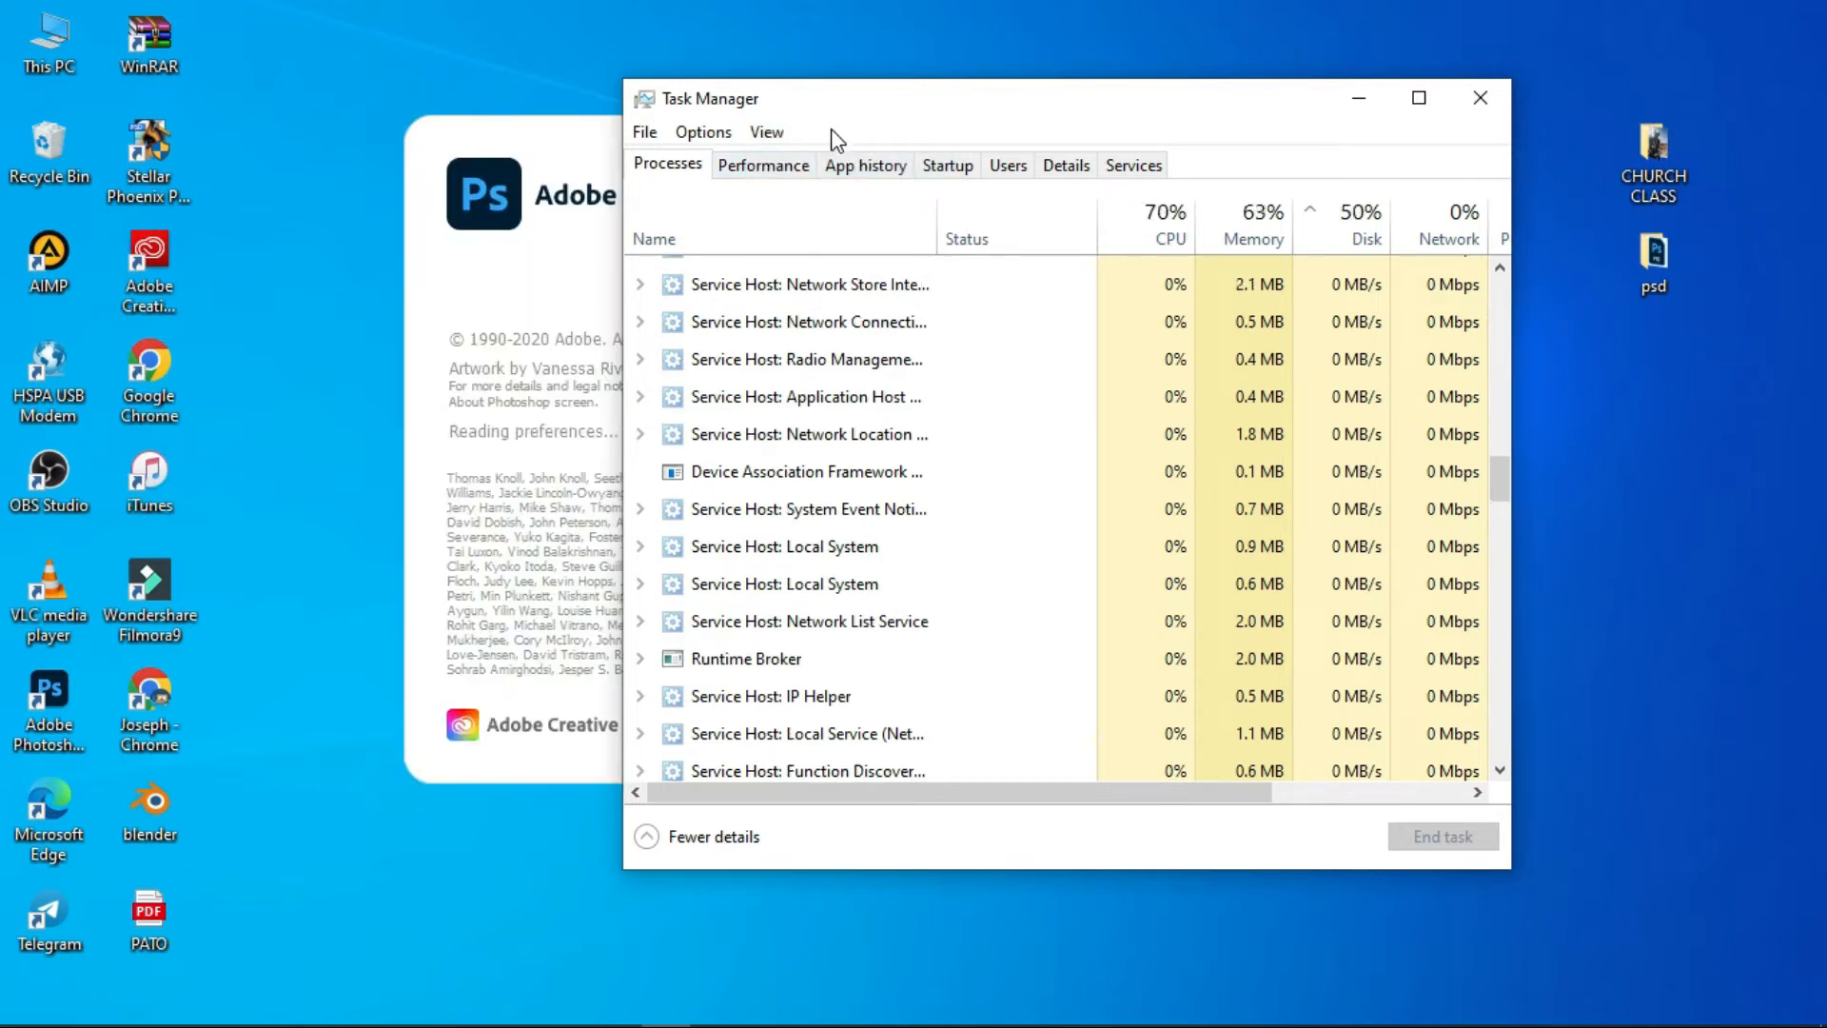
{"action": "left_click", "coordinate": [780, 133]}
{"action": "left_click", "coordinate": [849, 159]}
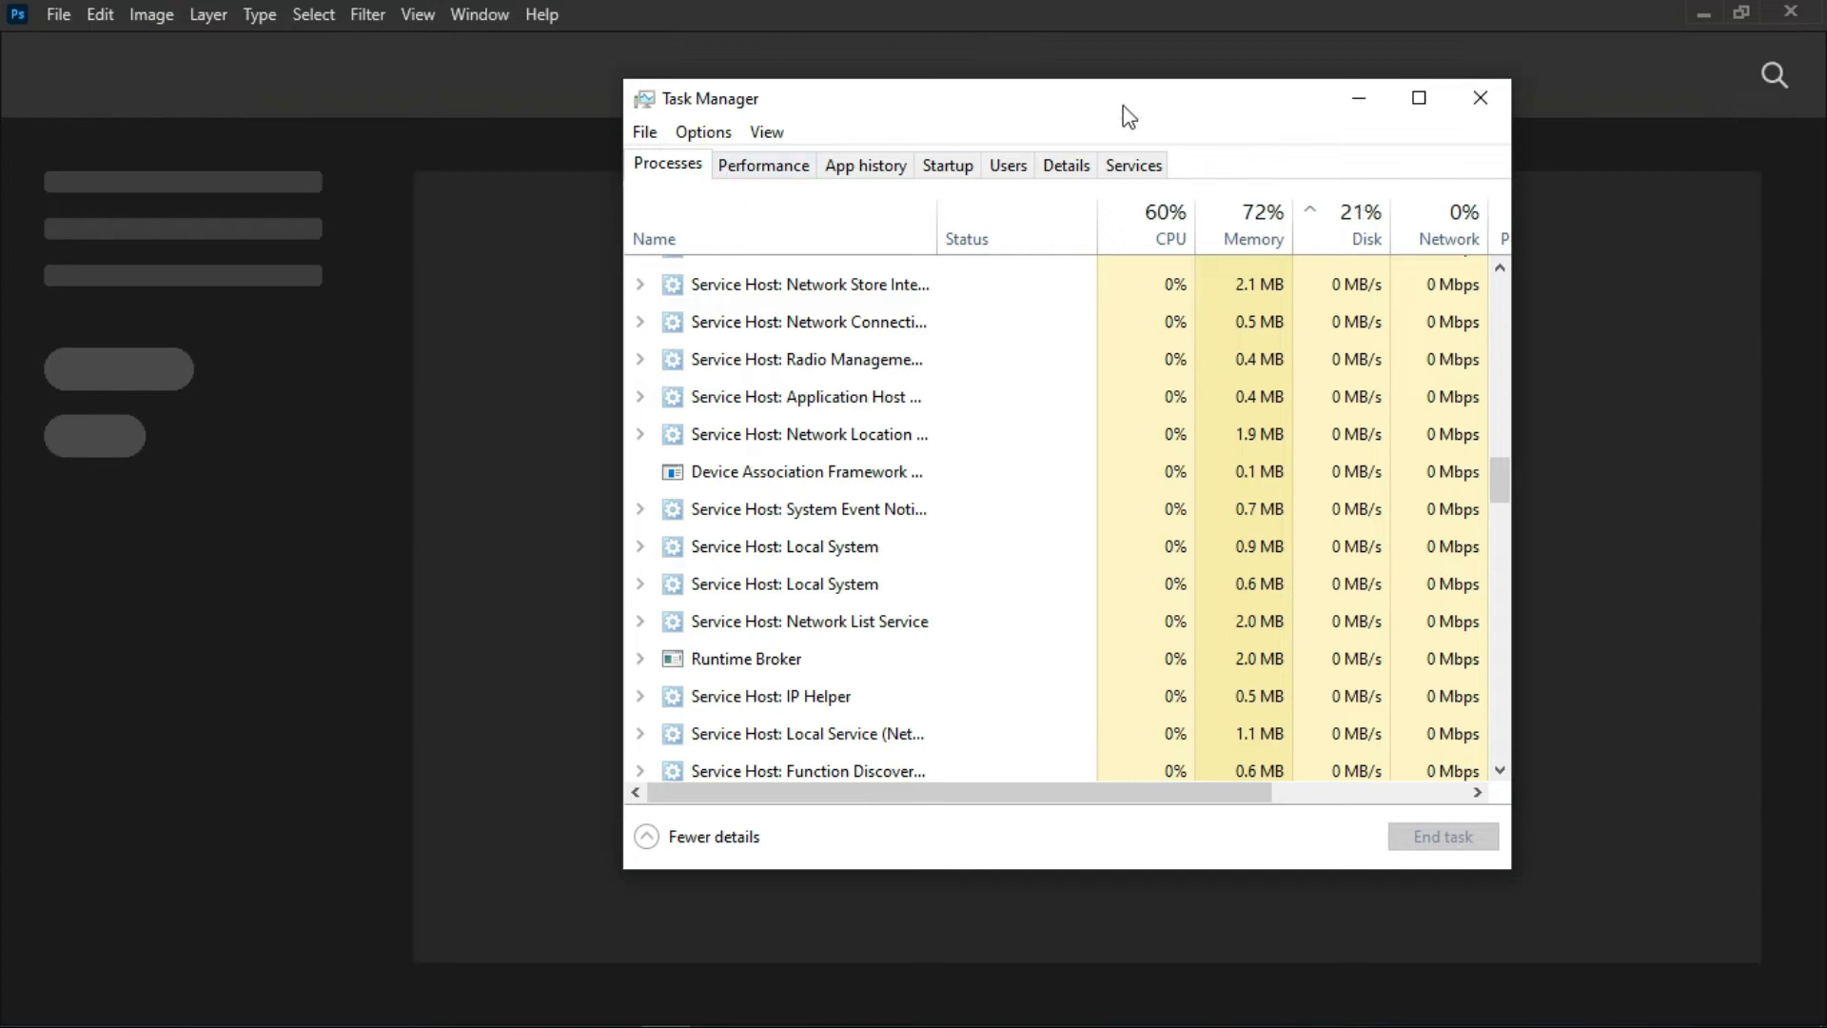
{"action": "left_click", "coordinate": [1356, 103]}
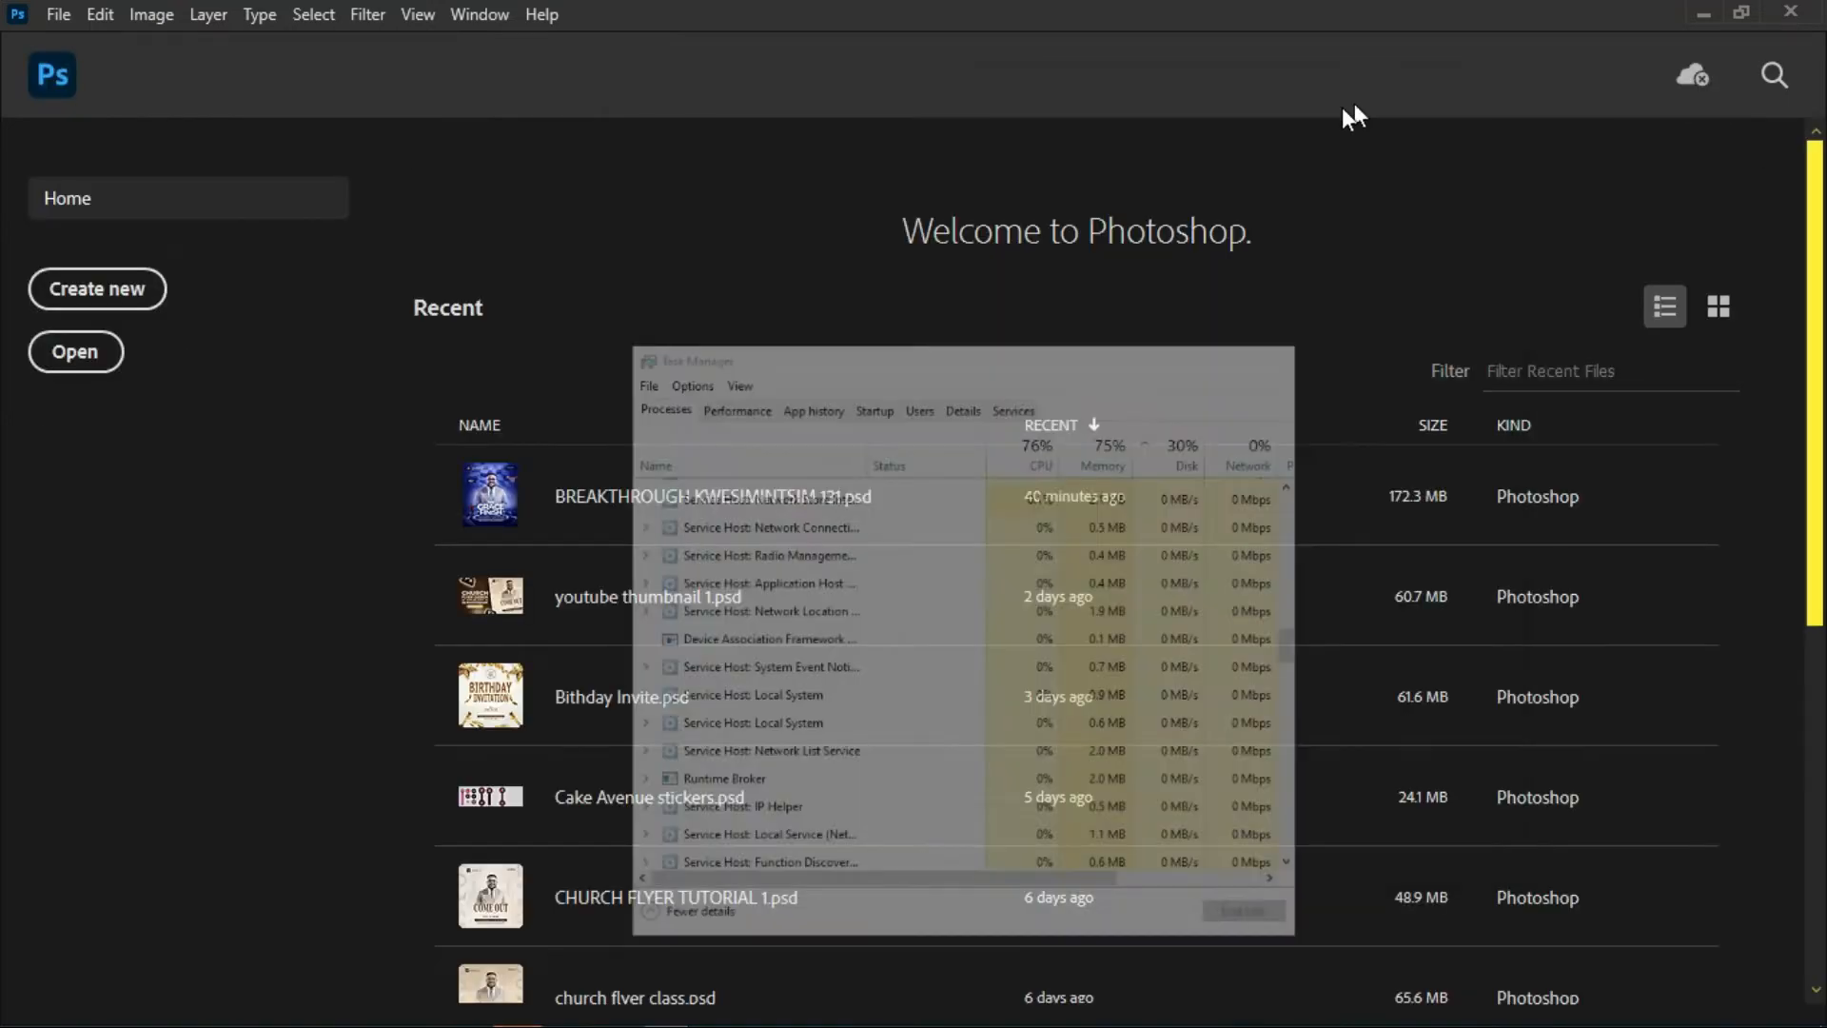
- Scroll through the recent files on the home screen, then choose a workspace to show the main editing interface
{"action": "left_click", "coordinate": [500, 6]}
{"action": "scroll", "coordinate": [1817, 405], "scroll_direction": "down", "scroll_amount": 5}
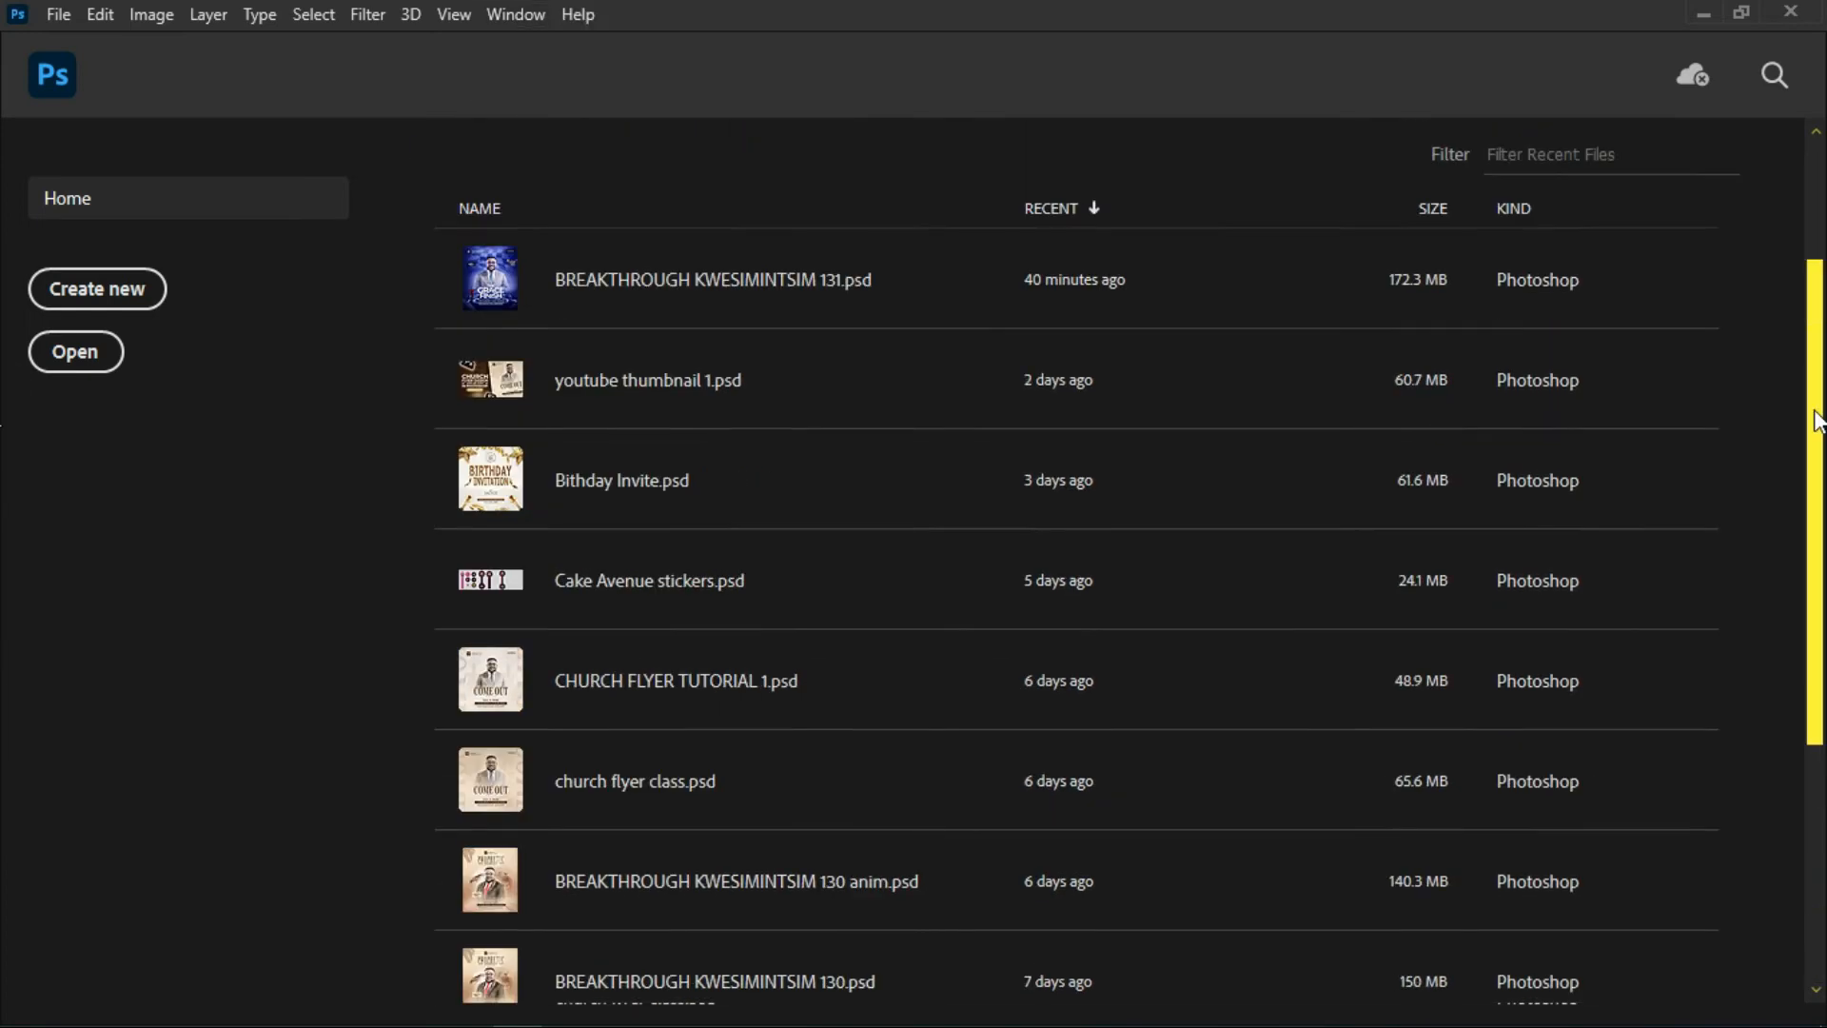
{"action": "left_click", "coordinate": [522, 15]}
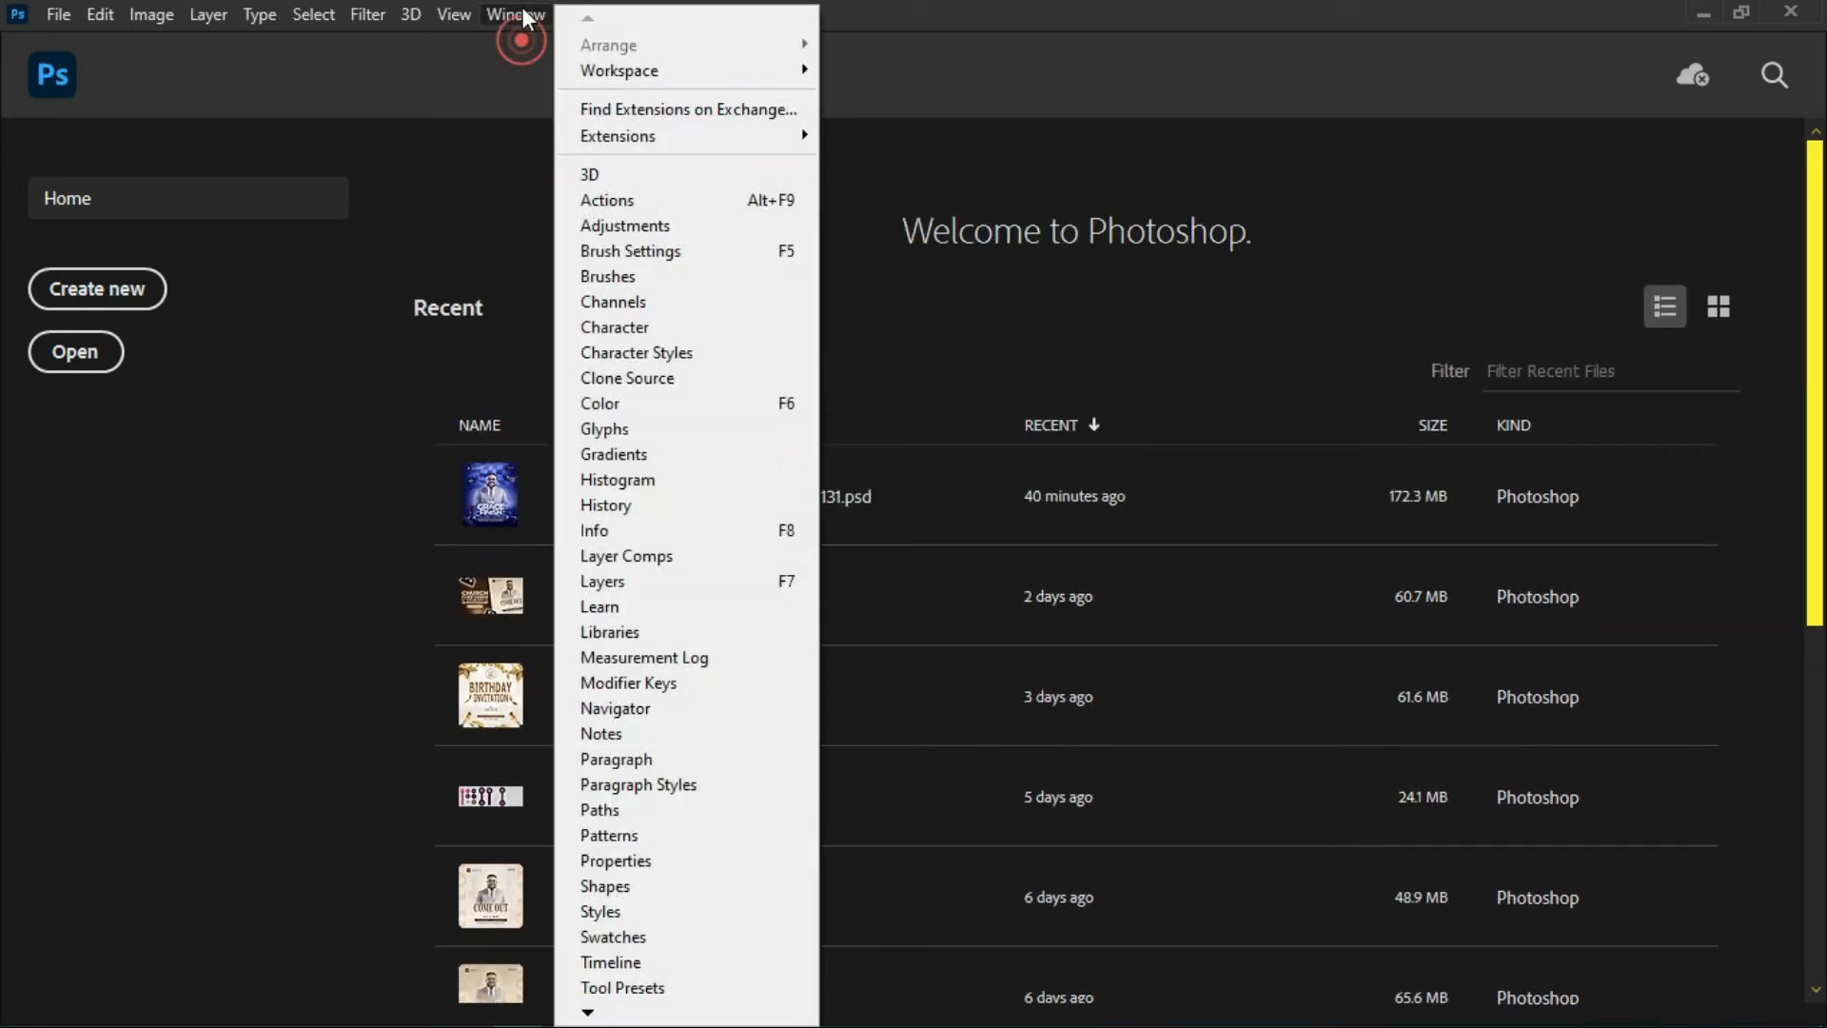
{"action": "mouse_move", "coordinate": [754, 70]}
{"action": "left_click", "coordinate": [868, 67]}
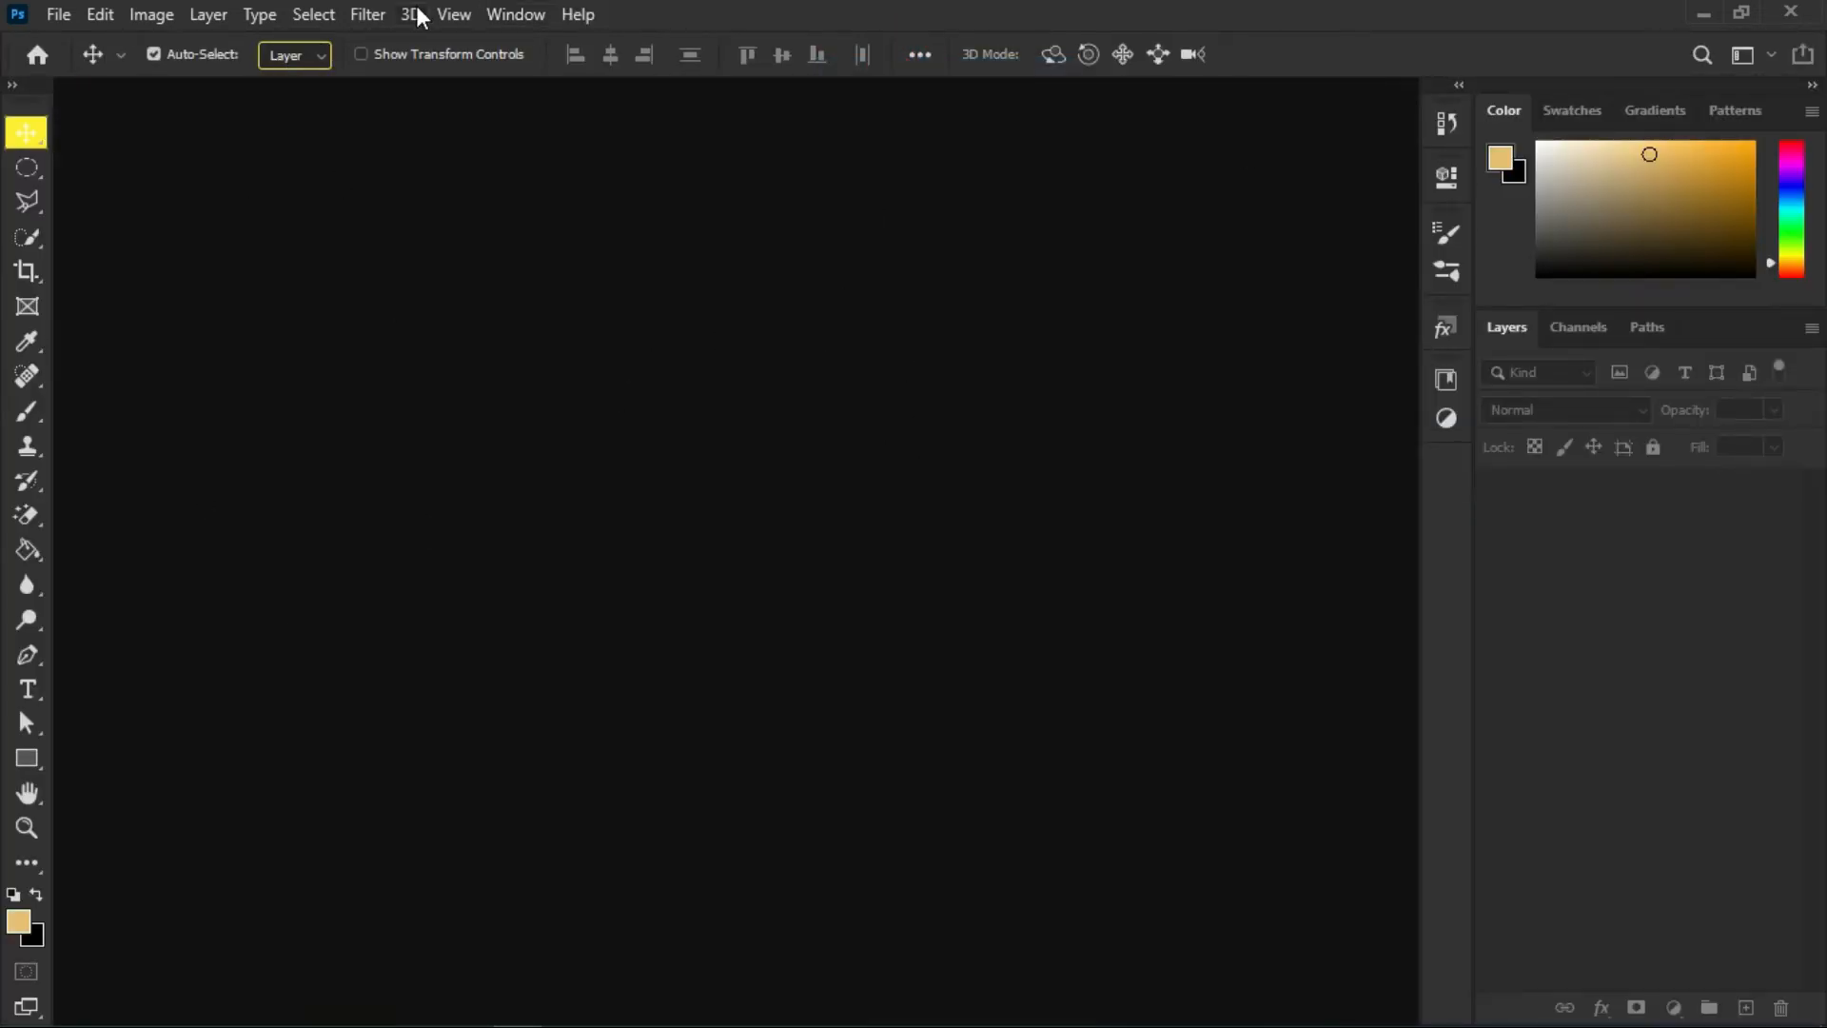
- Create a new blank document of 1280 px x 720 px at 300 ppi
{"action": "left_click", "coordinate": [76, 13]}
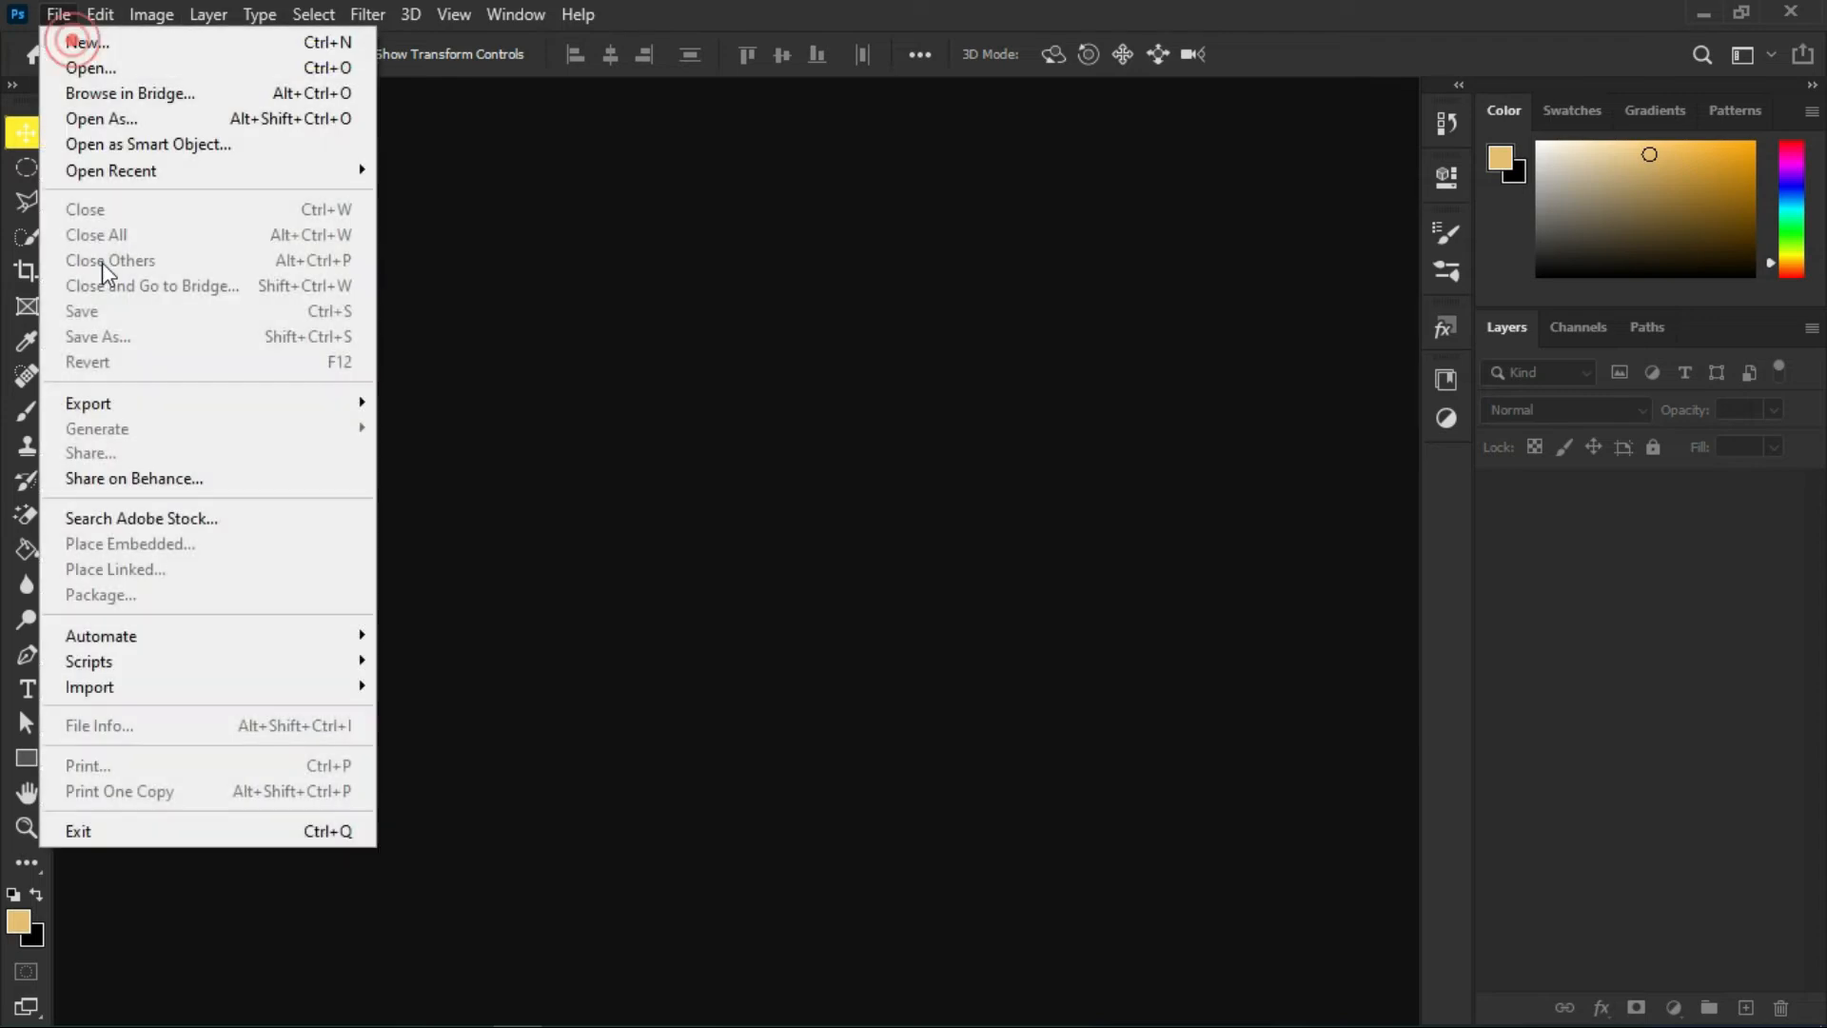
{"action": "left_click", "coordinate": [176, 40]}
{"action": "double_click", "coordinate": [371, 355]}
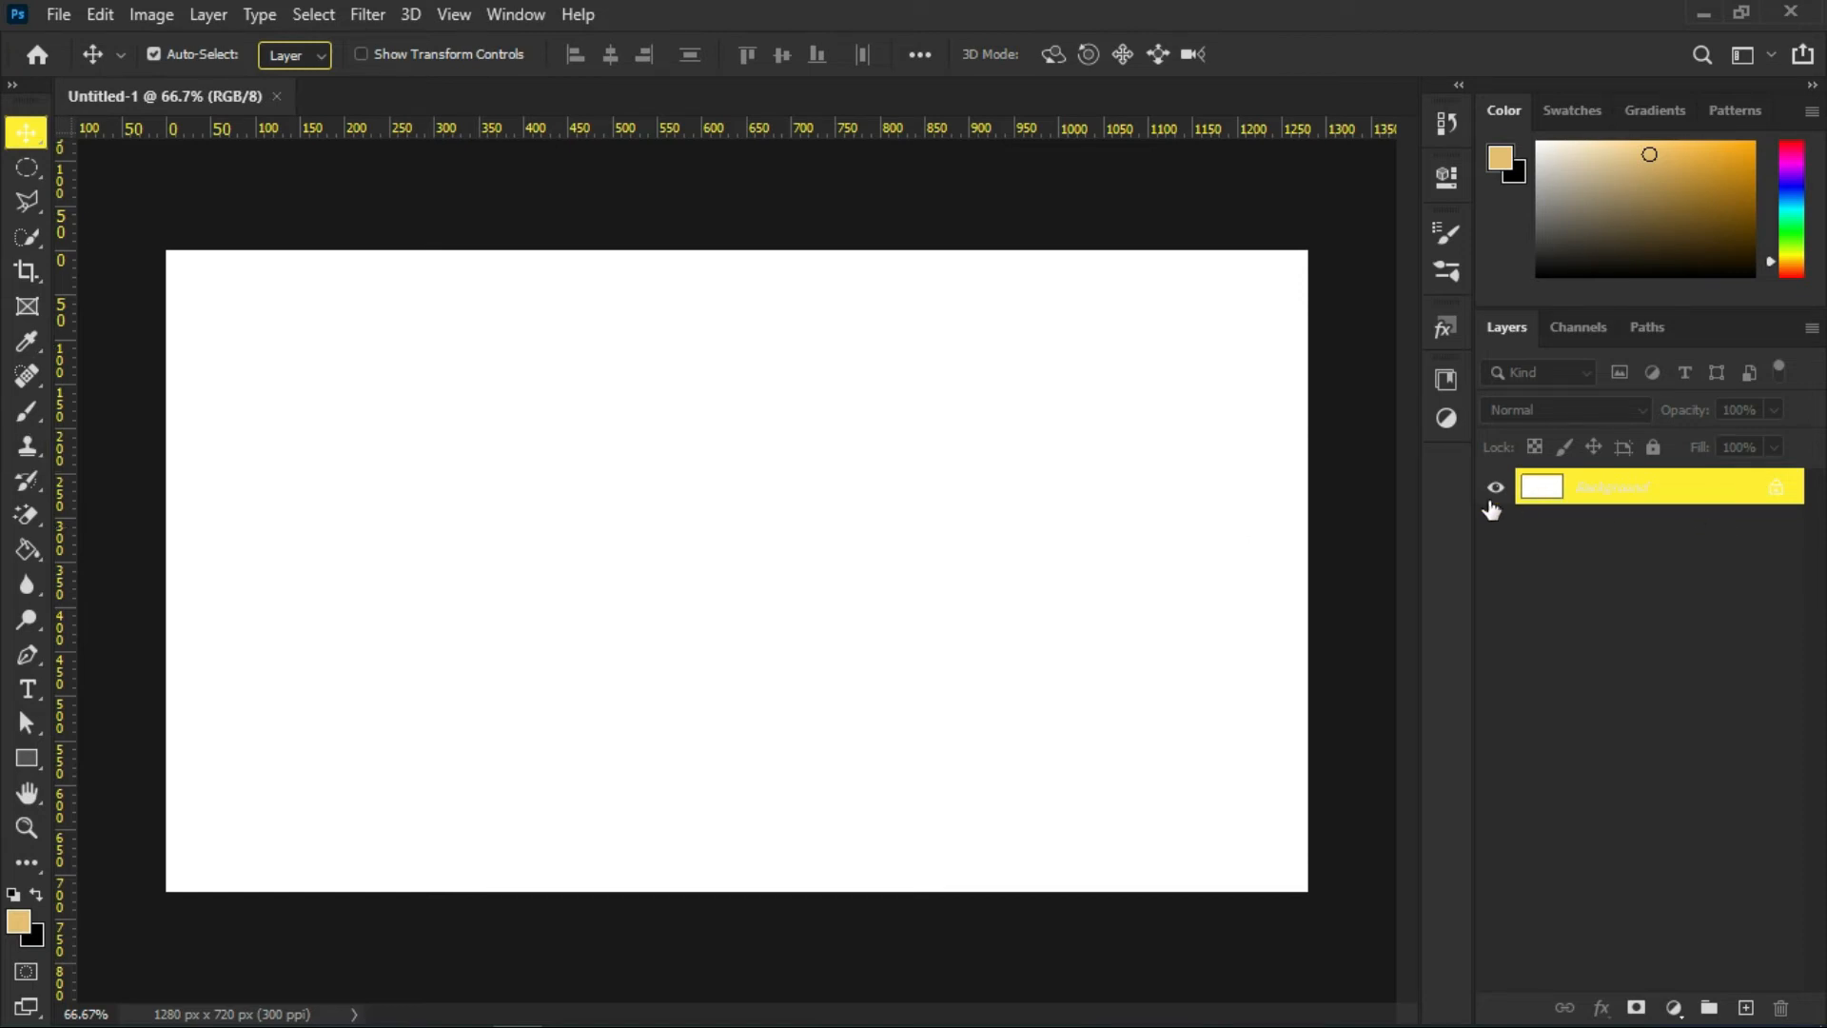
- Open the Interface preferences and select the second-darkest gray color theme
{"action": "left_click", "coordinate": [61, 13]}
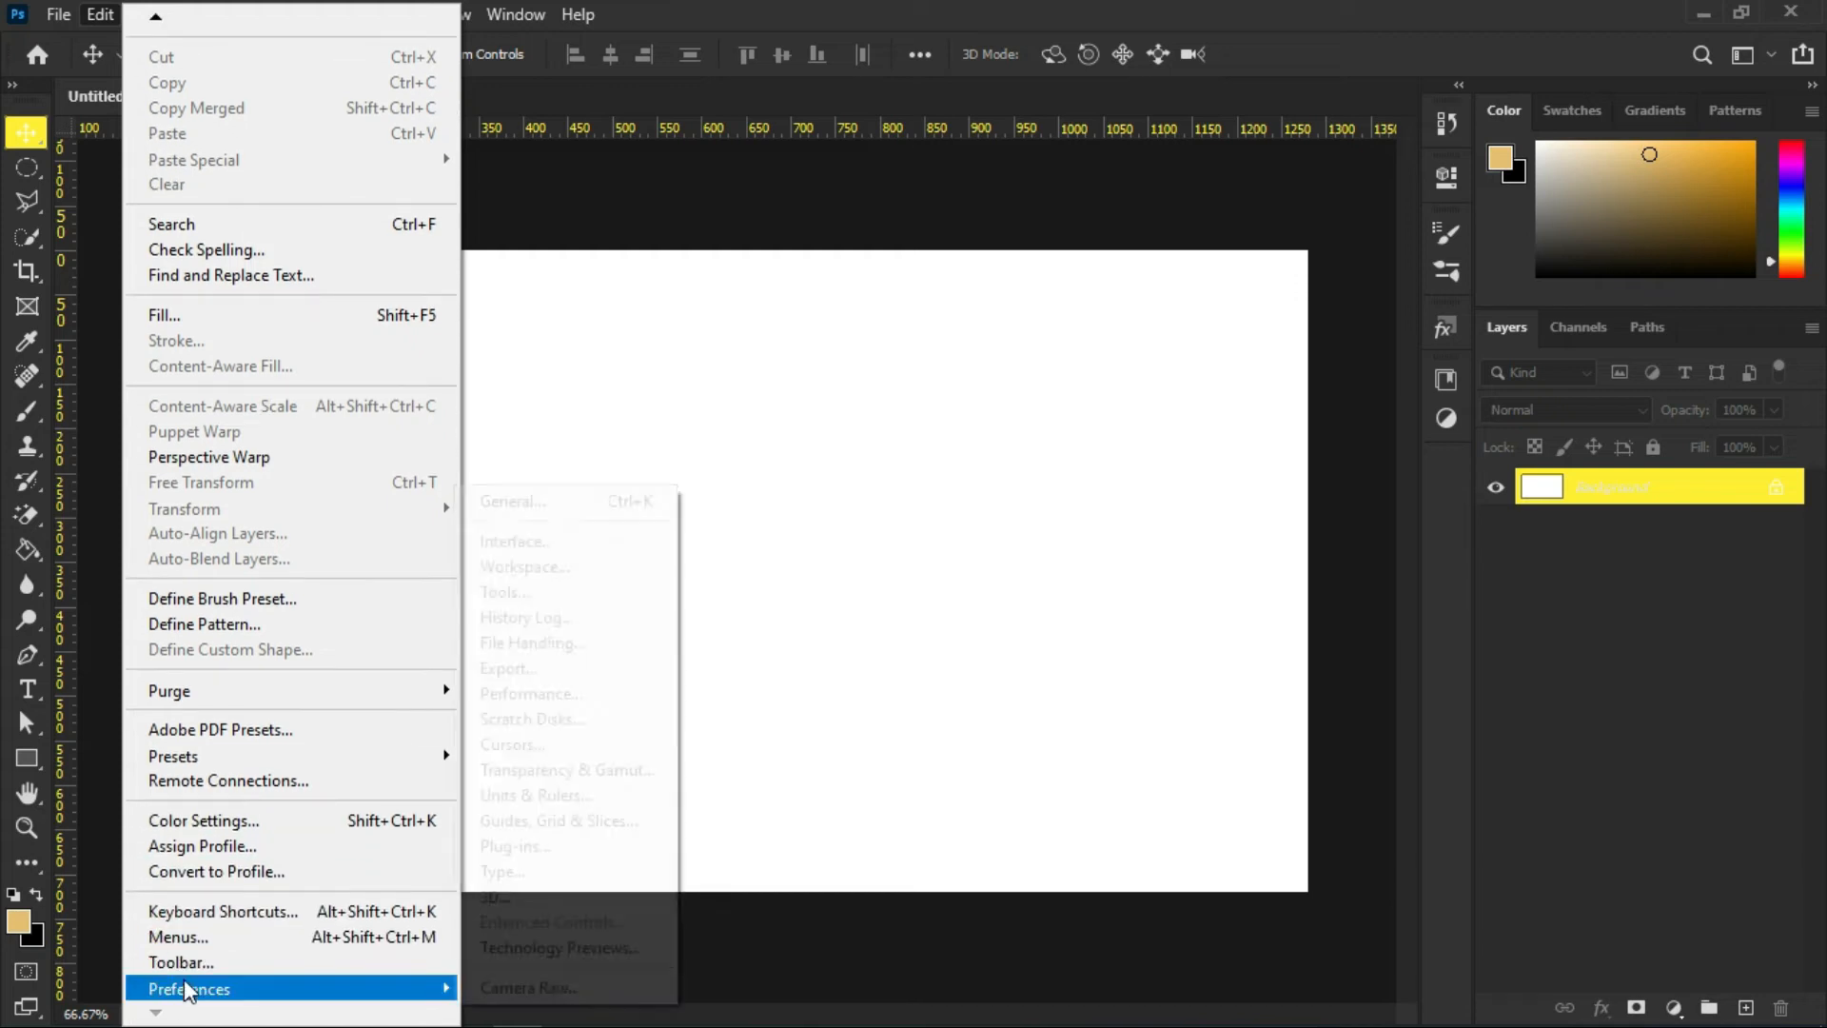
{"action": "mouse_move", "coordinate": [407, 995]}
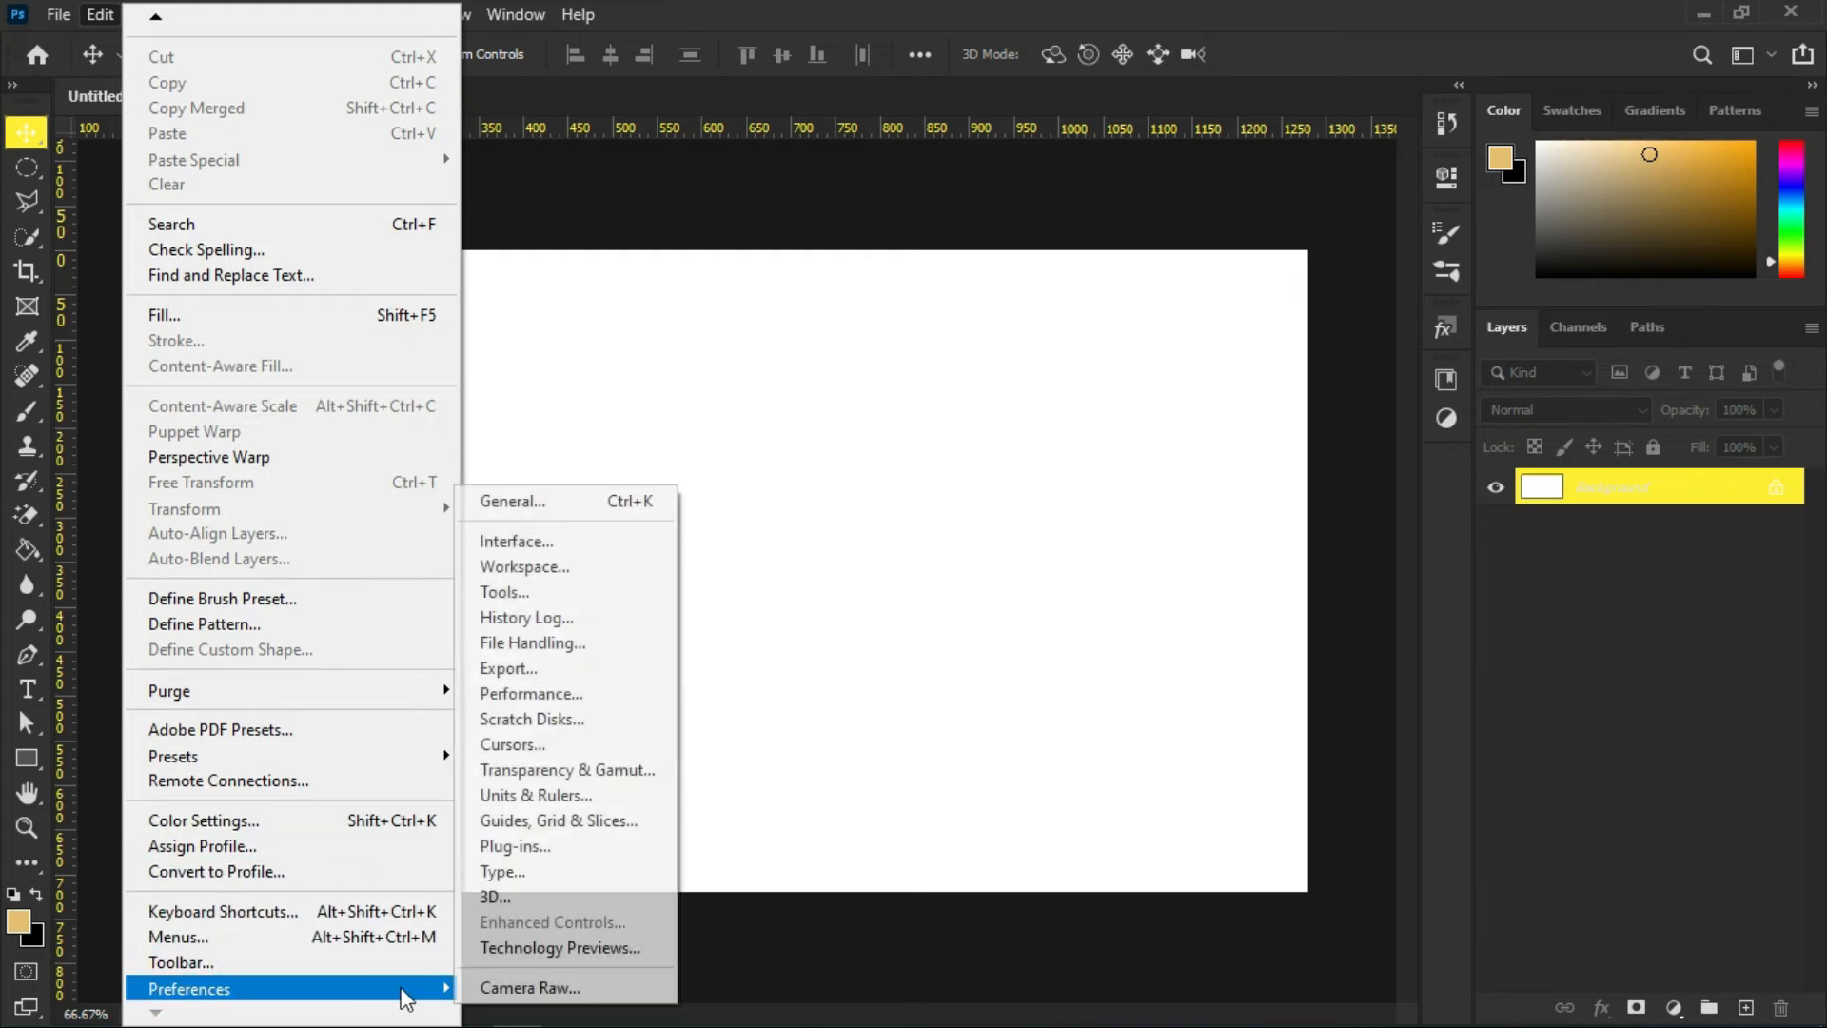
{"action": "left_click", "coordinate": [592, 542]}
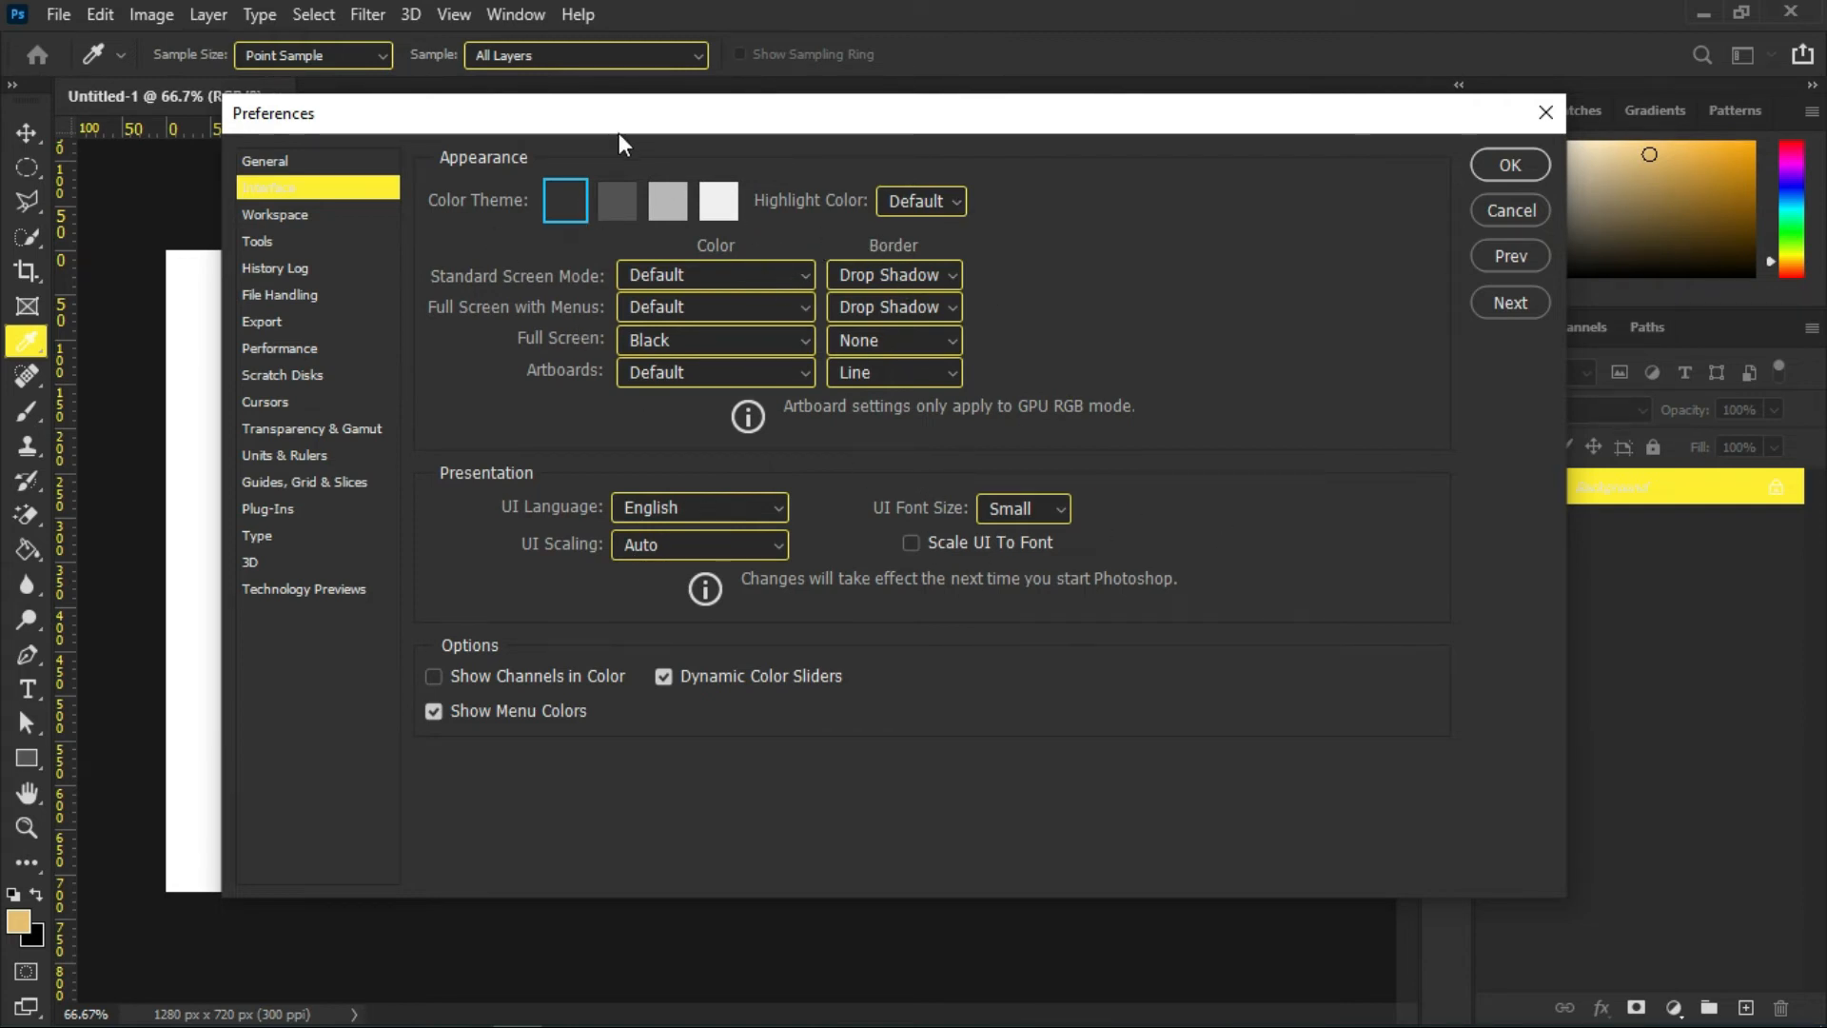
{"action": "left_click", "coordinate": [617, 200]}
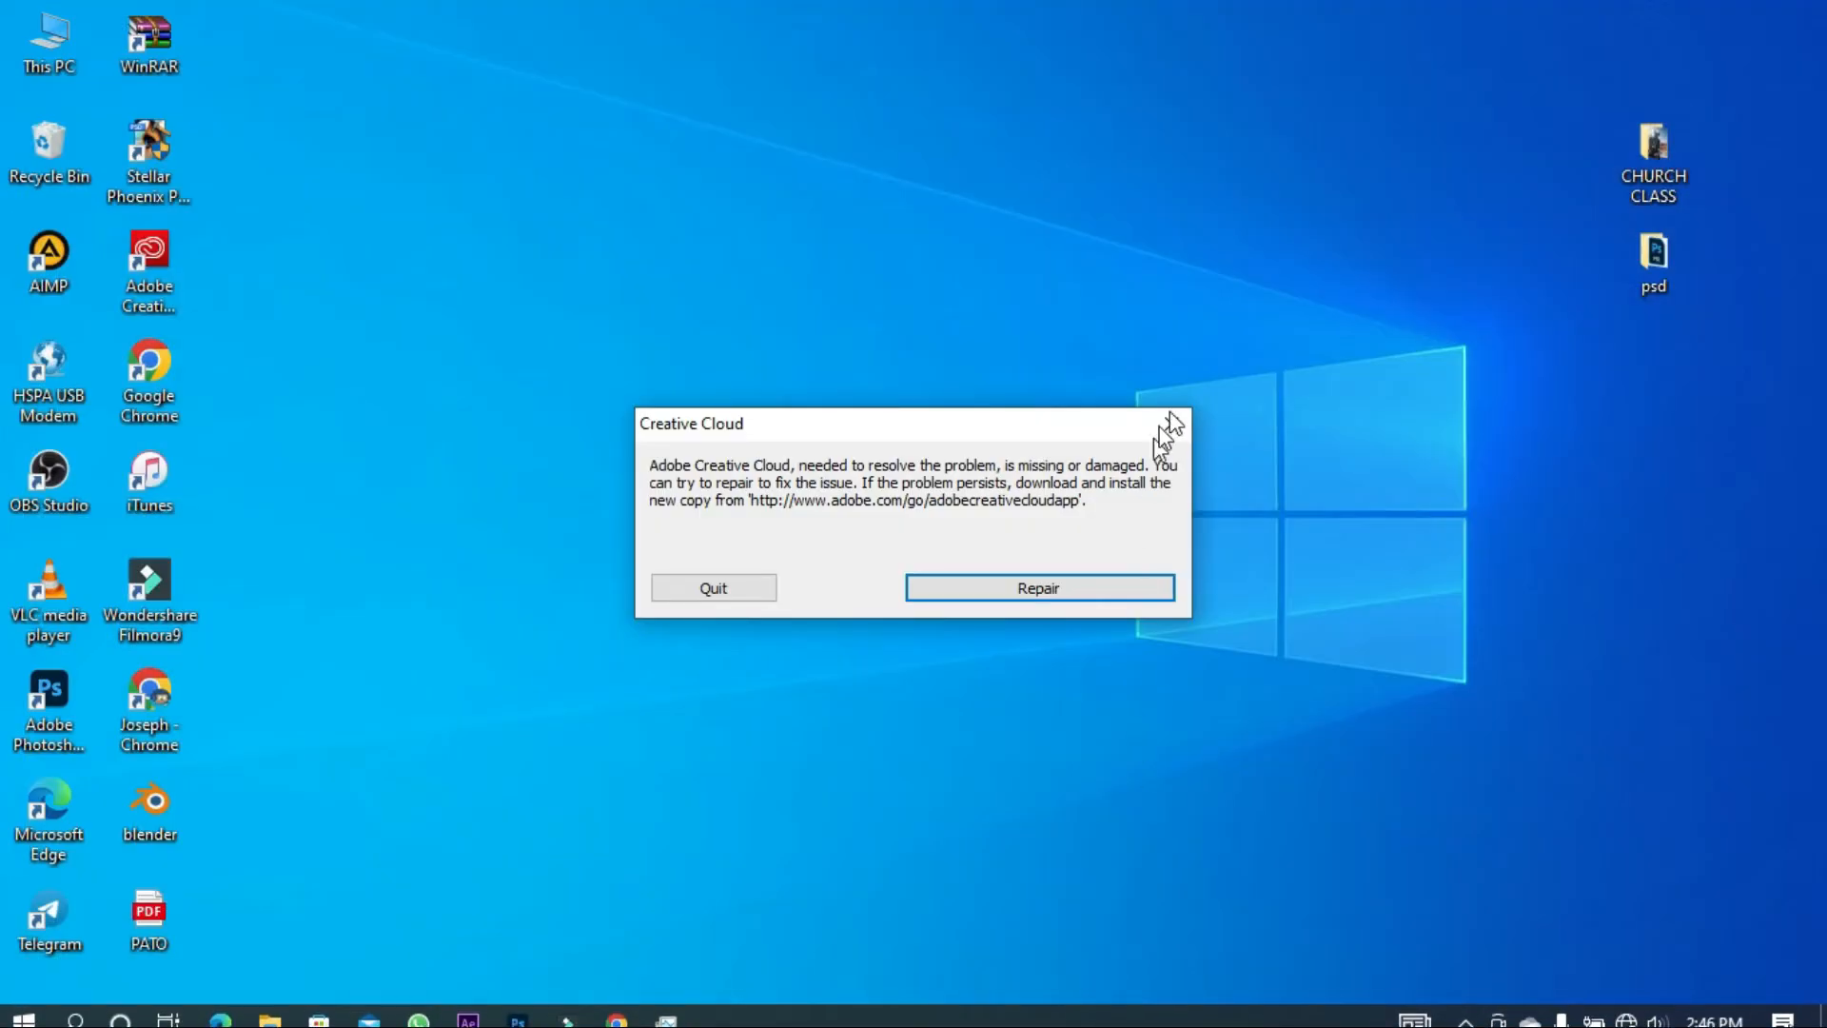
- Dismiss the Creative Cloud repair dialog and open a single File Explorer window
{"action": "left_click", "coordinate": [1171, 411]}
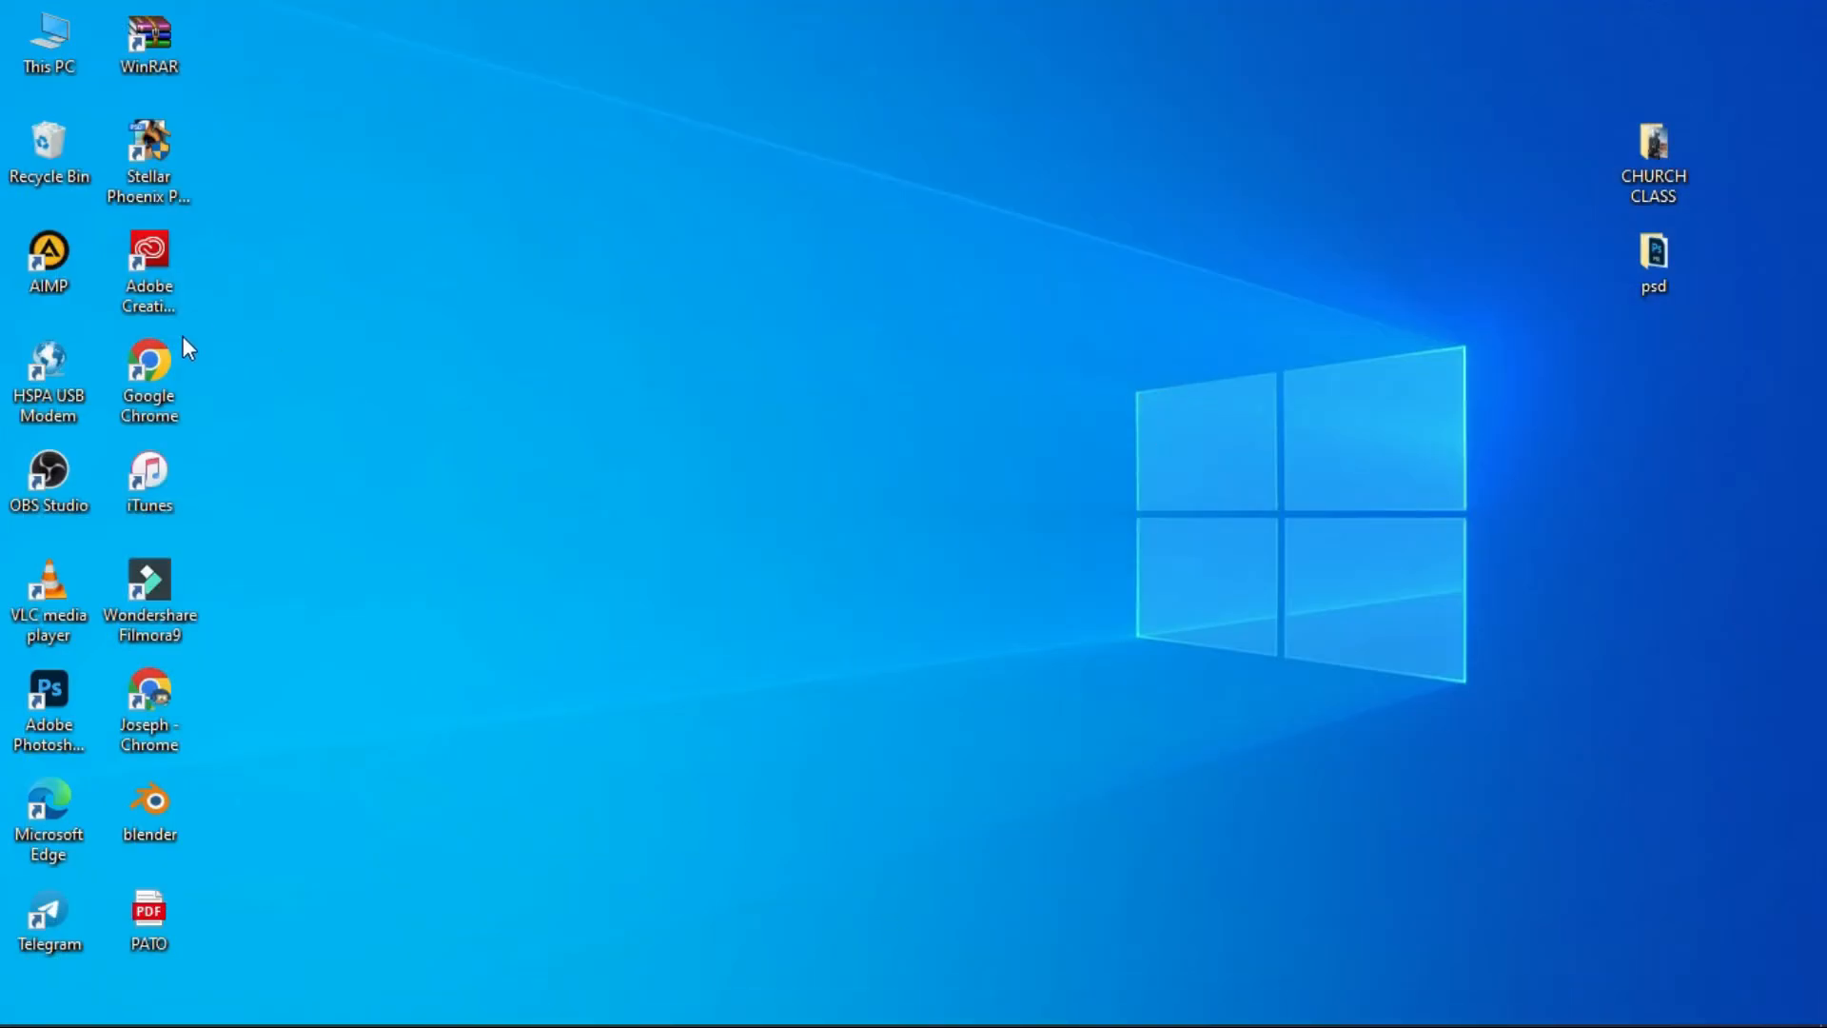
{"action": "mouse_move", "coordinate": [423, 1015]}
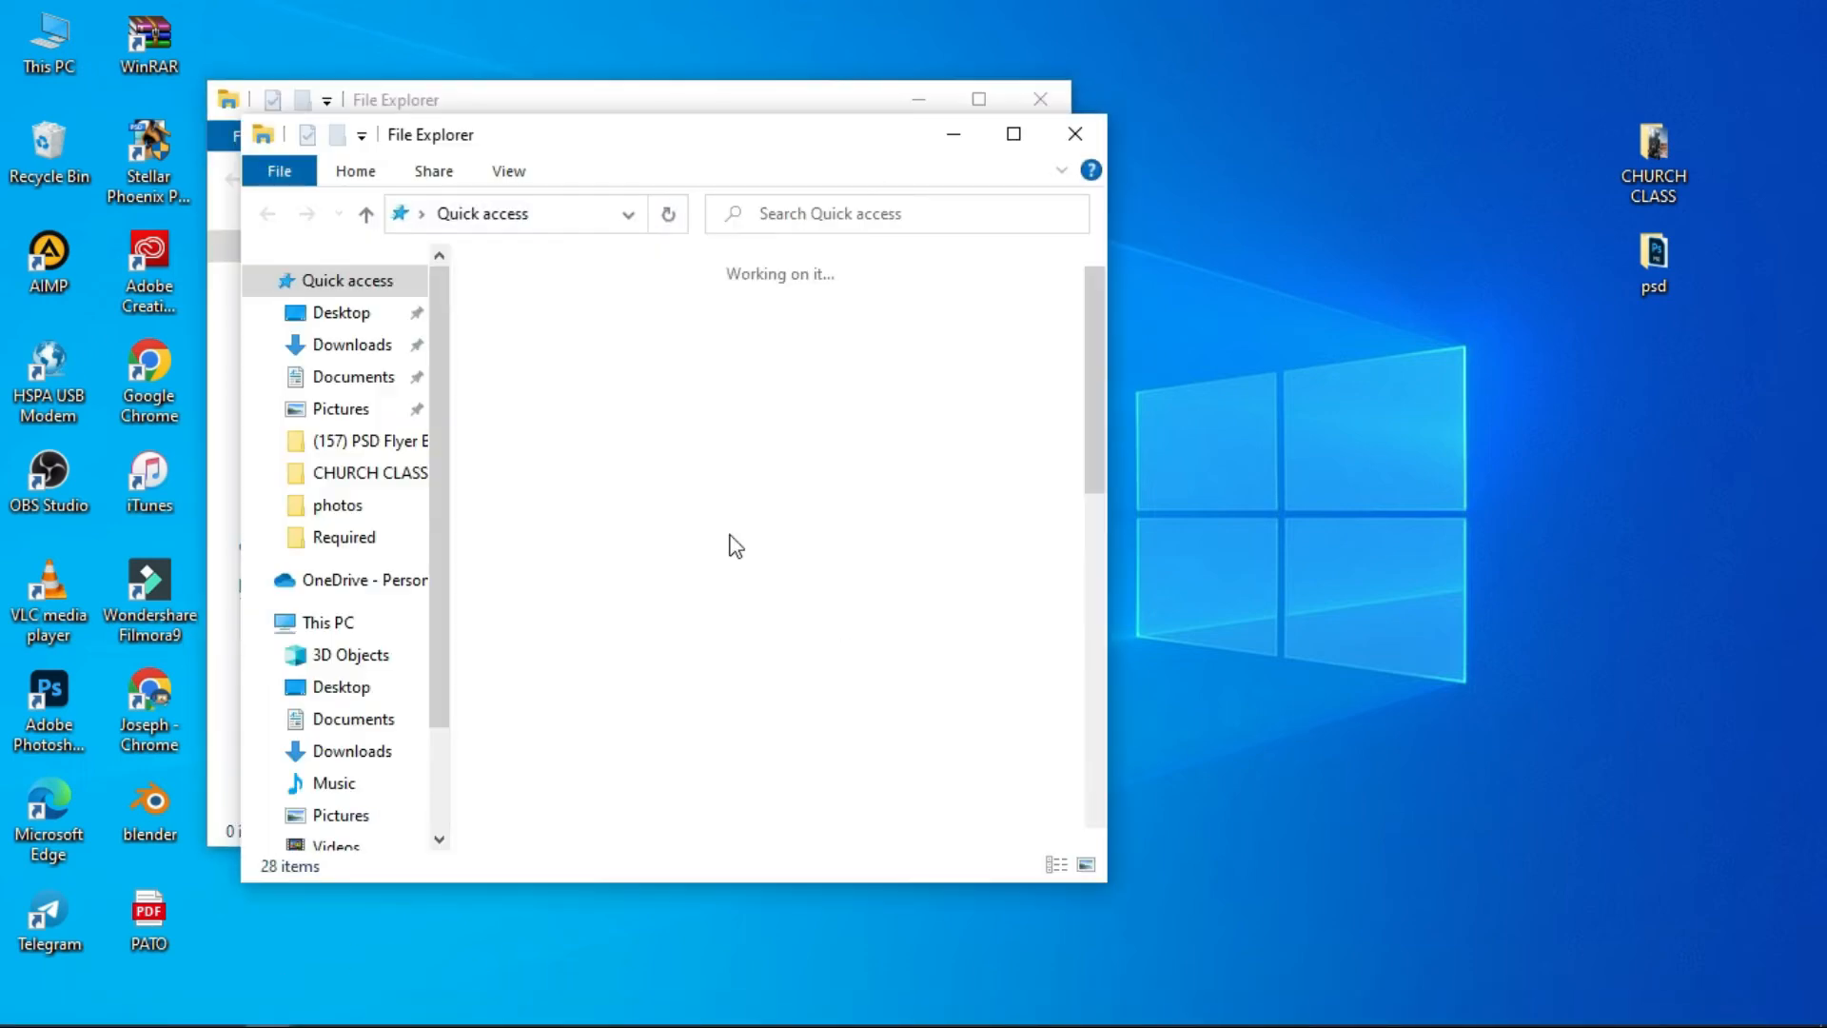
{"action": "left_click", "coordinate": [1041, 85]}
- Go to Local Disk (C:)\Program Files\Adobe\Adobe Photoshop 2020\Required and scroll down to its files
{"action": "left_click", "coordinate": [369, 620]}
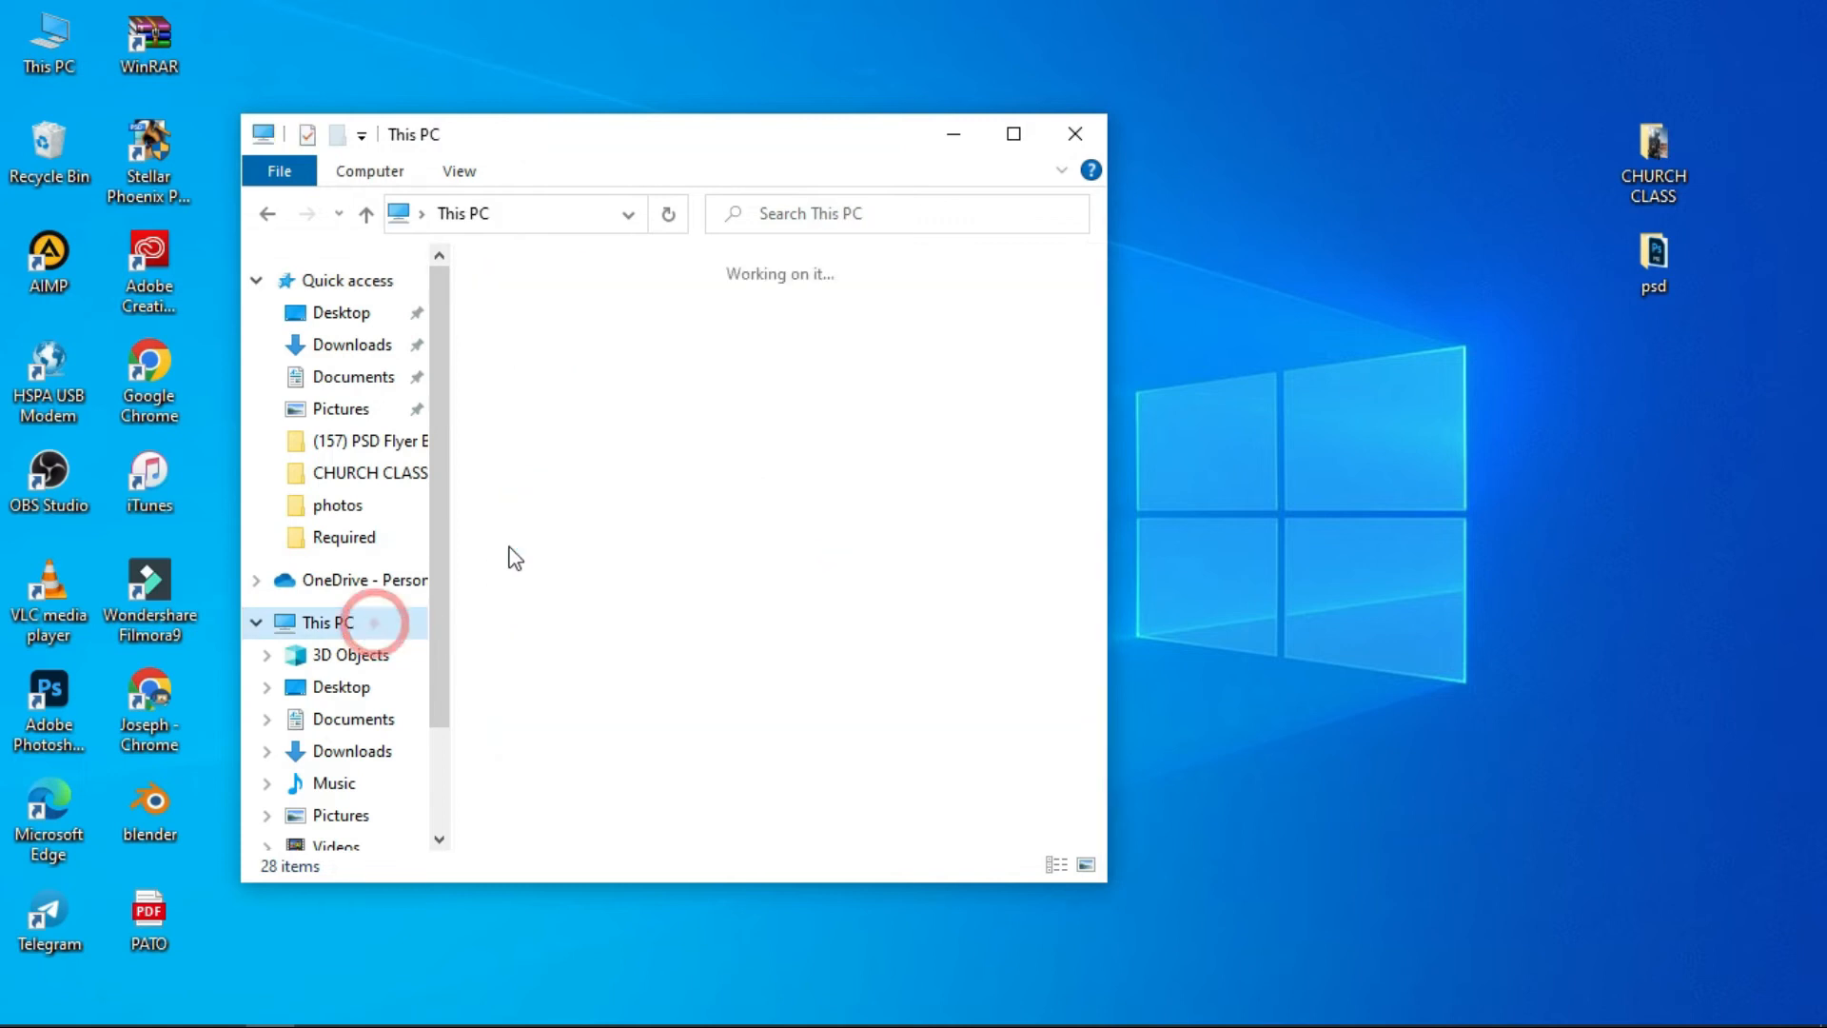
{"action": "scroll", "coordinate": [609, 723], "scroll_direction": "down", "scroll_amount": 2}
{"action": "double_click", "coordinate": [692, 677]}
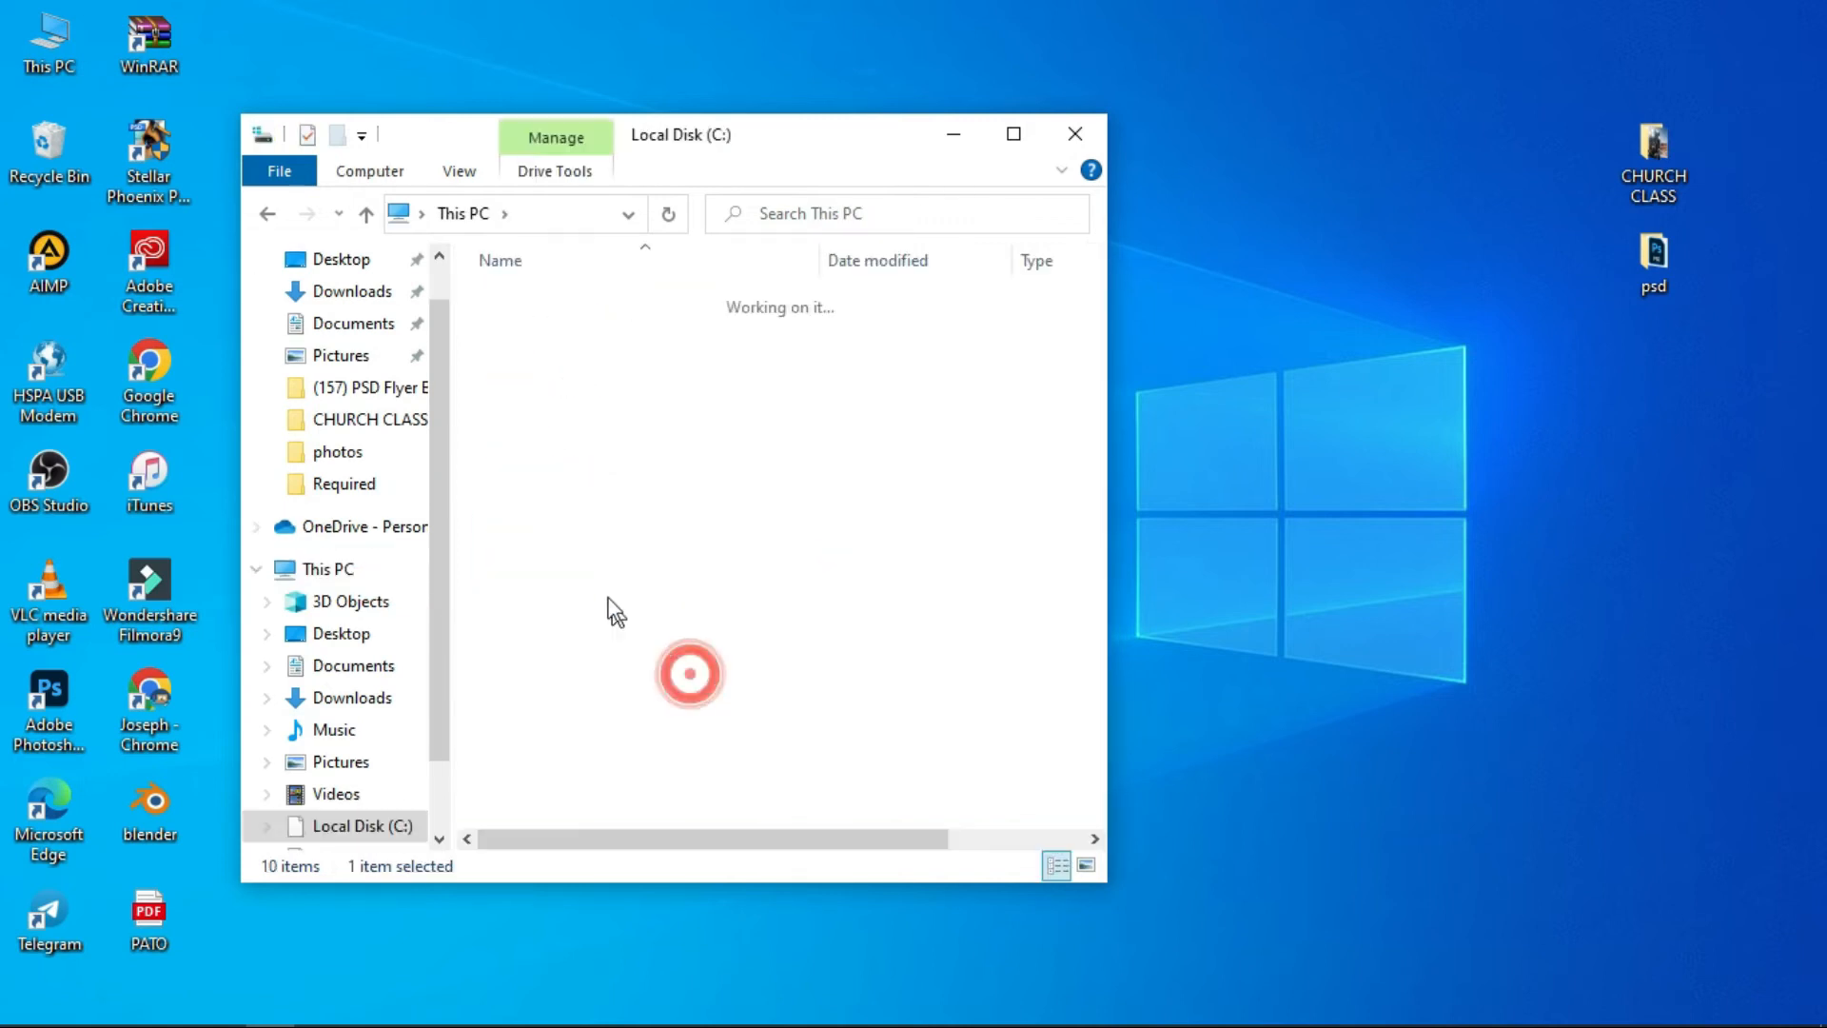
{"action": "left_click", "coordinate": [626, 383]}
{"action": "double_click", "coordinate": [626, 384]}
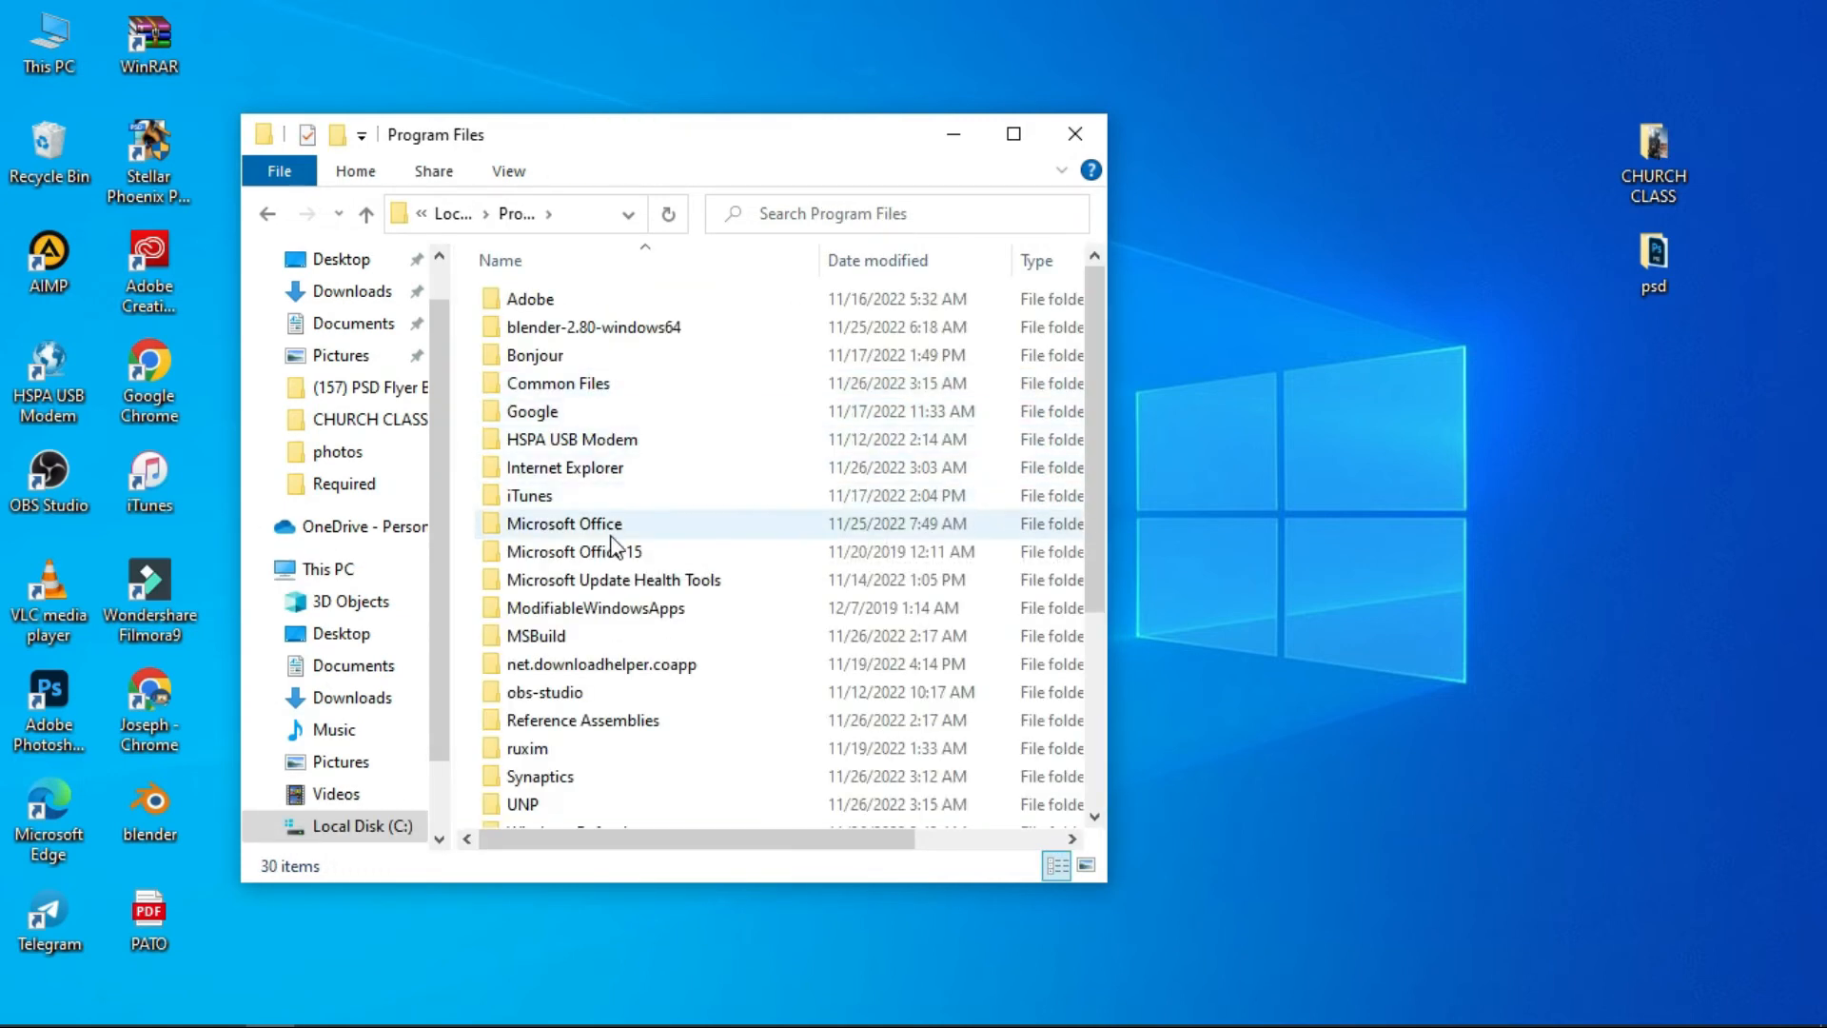
{"action": "double_click", "coordinate": [594, 295]}
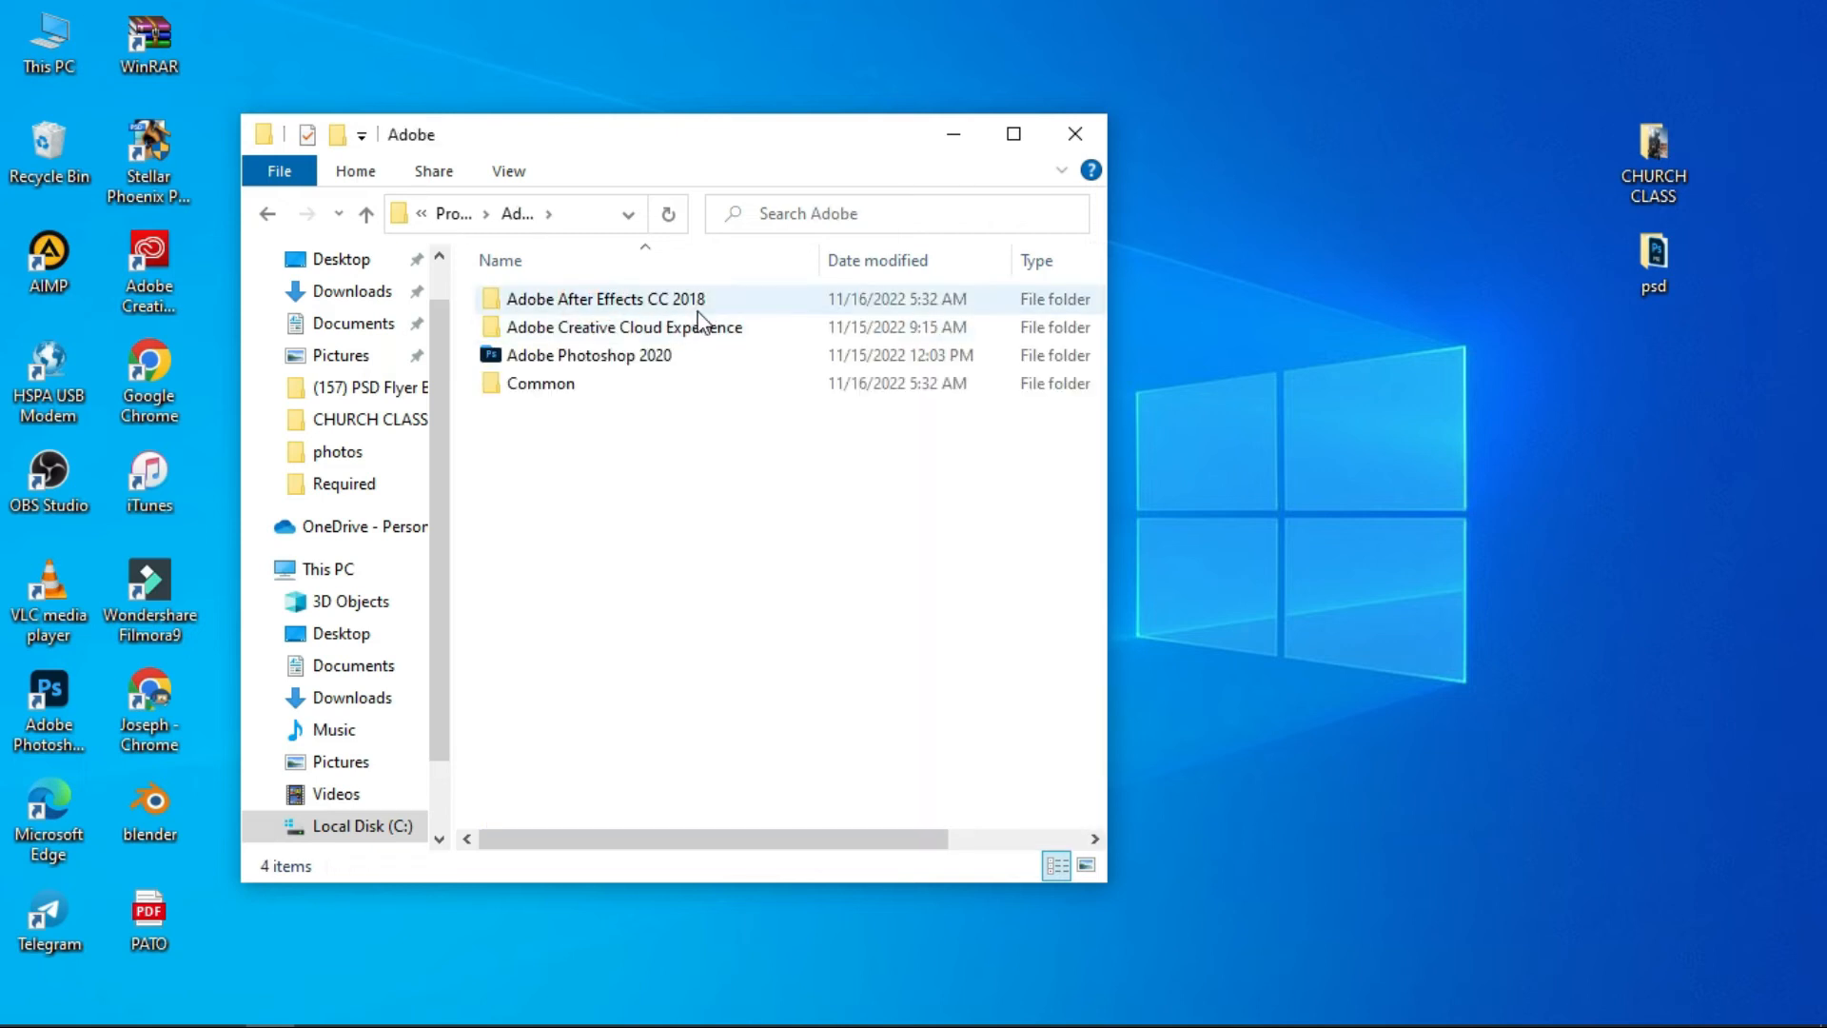
{"action": "double_click", "coordinate": [676, 351]}
{"action": "double_click", "coordinate": [596, 466]}
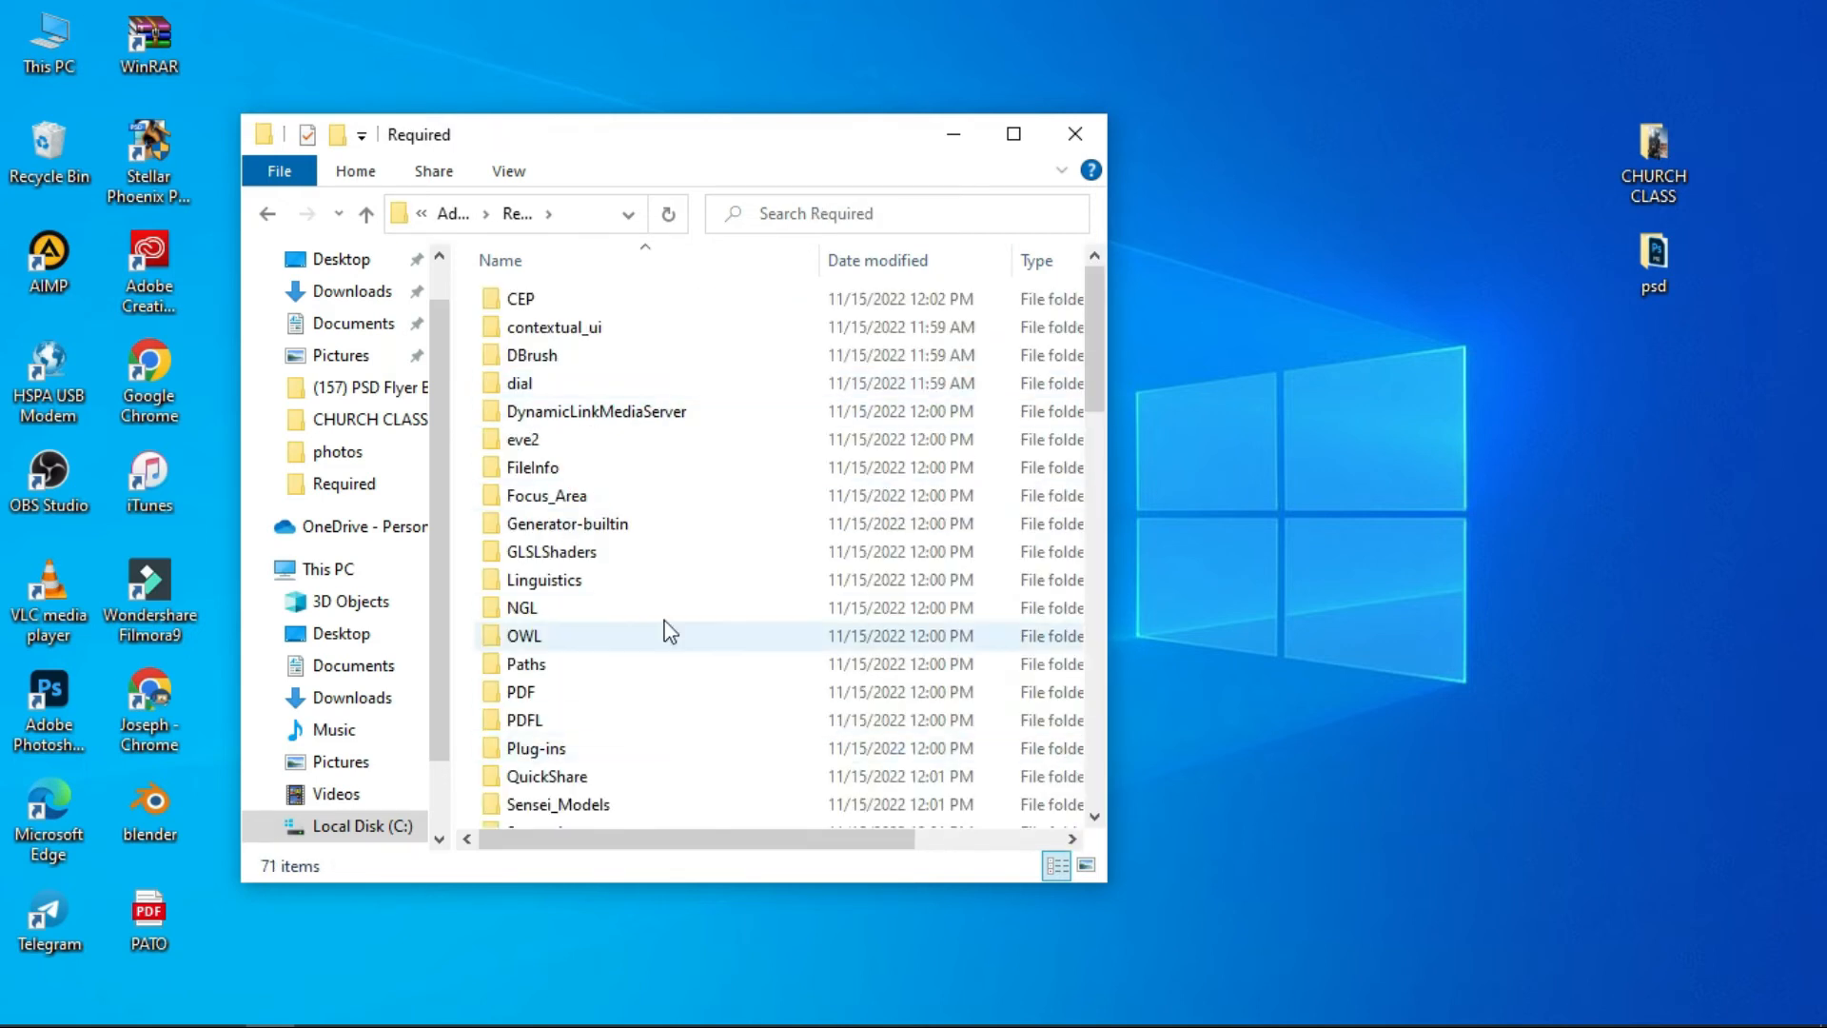
{"action": "scroll", "coordinate": [665, 632], "scroll_direction": "down", "scroll_amount": 15}
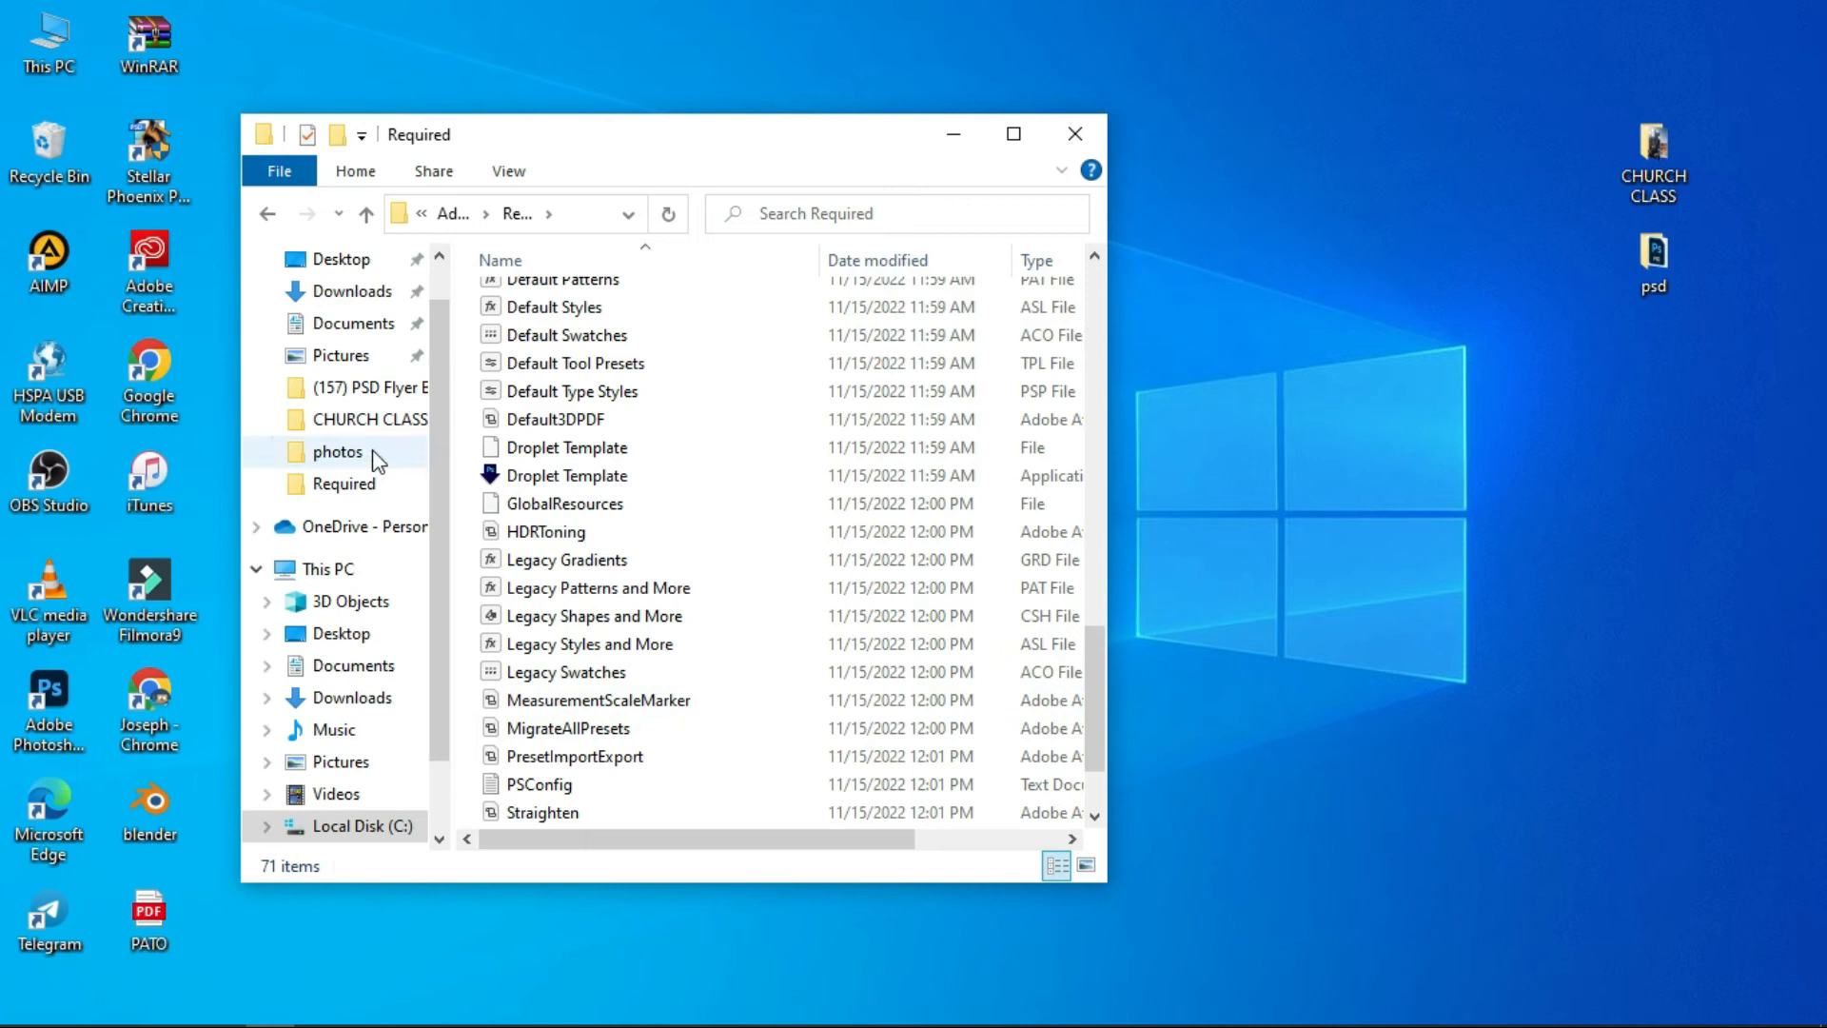
- Return to the Required folder and place a second File Explorer window beside it
{"action": "left_click", "coordinate": [329, 569]}
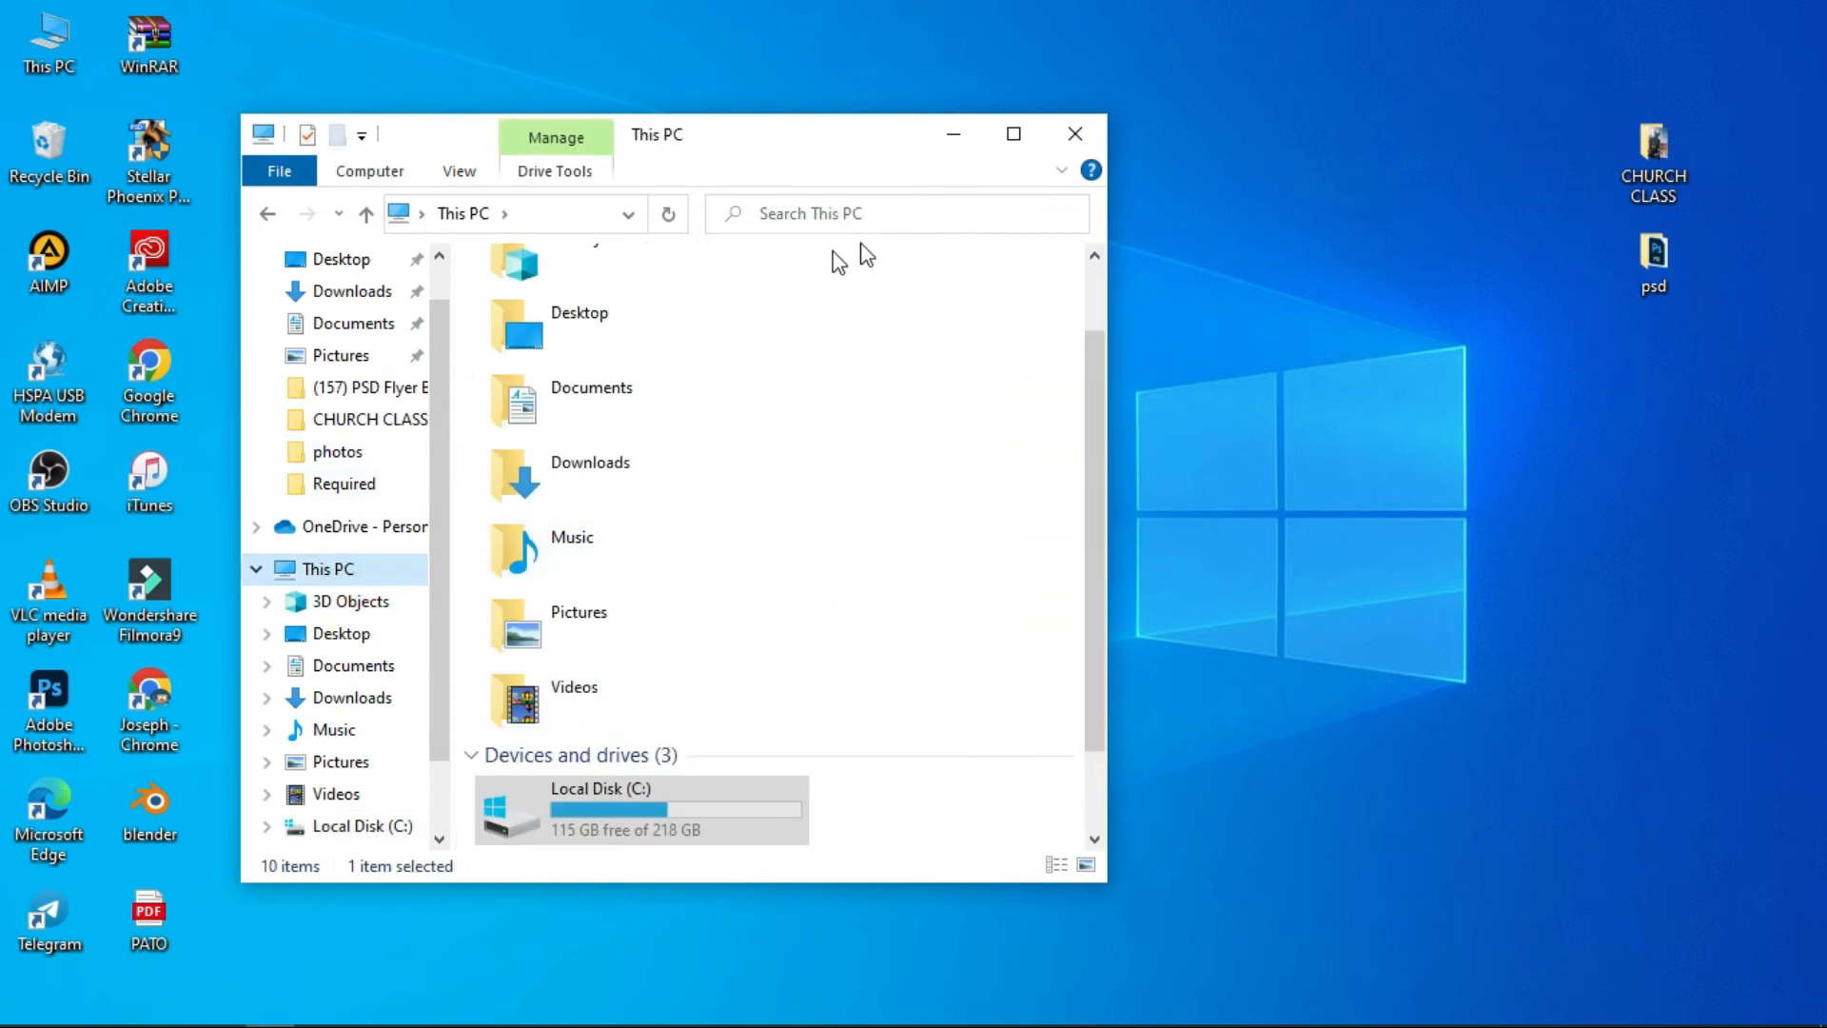
{"action": "left_click", "coordinate": [267, 215]}
{"action": "key", "text": "super+e"}
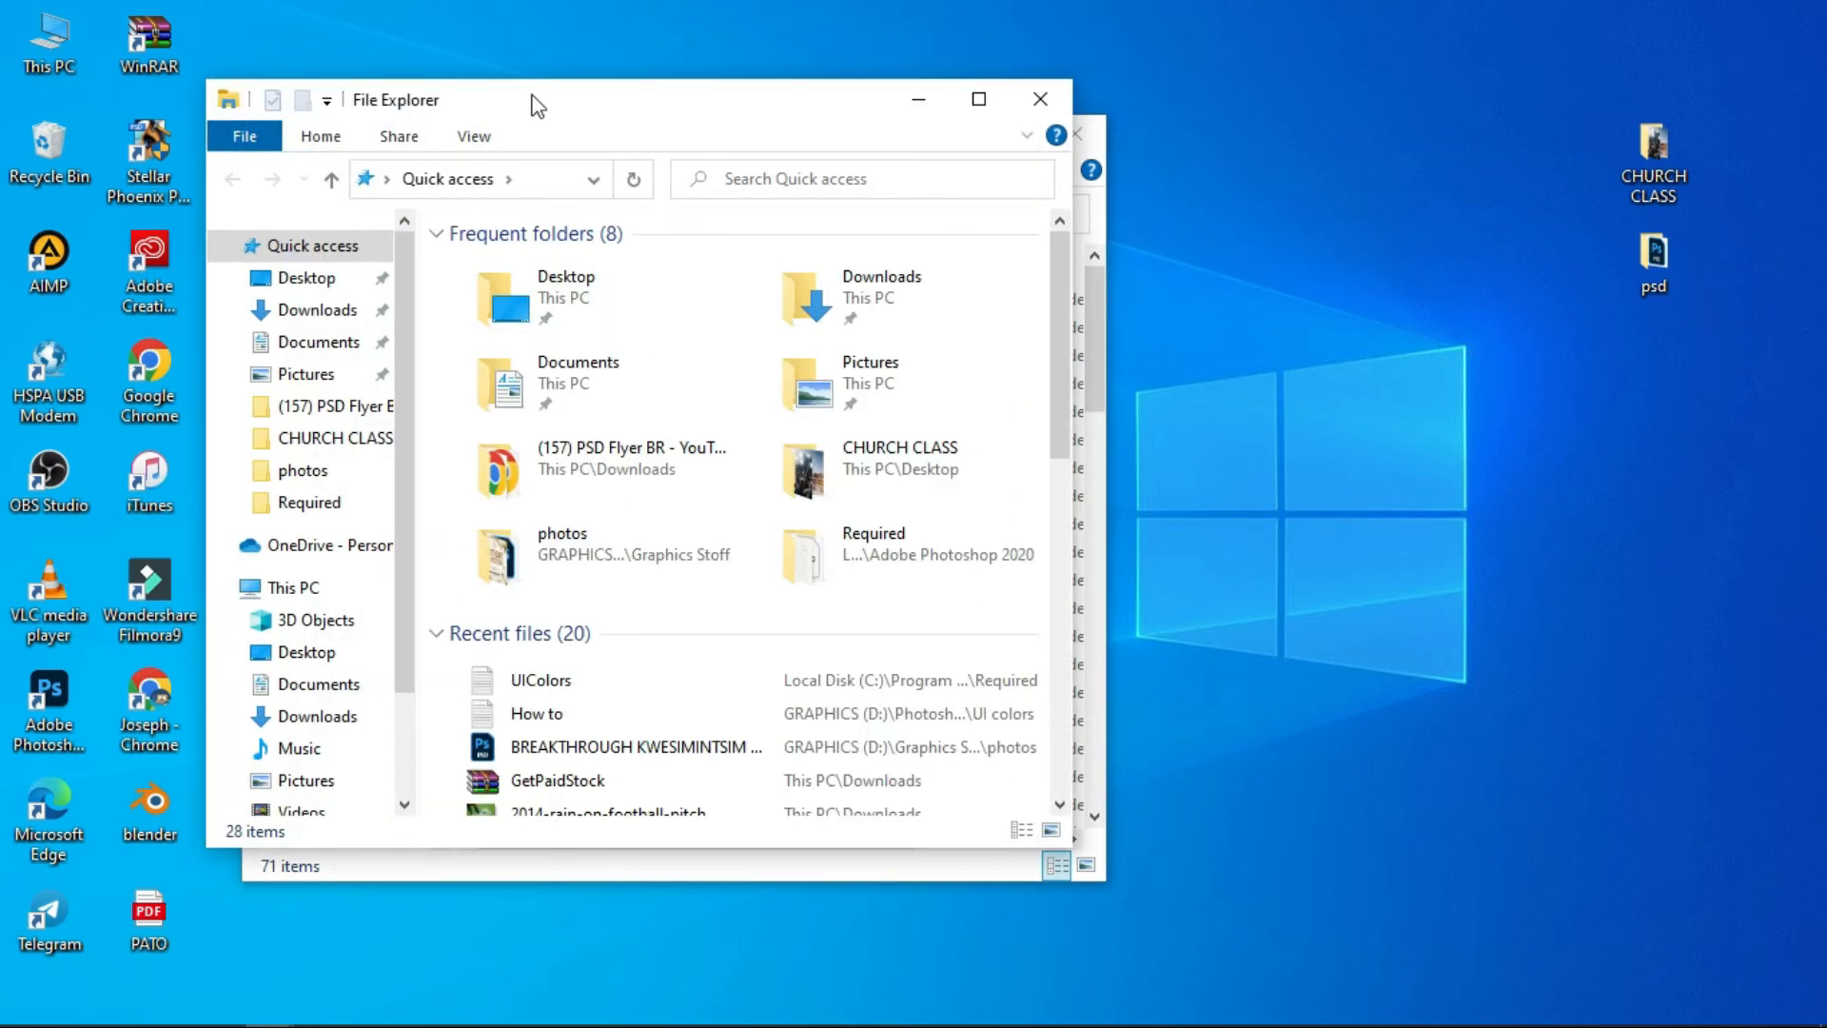
{"action": "left_click_drag", "start_coordinate": [538, 105], "coordinate": [1306, 152]}
- In the second window, open the Blue theme folder under Photoshop UI Colours\UI colors on GRAPHICS (D:)
{"action": "left_click", "coordinate": [1061, 634]}
{"action": "scroll", "coordinate": [1332, 714], "scroll_direction": "down", "scroll_amount": 3}
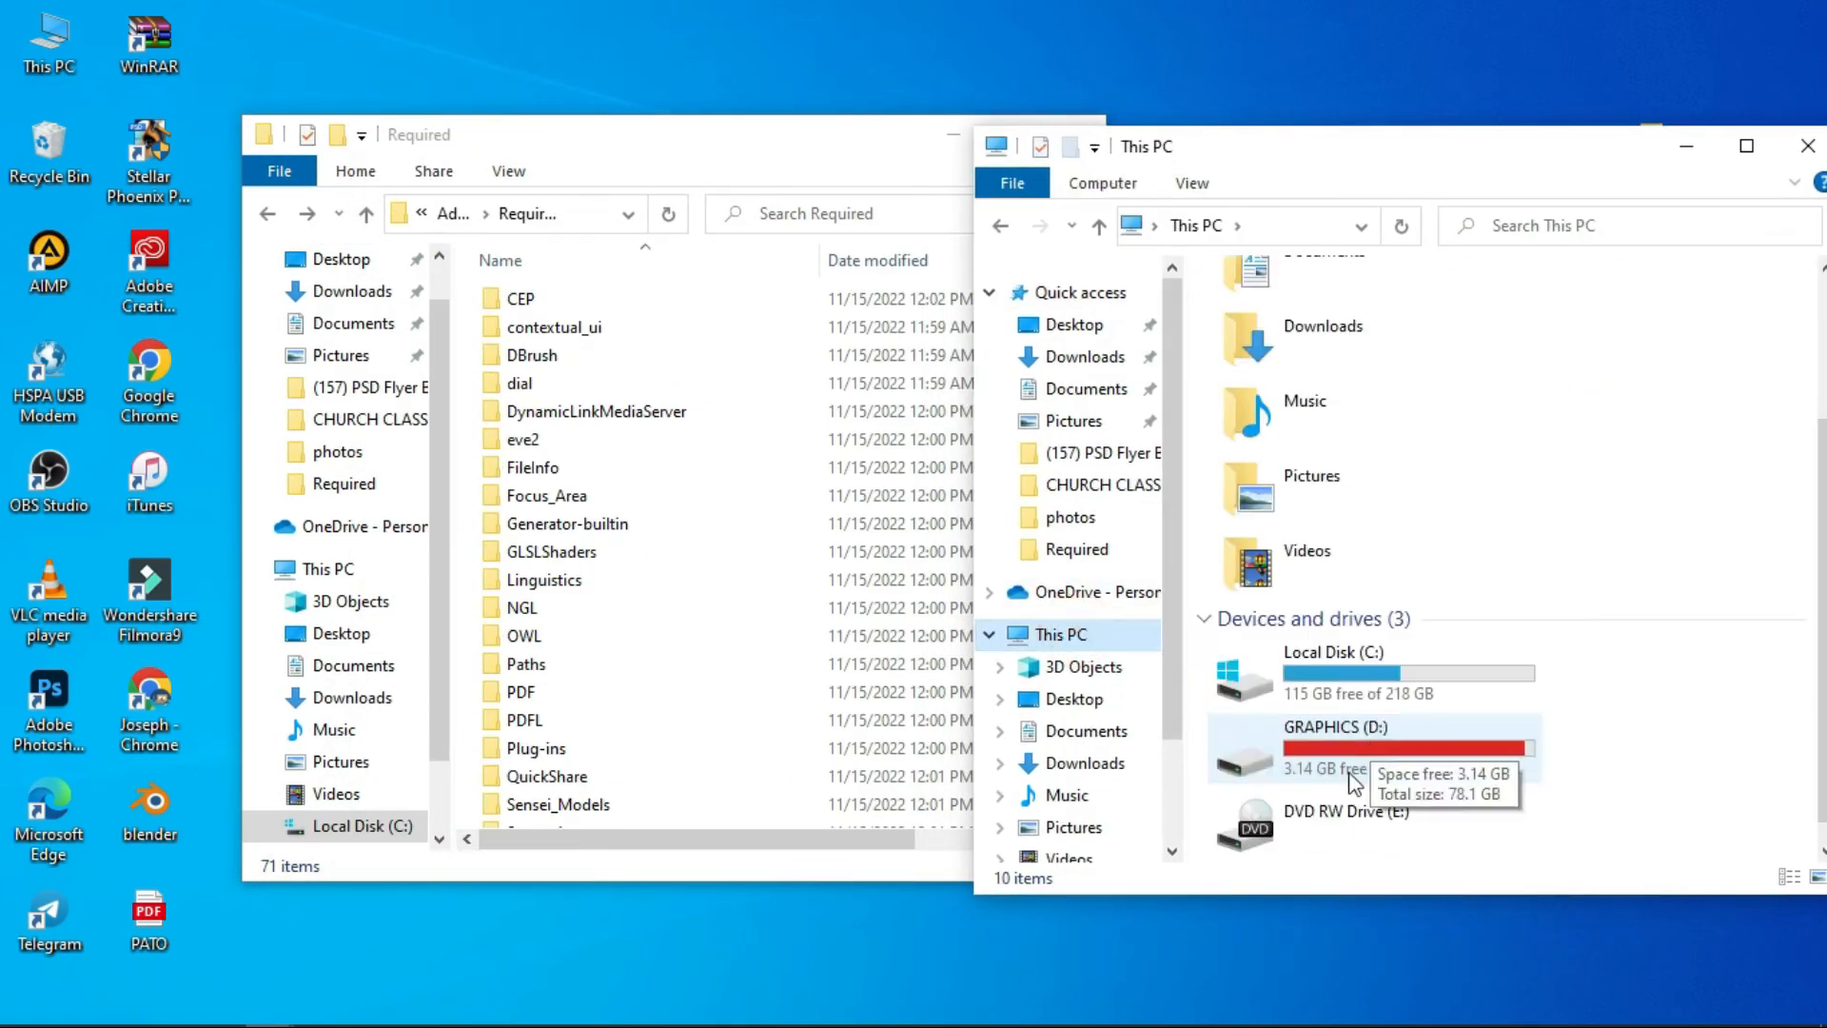
{"action": "double_click", "coordinate": [1356, 782]}
{"action": "double_click", "coordinate": [1413, 704]}
{"action": "left_click", "coordinate": [1311, 306]}
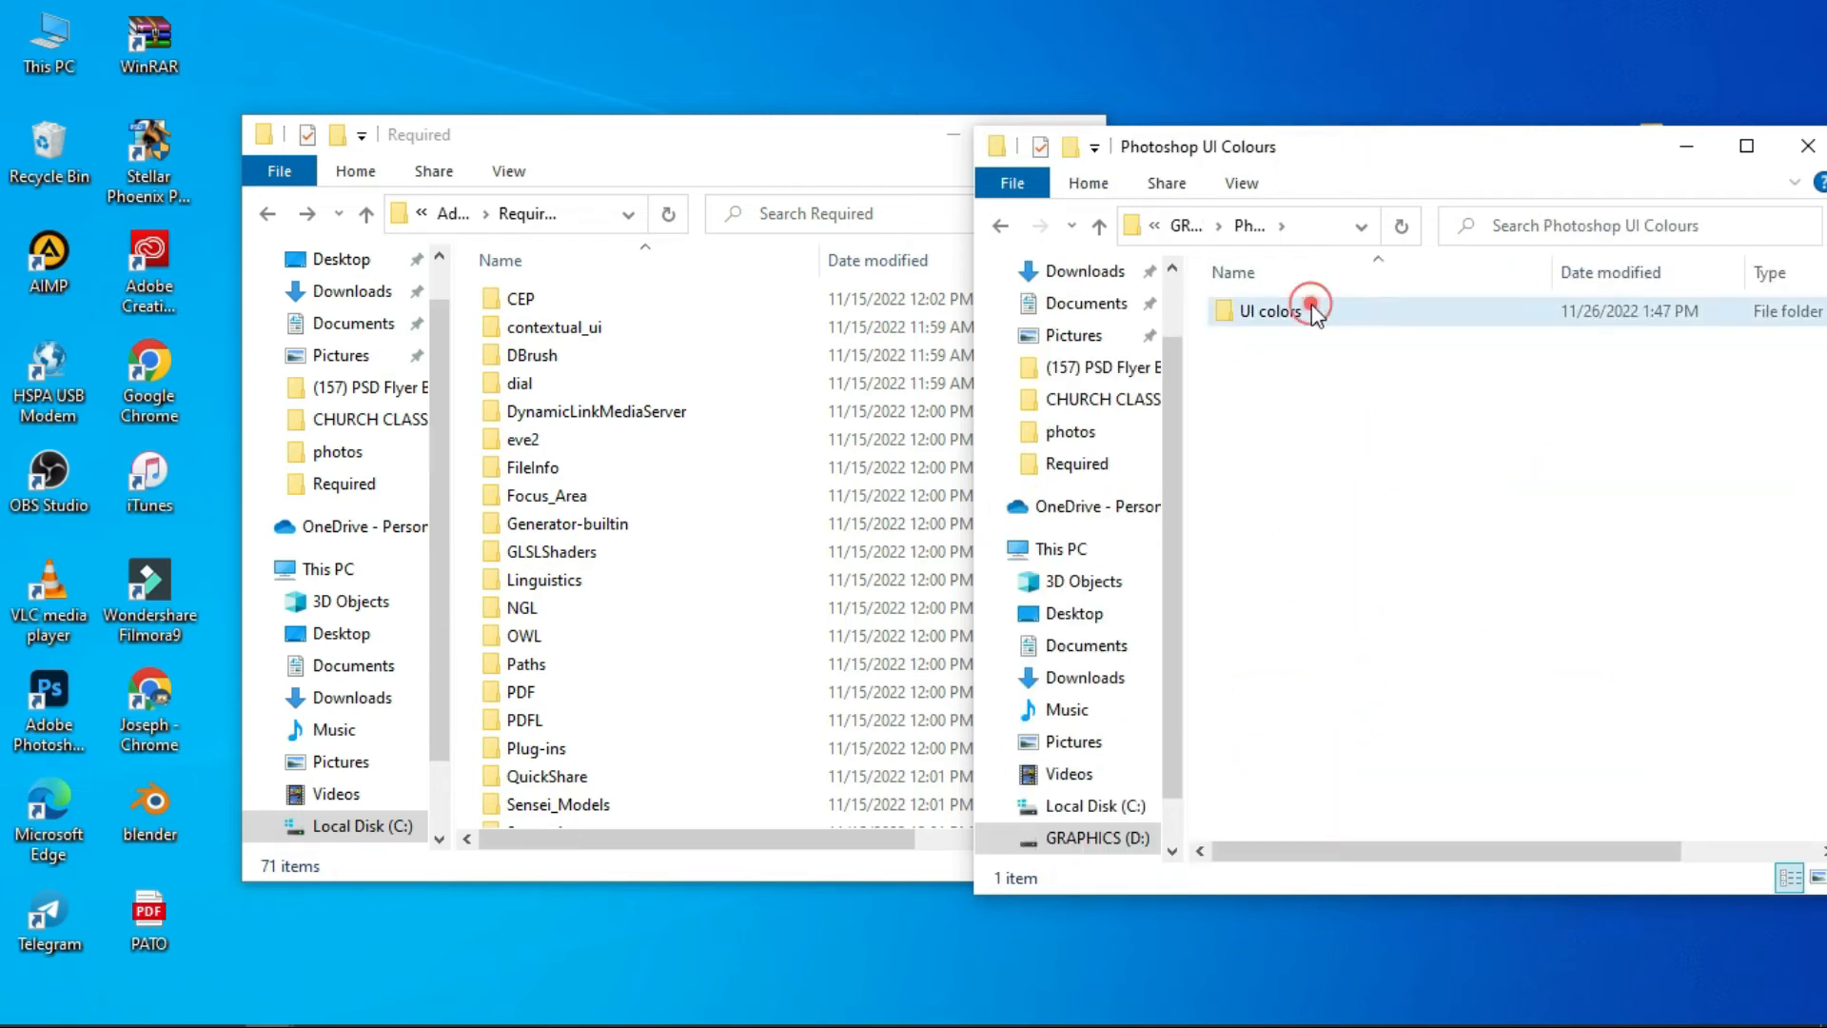
{"action": "double_click", "coordinate": [1312, 311]}
{"action": "double_click", "coordinate": [1313, 310]}
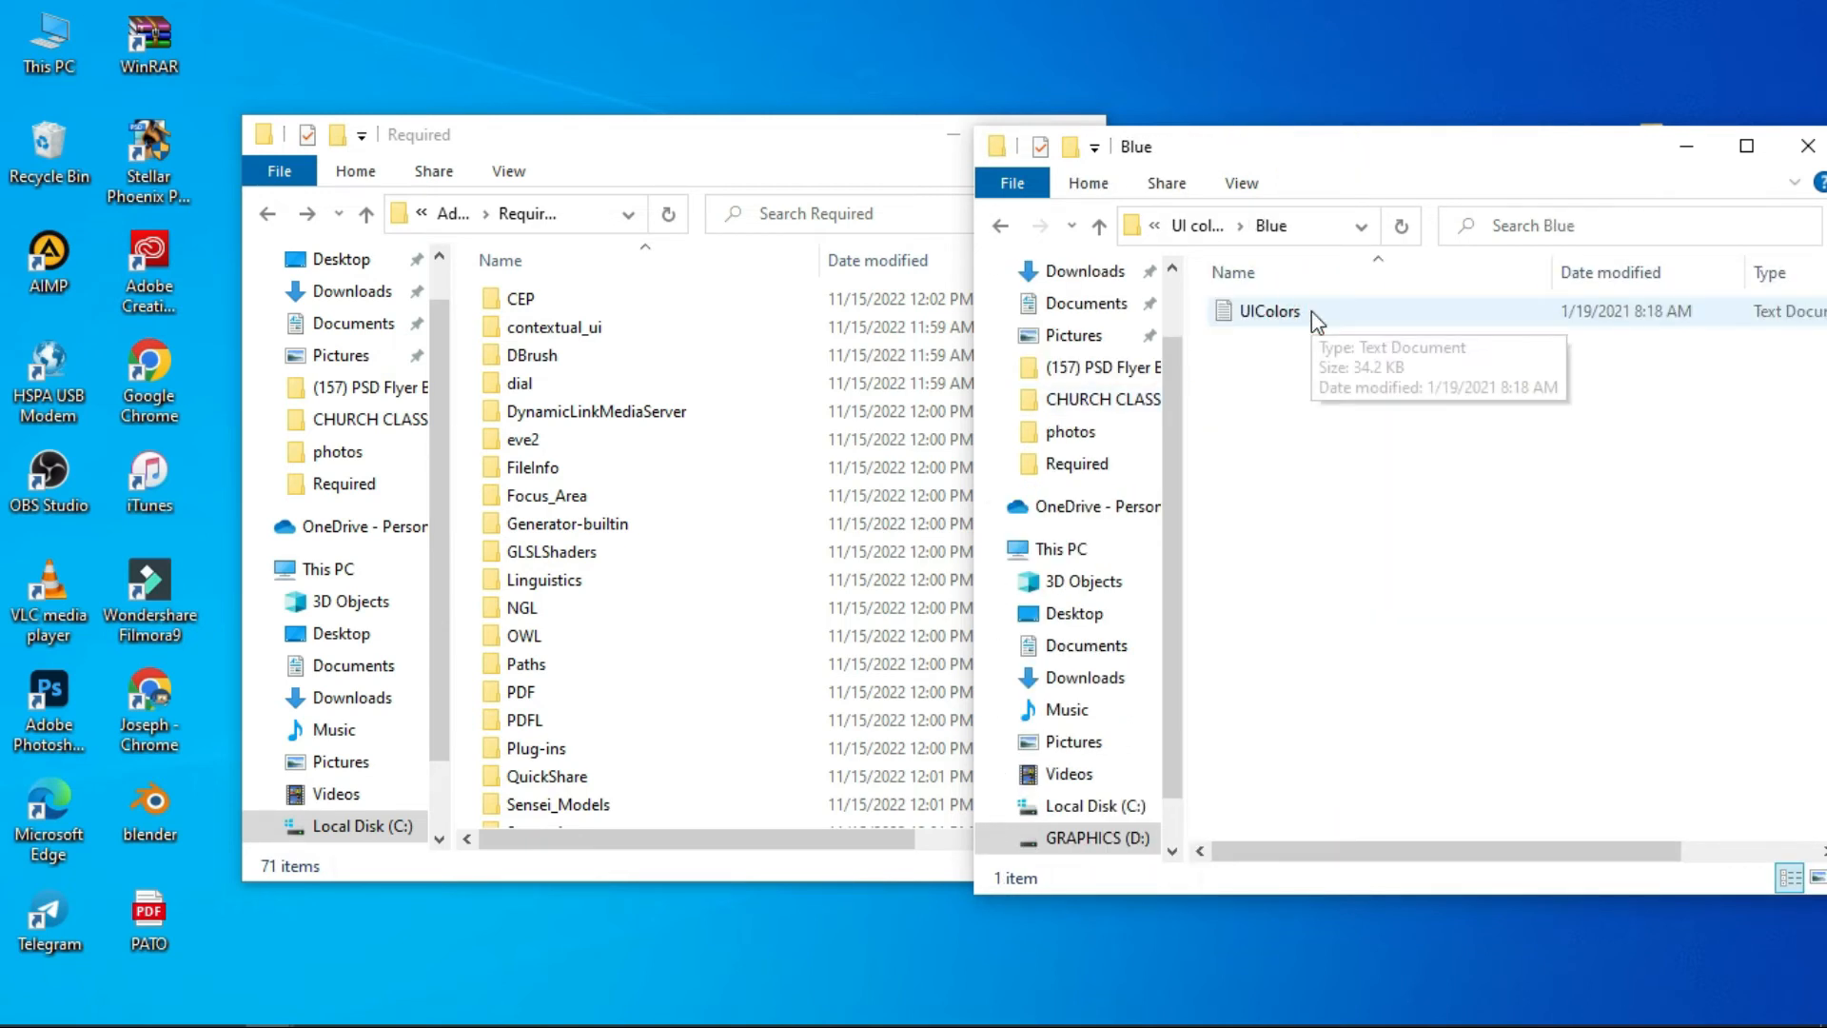
- Copy the UIColors file from the Blue theme folder
{"action": "right_click", "coordinate": [1311, 311]}
{"action": "right_click", "coordinate": [1254, 312]}
{"action": "right_click", "coordinate": [1248, 307]}
{"action": "left_click", "coordinate": [1310, 773]}
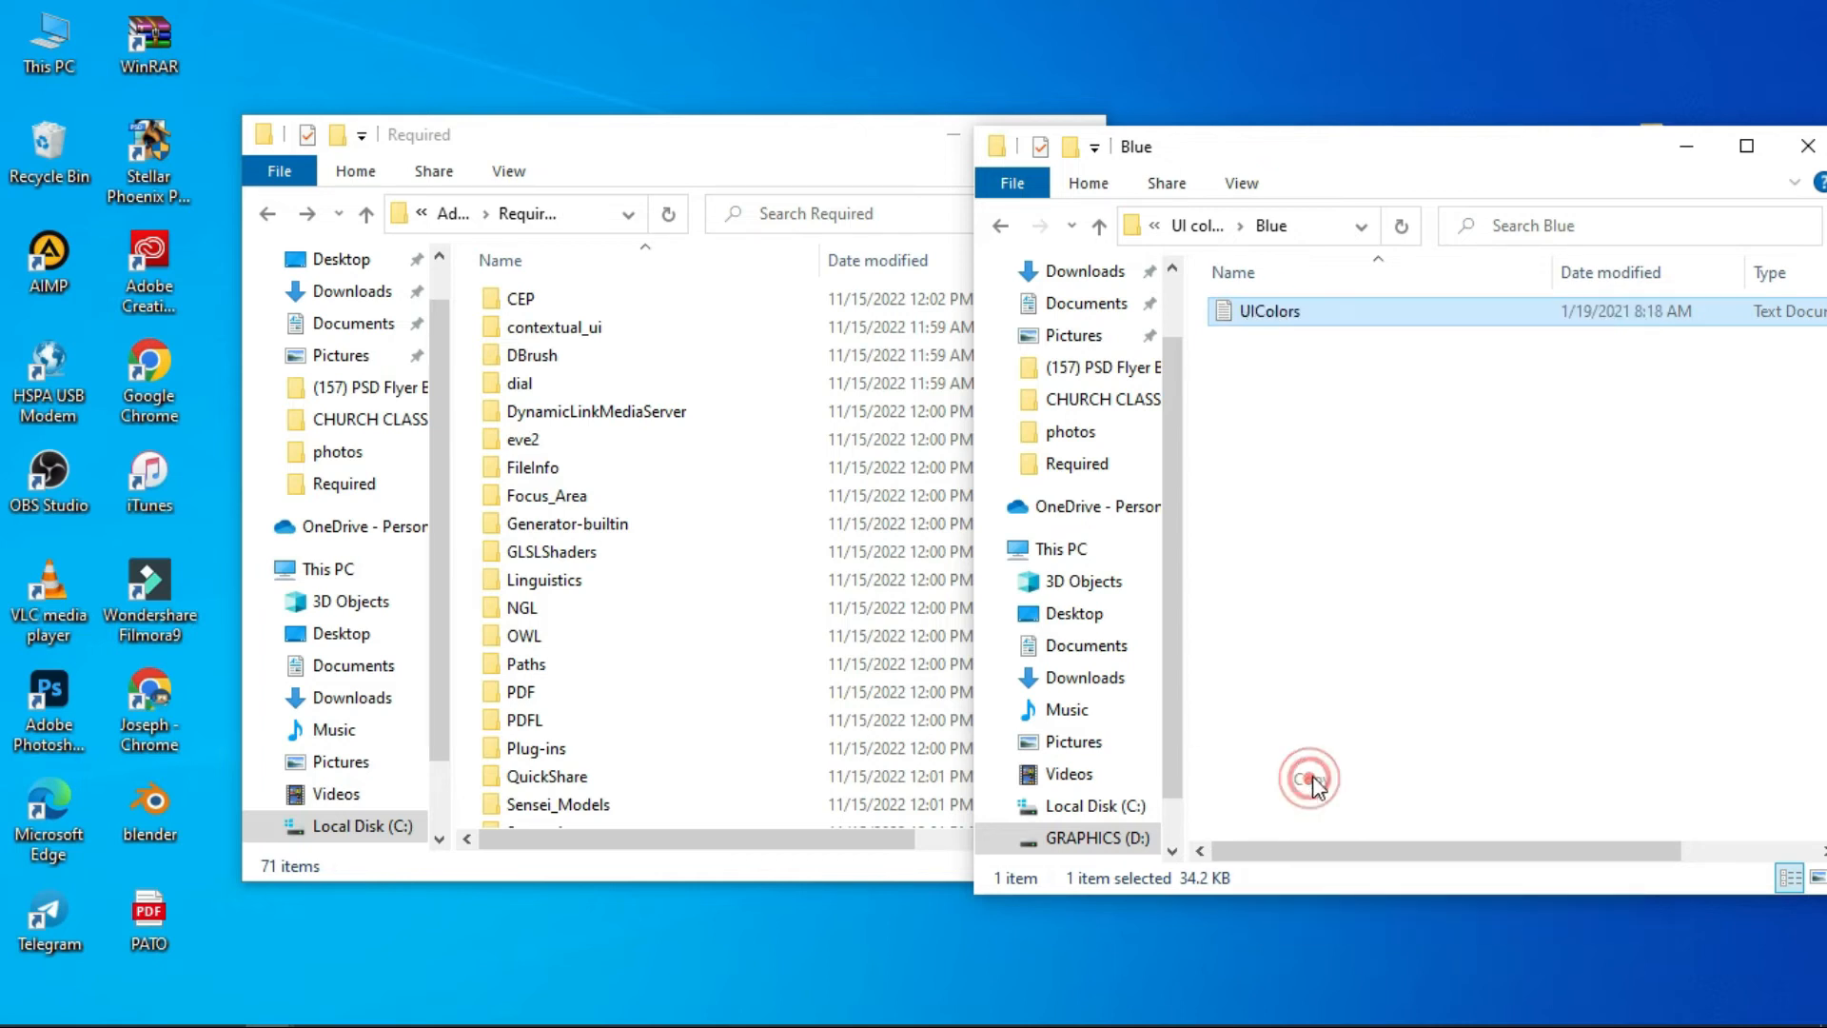
{"action": "right_click", "coordinate": [481, 684]}
{"action": "right_click", "coordinate": [552, 552]}
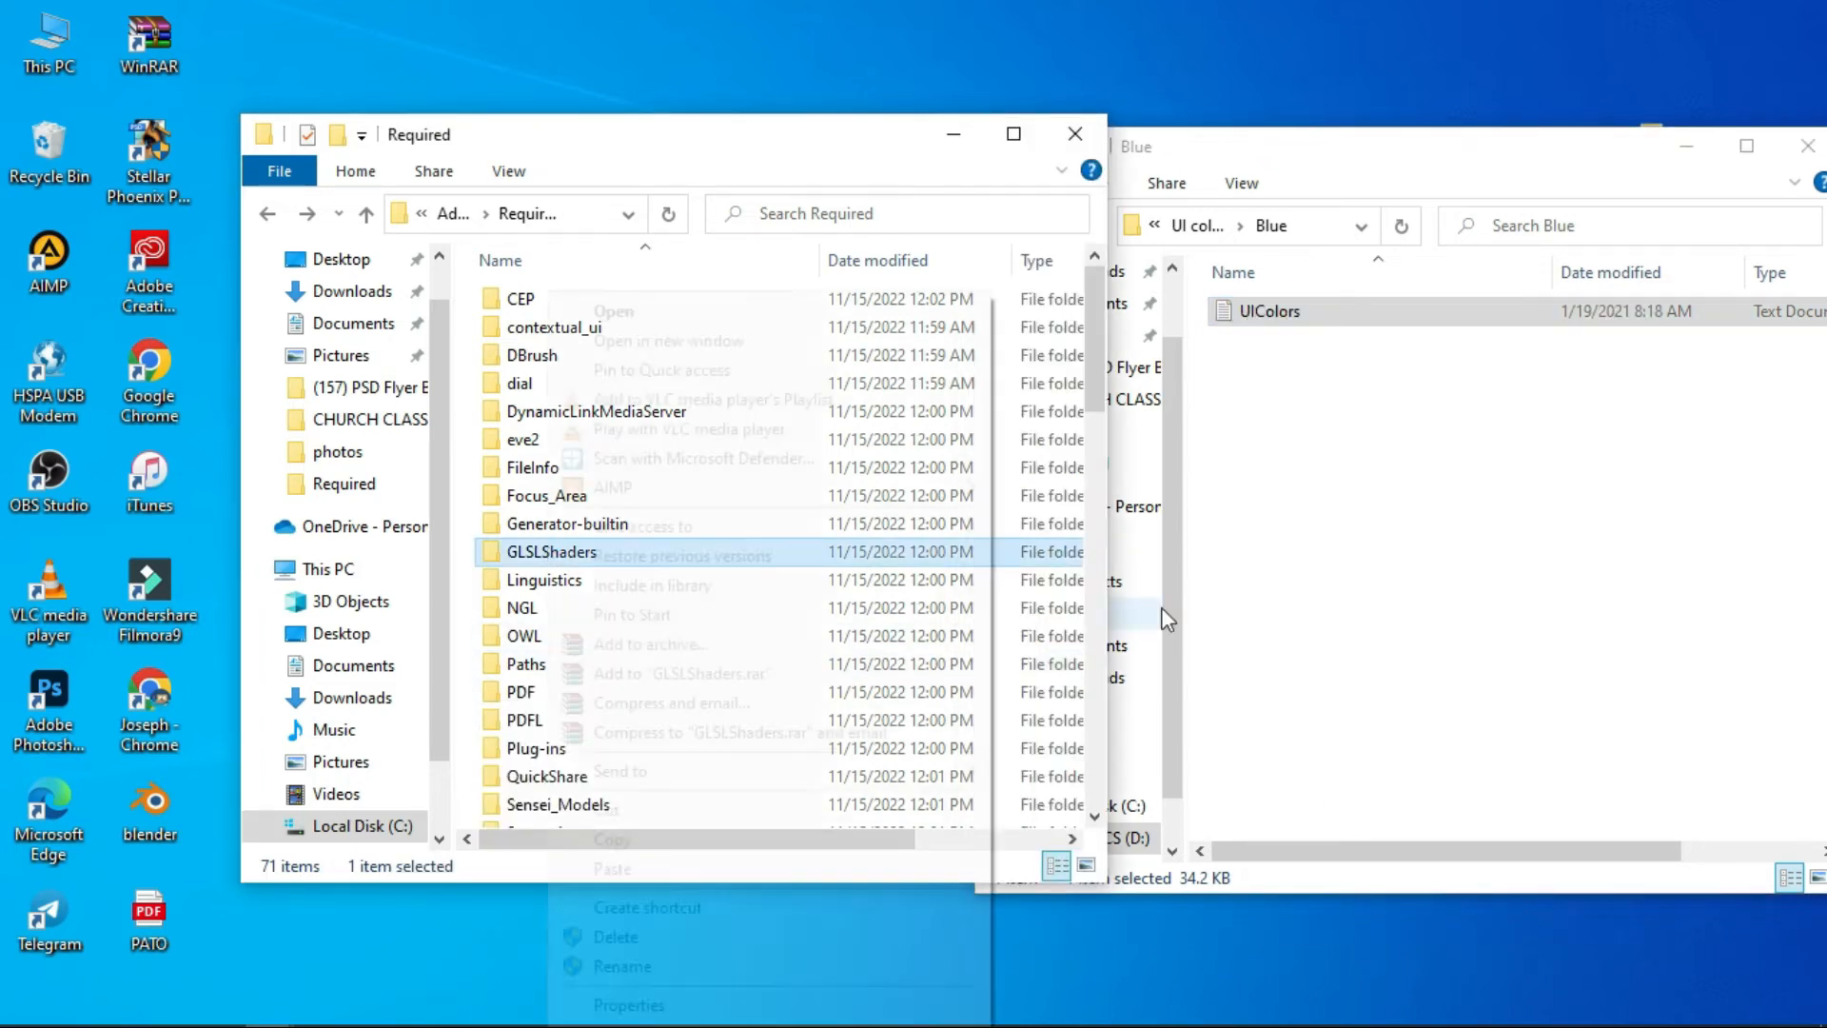
{"action": "left_click", "coordinate": [478, 553]}
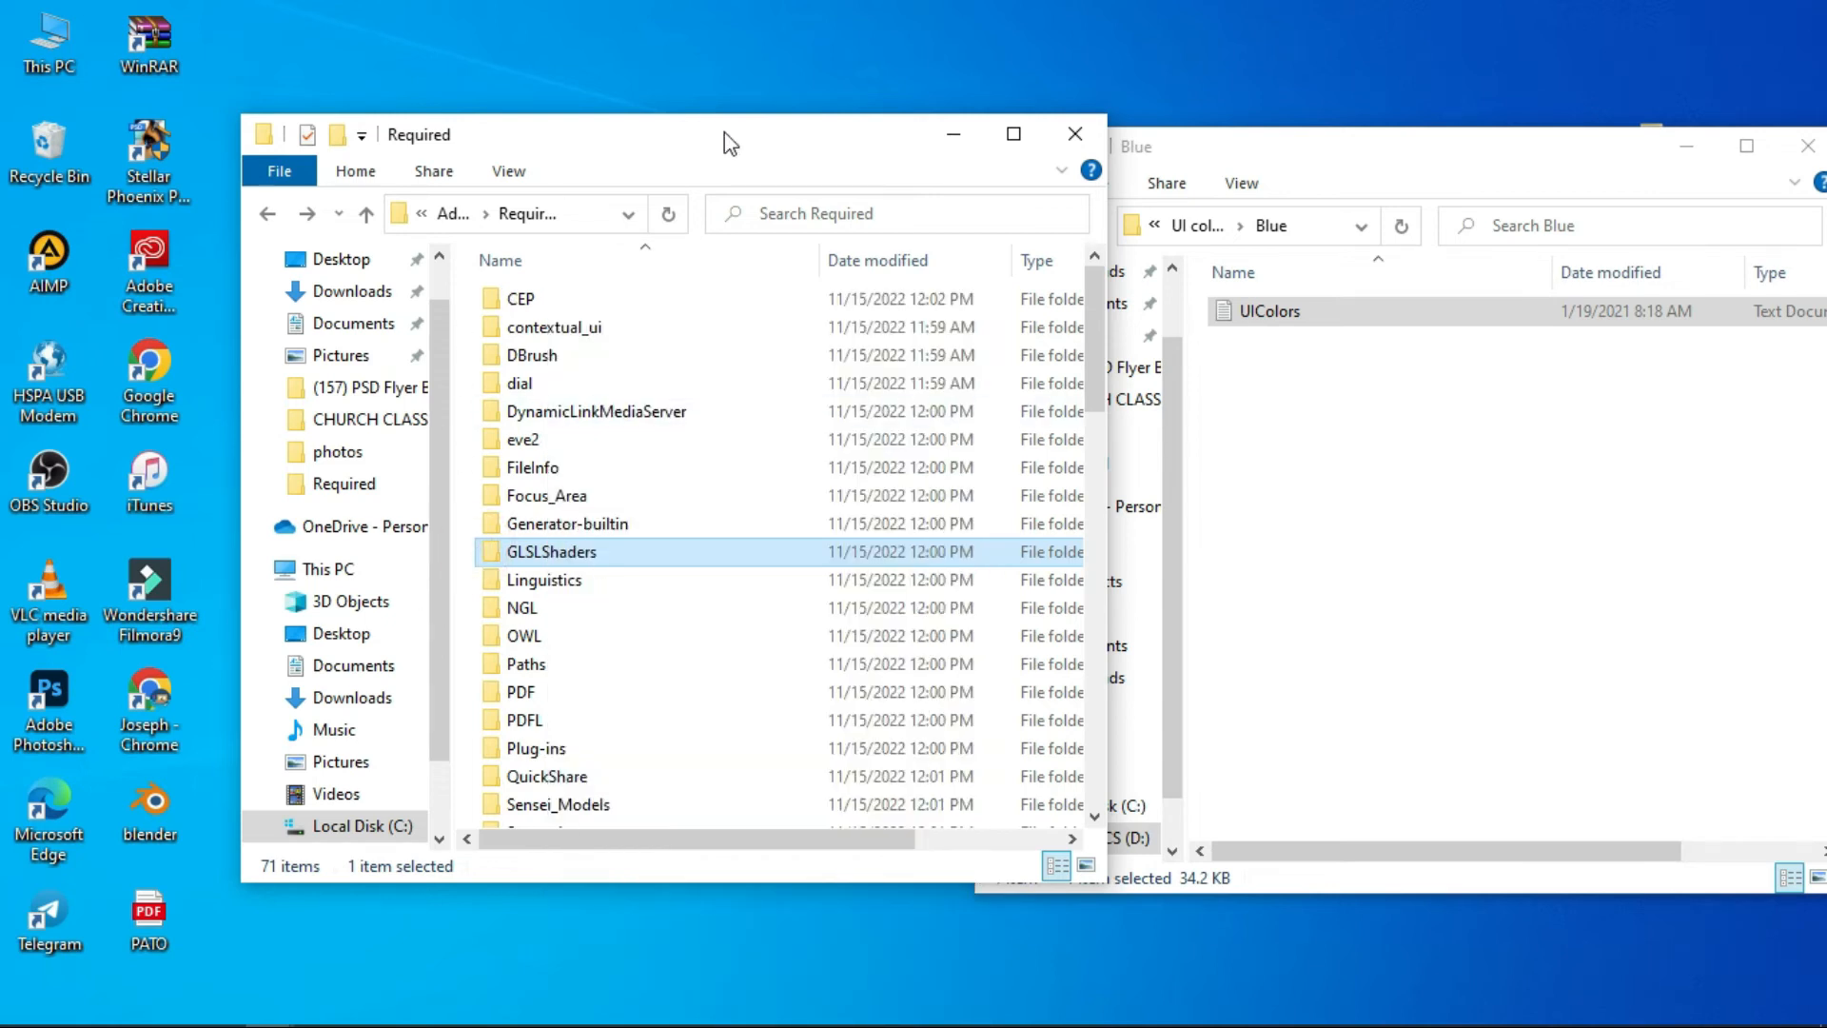
- Paste the blue UIColors file into the Required folder, replacing the existing file with administrator permission, and minimize both folder windows
{"action": "left_click_drag", "start_coordinate": [727, 143], "coordinate": [426, 93]}
{"action": "left_click_drag", "start_coordinate": [808, 299], "coordinate": [1082, 476]}
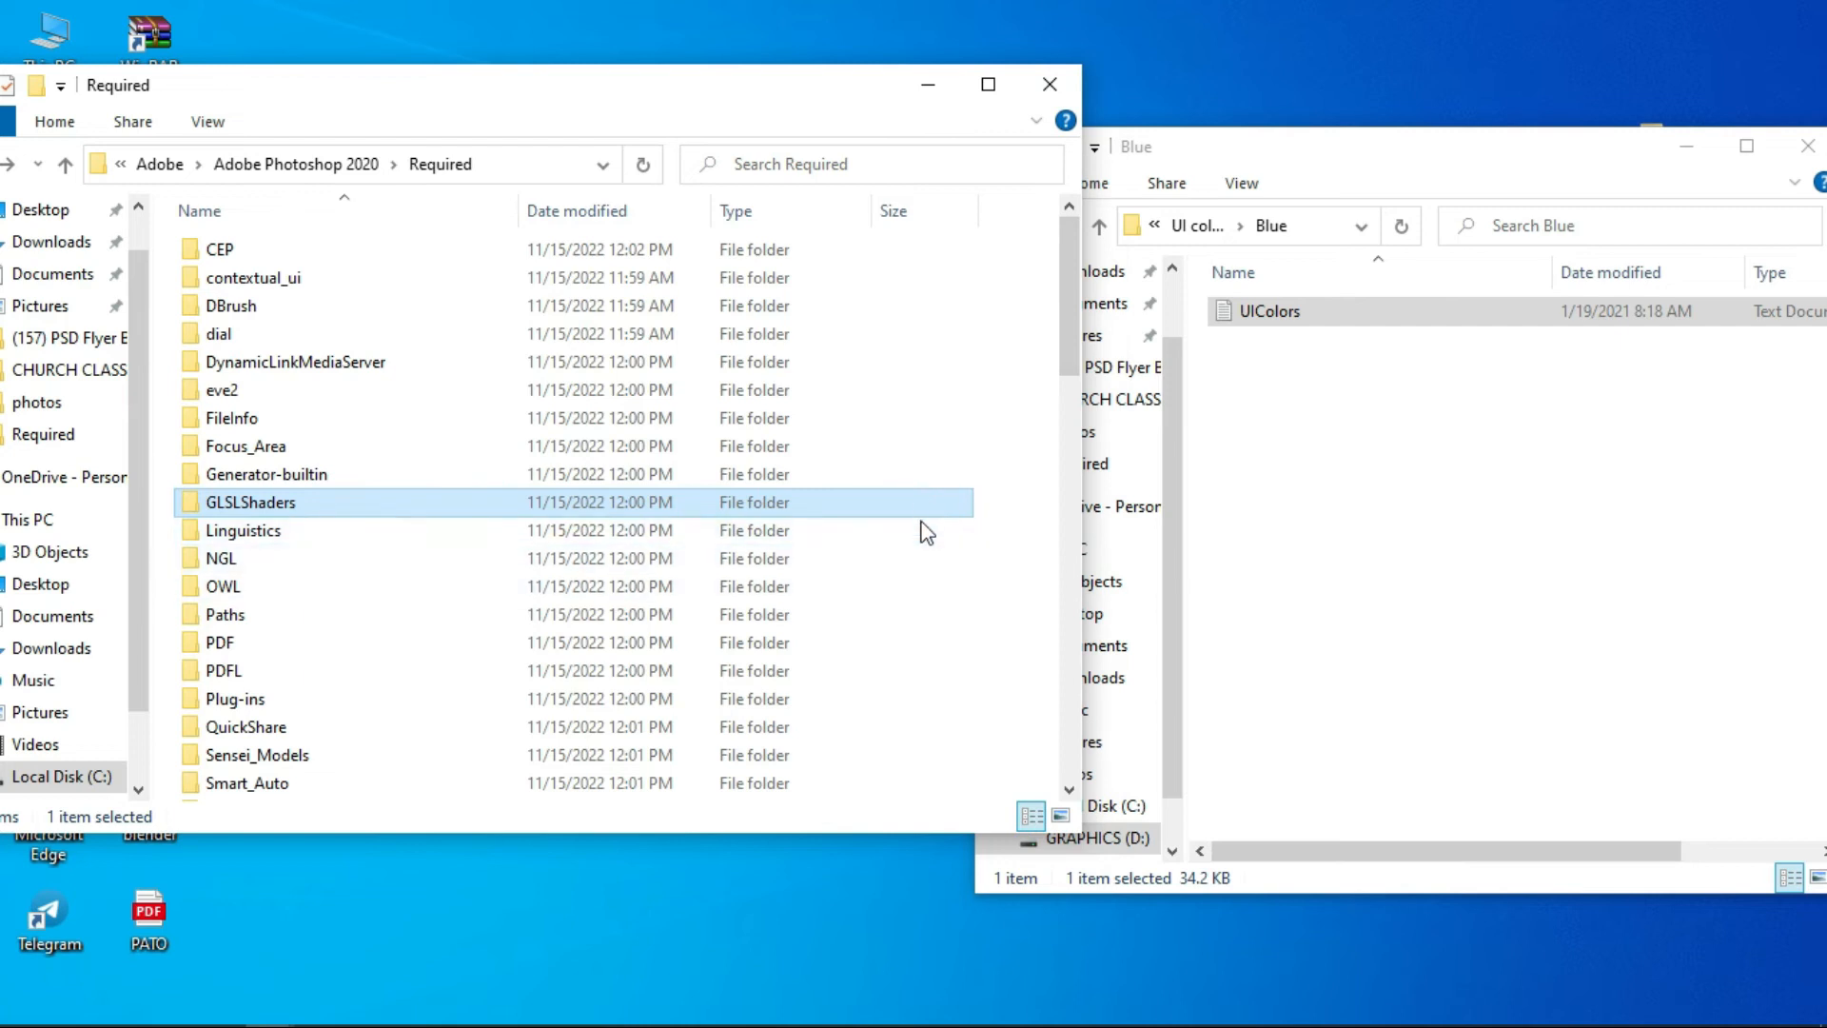
{"action": "left_click", "coordinate": [1019, 443]}
{"action": "right_click", "coordinate": [1016, 438]}
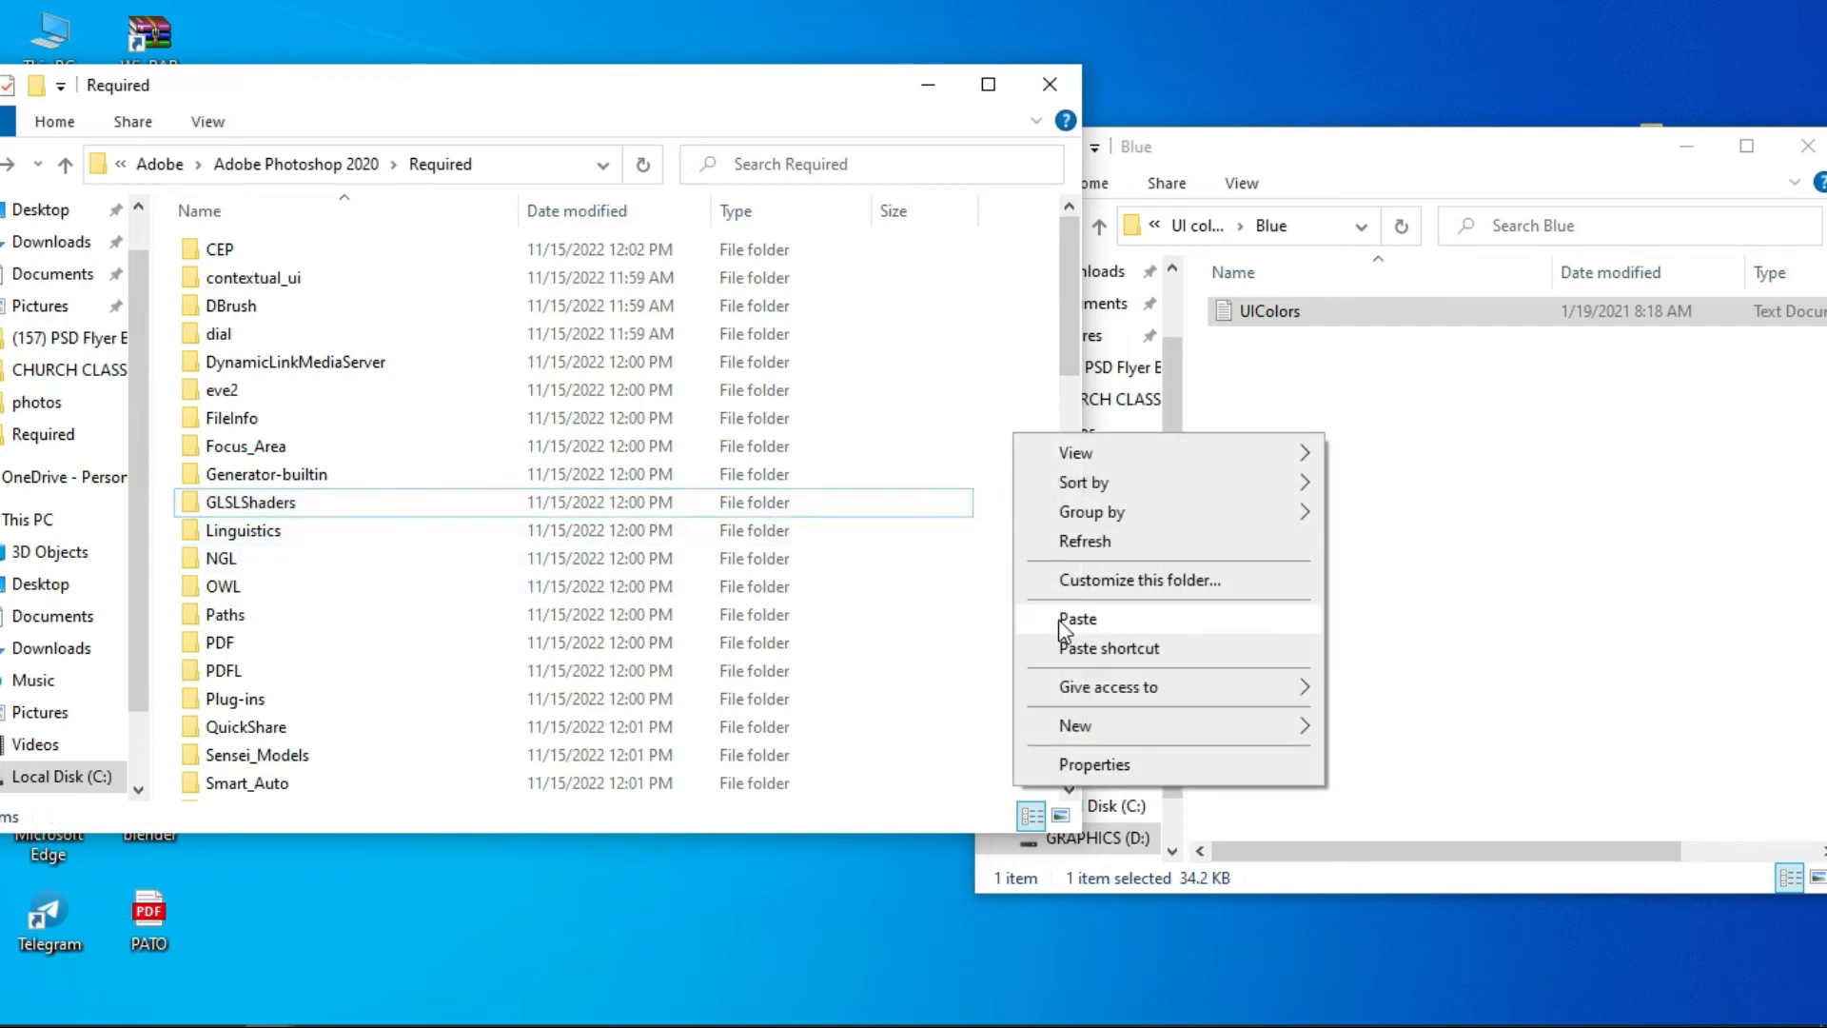
{"action": "left_click", "coordinate": [1057, 611]}
{"action": "left_click", "coordinate": [840, 319]}
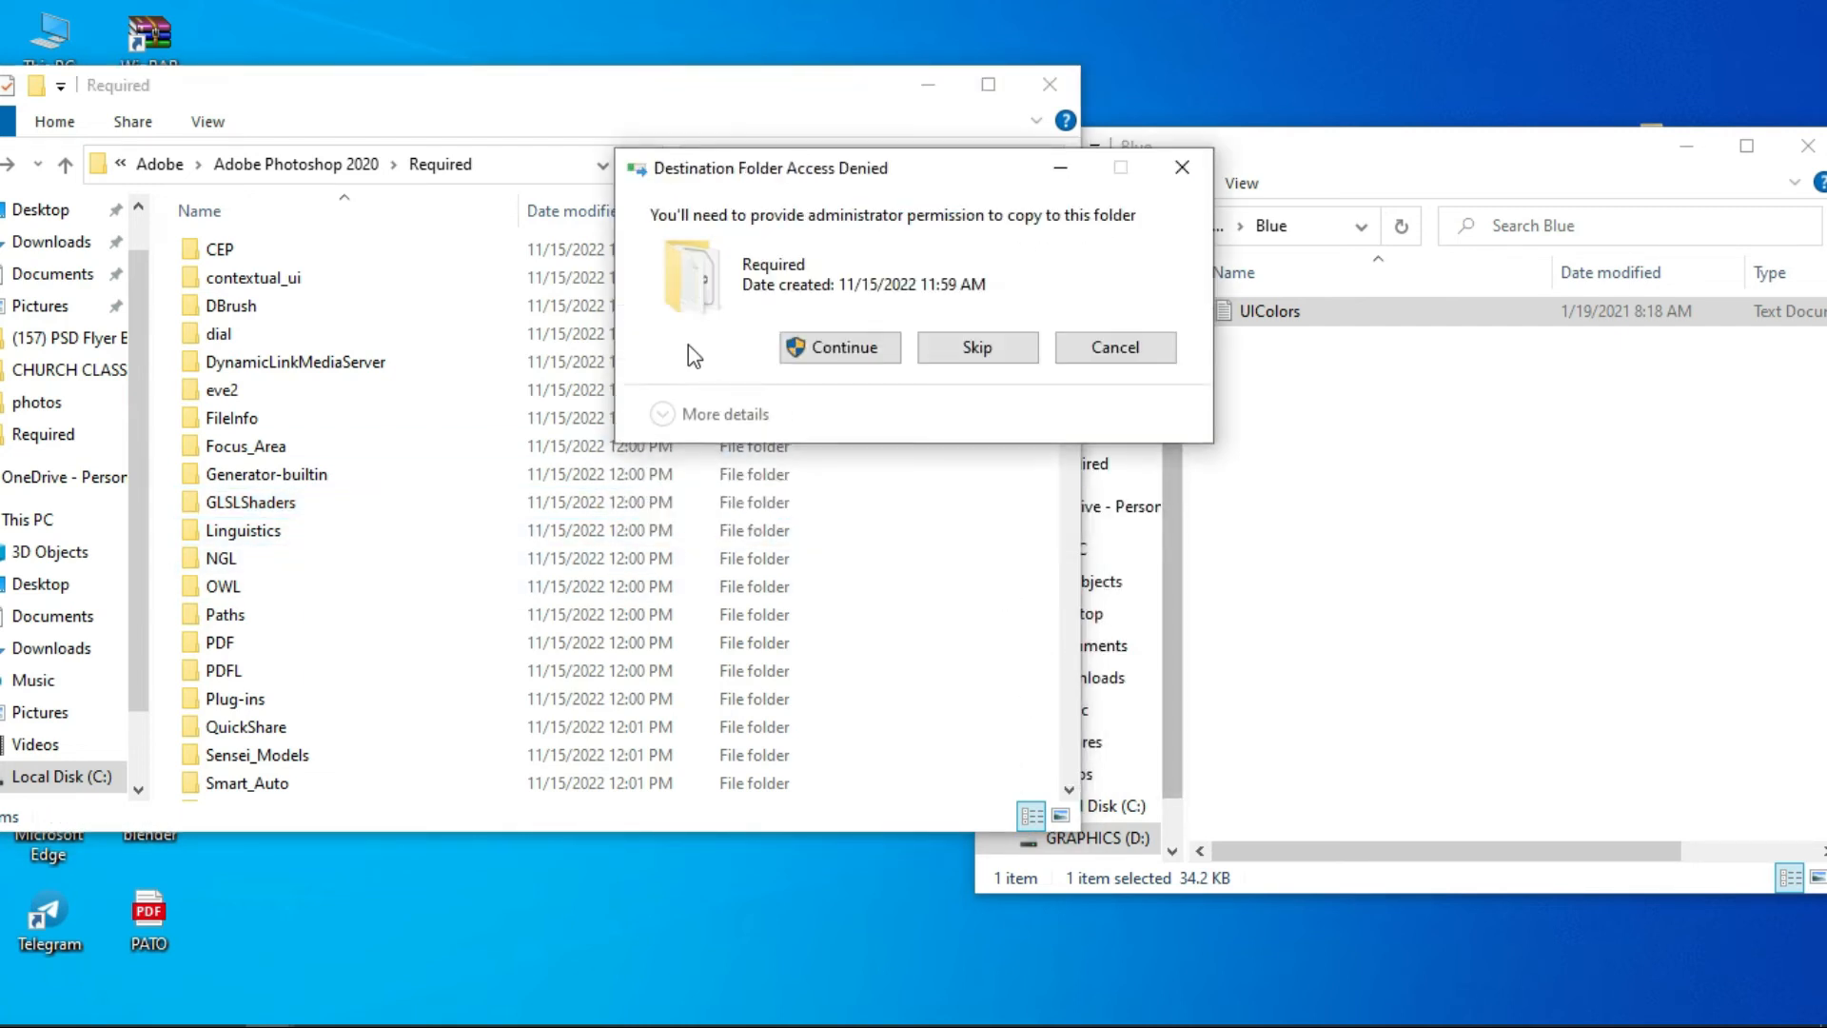
{"action": "left_click", "coordinate": [712, 344]}
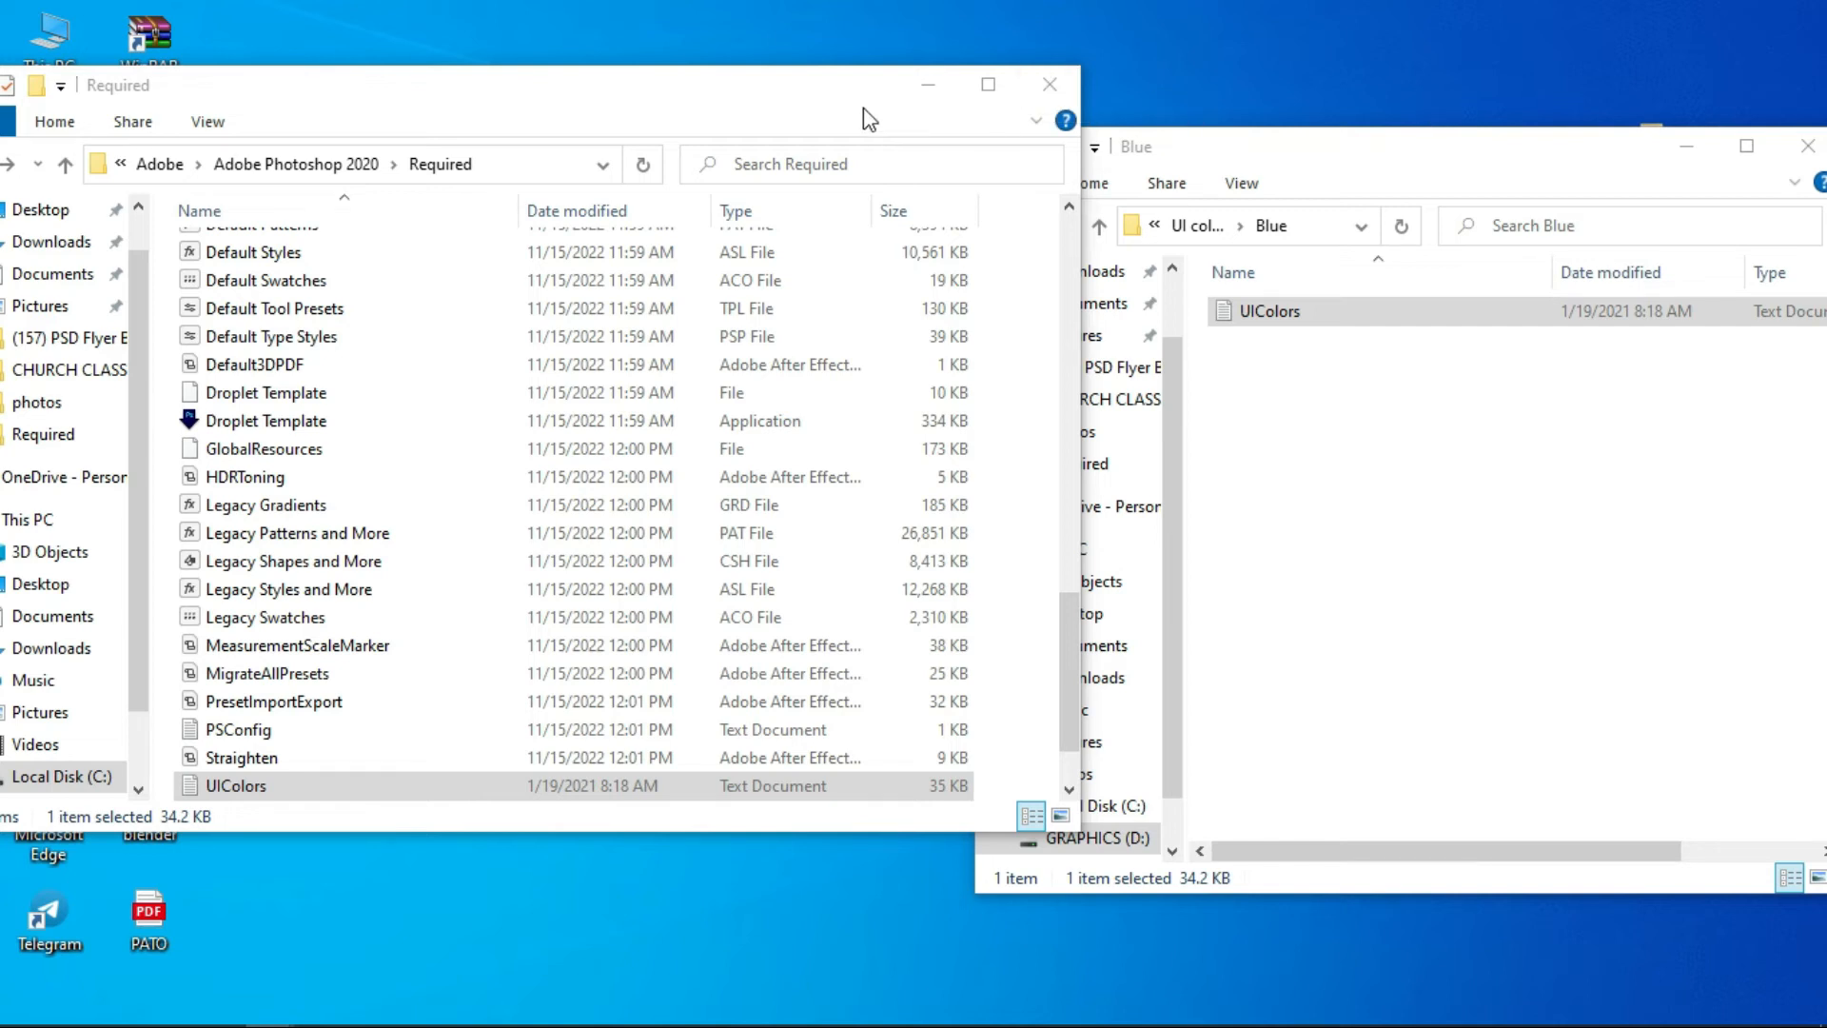
{"action": "left_click", "coordinate": [950, 90]}
{"action": "left_click", "coordinate": [1686, 153]}
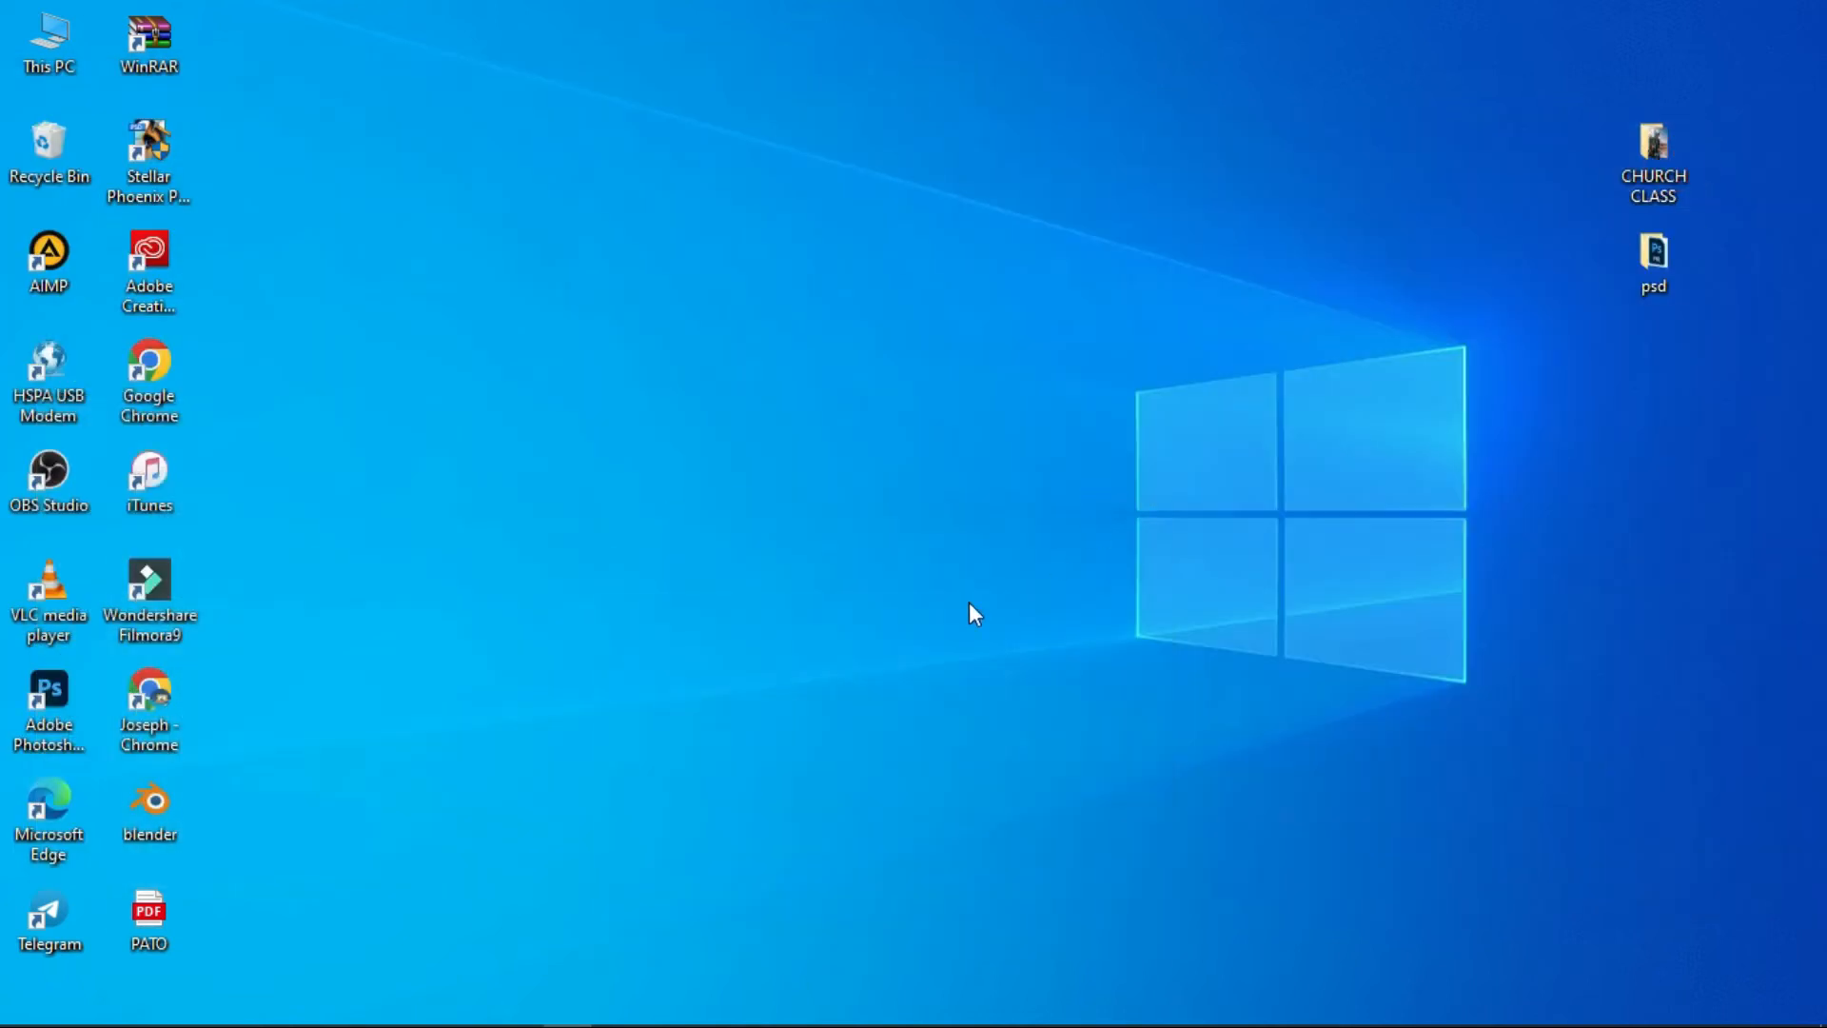
- Check the running processes in Task Manager, including the background ones, and close it
{"action": "right_click", "coordinate": [268, 462]}
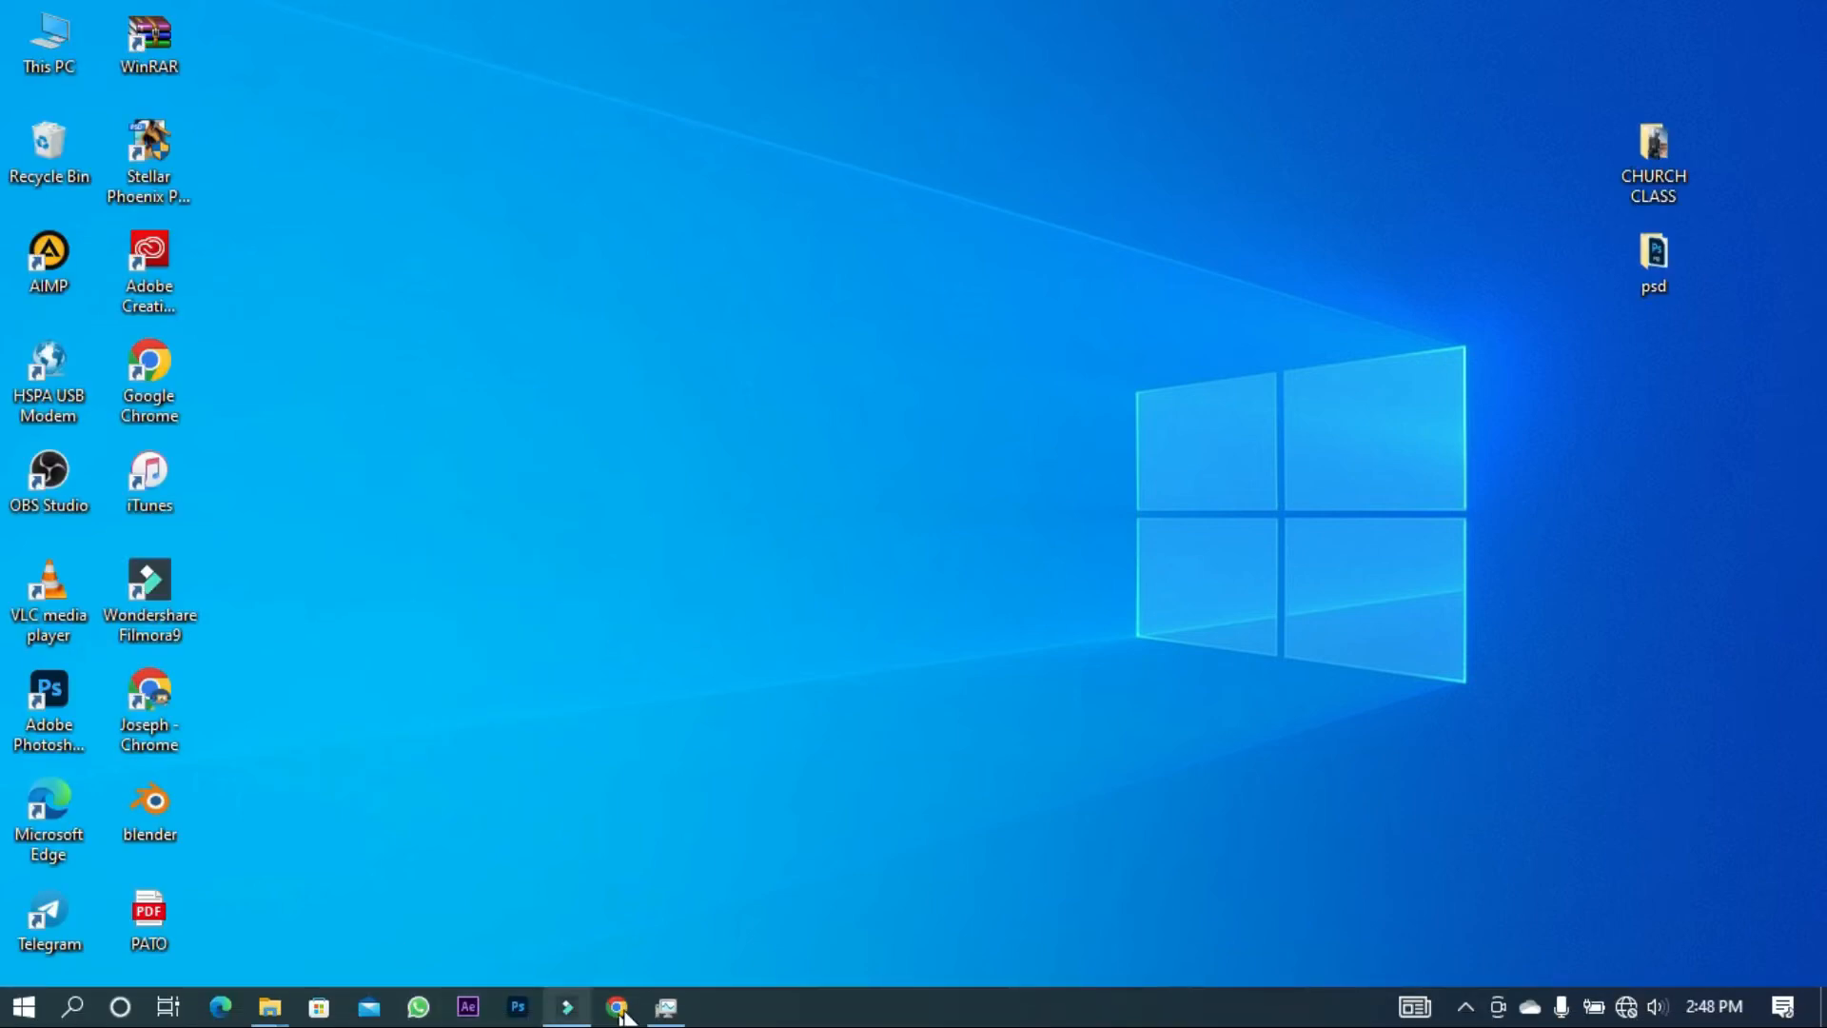
{"action": "left_click", "coordinate": [665, 1007]}
{"action": "left_click", "coordinate": [766, 132]}
{"action": "left_click", "coordinate": [809, 159]}
{"action": "scroll", "coordinate": [823, 597], "scroll_direction": "down", "scroll_amount": 4}
{"action": "scroll", "coordinate": [823, 597], "scroll_direction": "down", "scroll_amount": 6}
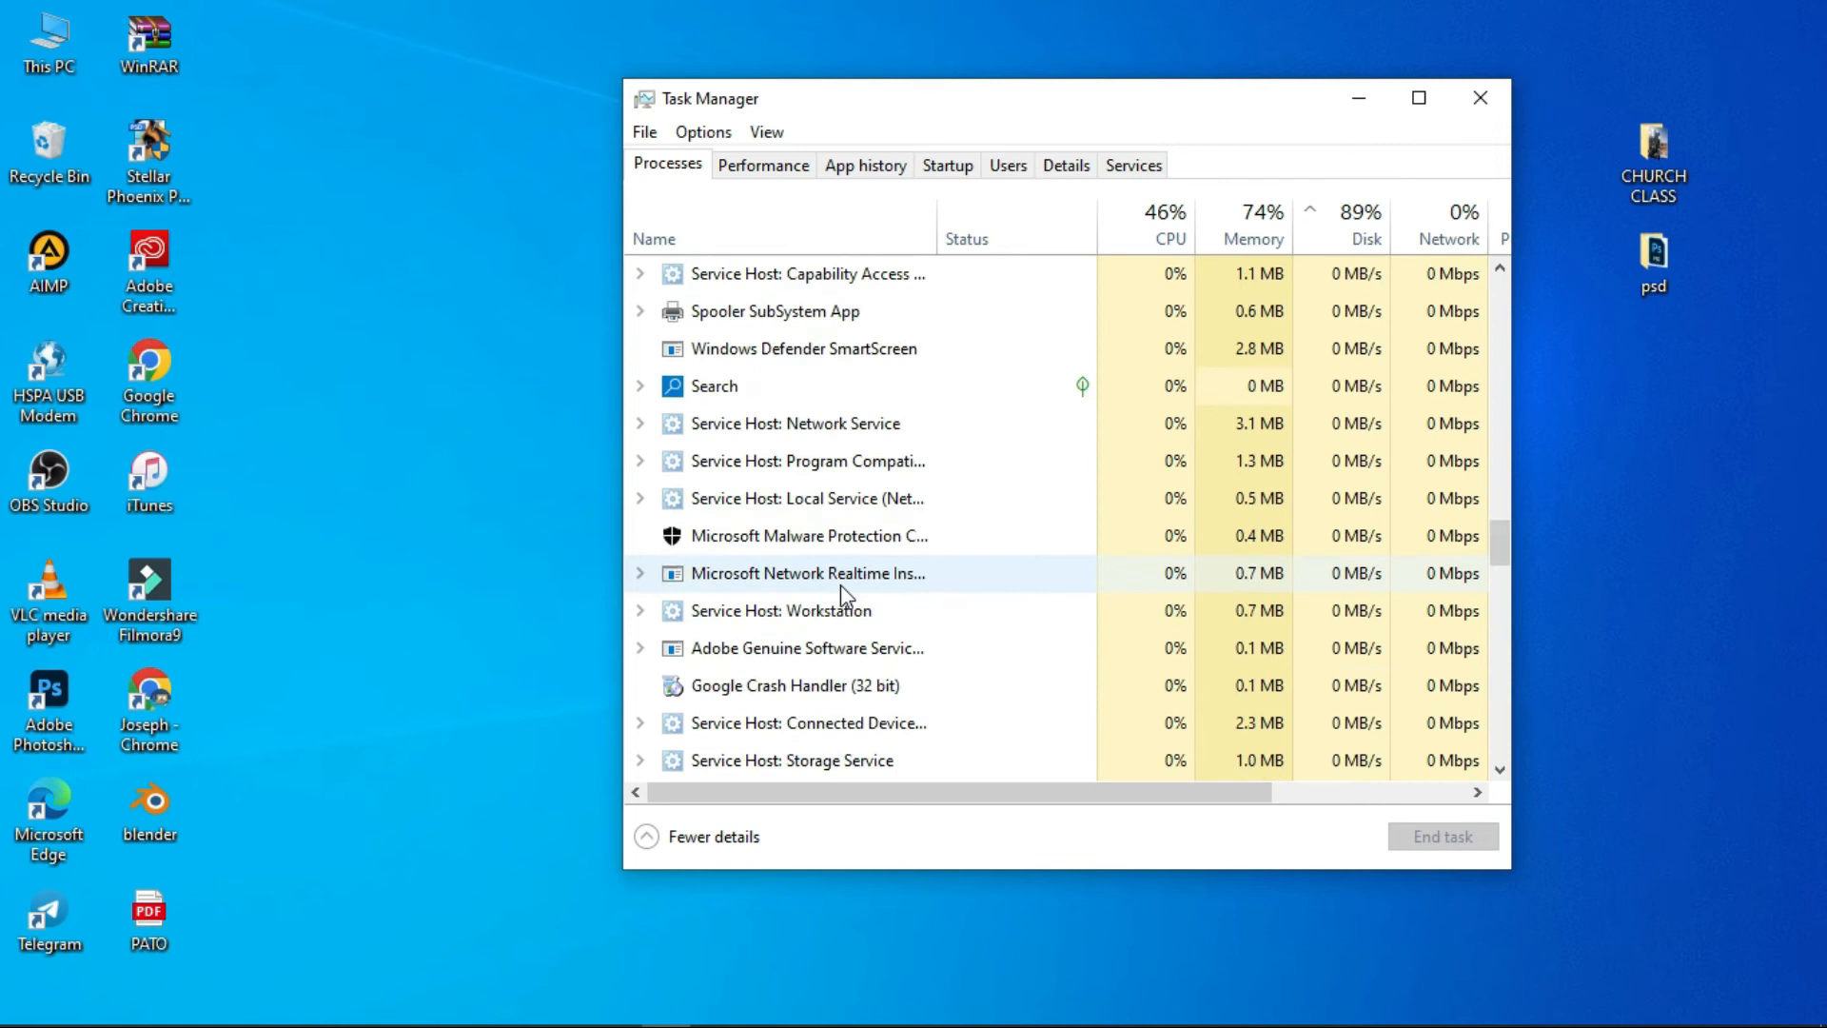
{"action": "left_click", "coordinate": [1489, 99]}
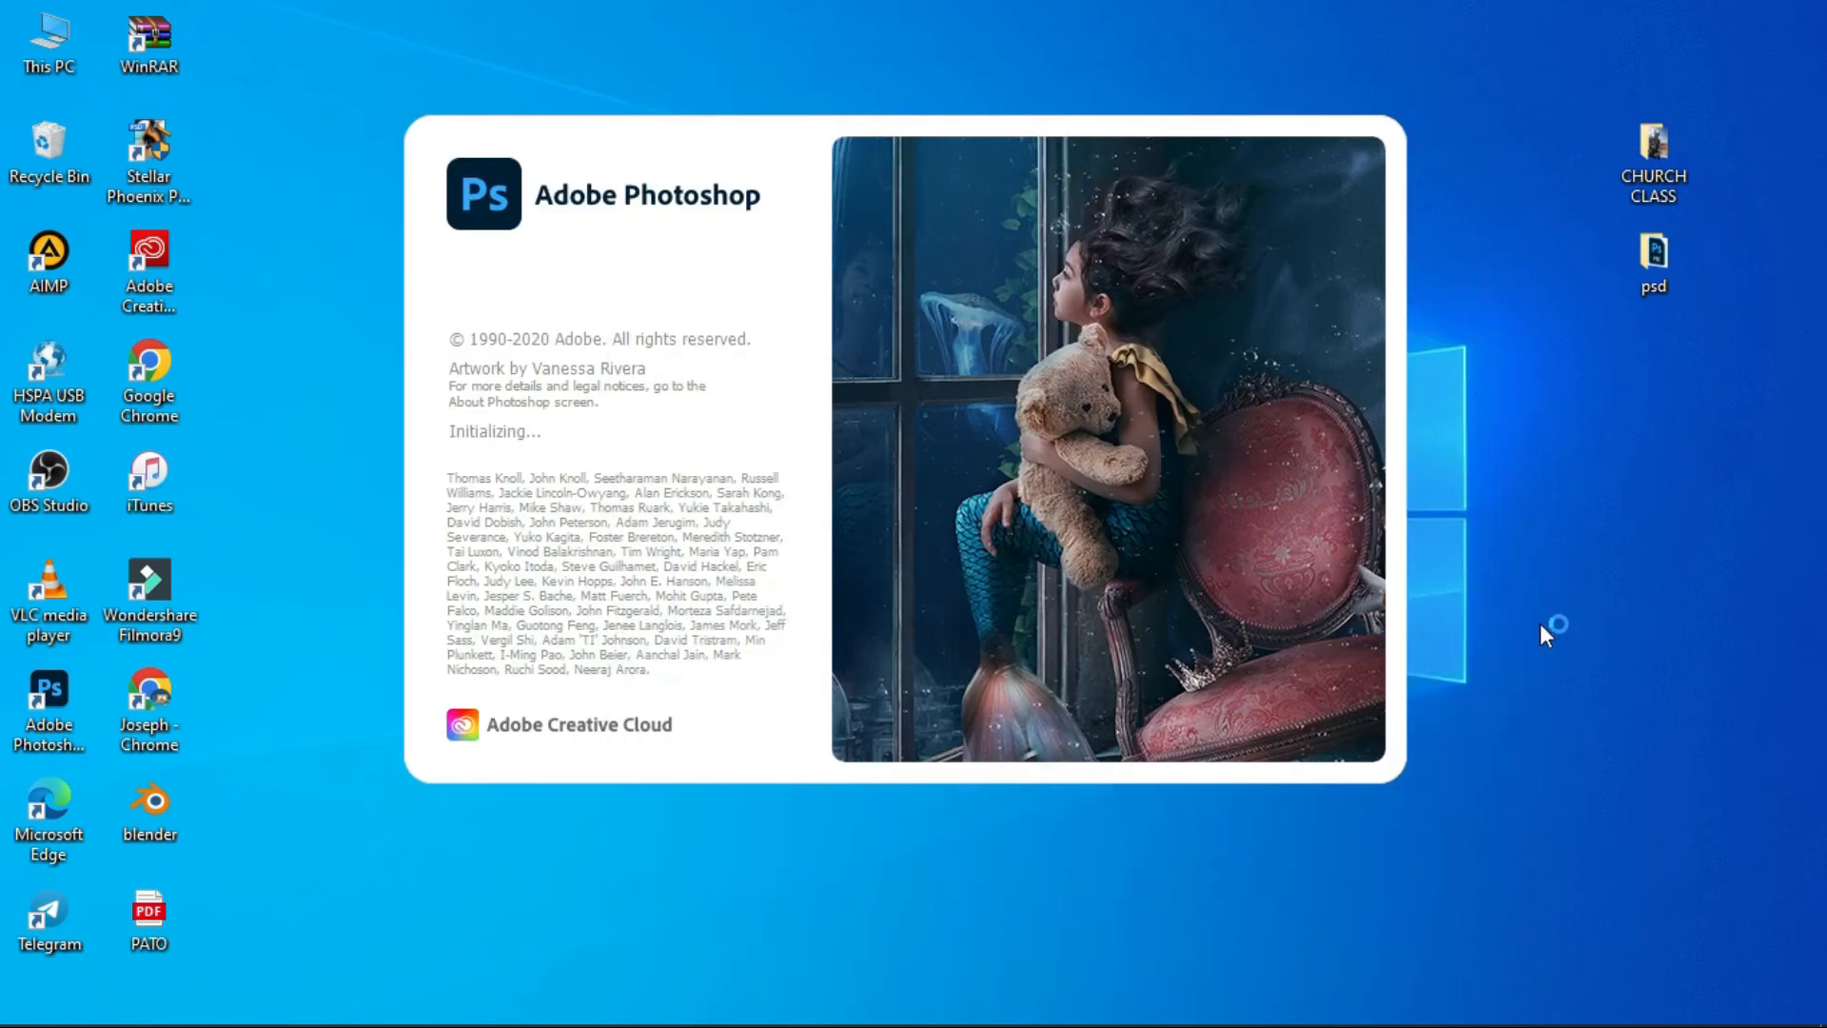
{"action": "right_click", "coordinate": [1476, 751]}
{"action": "left_click", "coordinate": [1541, 487]}
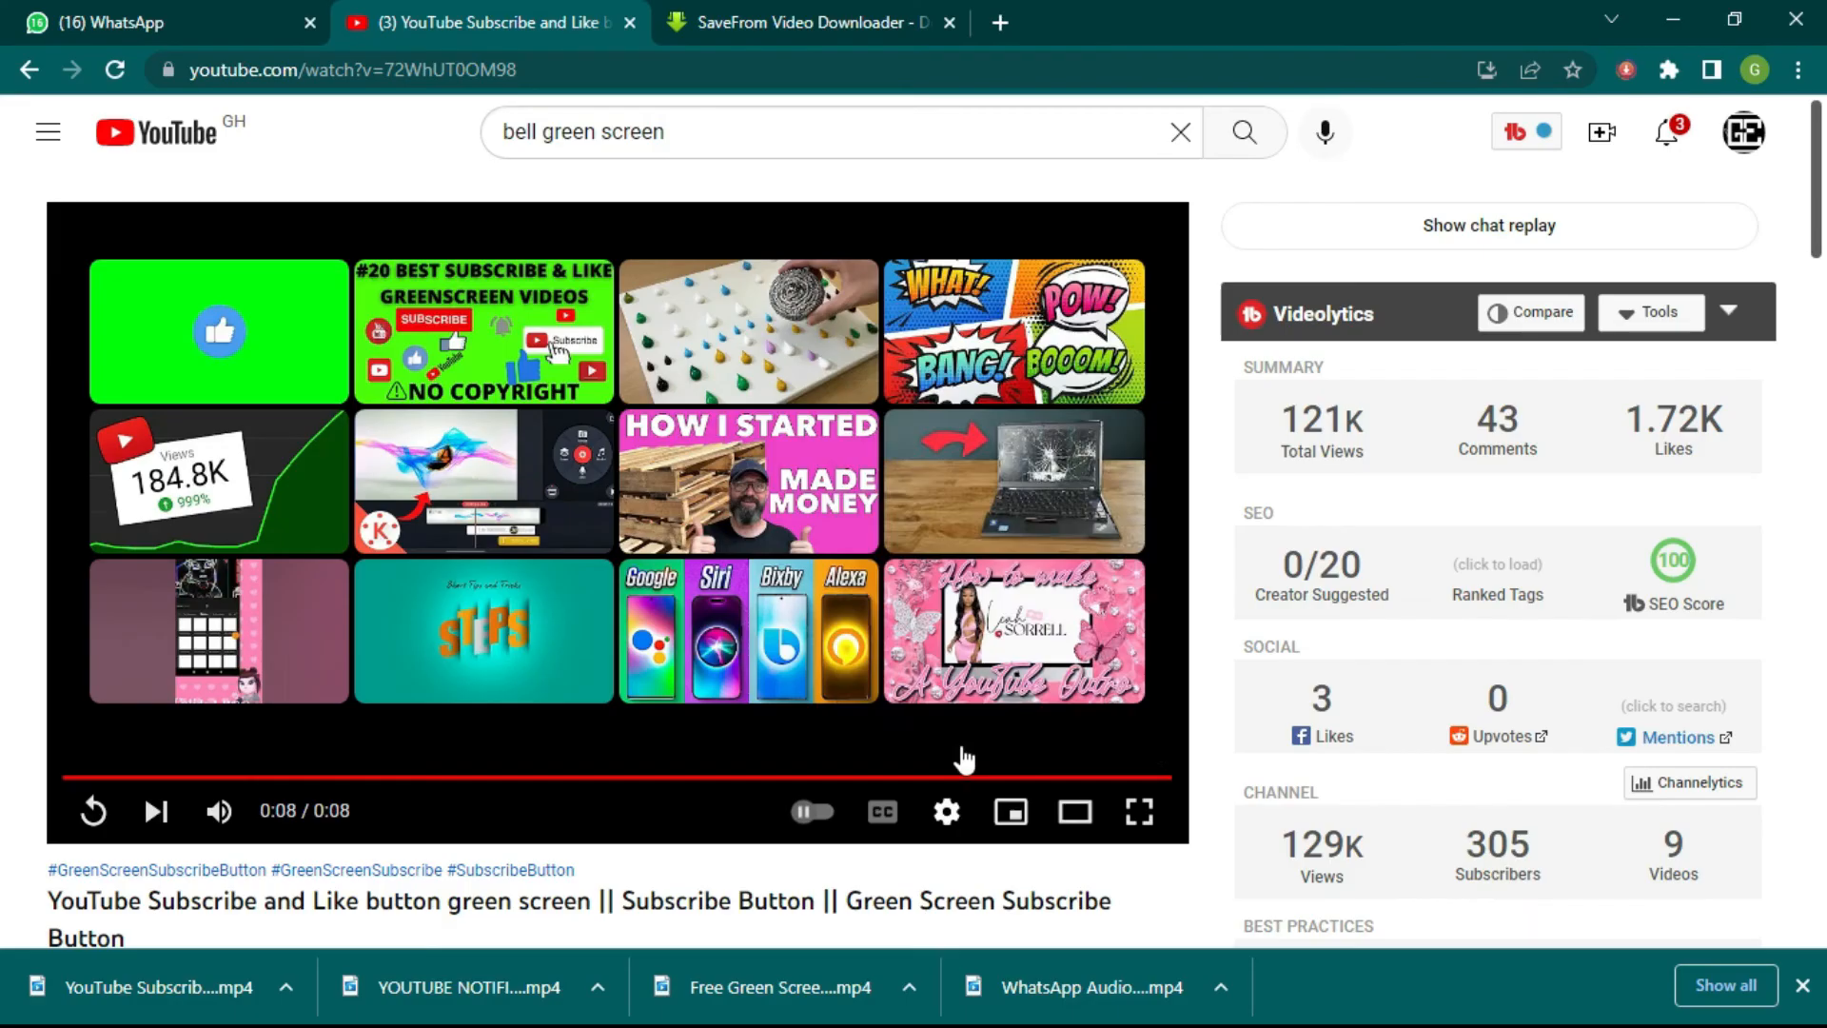
- Set the playback speed of the YouTube subscribe button green screen video to 0.75
{"action": "left_click", "coordinate": [946, 810]}
{"action": "left_click", "coordinate": [1009, 666]}
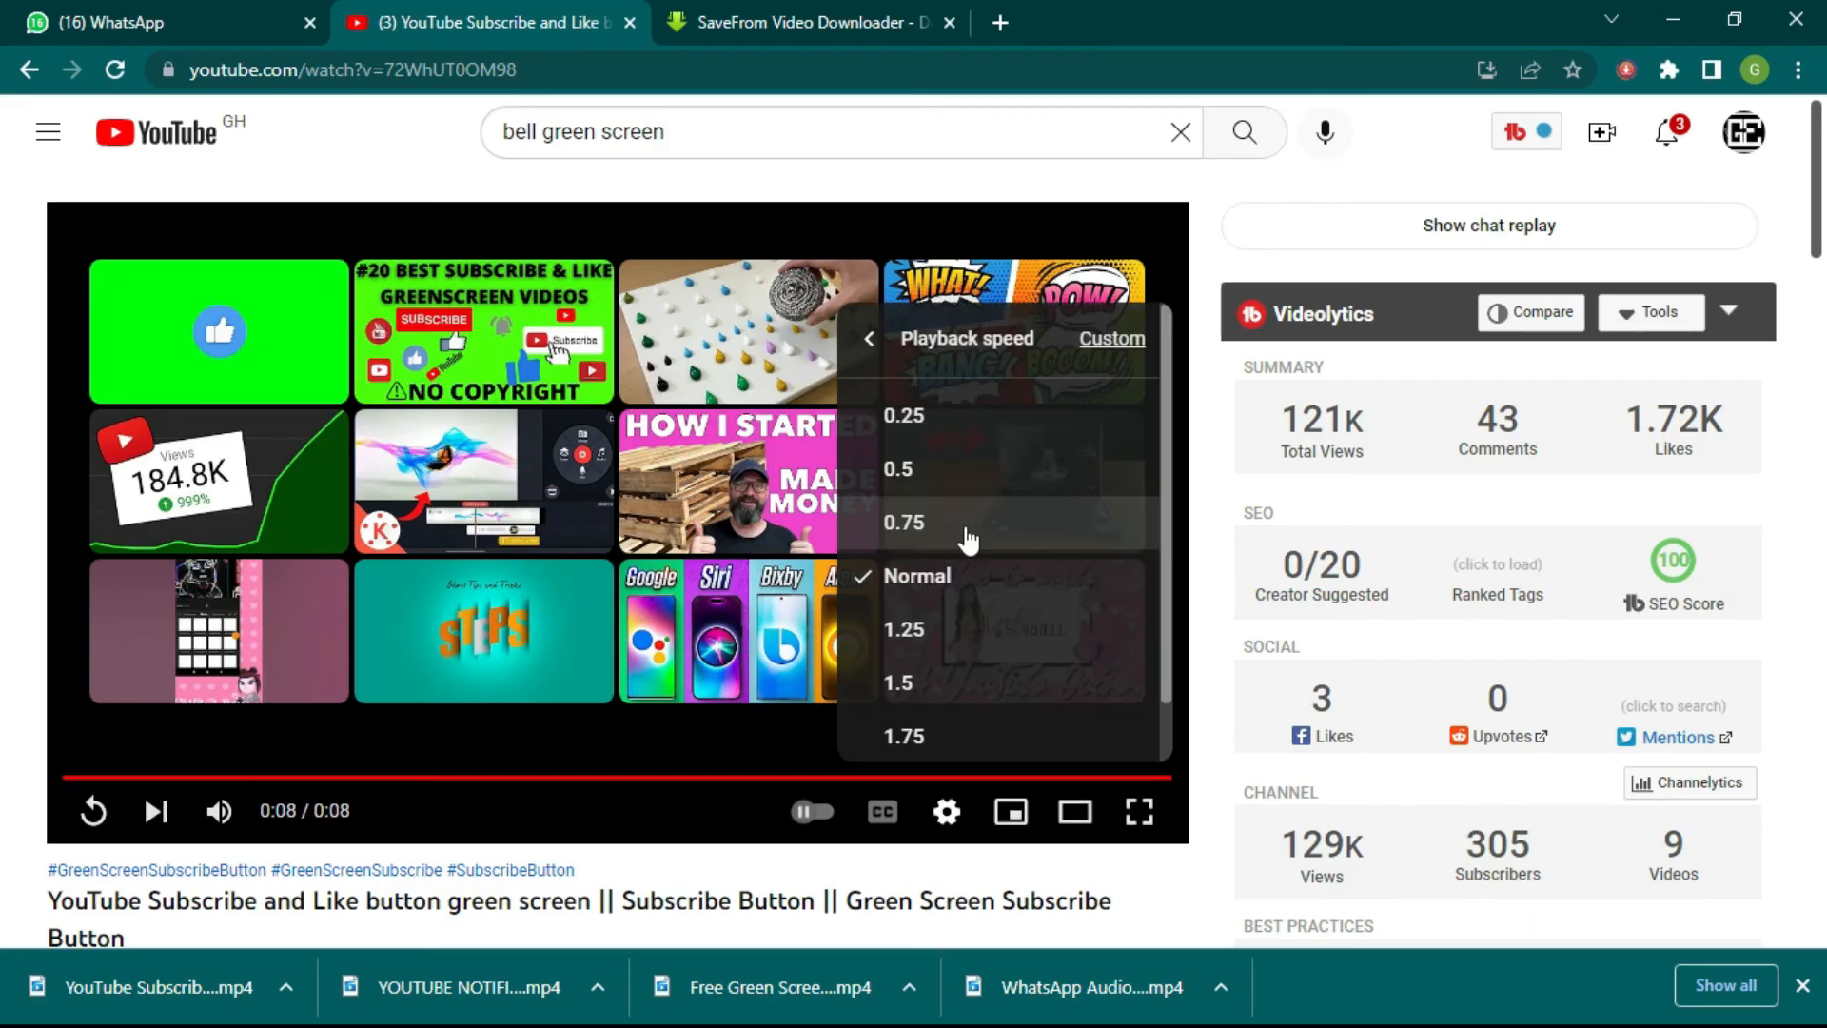
{"action": "left_click", "coordinate": [946, 811]}
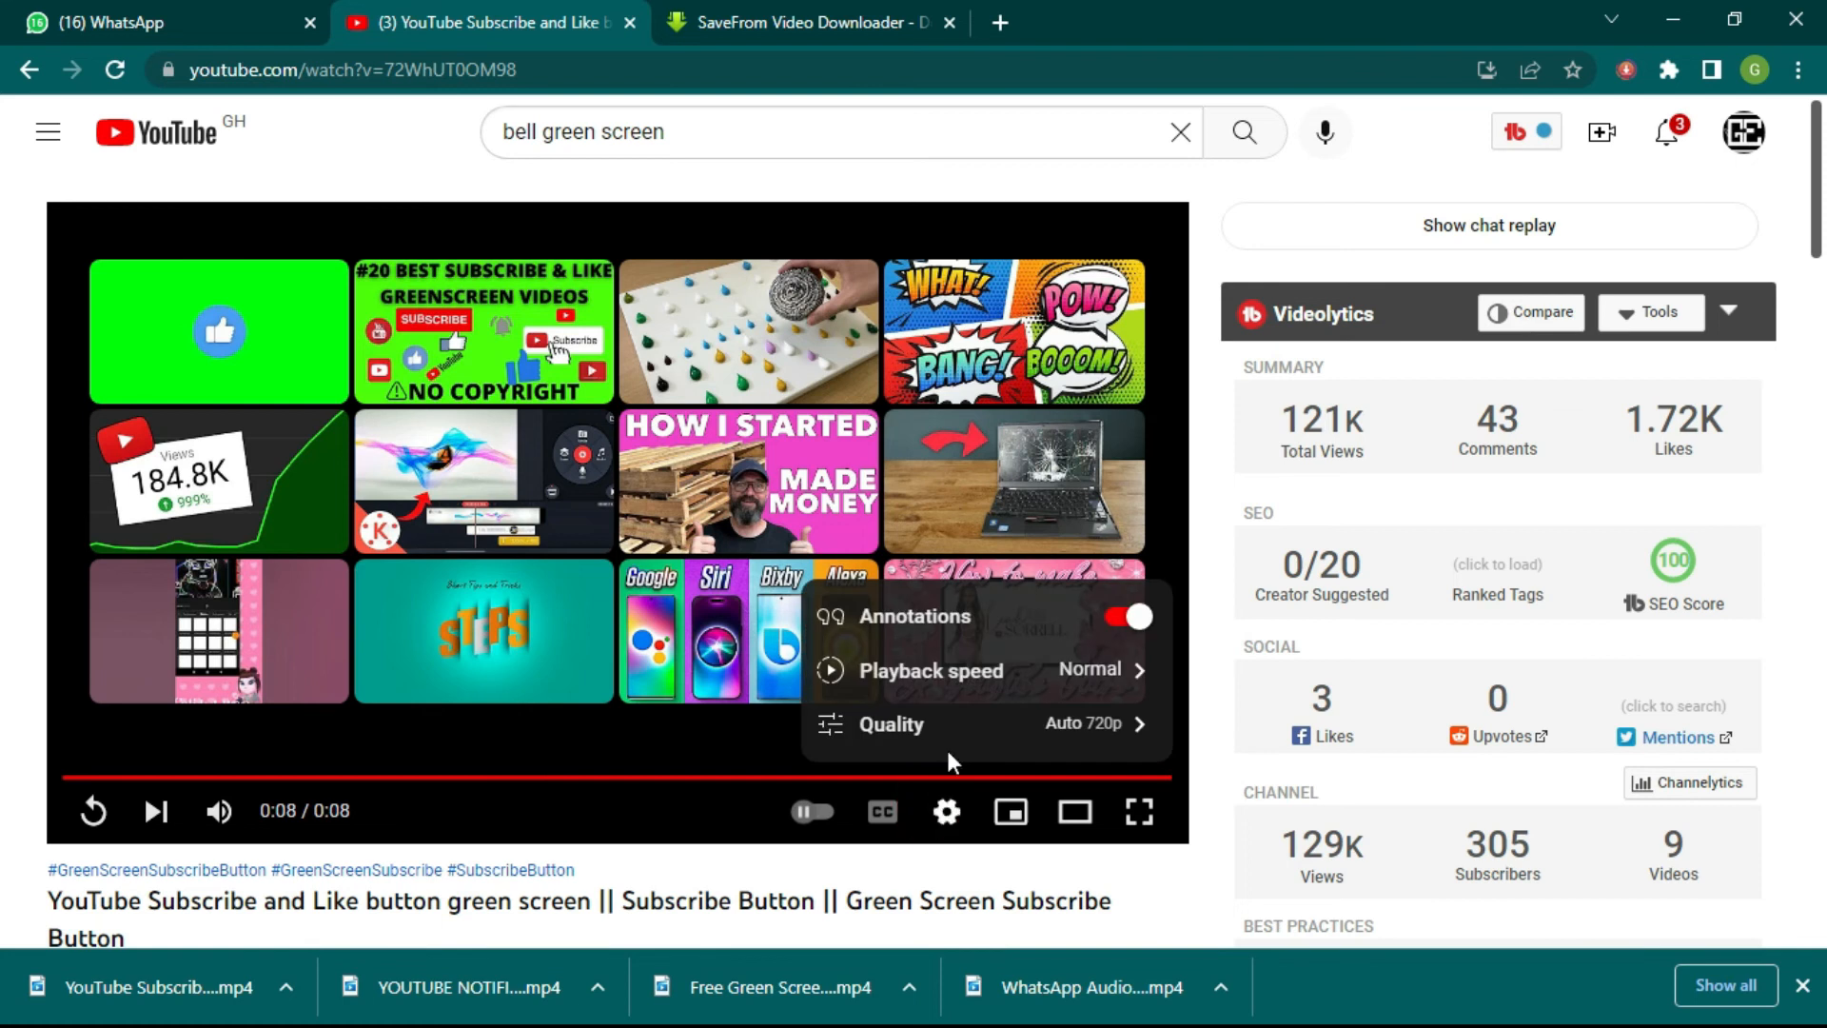
{"action": "left_click", "coordinate": [993, 682]}
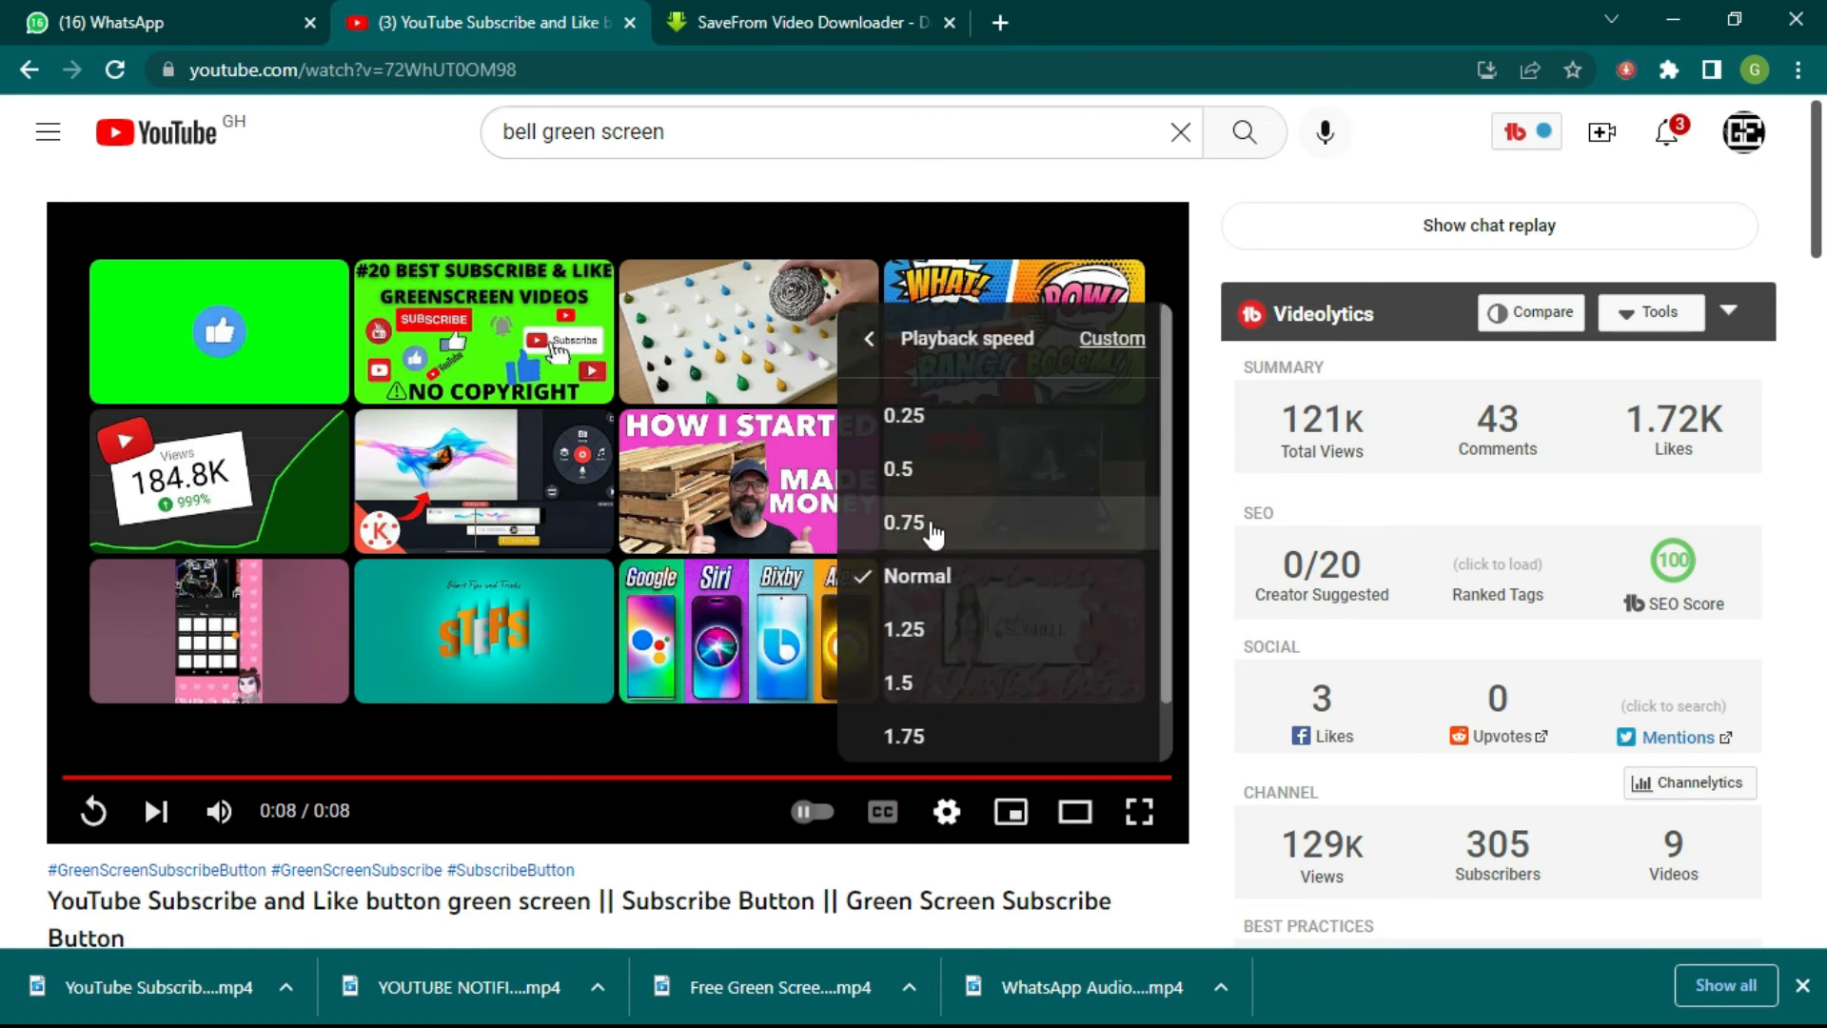
{"action": "left_click", "coordinate": [932, 523]}
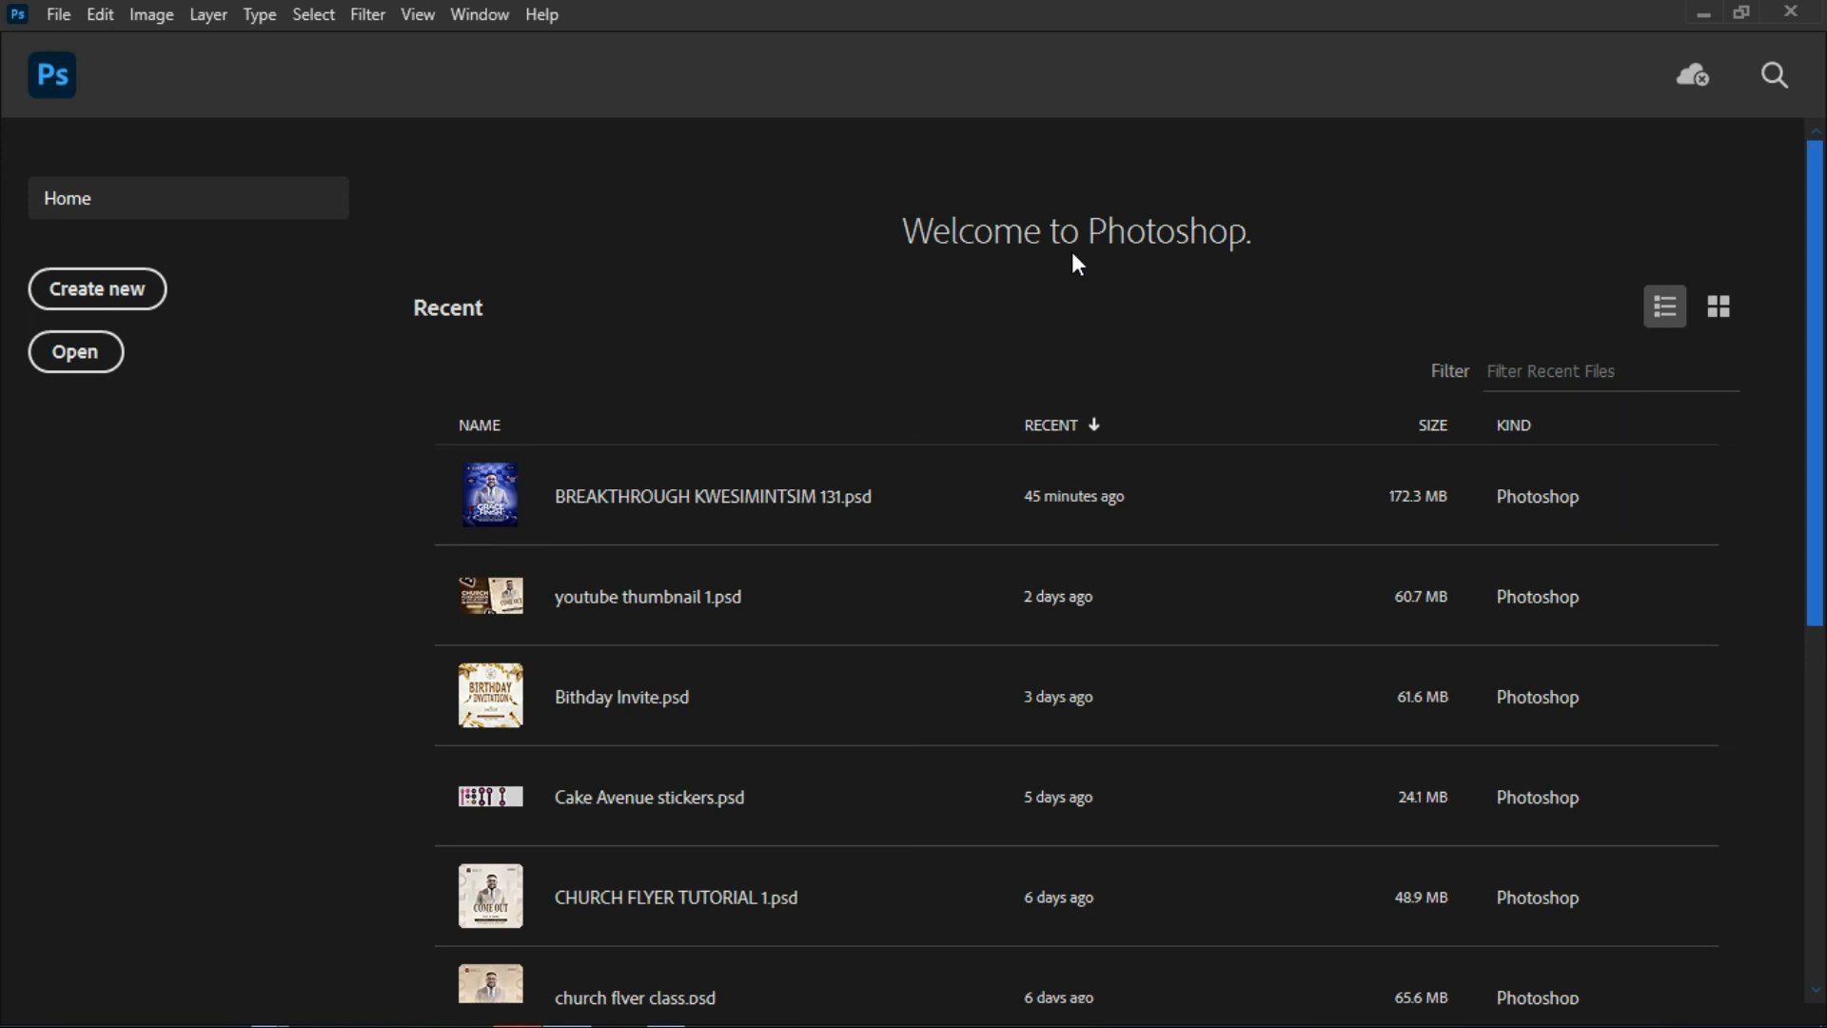
- Look through the recent files on Photoshop's home screen and create a new 1080 x 1080 px document at 300 ppi
{"action": "left_click_drag", "start_coordinate": [1823, 264], "coordinate": [1805, 645]}
{"action": "left_click", "coordinate": [58, 14]}
{"action": "left_click", "coordinate": [175, 50]}
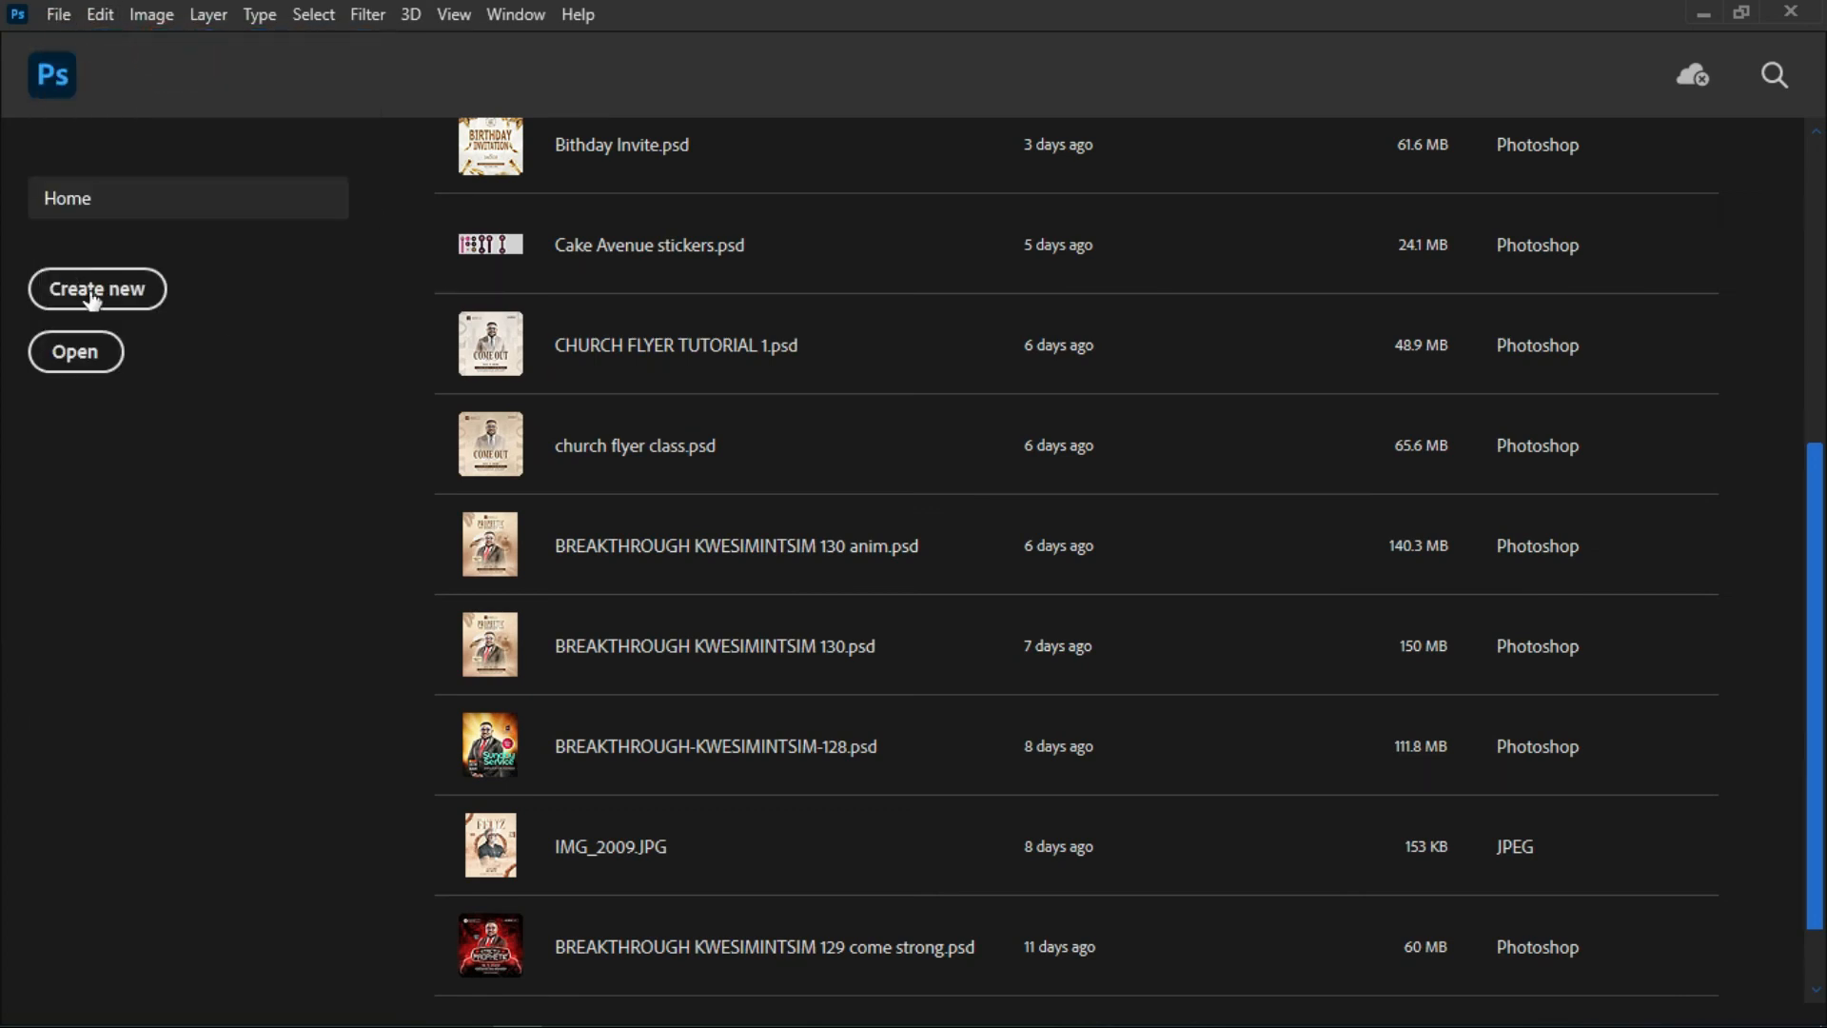
{"action": "double_click", "coordinate": [581, 282]}
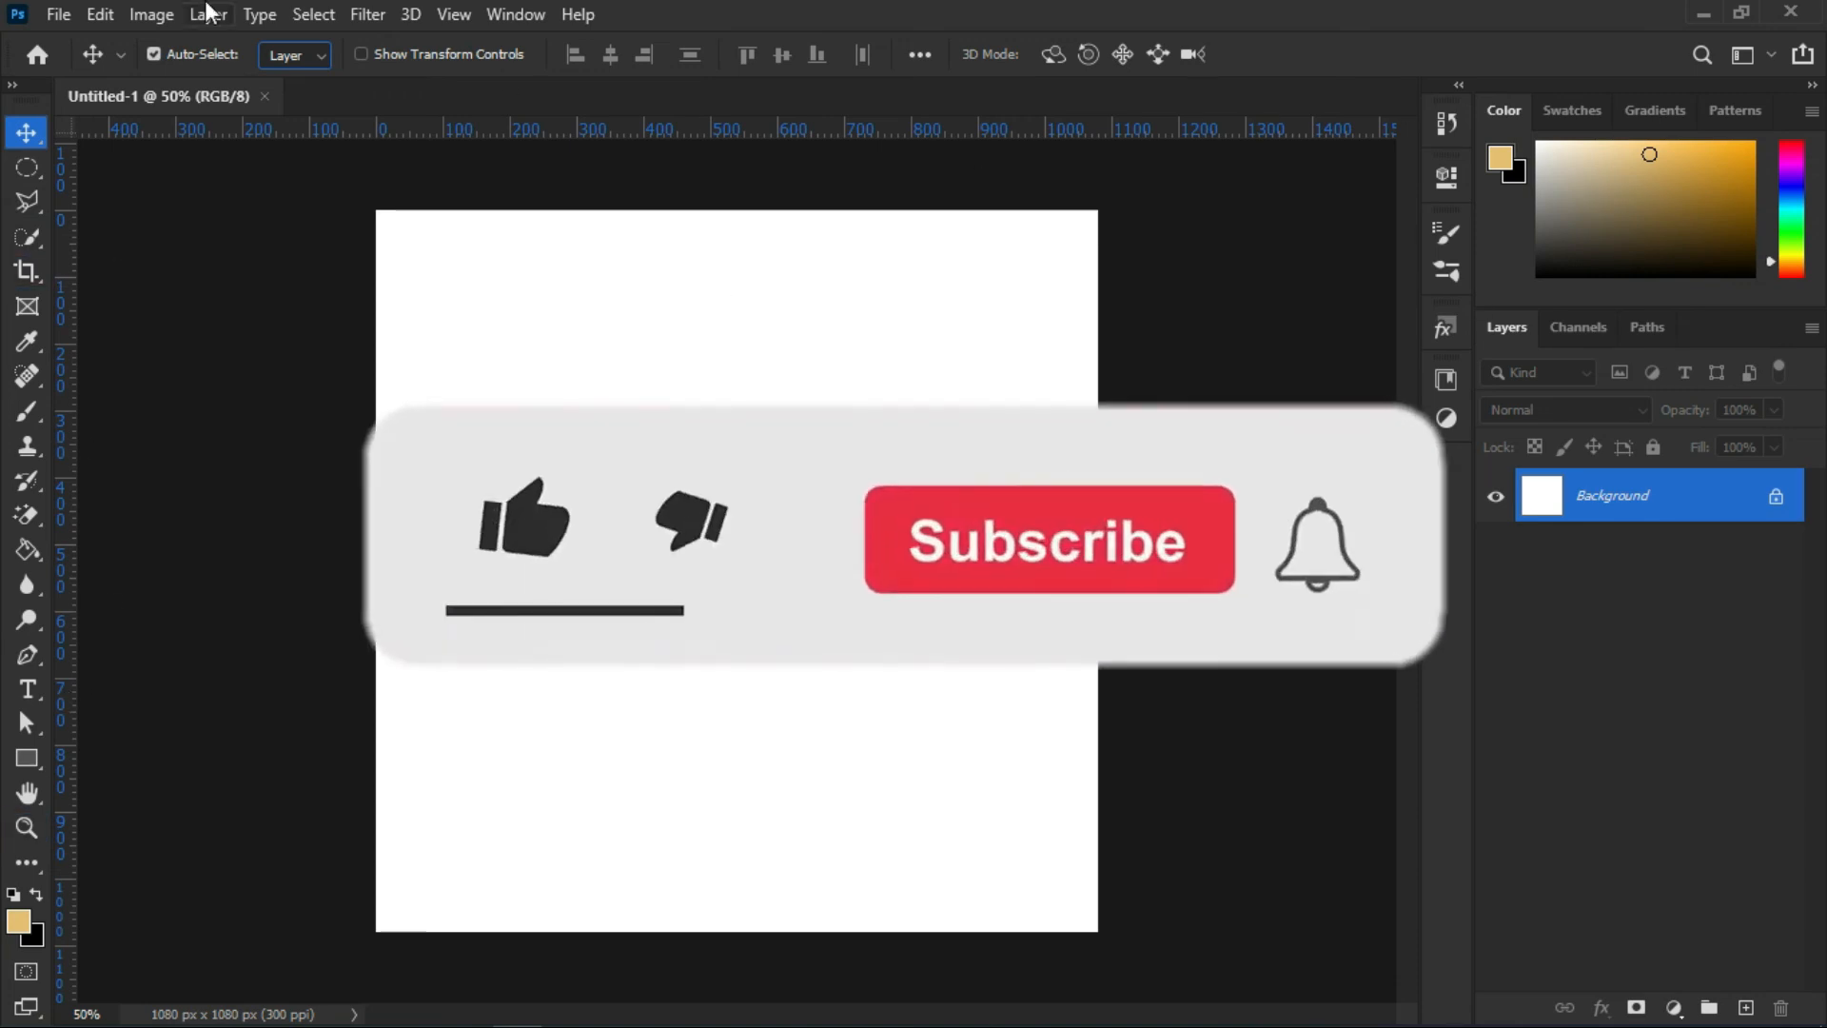
- Examine the theme colors of the menus, rulers and scrollbars in the Photoshop workspace with the blank document enlarged
{"action": "left_click", "coordinate": [100, 14]}
{"action": "left_click", "coordinate": [1252, 217]}
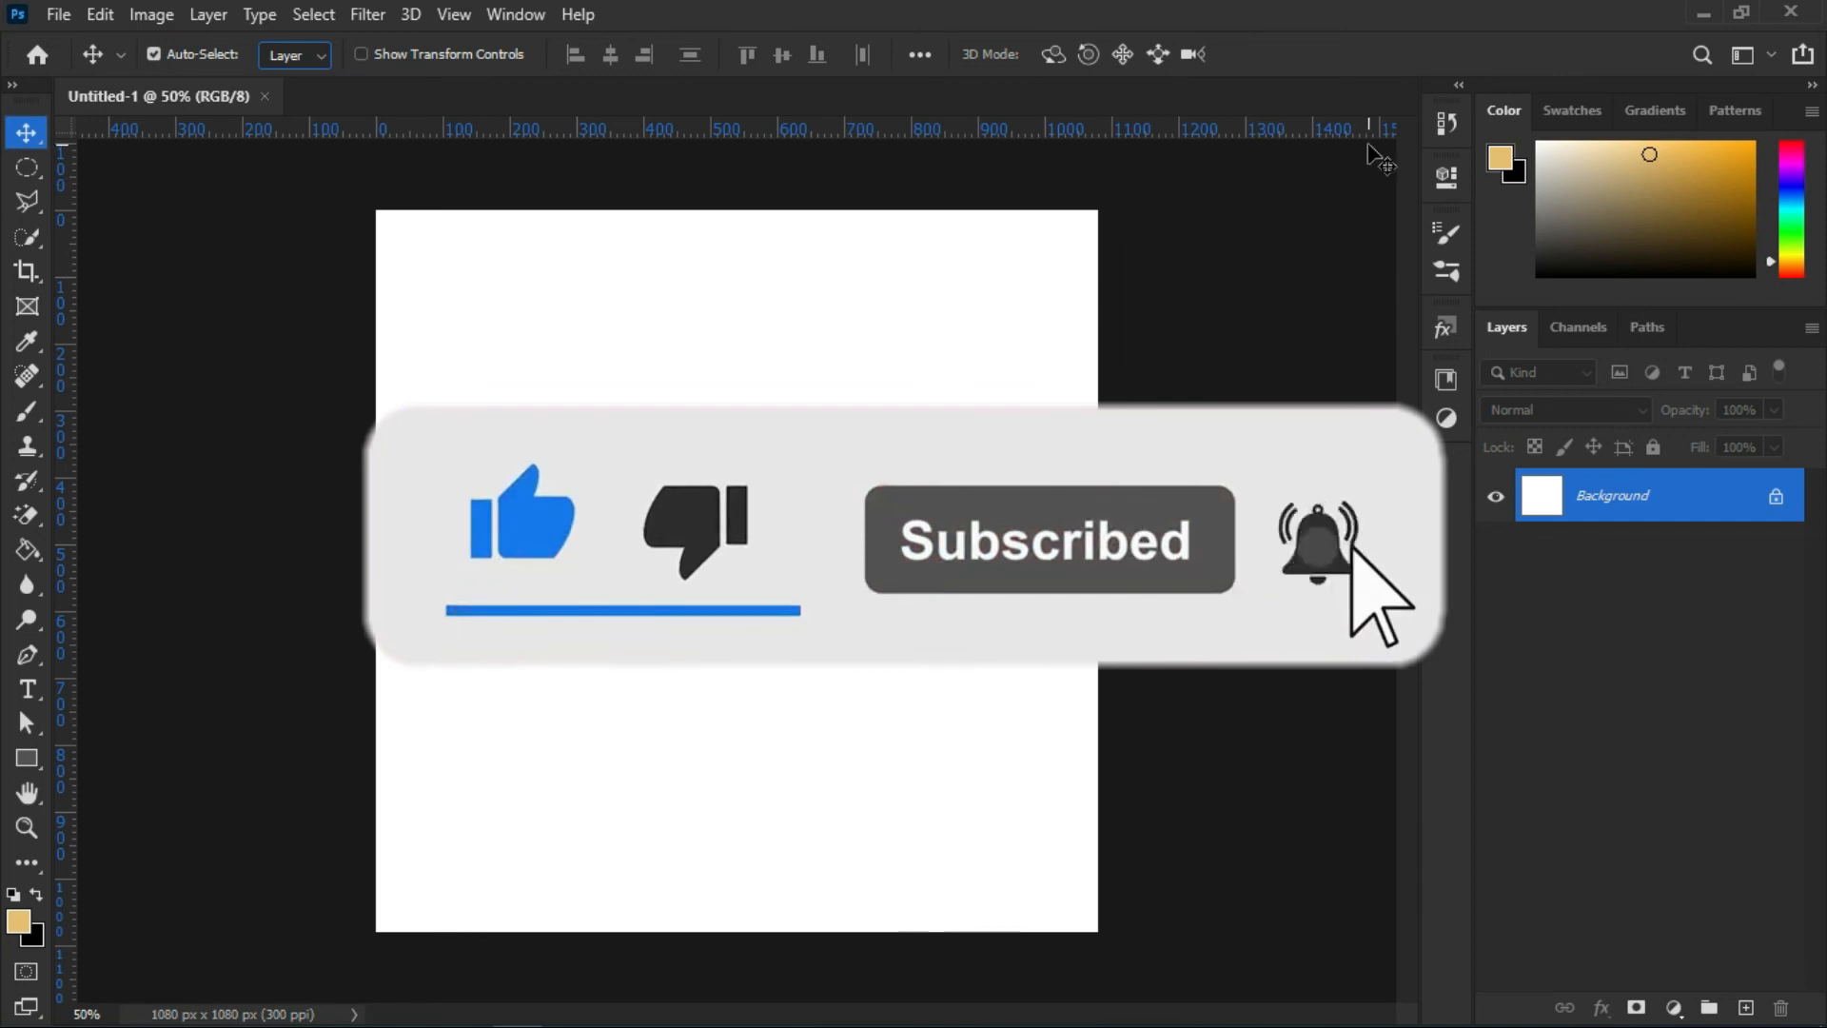
{"action": "scroll", "coordinate": [692, 555], "scroll_direction": "up", "scroll_amount": 3}
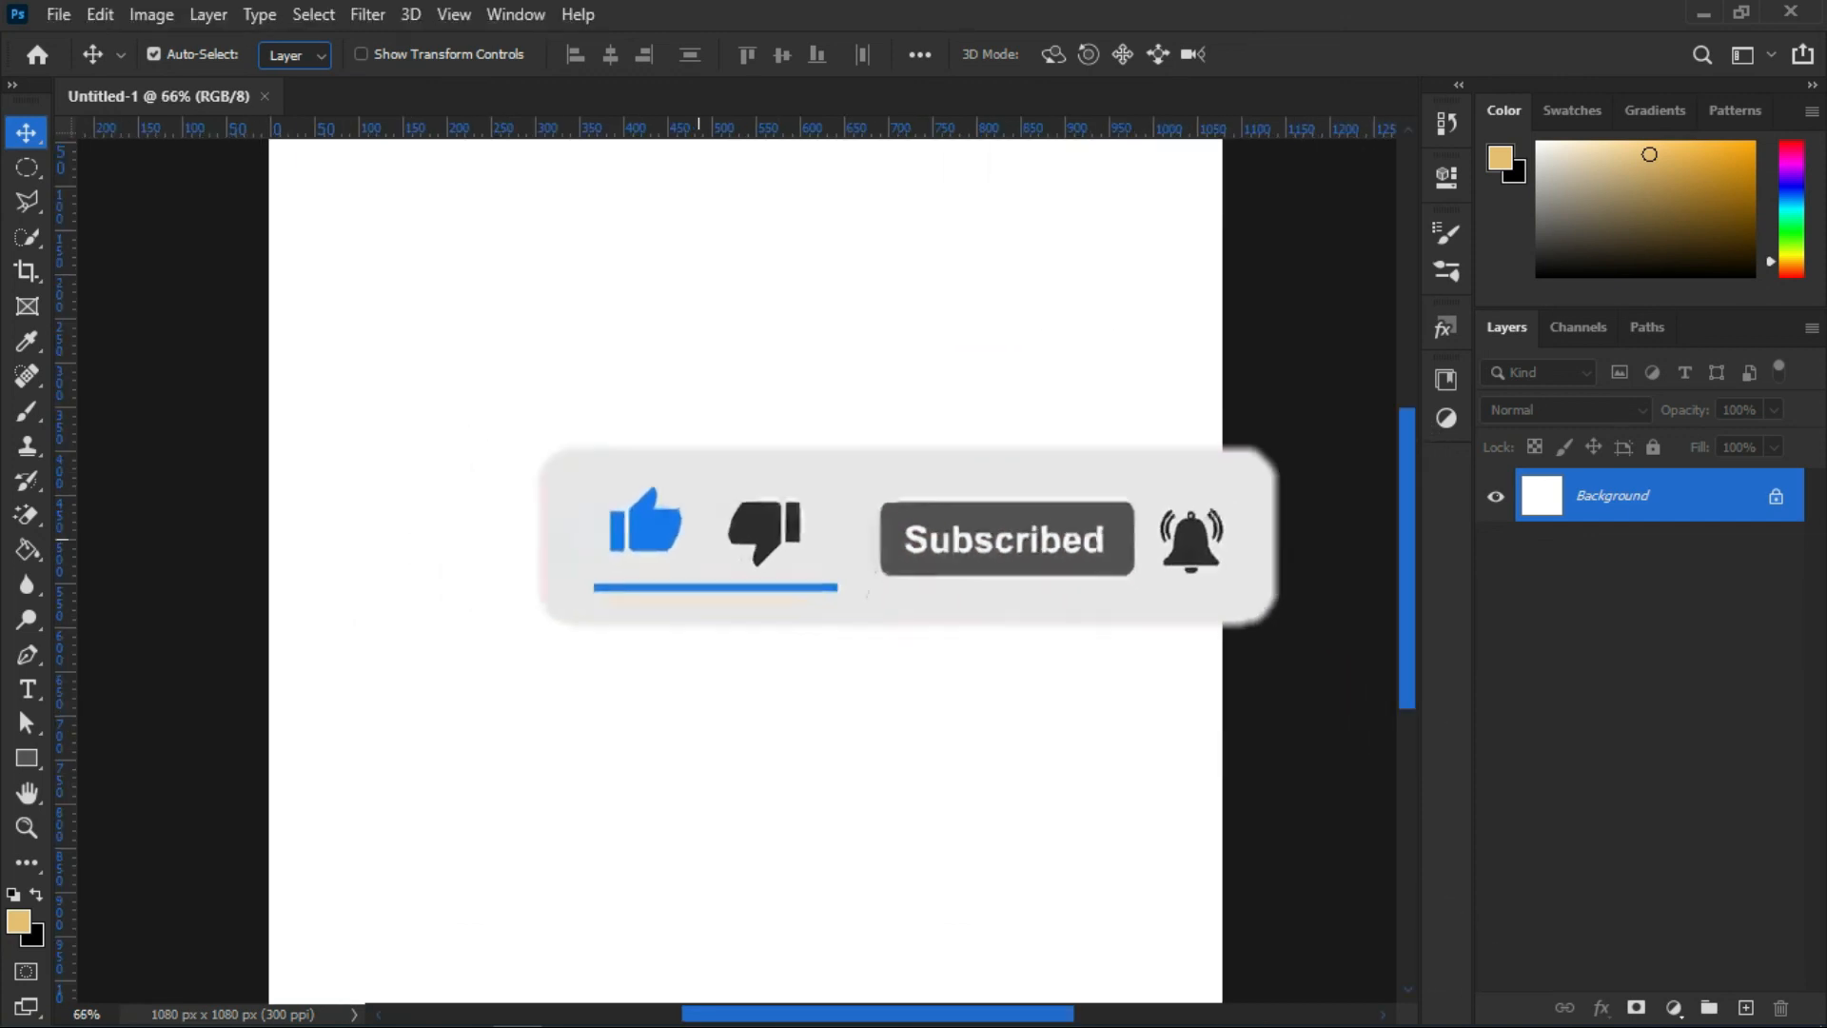
{"action": "left_click_drag", "start_coordinate": [887, 1015], "coordinate": [889, 971]}
{"action": "mouse_move", "coordinate": [1407, 583]}
{"action": "left_mouse_down"}
{"action": "mouse_move", "coordinate": [1415, 661]}
{"action": "mouse_move", "coordinate": [1405, 589]}
{"action": "left_mouse_up"}
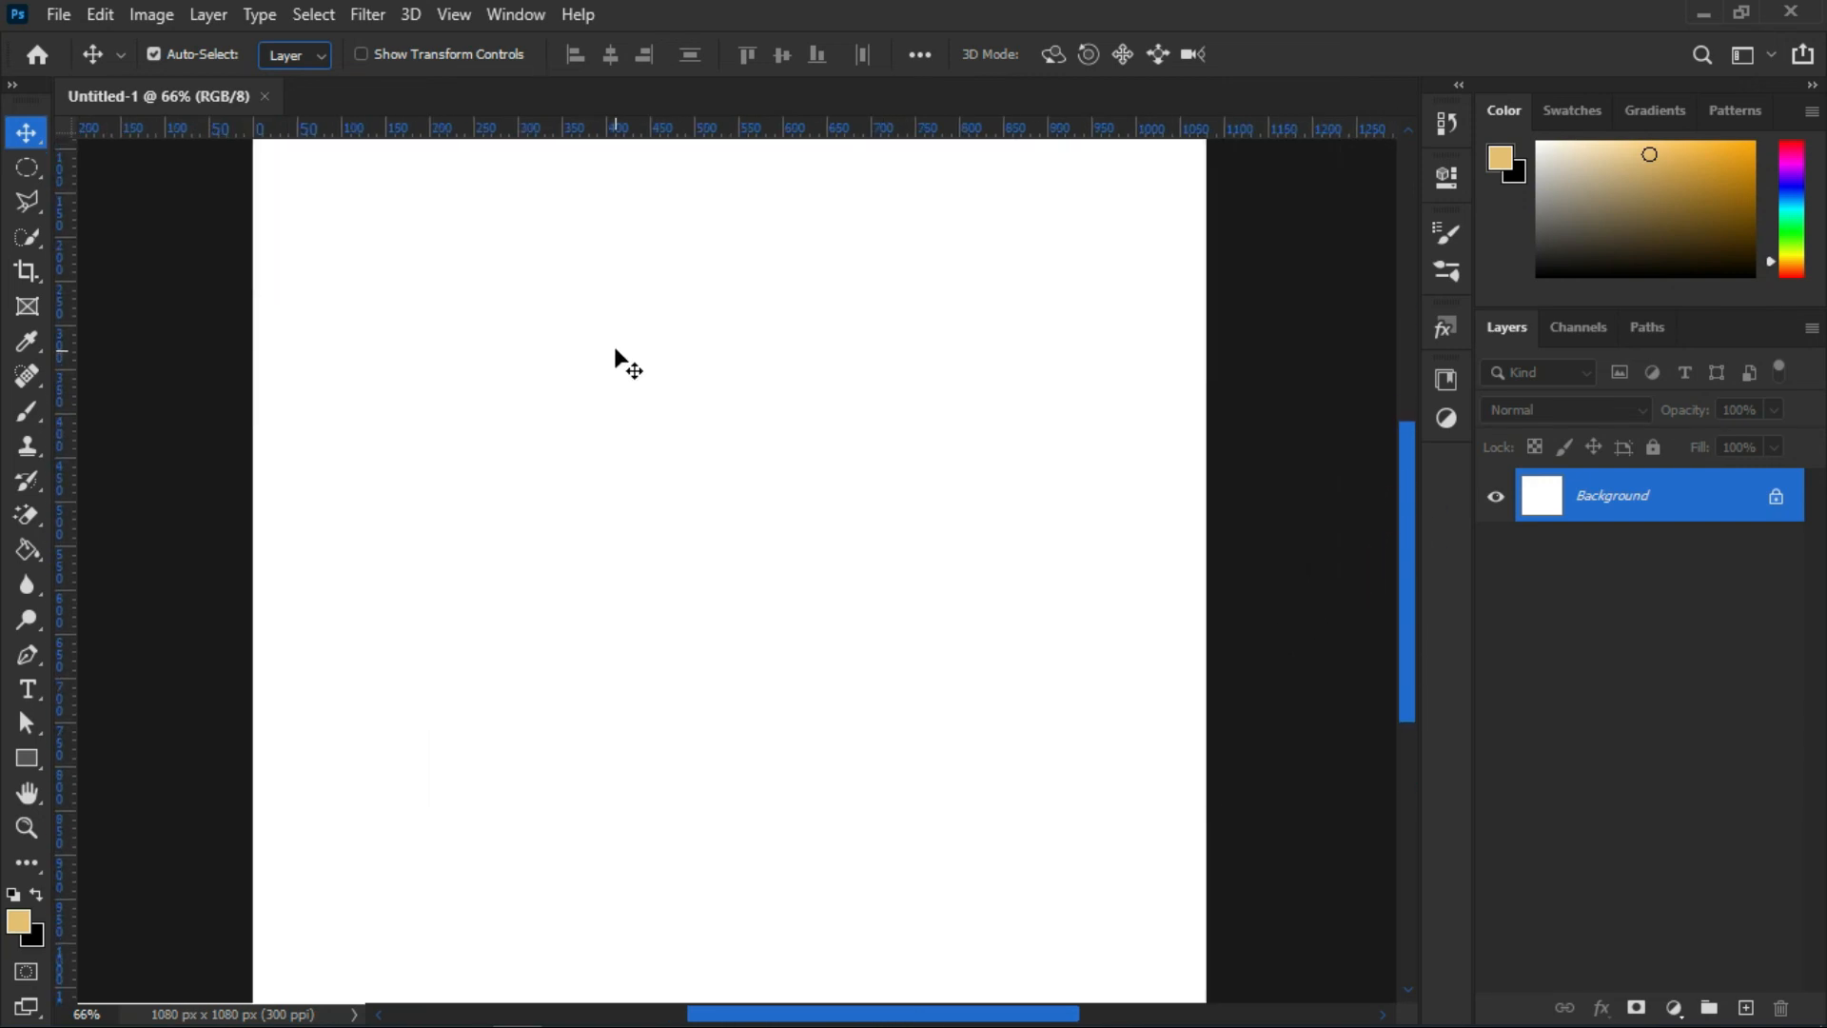